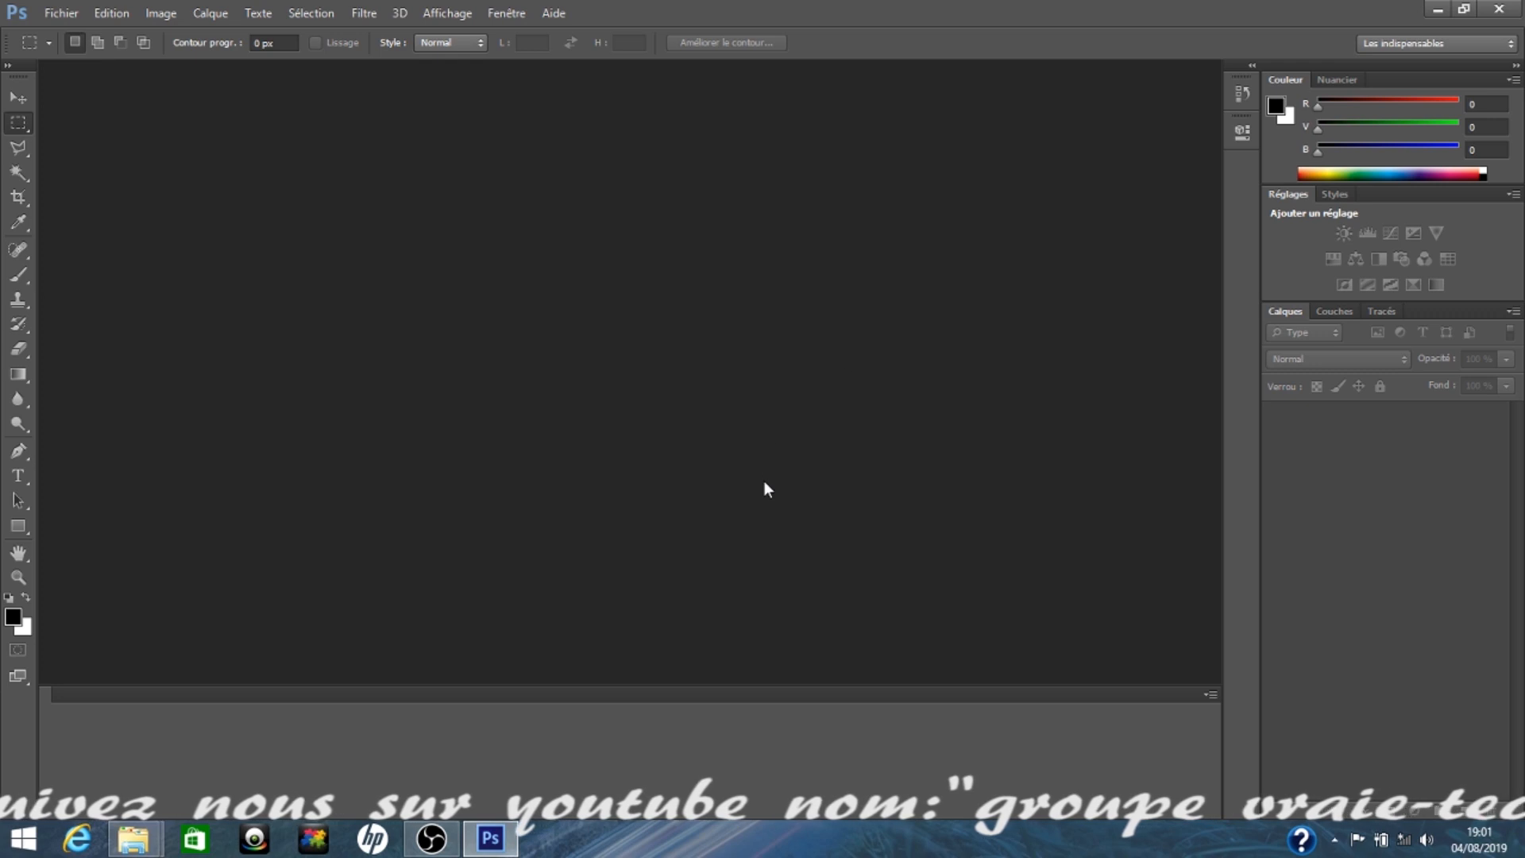
Step: Open auto, avion, fond, fond1 and oiseau from the libre folder together, discarding the embedded colour profile of fond.jpeg
click(60, 12)
click(70, 52)
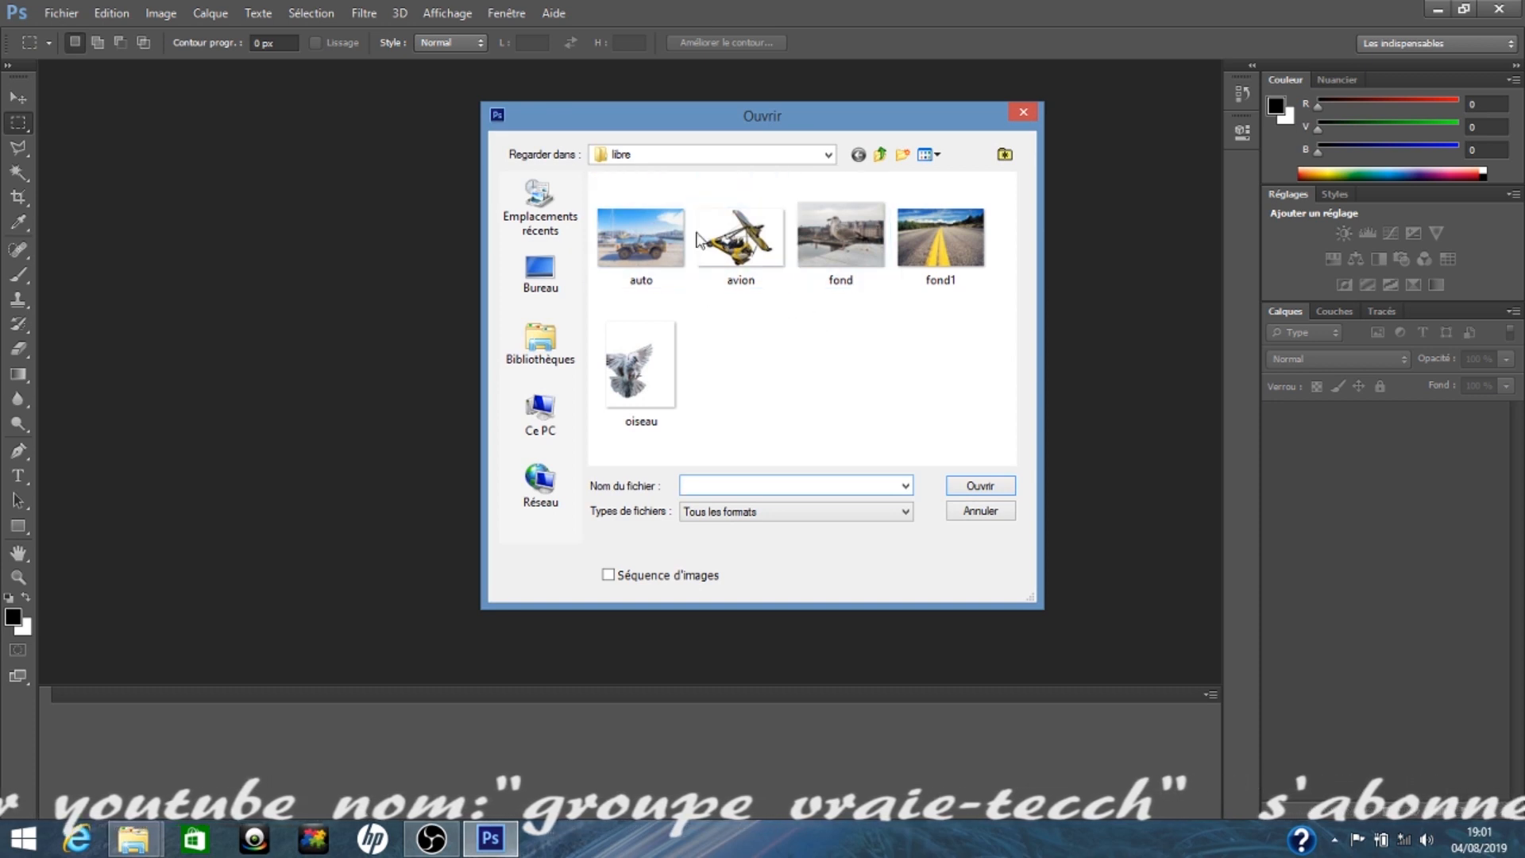
drag(708, 436, 923, 174)
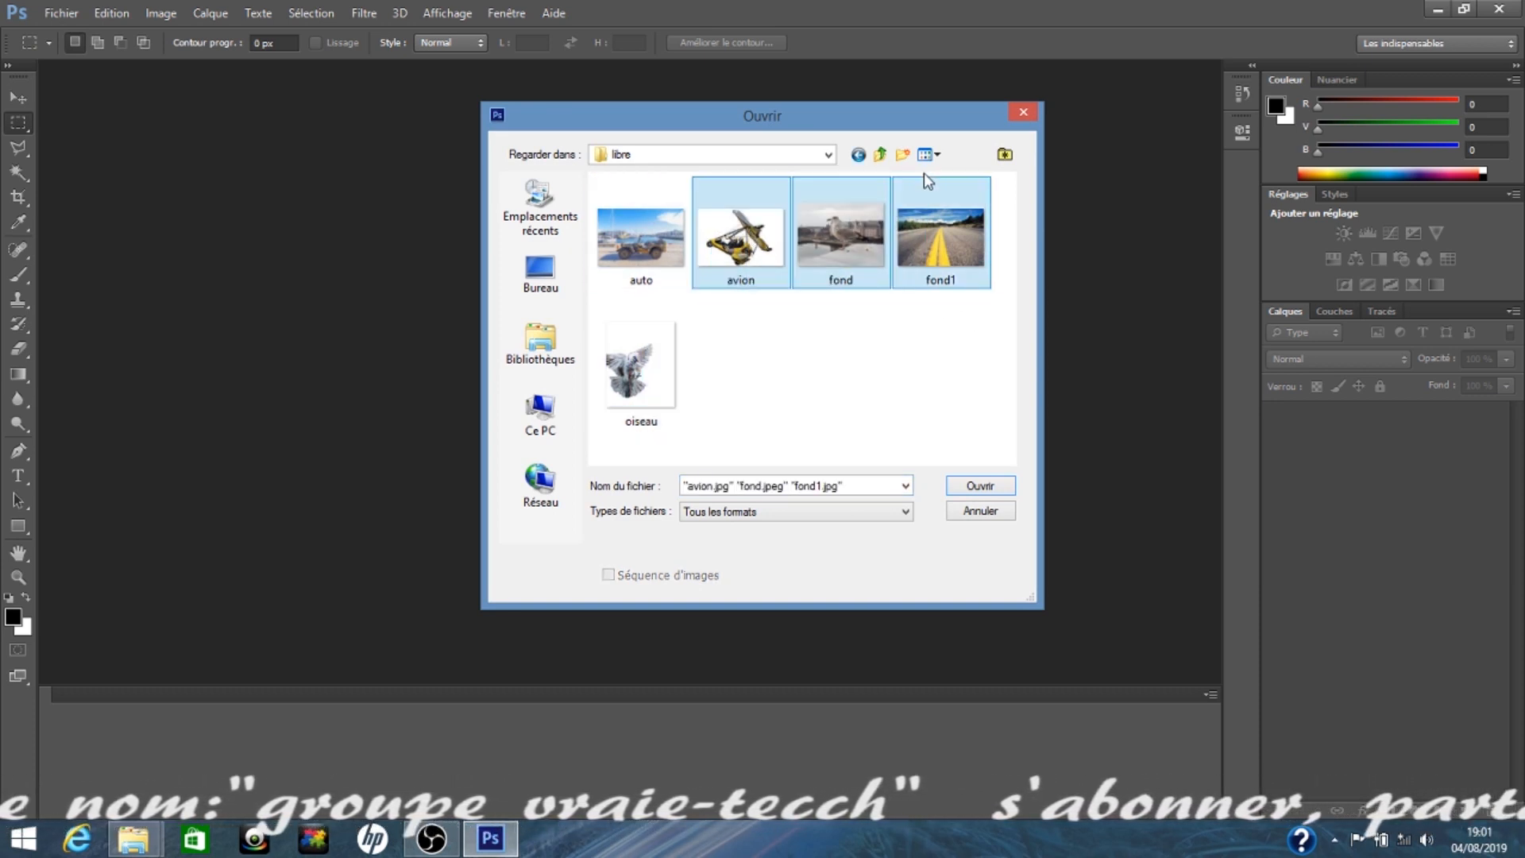
ctrl+click(607, 232)
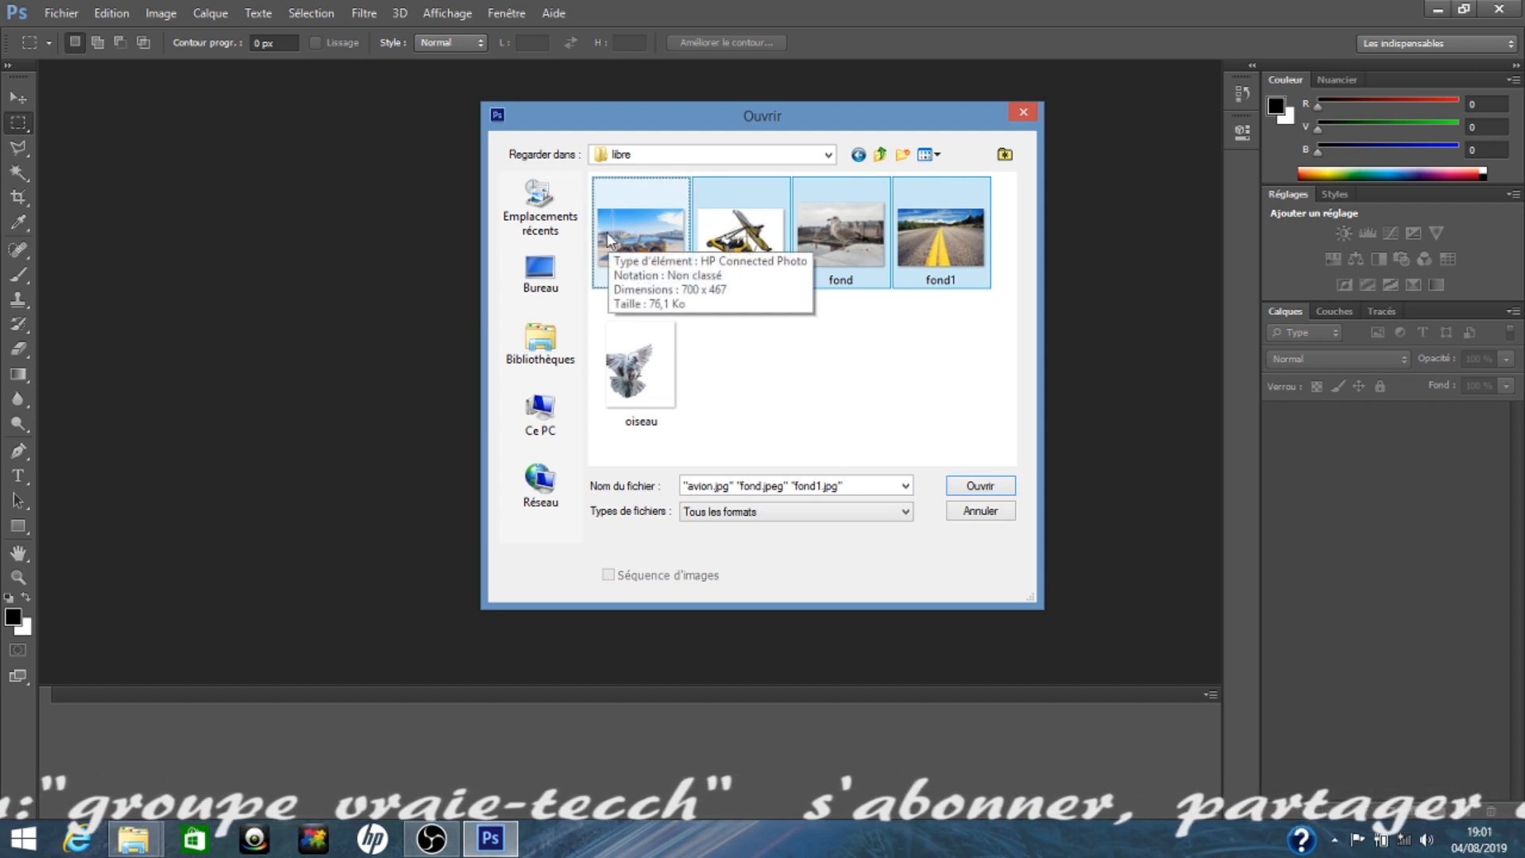
ctrl+click(622, 343)
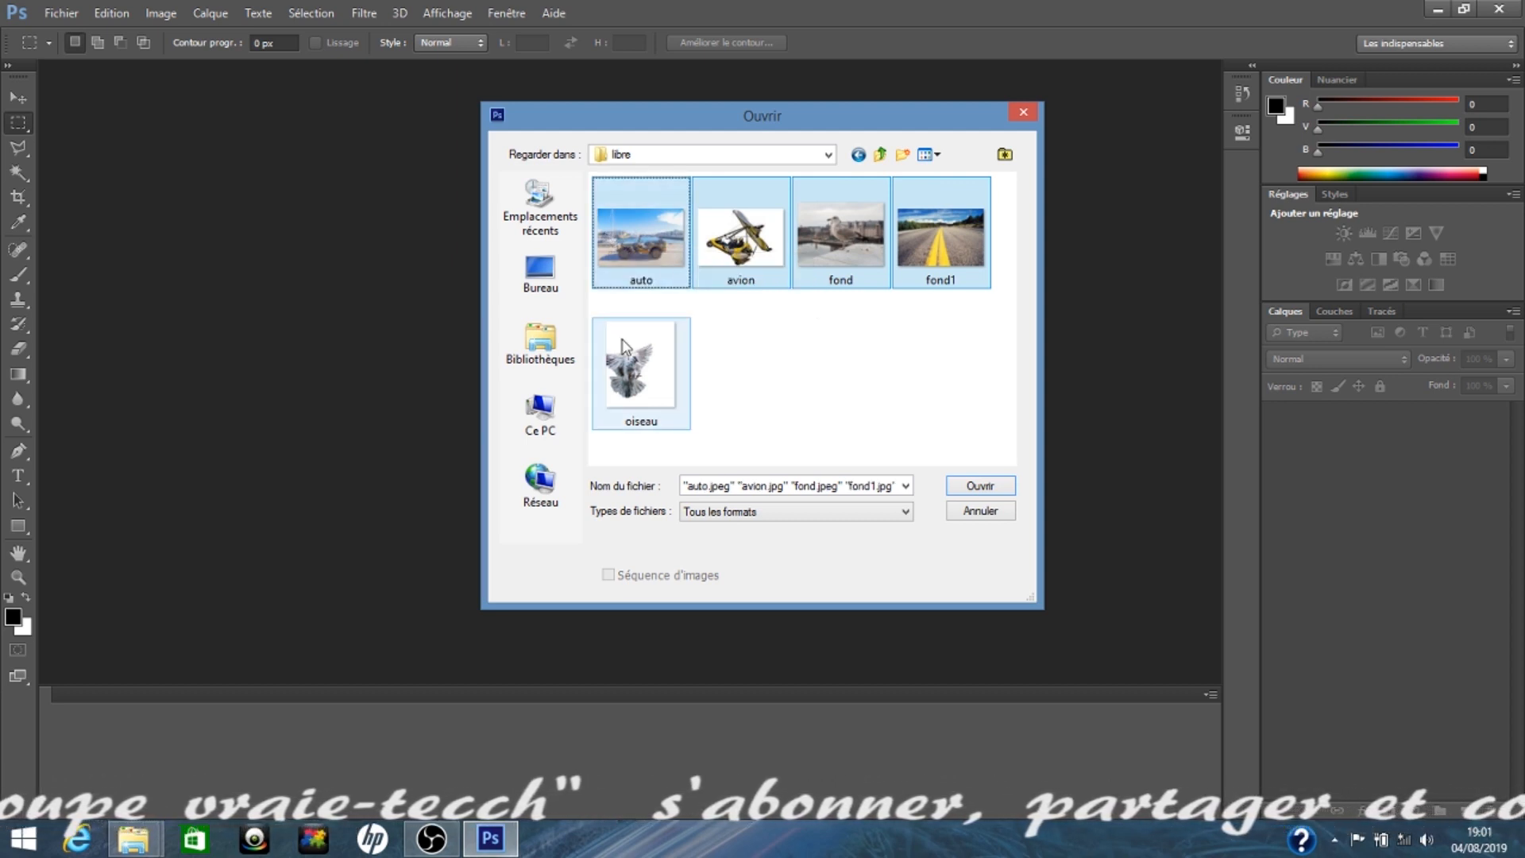
click(986, 487)
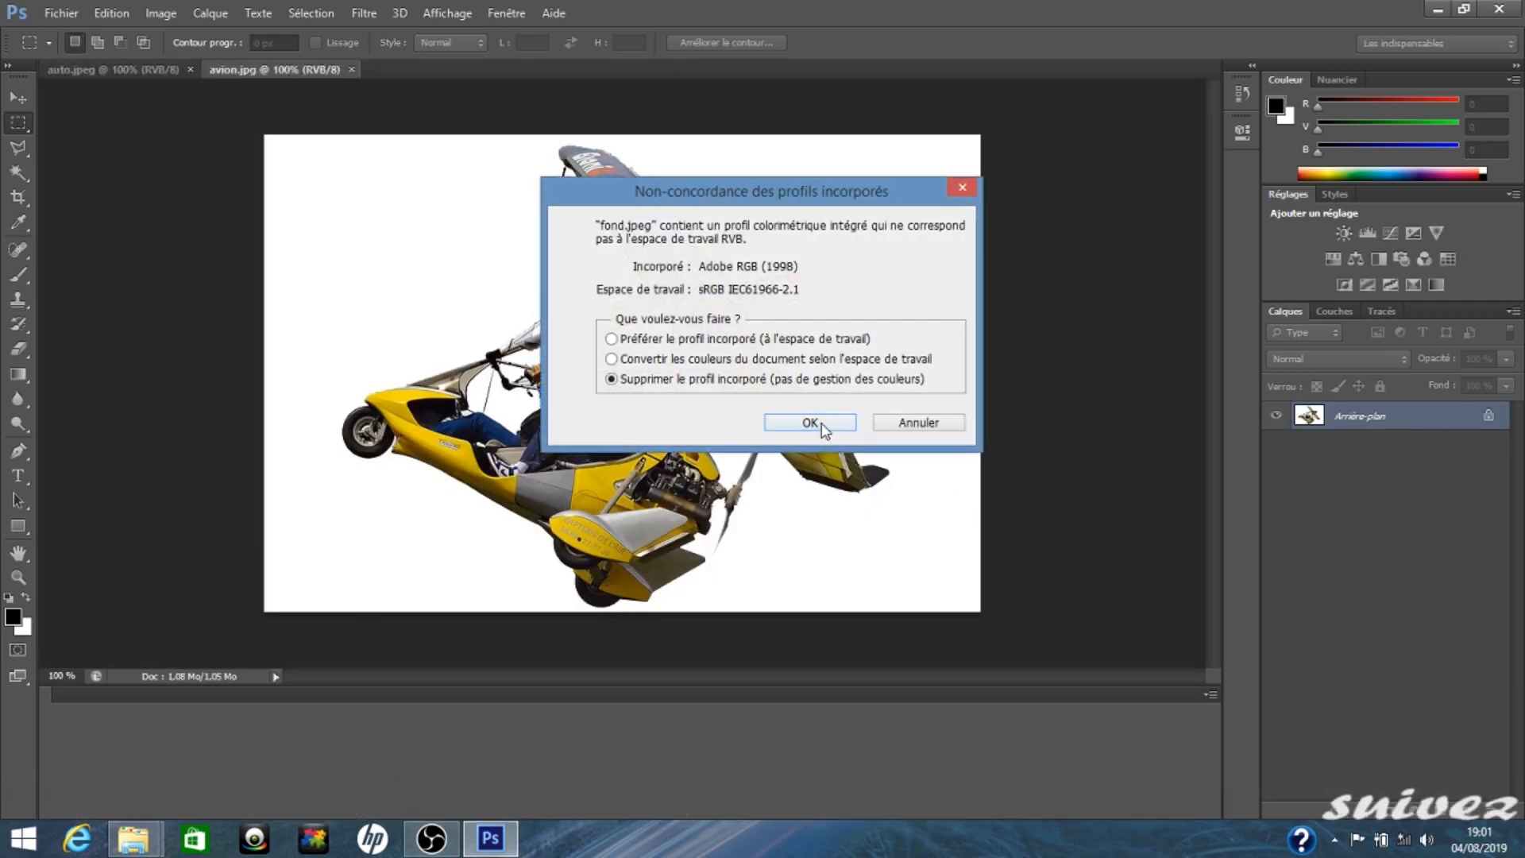
click(822, 426)
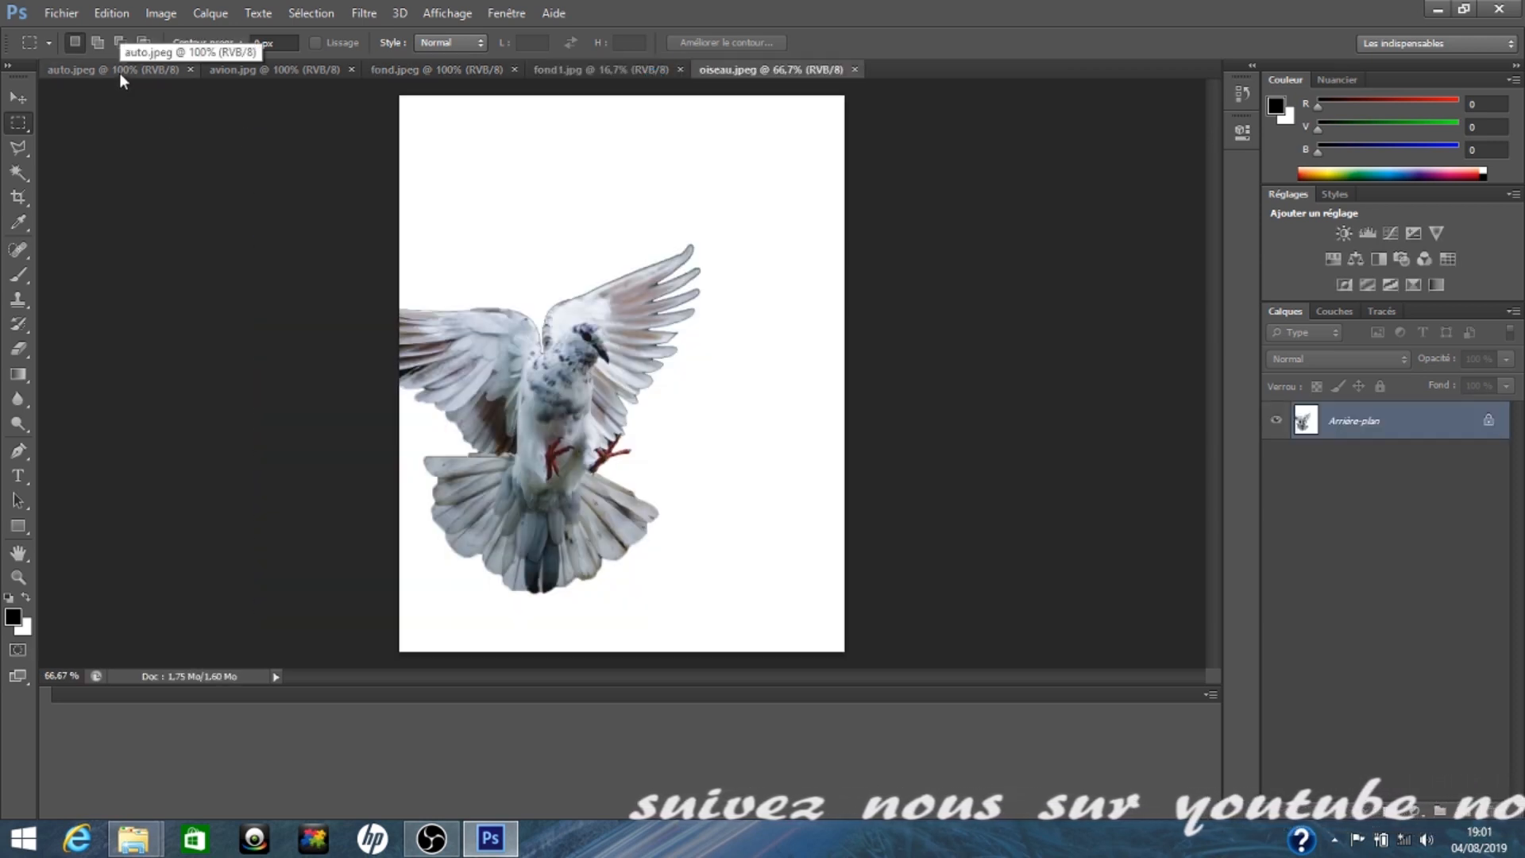
Step: Look through the open auto, avion, fond, fond1 and oiseau images in turn
click(119, 73)
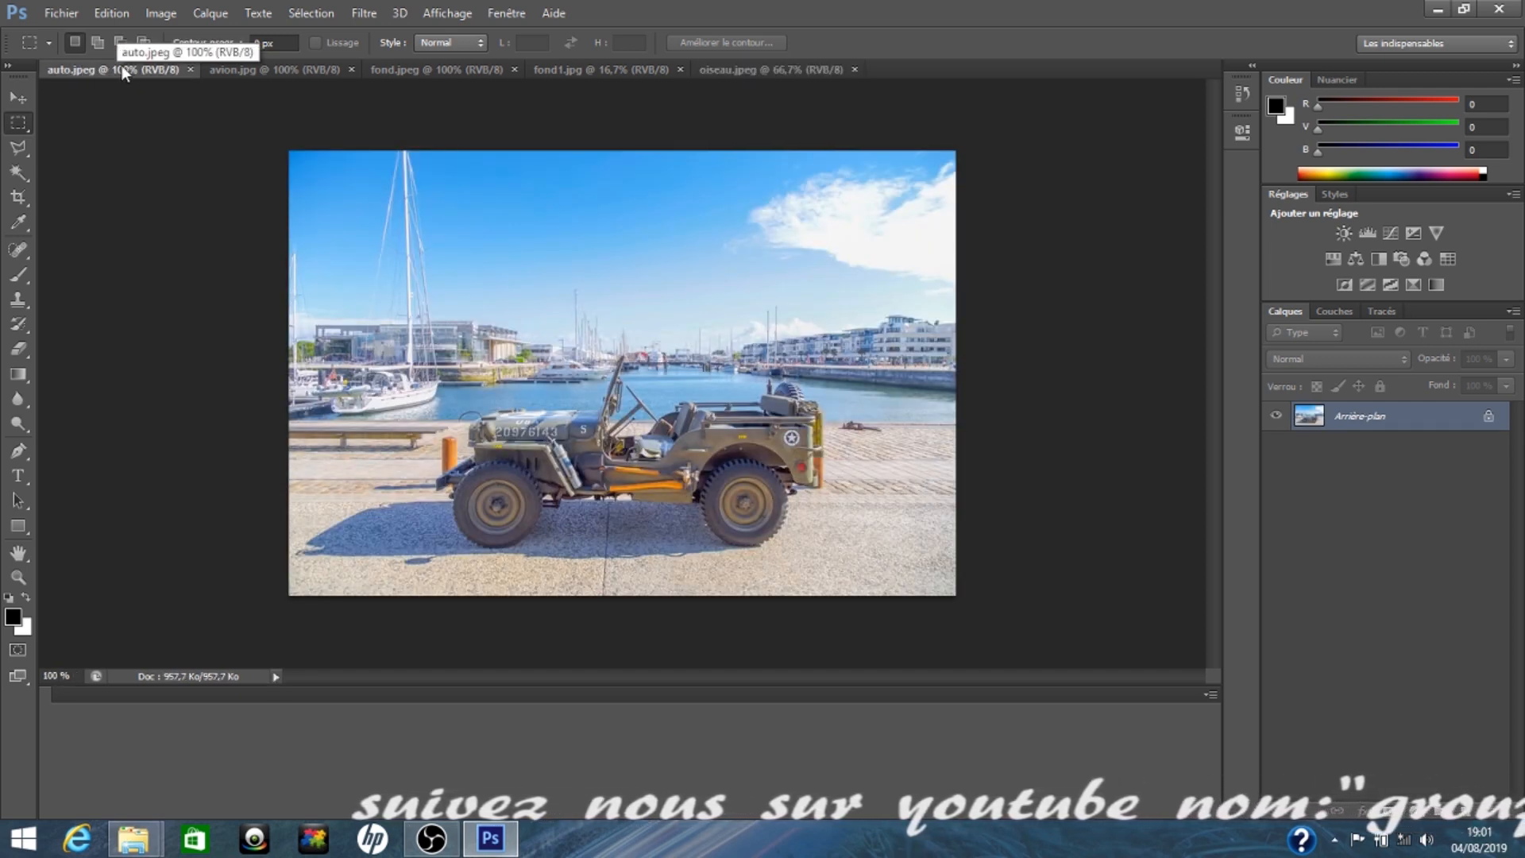
click(261, 70)
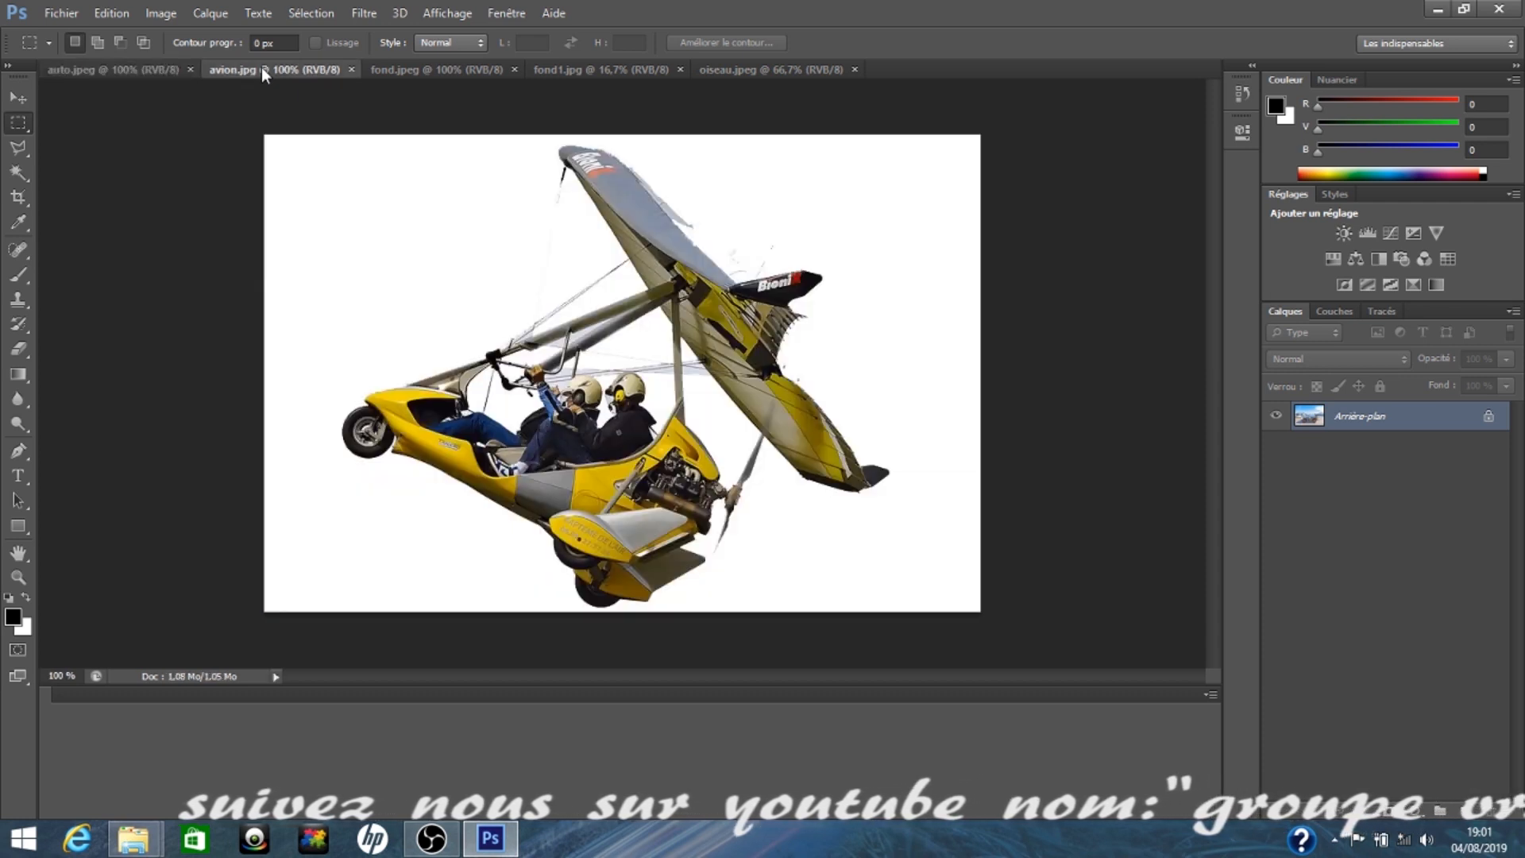
click(424, 70)
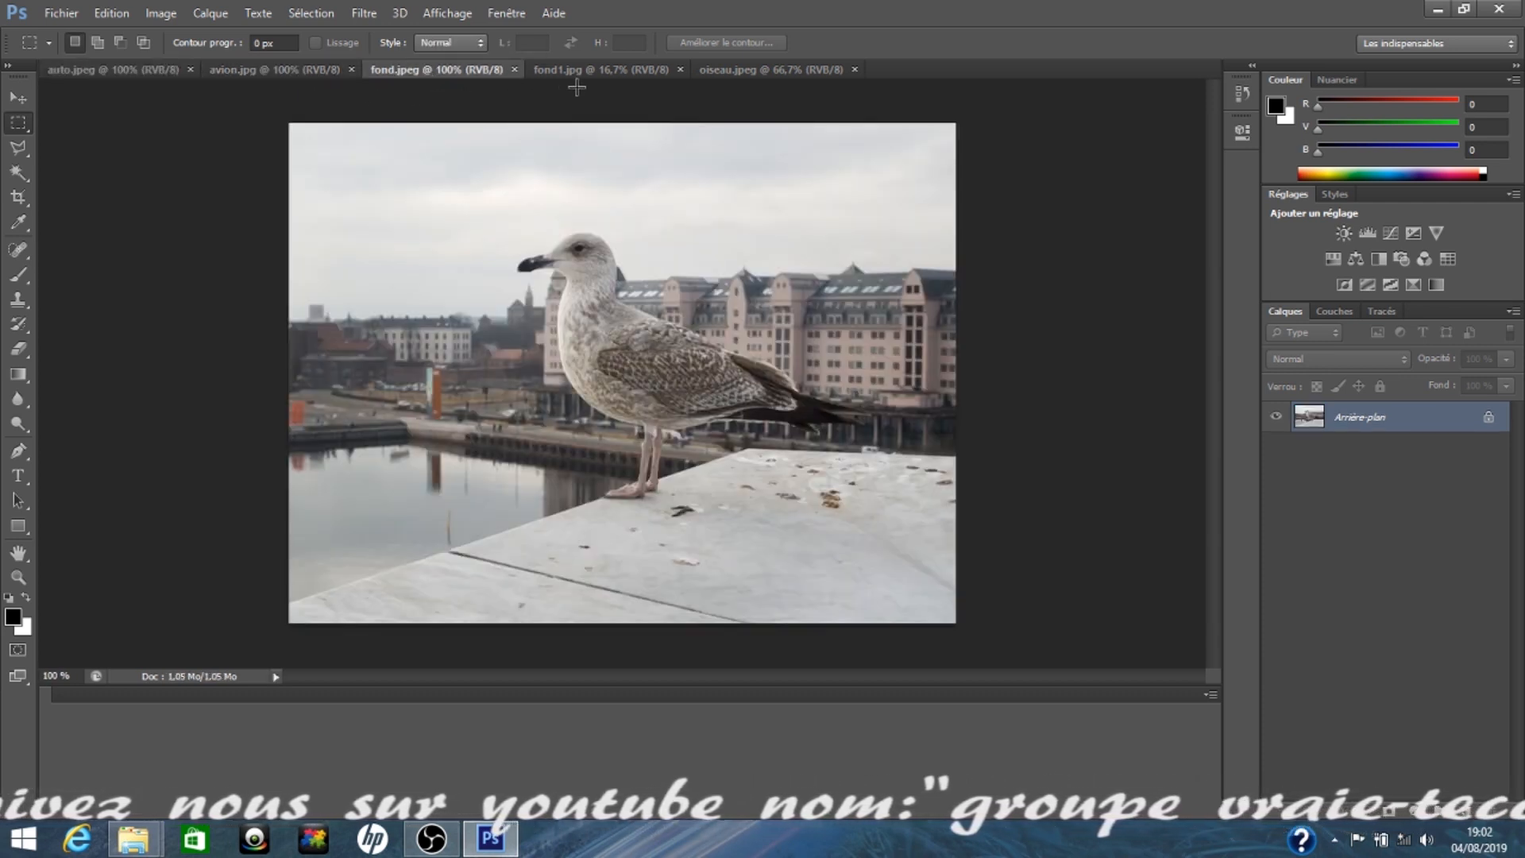
click(575, 72)
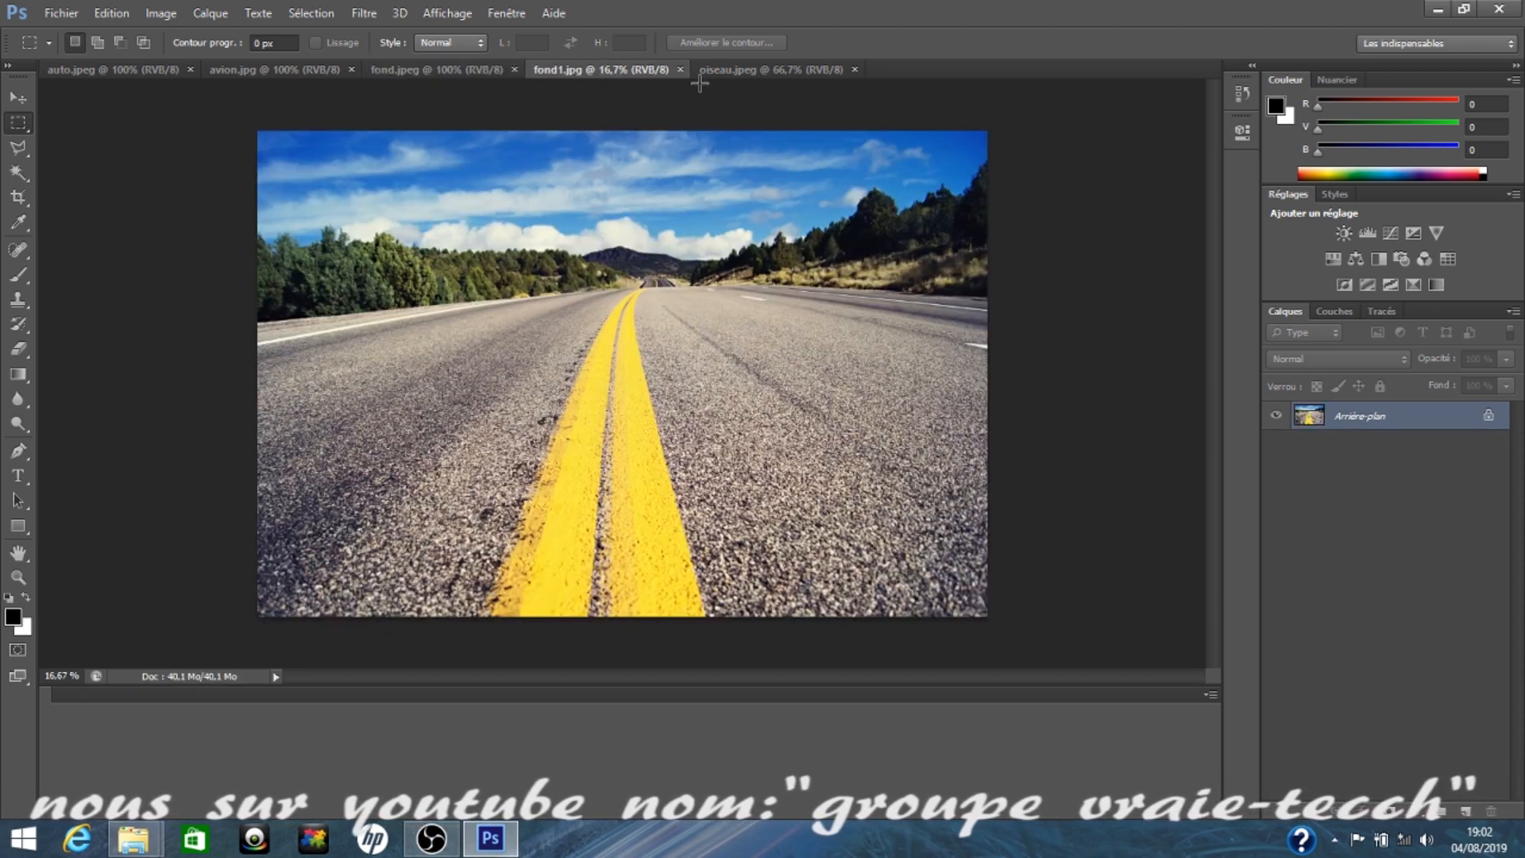
click(739, 70)
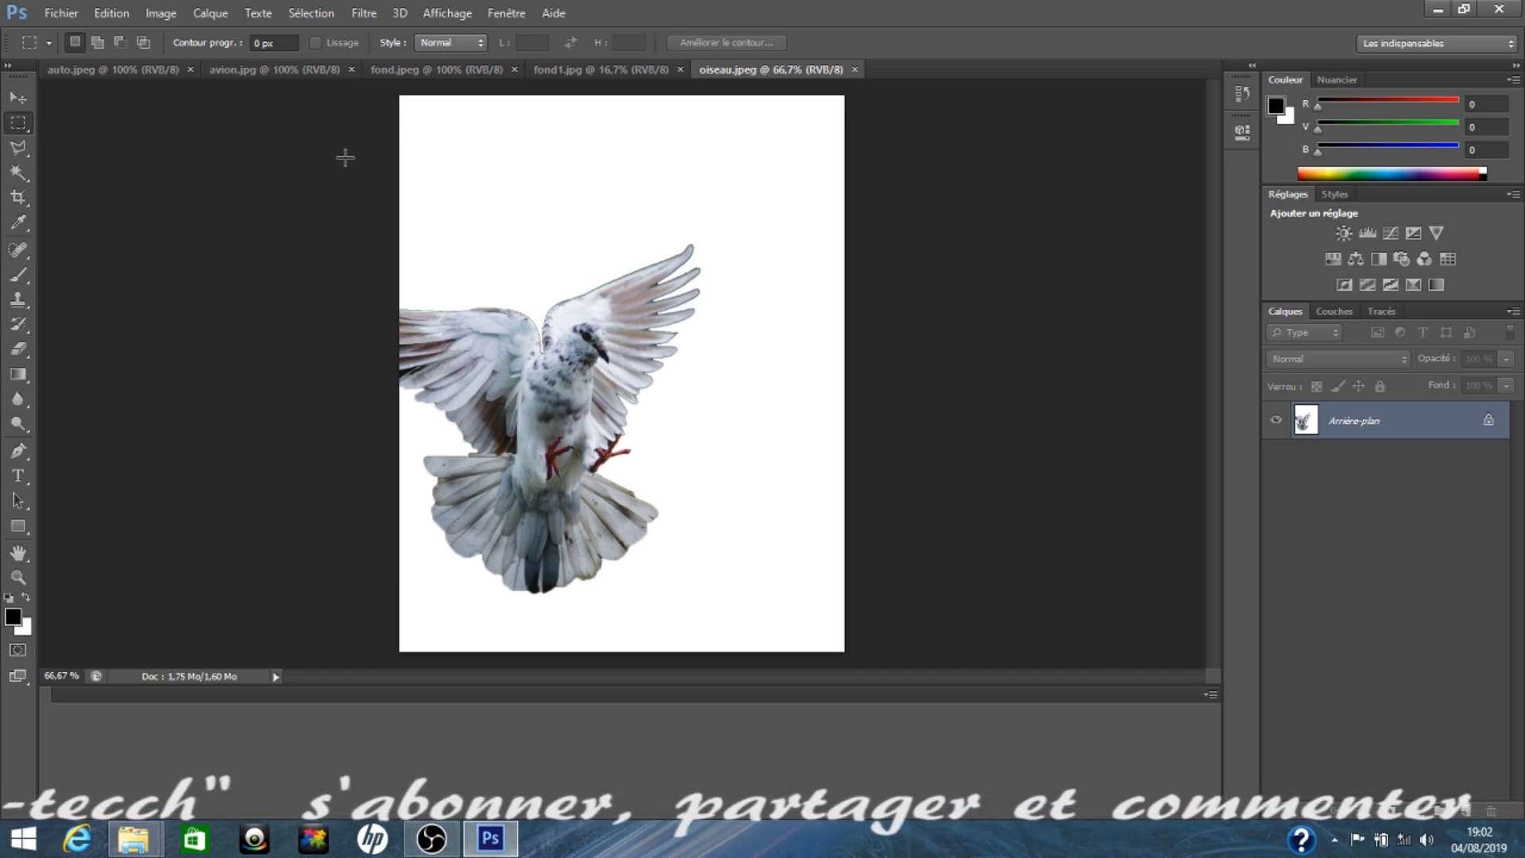
Step: Select the white background of oiseau.jpeg with the Magic Wand, convert the locked background into Calque 0 and delete the selected area
click(18, 171)
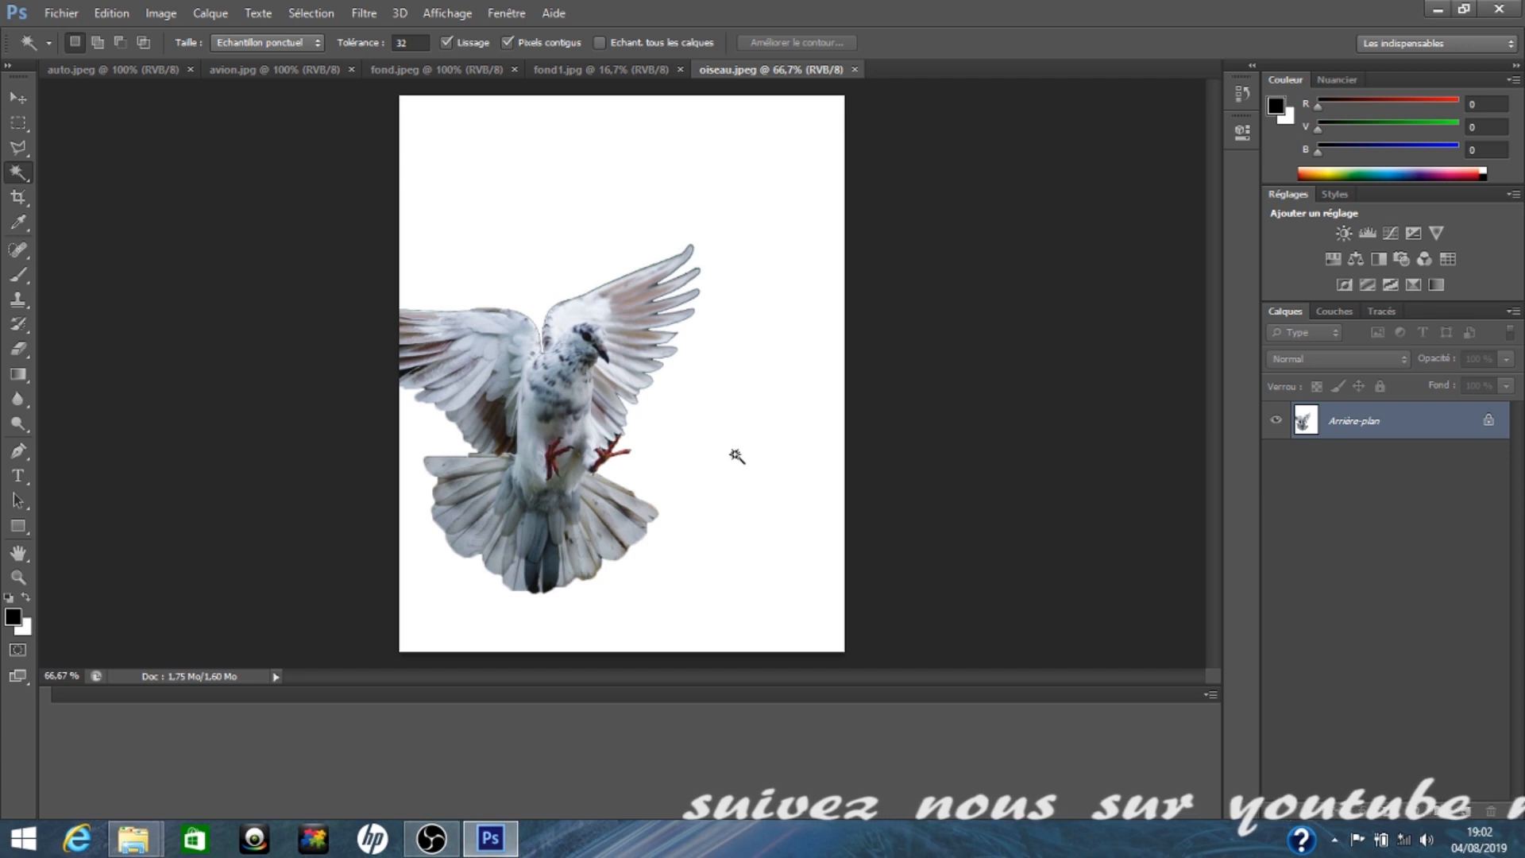
click(539, 220)
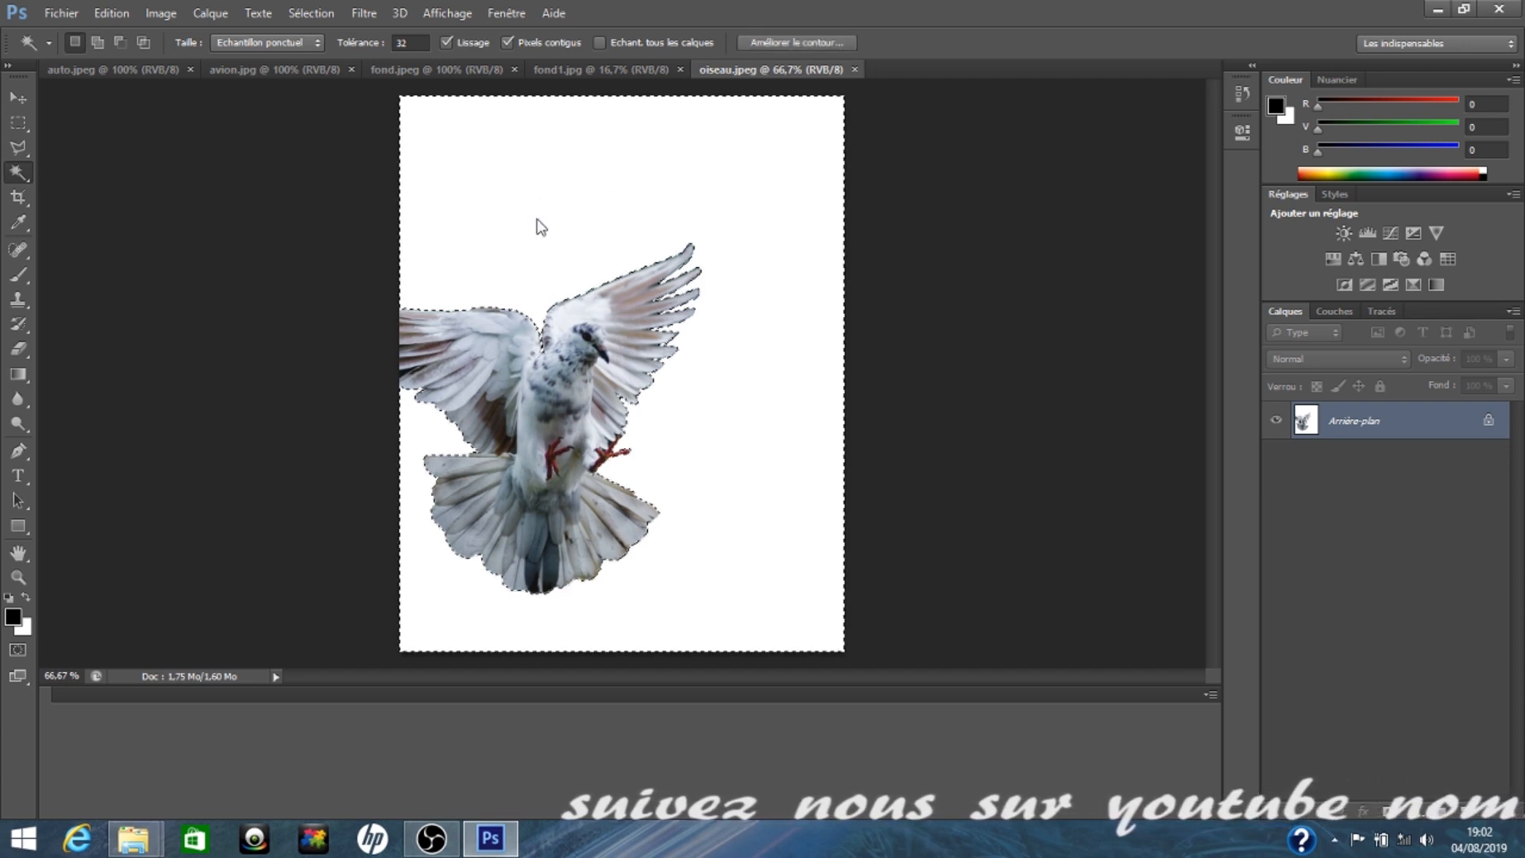
double_click(1488, 424)
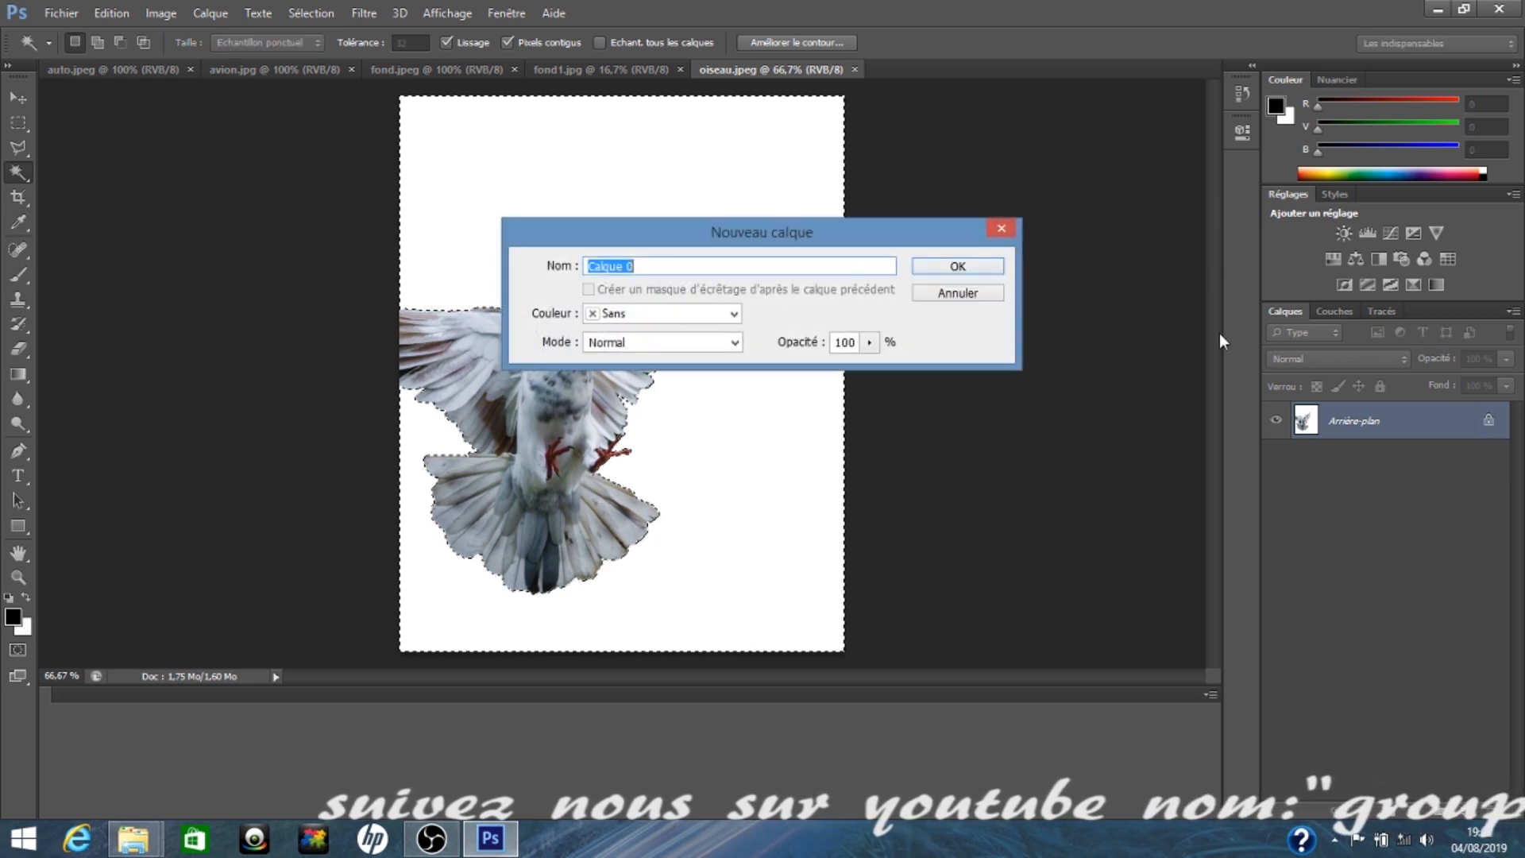
click(958, 267)
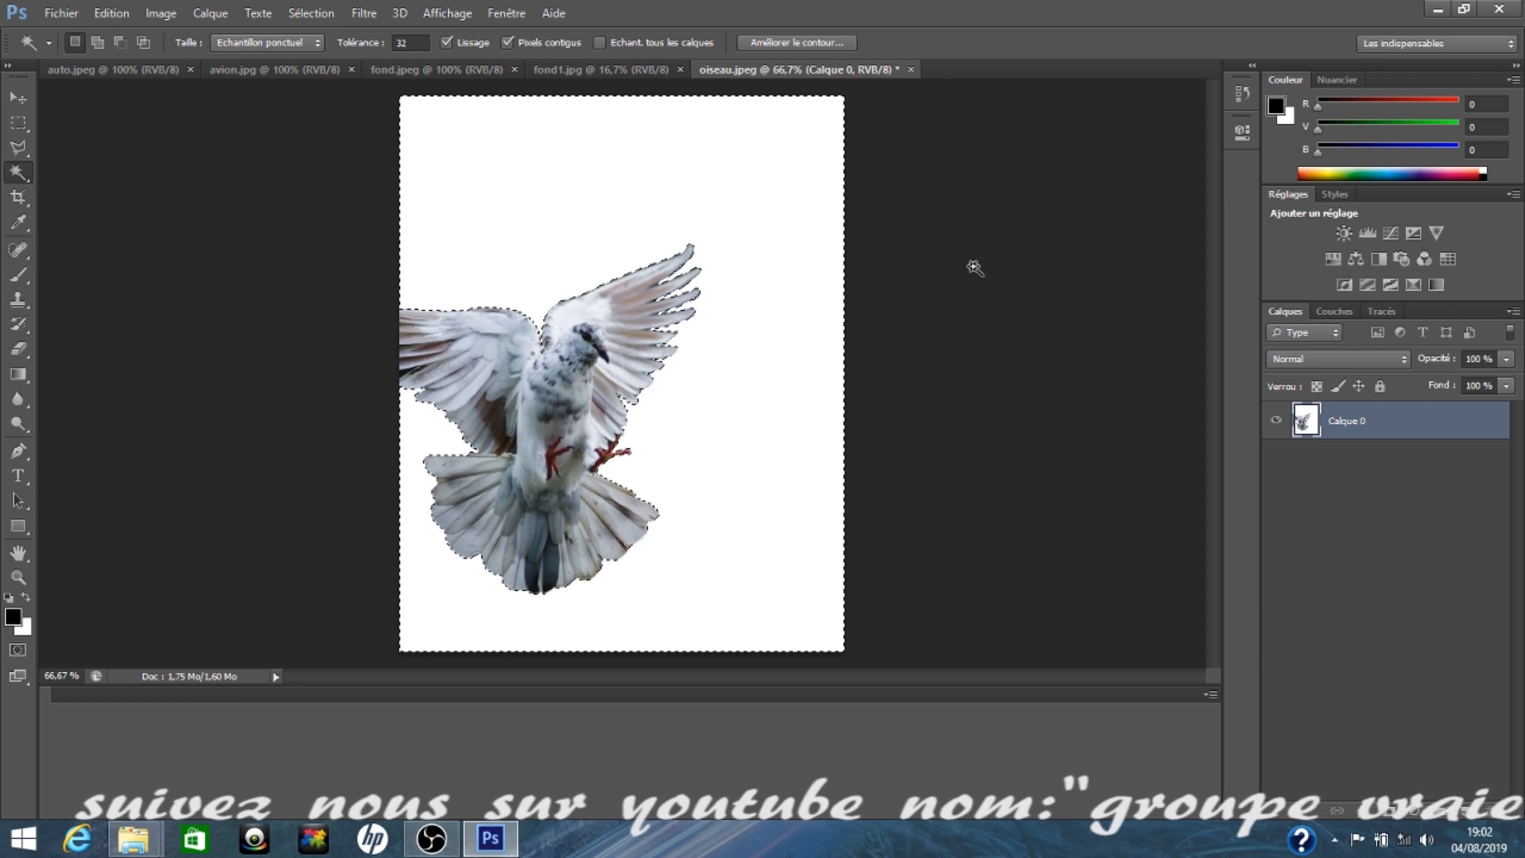
key(Delete)
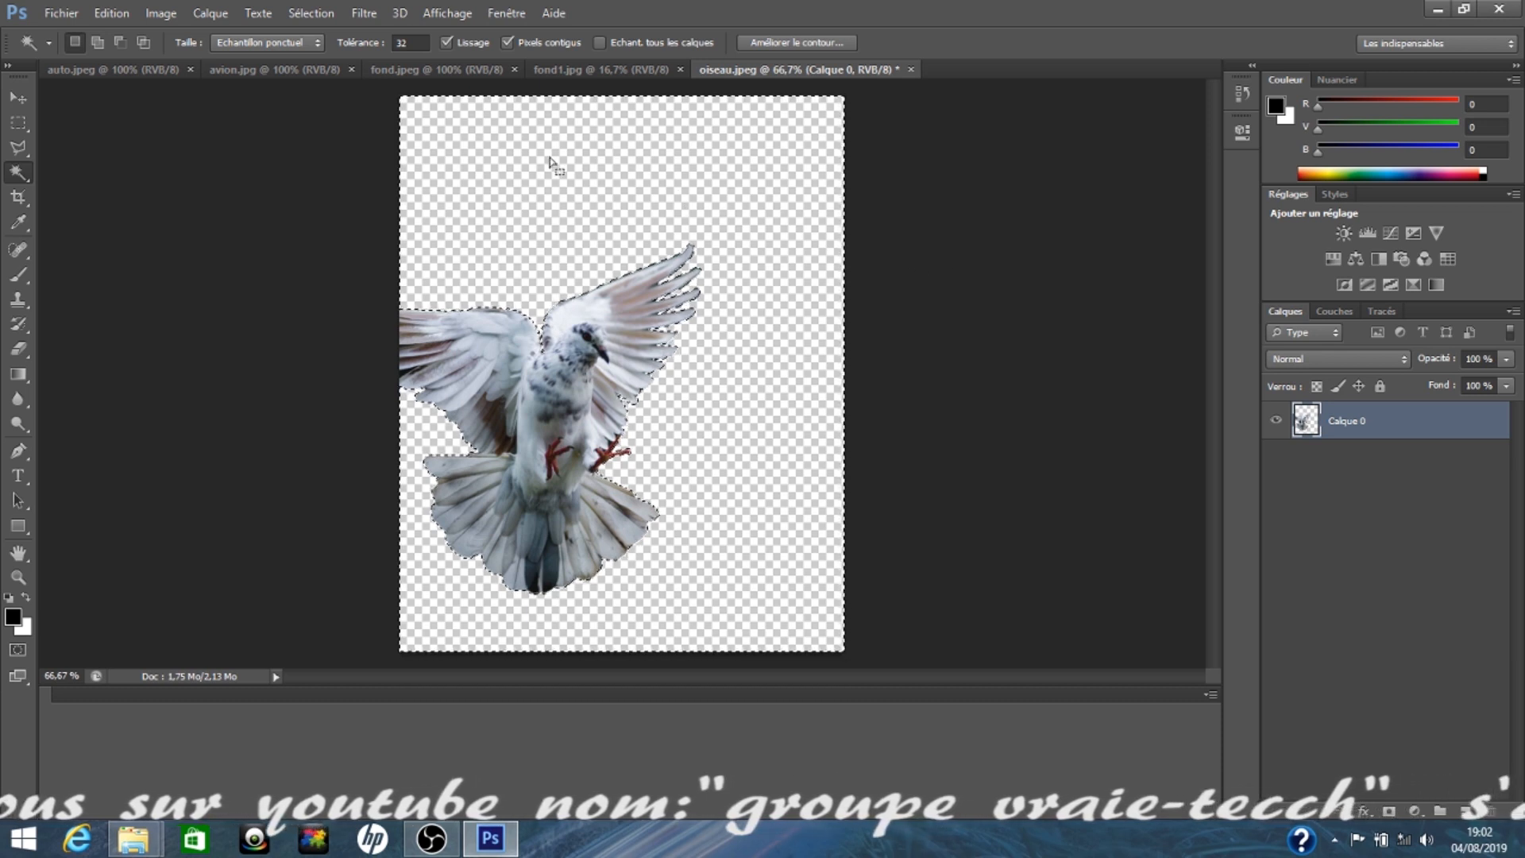
Step: In avion.jpg, select the white surroundings with the Magic Wand, convert the background into Calque 0 and delete the selected area
click(602, 71)
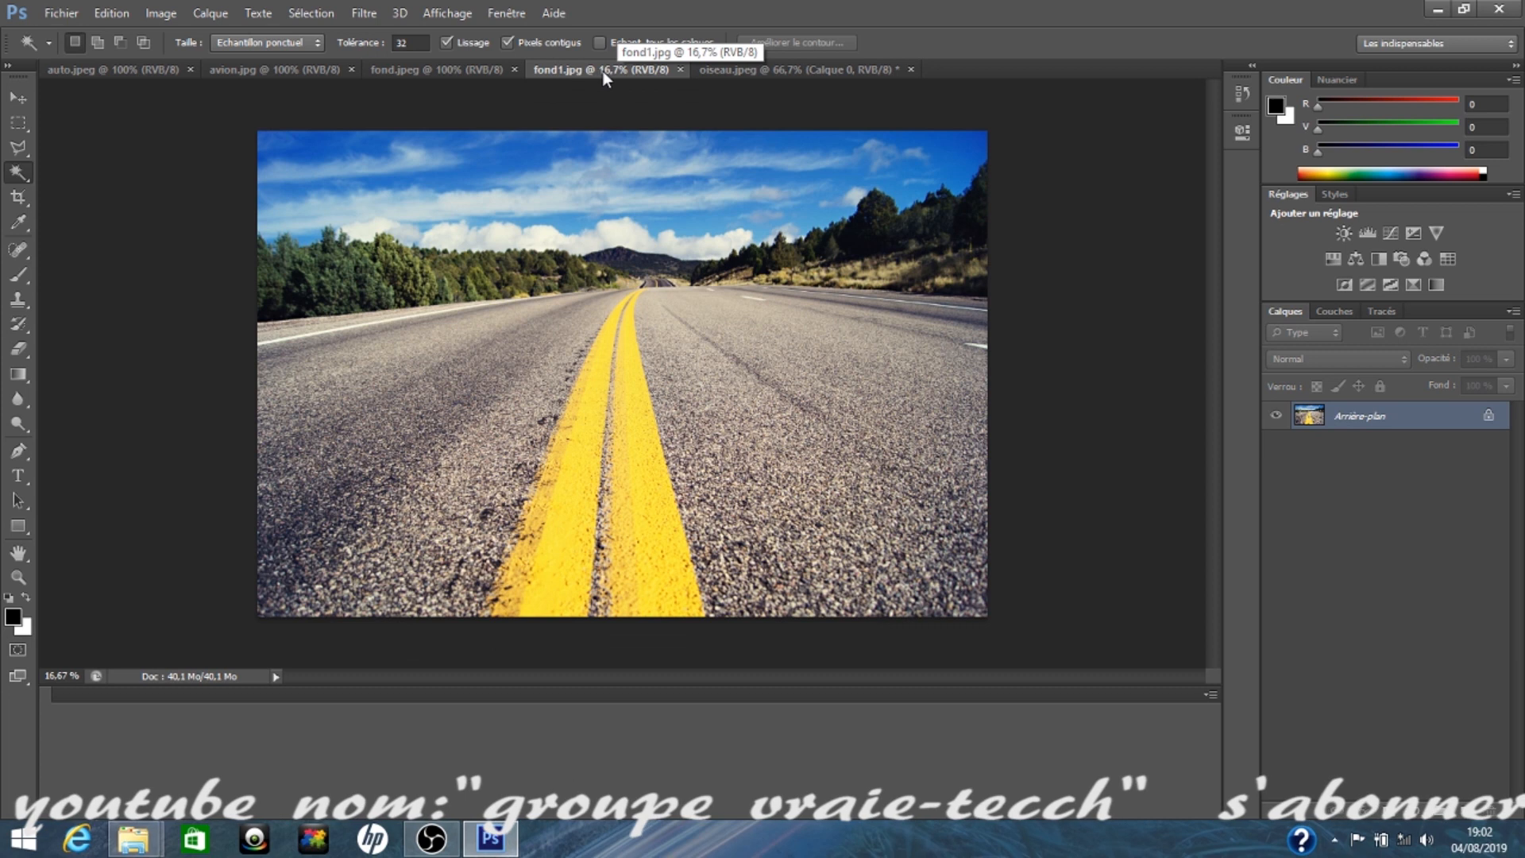
click(437, 71)
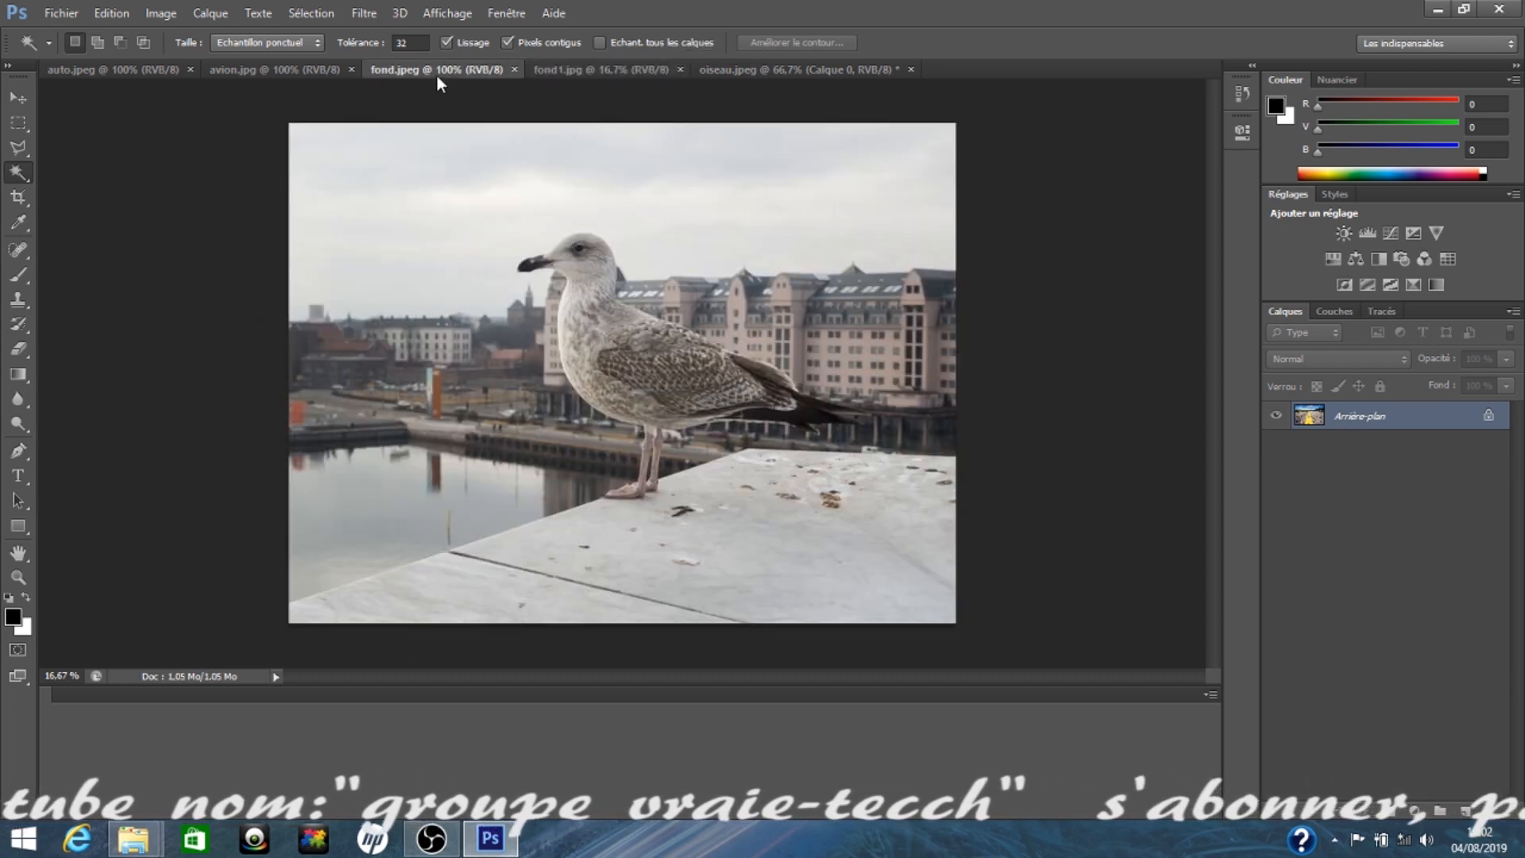
click(249, 69)
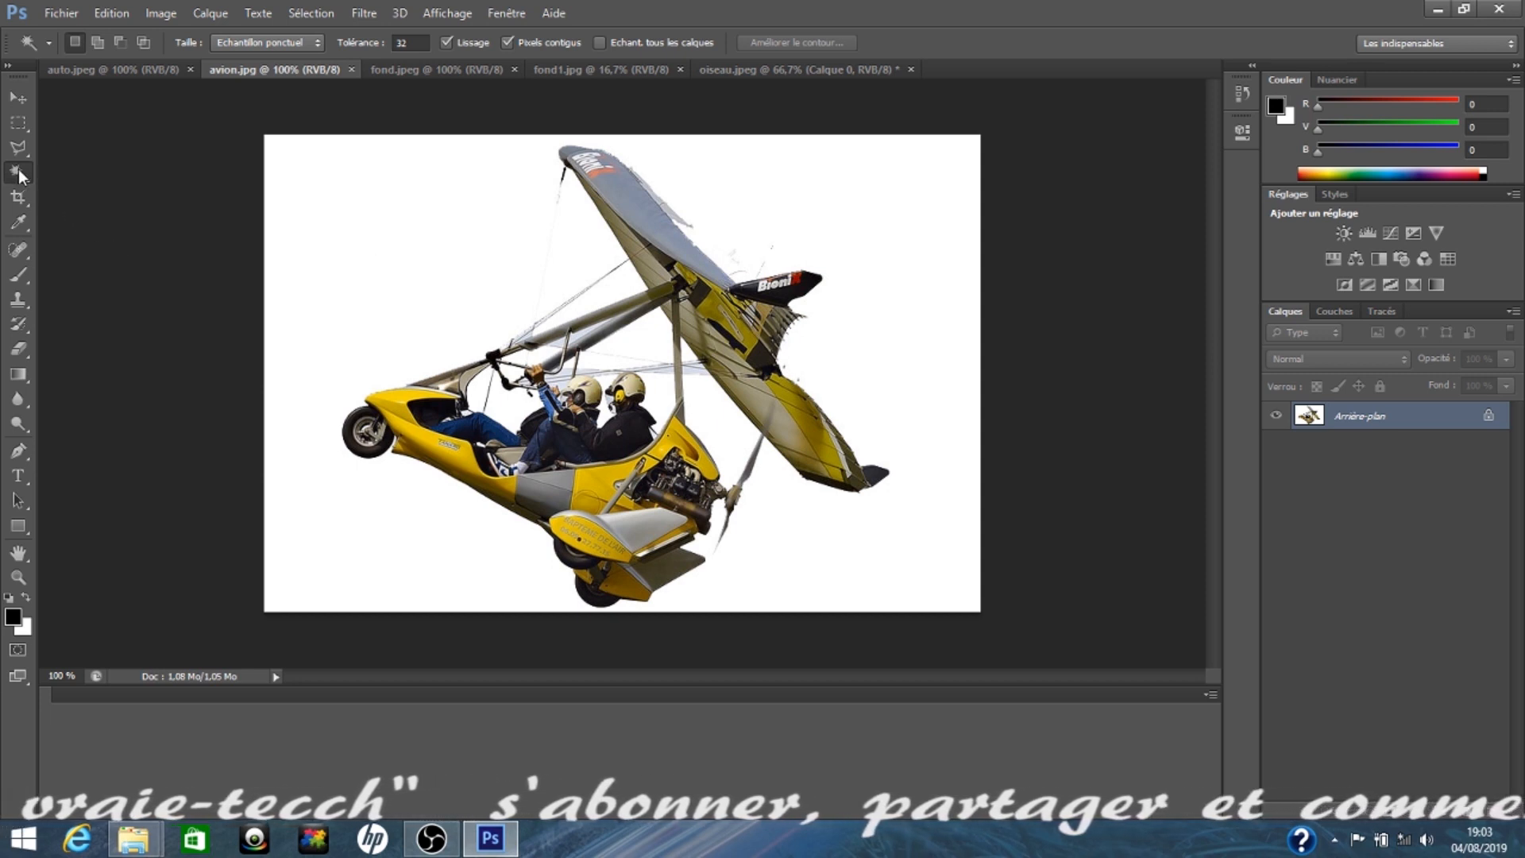
click(310, 209)
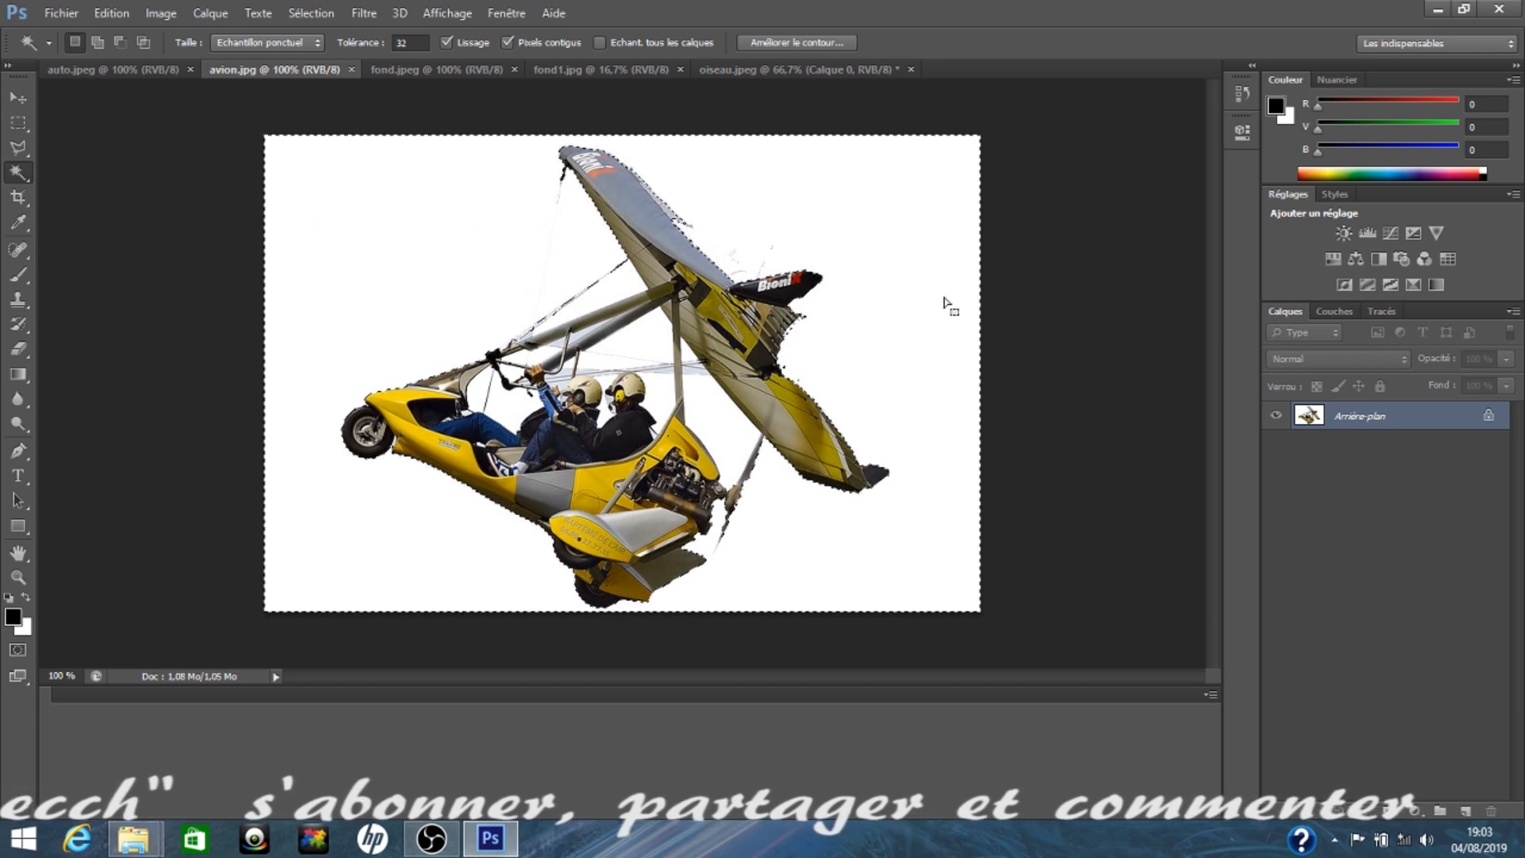
double_click(1487, 421)
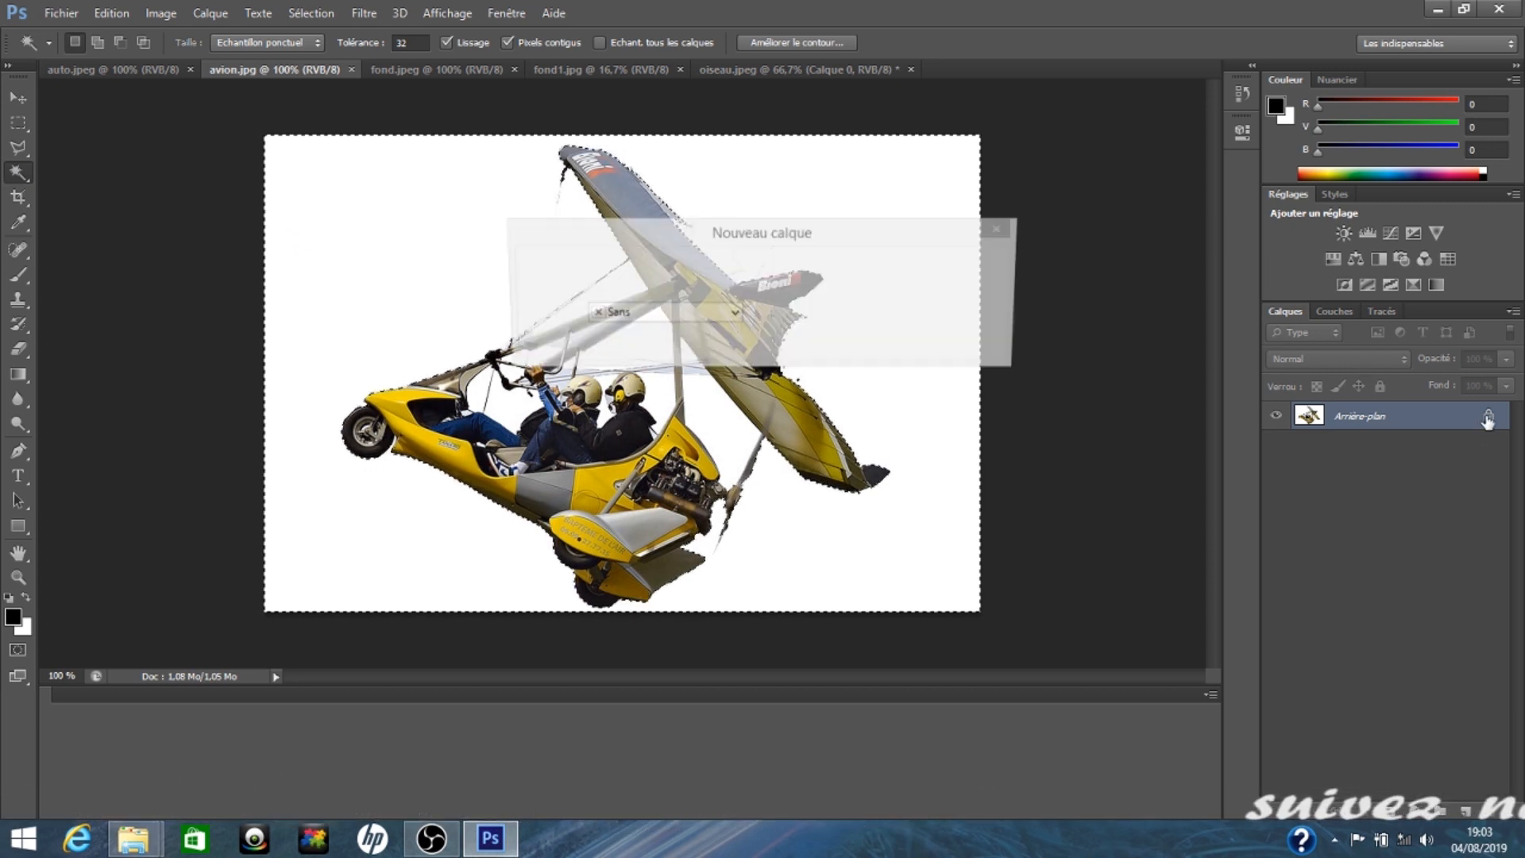
click(958, 266)
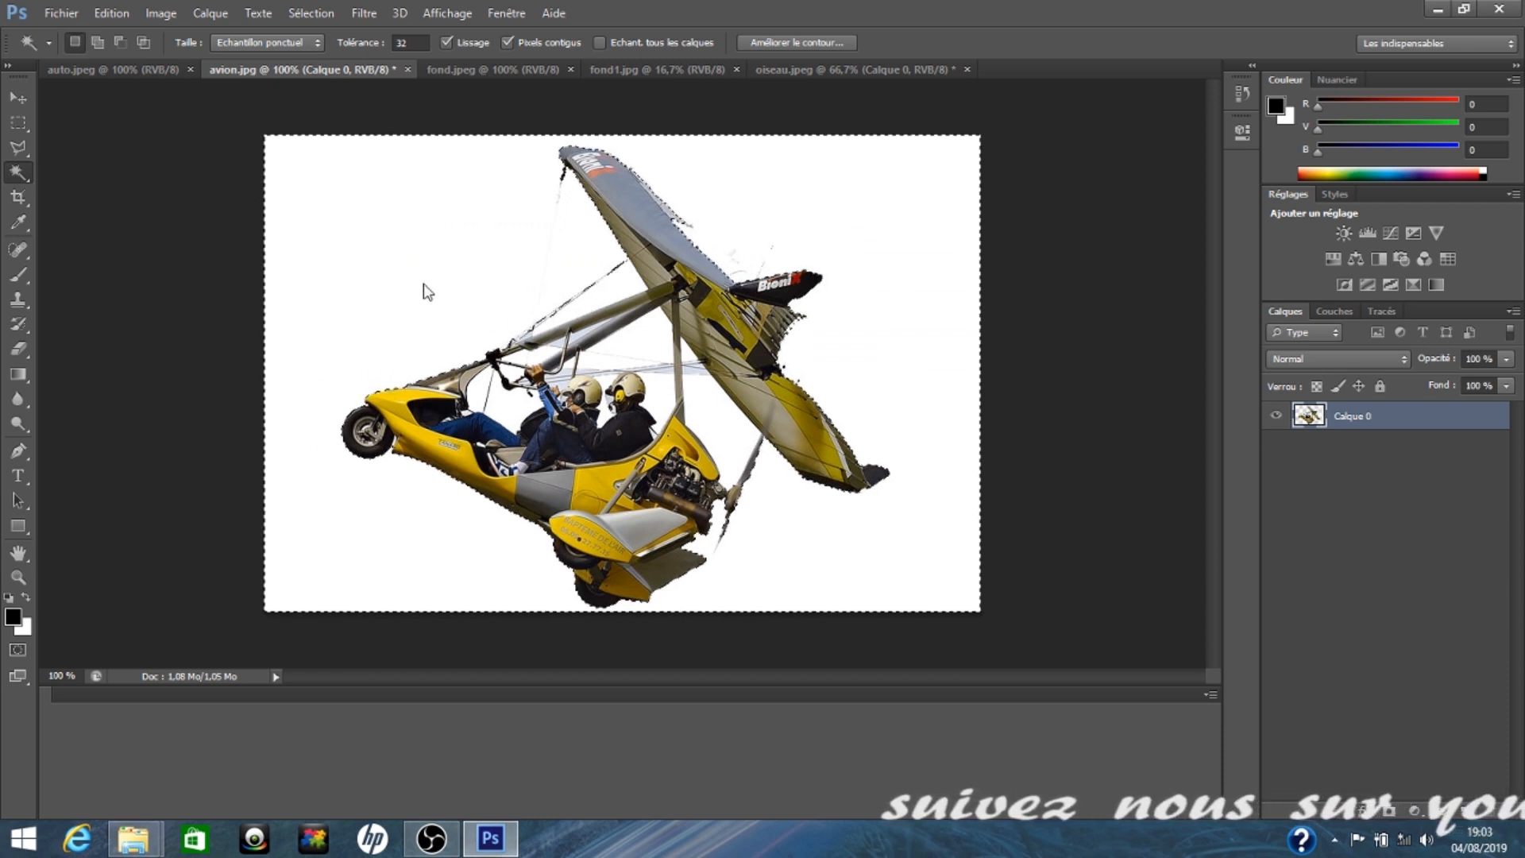
key(Delete)
Step: Delete the remaining white gaps between the aircraft's wing, struts, cockpit and propeller with the Magic Wand, and clear the selection
click(639, 349)
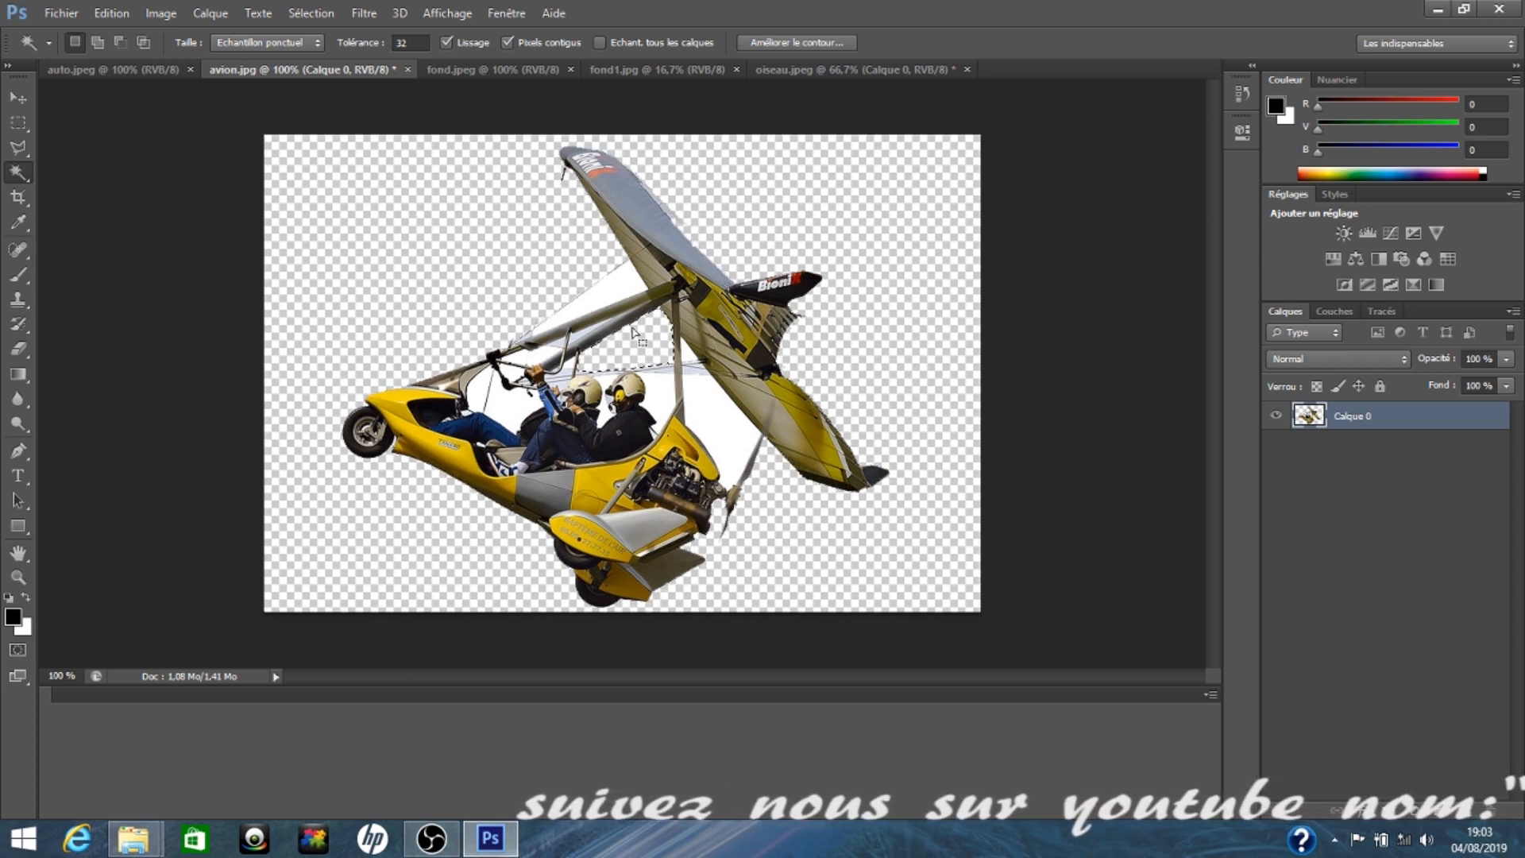
click(614, 296)
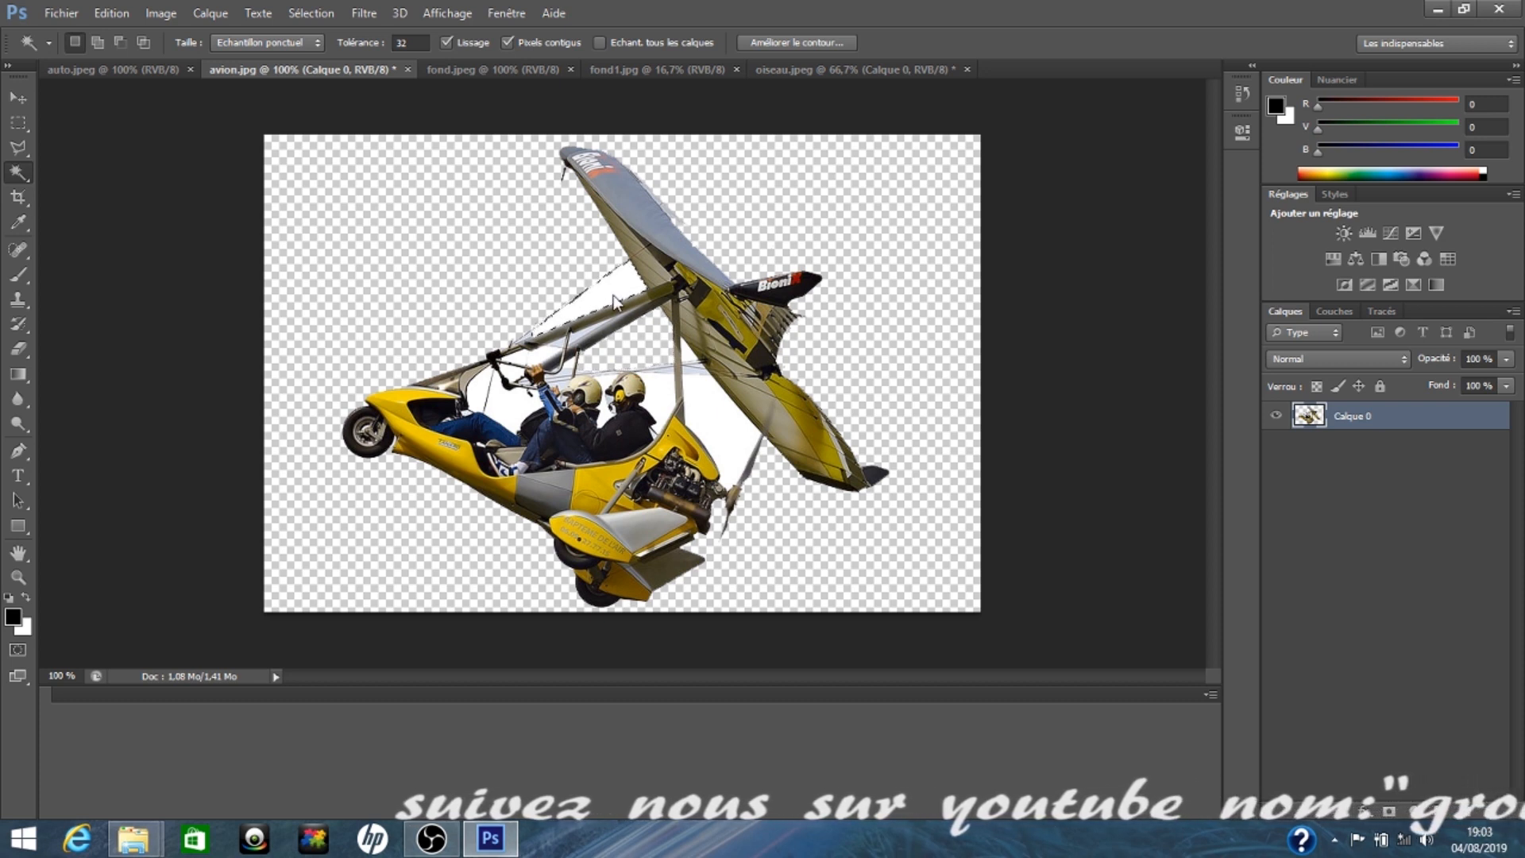
key(Delete)
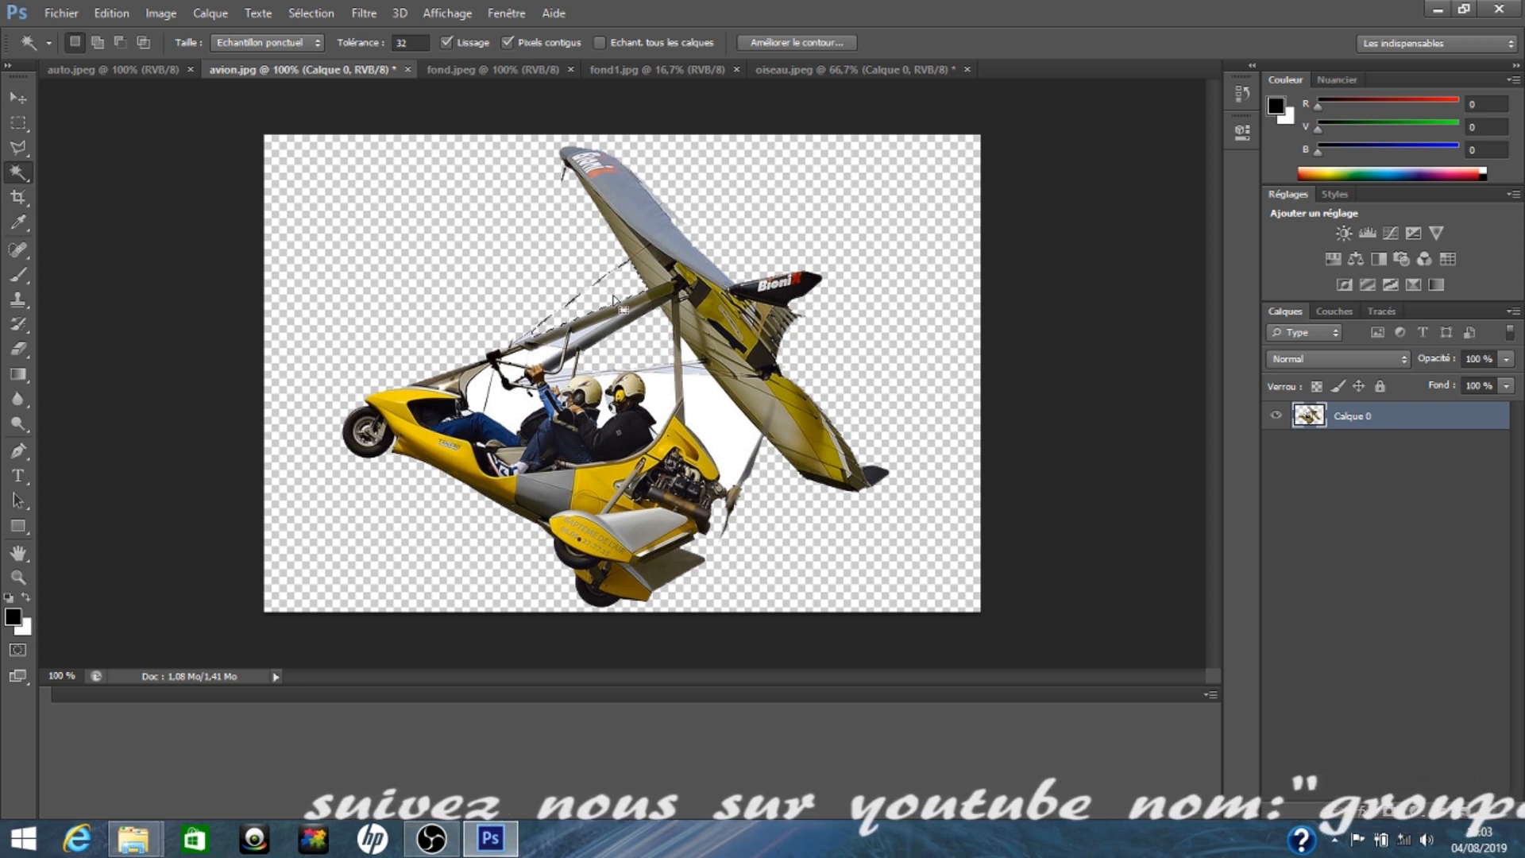
click(729, 430)
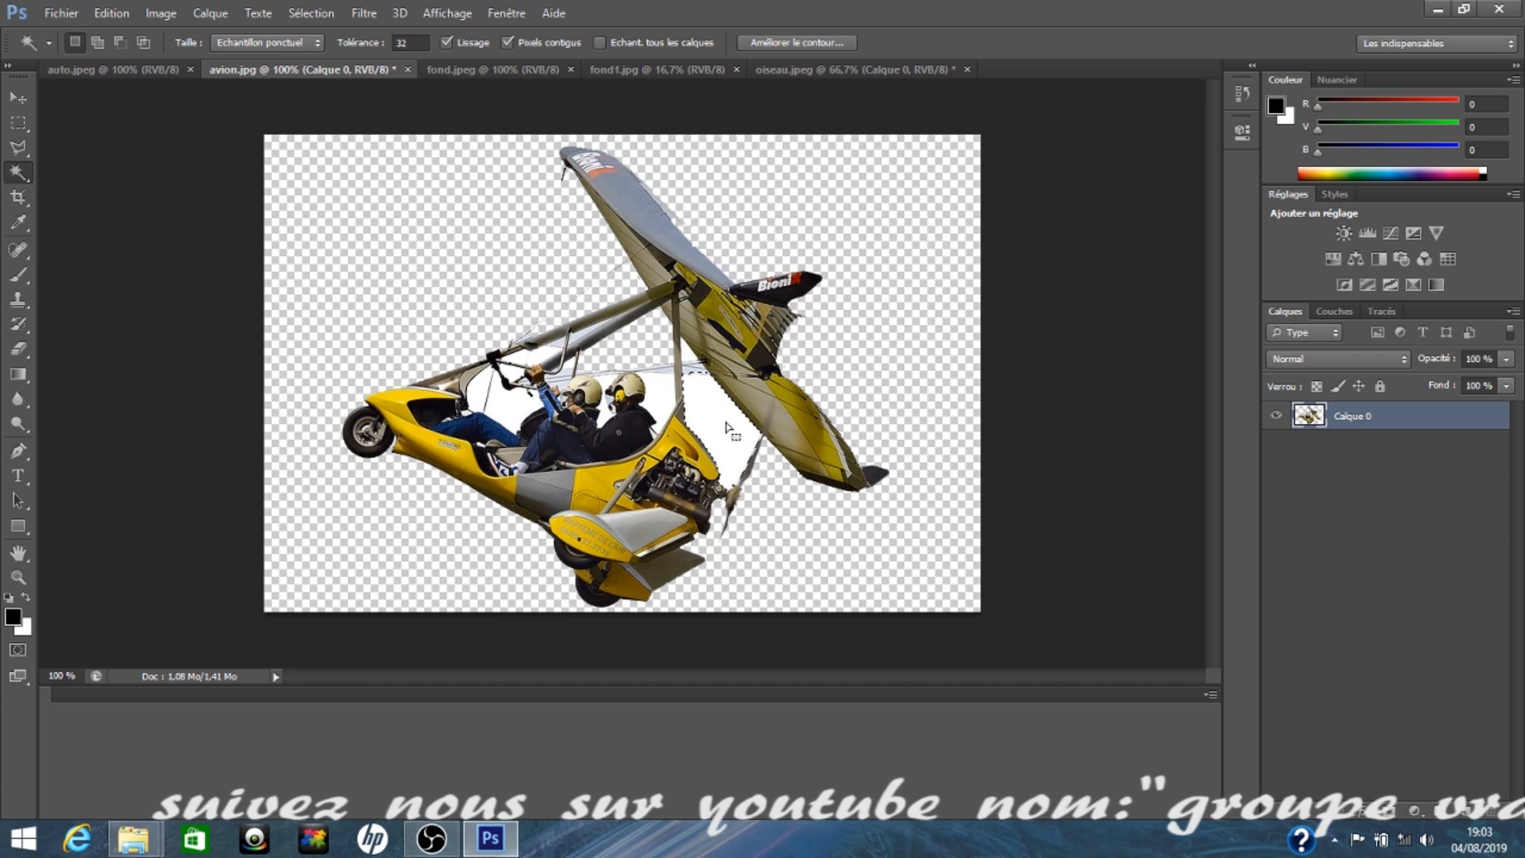
key(Delete)
click(505, 408)
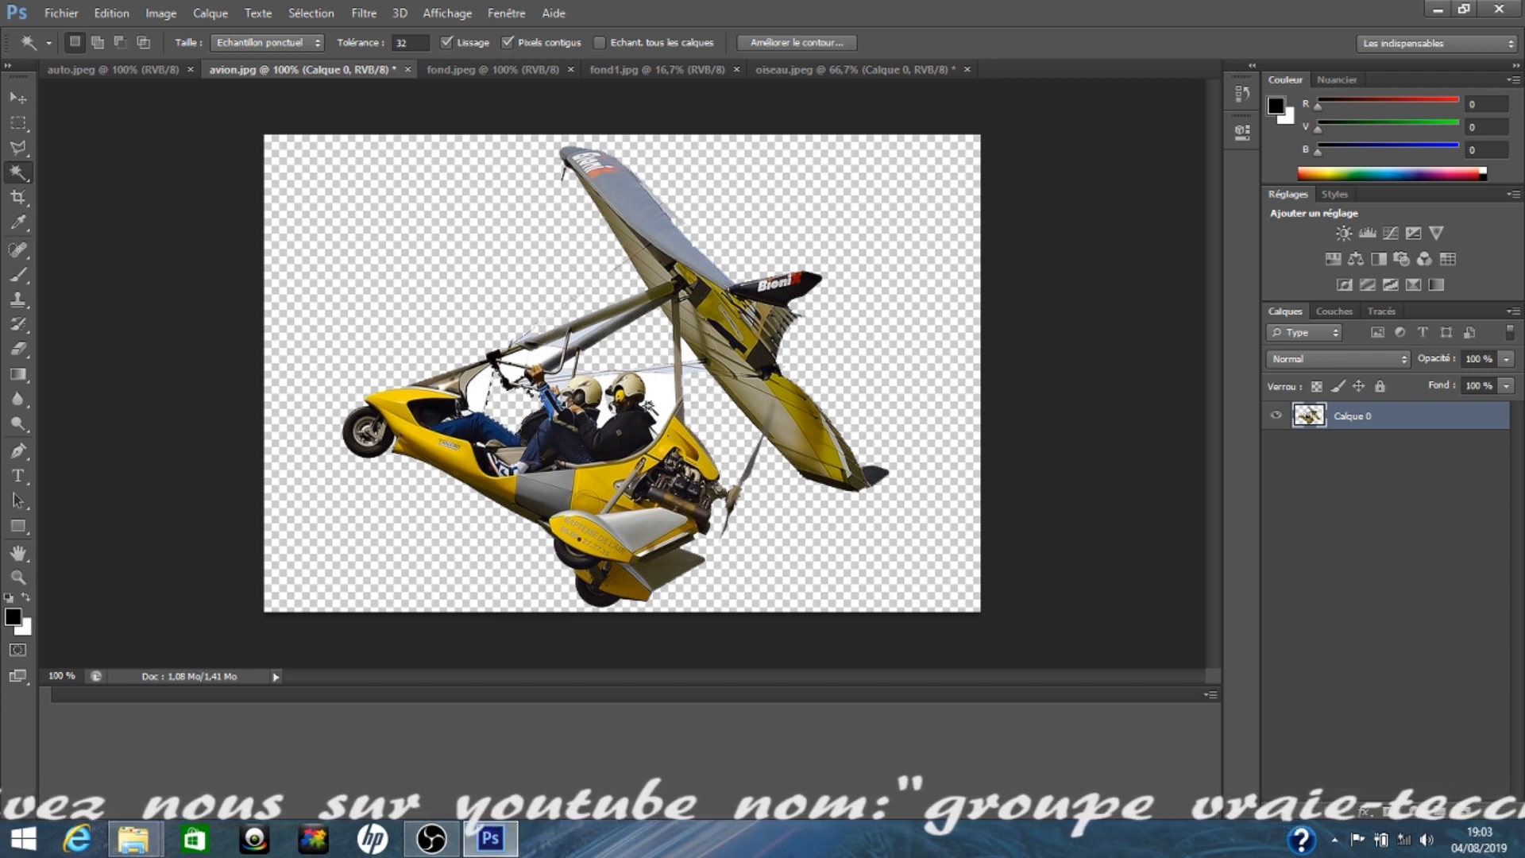
click(667, 405)
key(Delete)
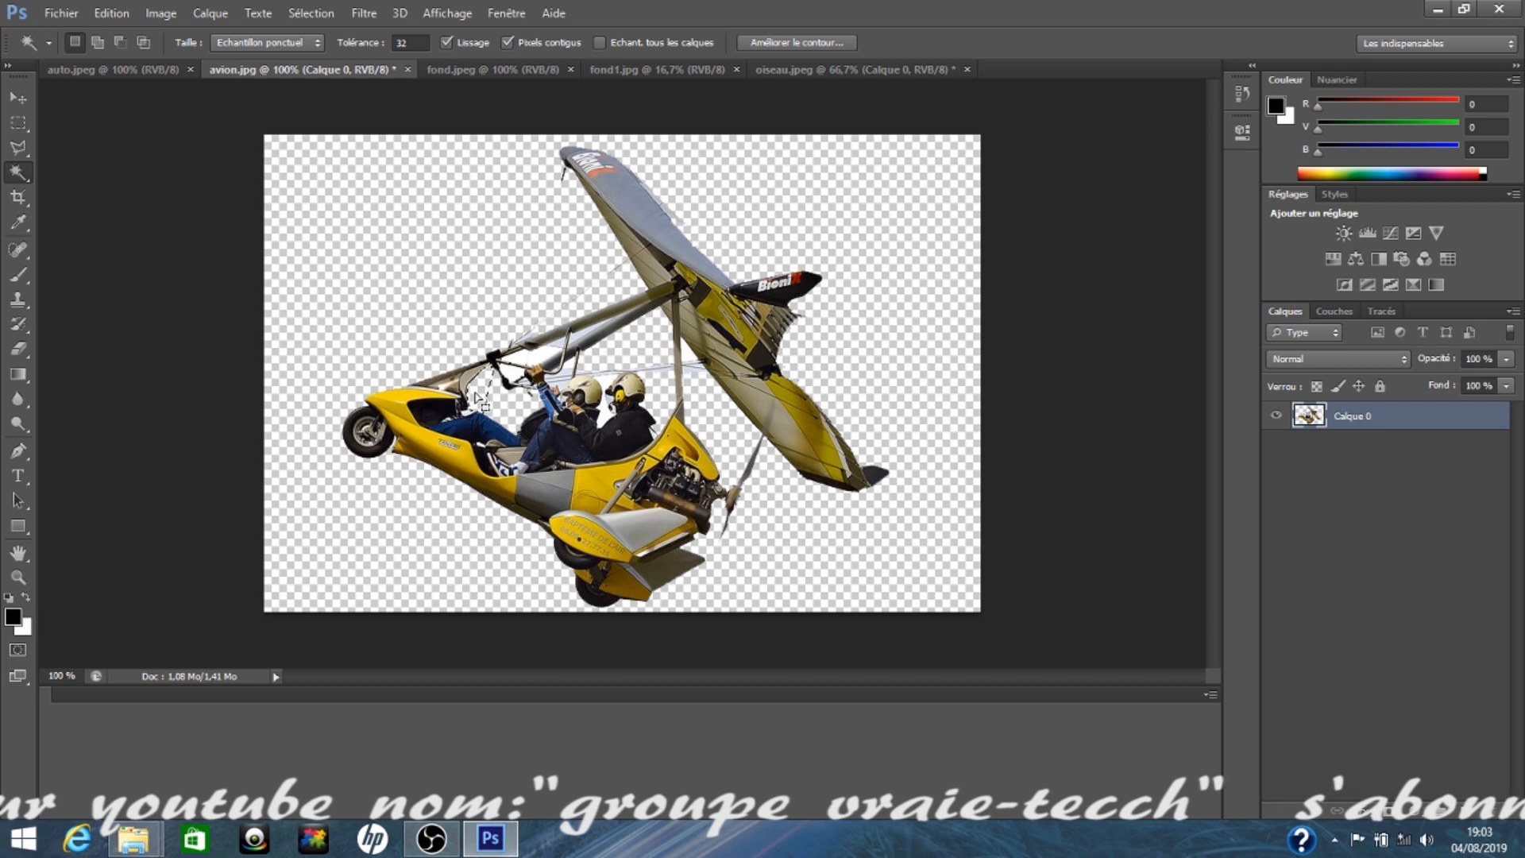
click(20, 122)
click(447, 182)
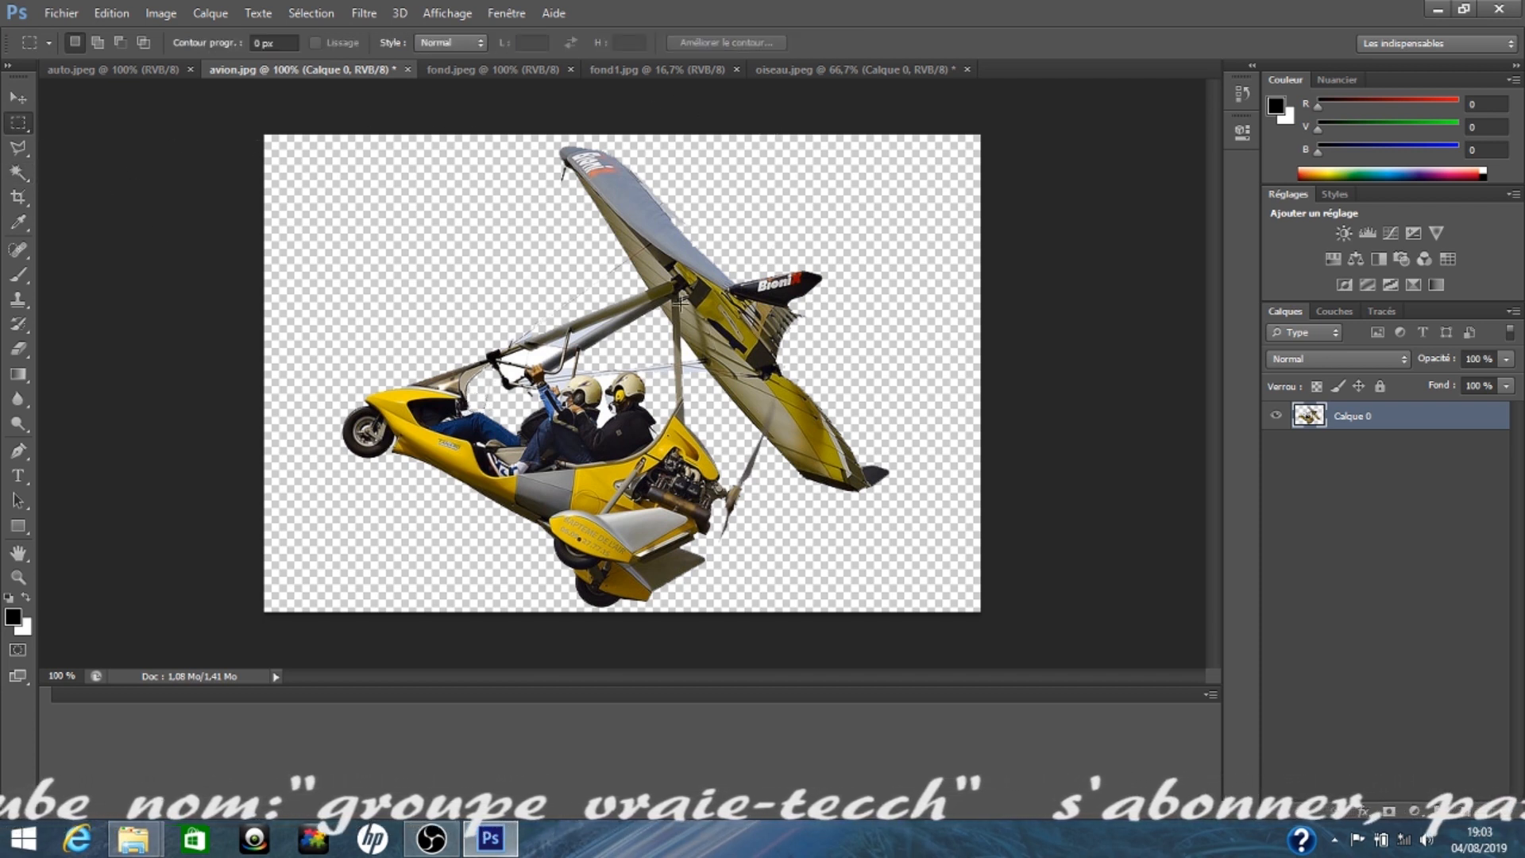
Step: In auto.jpeg, outline the jeep, including its wheels and windscreen, with a Polygonal Lasso selection
click(99, 72)
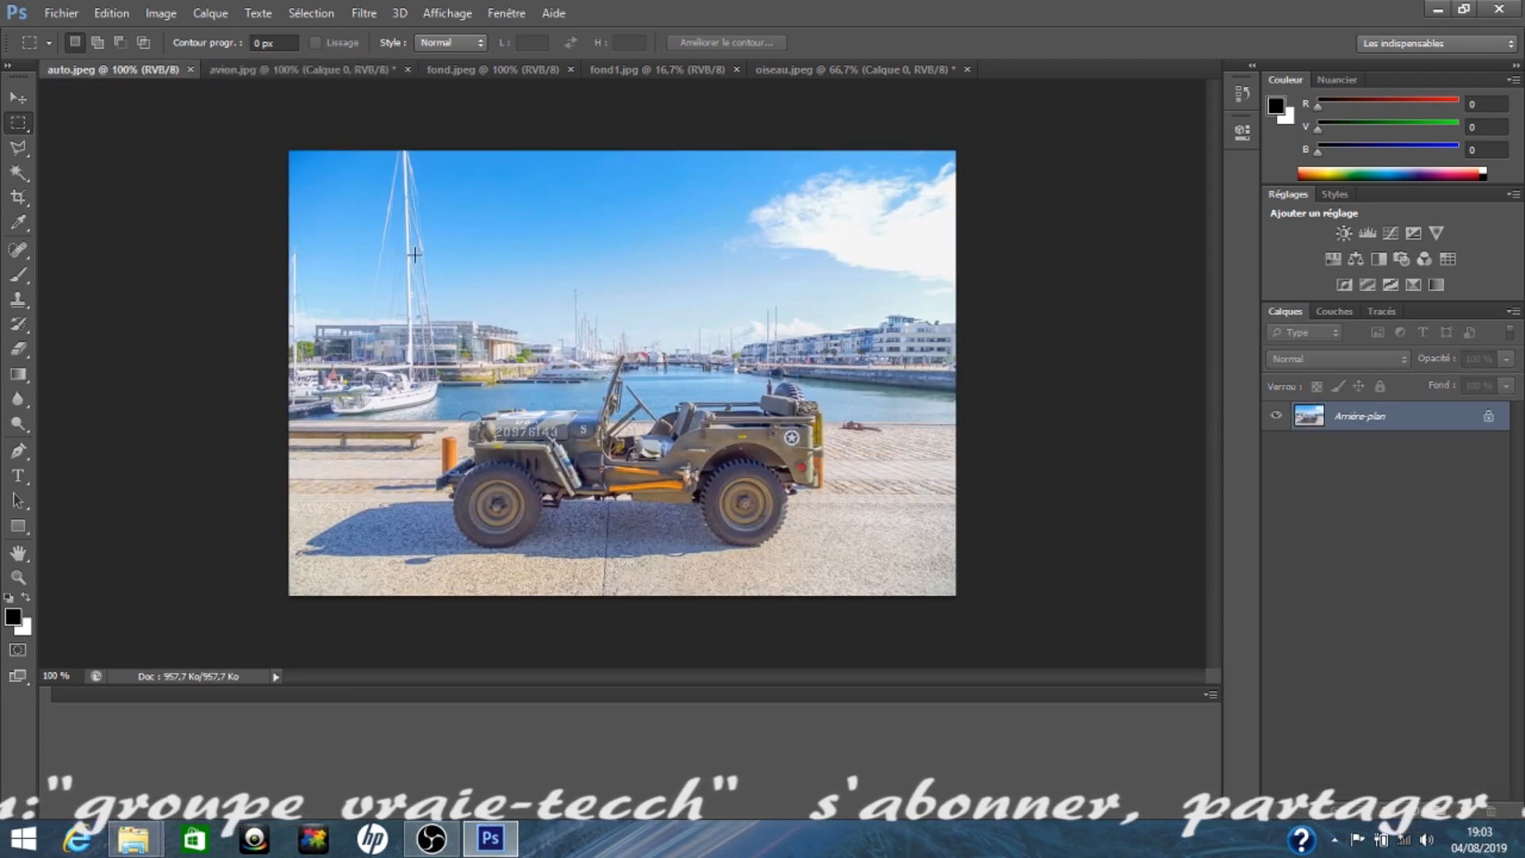
click(26, 150)
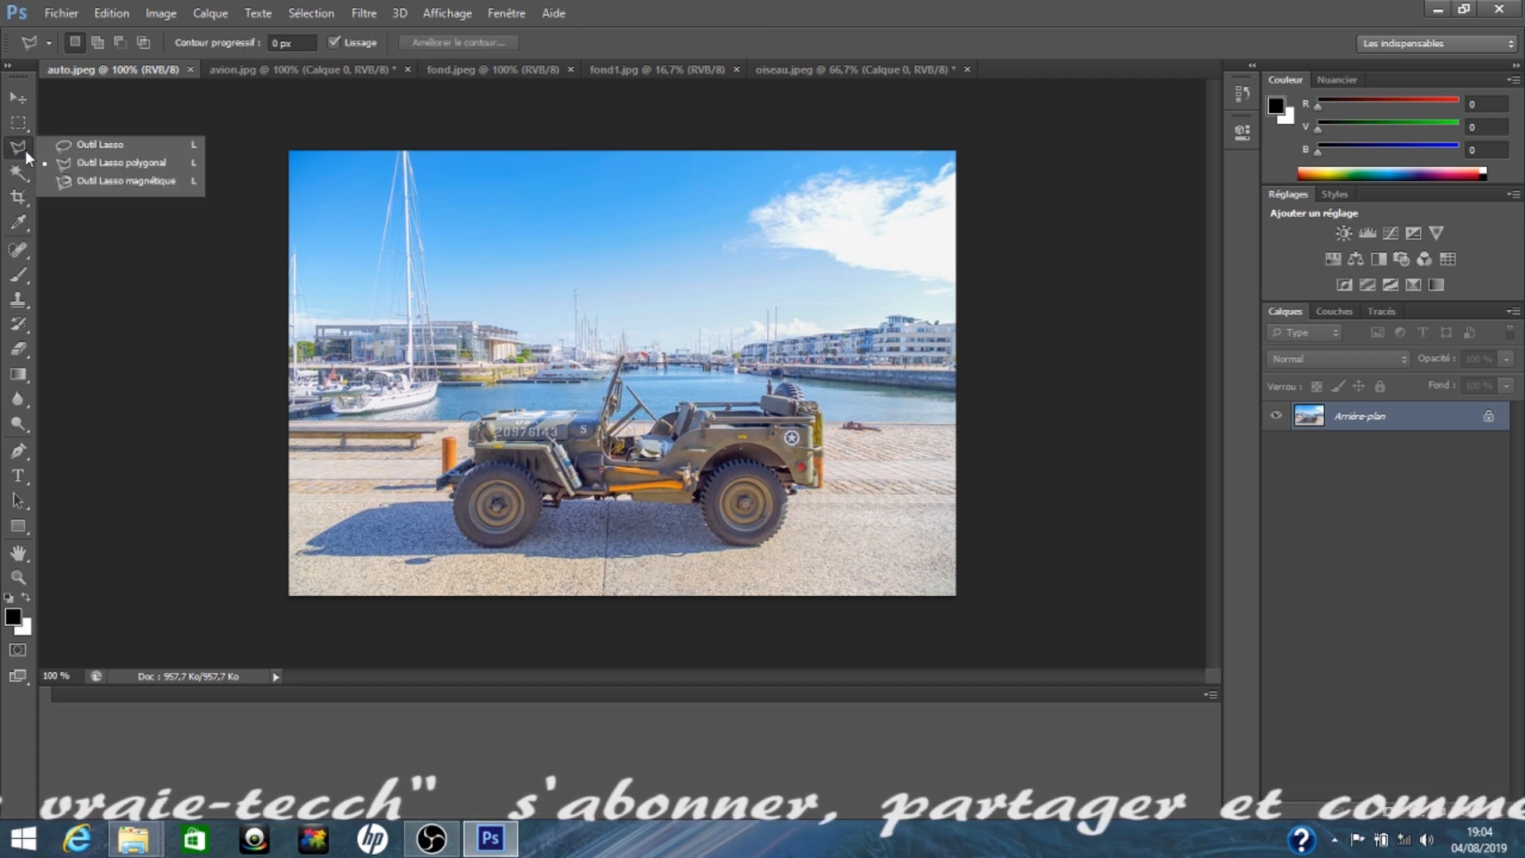
click(83, 165)
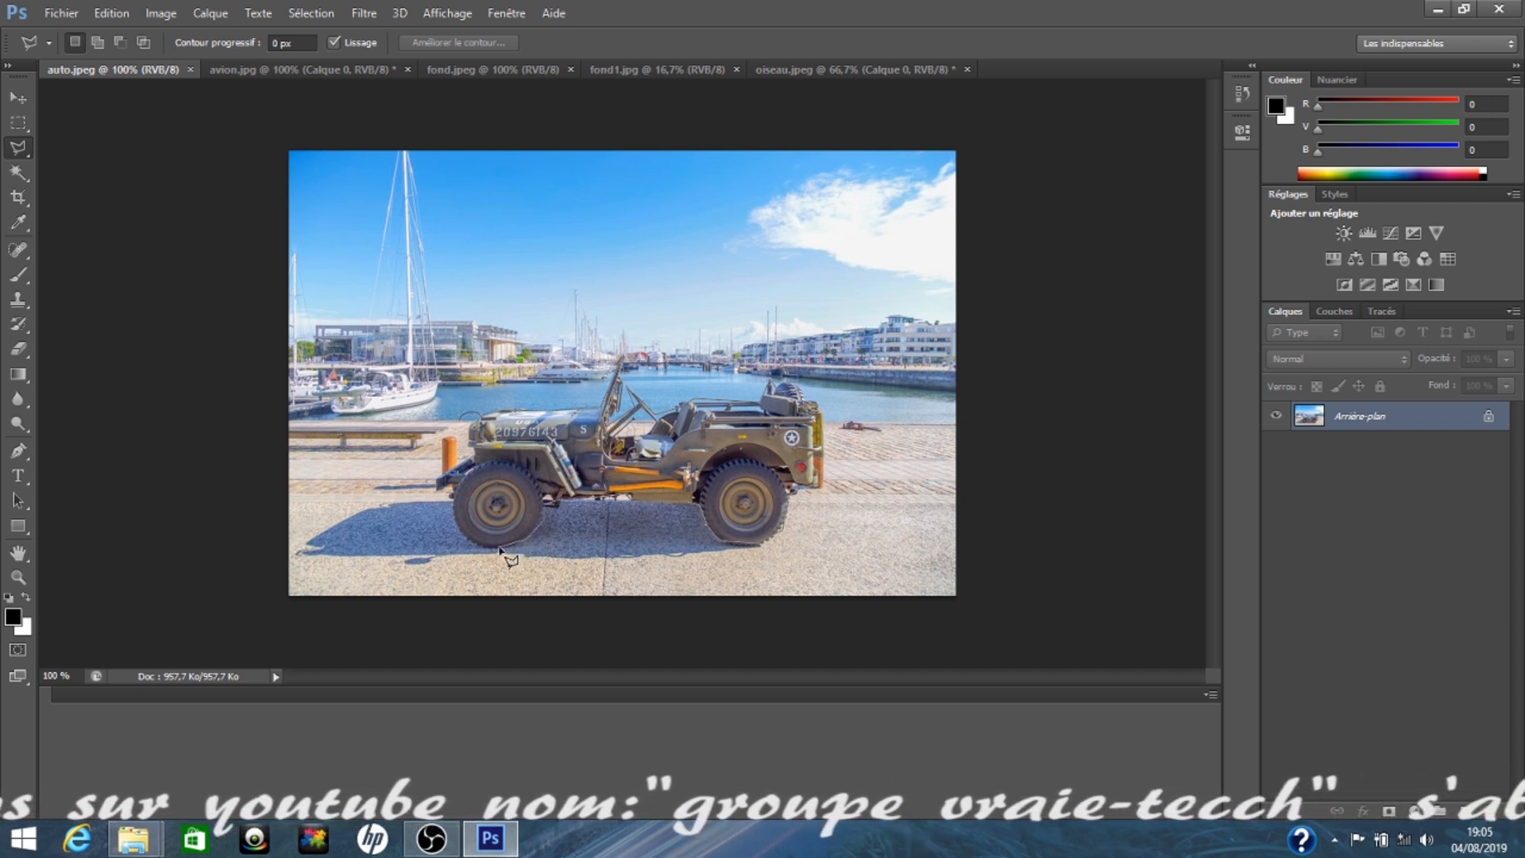
click(442, 486)
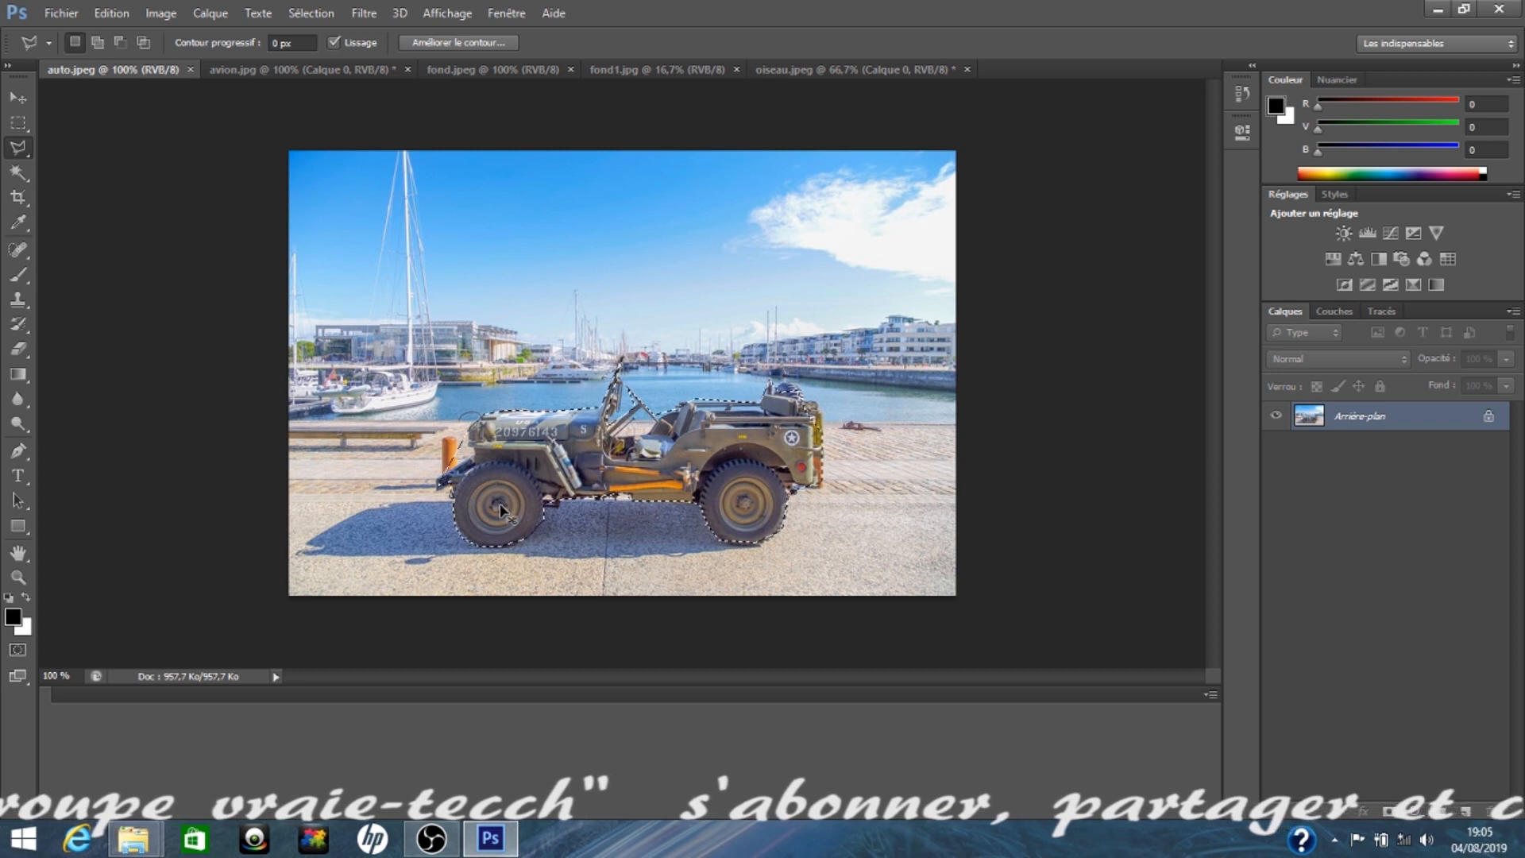
Step: Paste the cut-out jeep into fond1.jpg as a new layer over the road and activate the Move tool
click(631, 69)
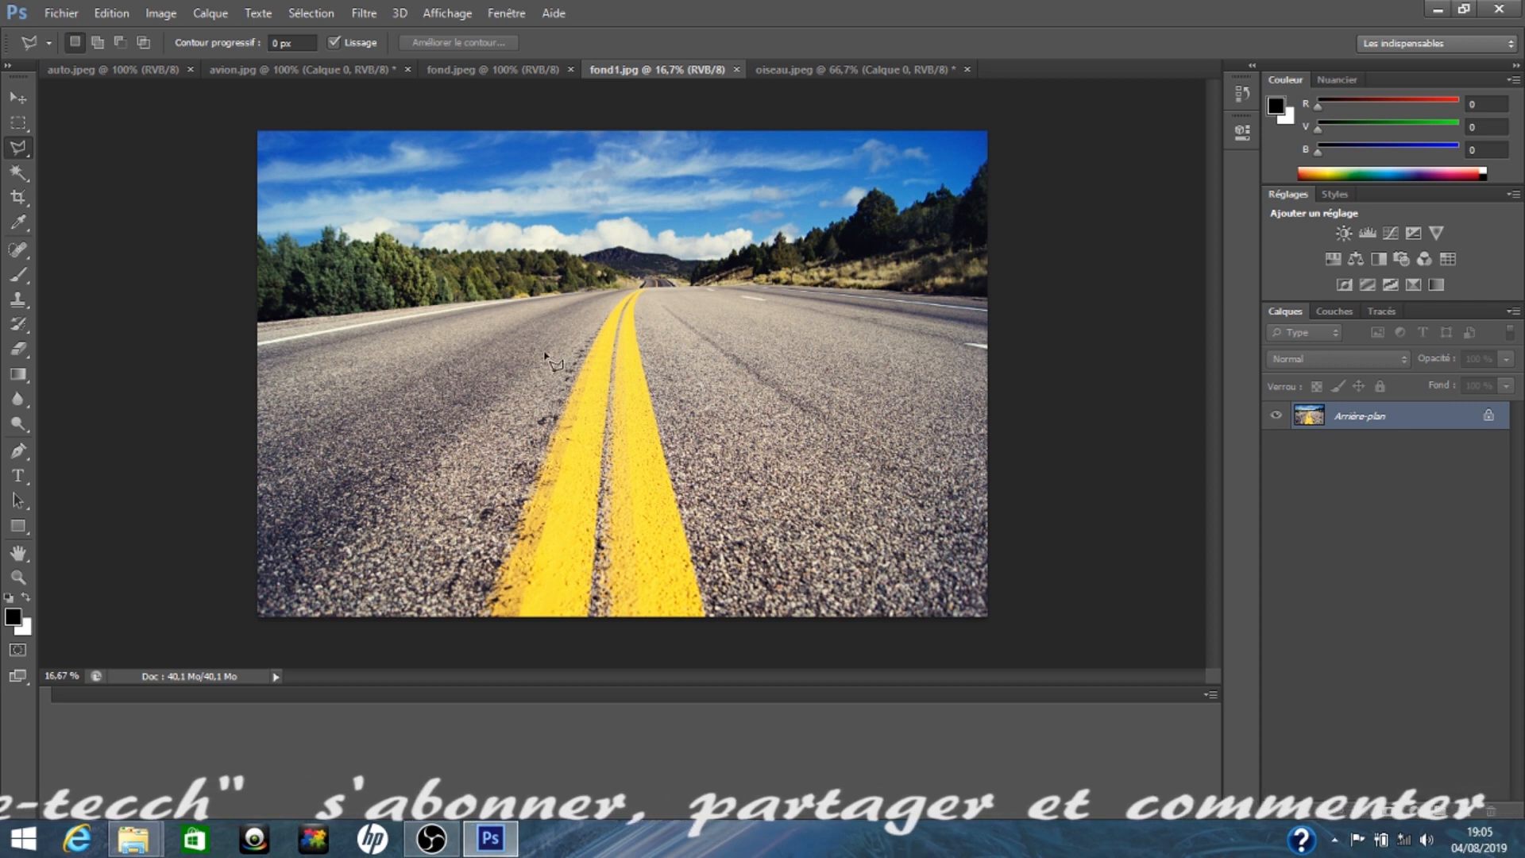
key(ctrl+v)
click(24, 99)
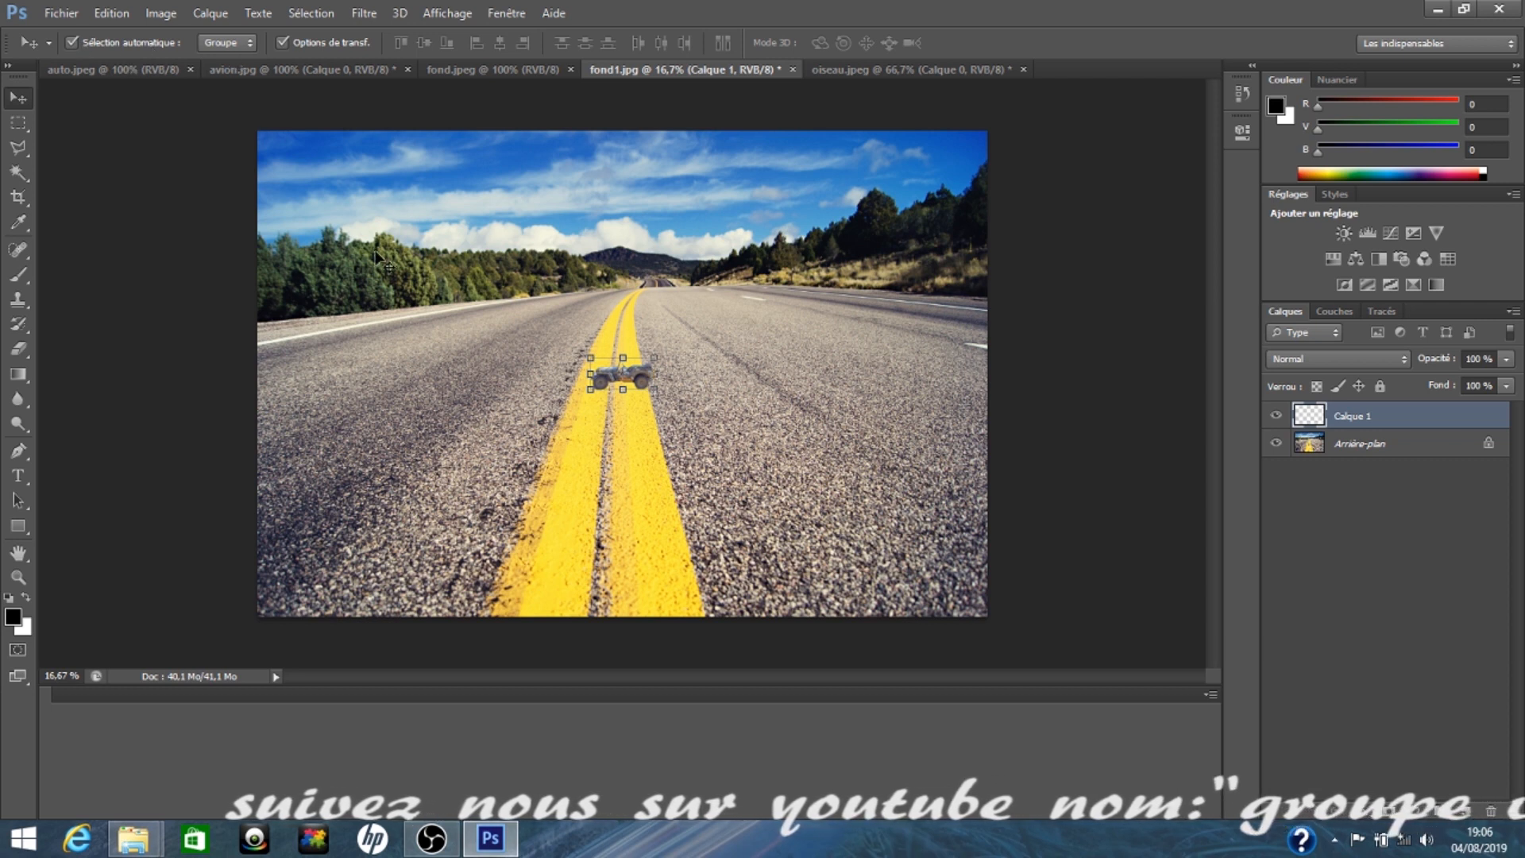
Step: Enlarge the jeep to about 318% width and 456% height, mirror it horizontally, and place it in the road's left lane
drag(623, 357, 485, 350)
drag(574, 407, 580, 455)
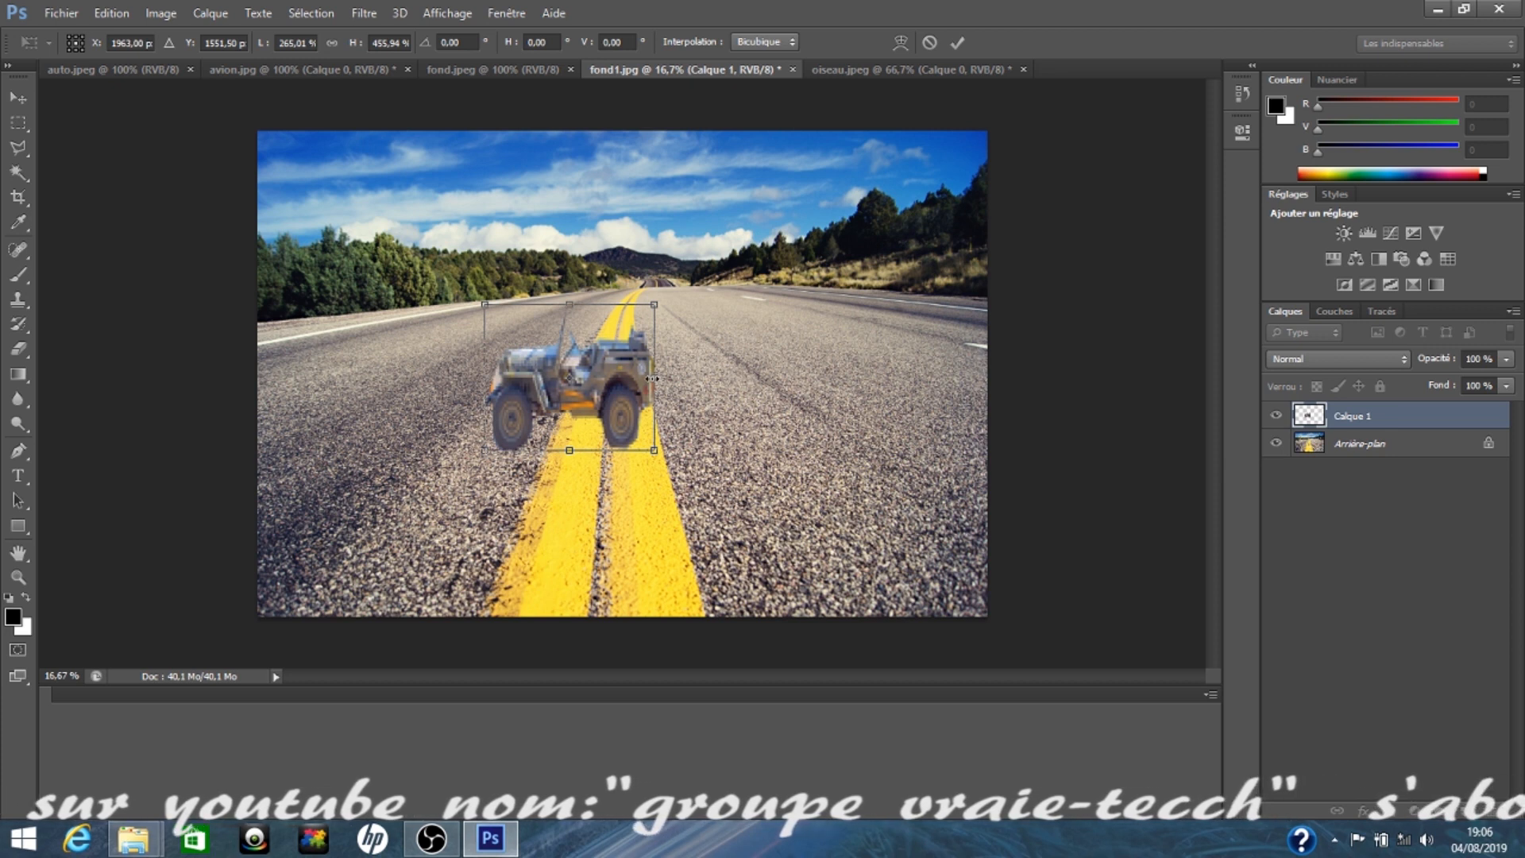
drag(653, 379, 308, 430)
drag(414, 419, 413, 470)
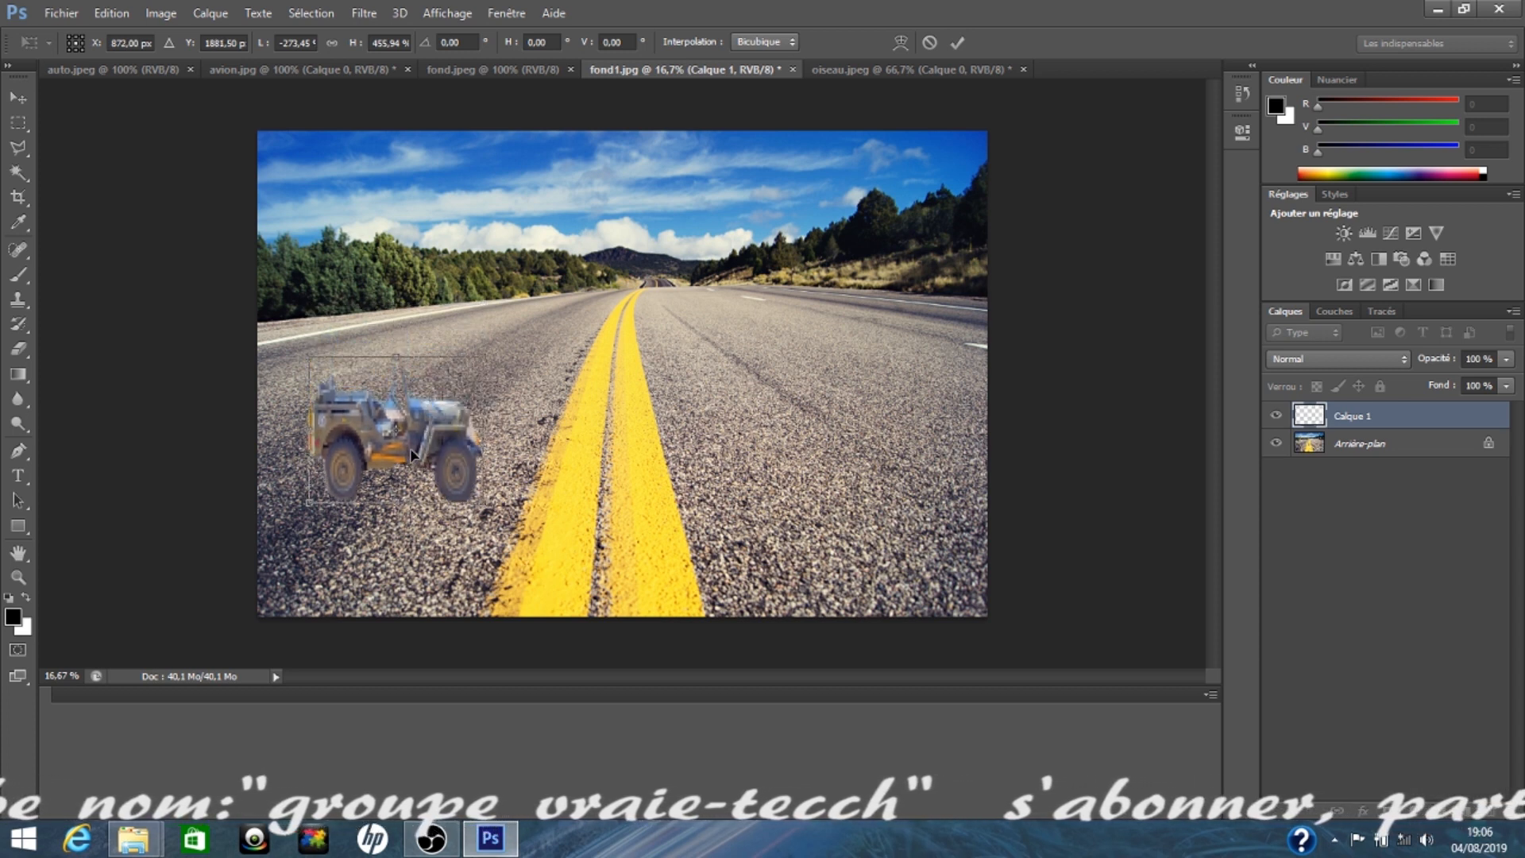
drag(492, 428, 511, 429)
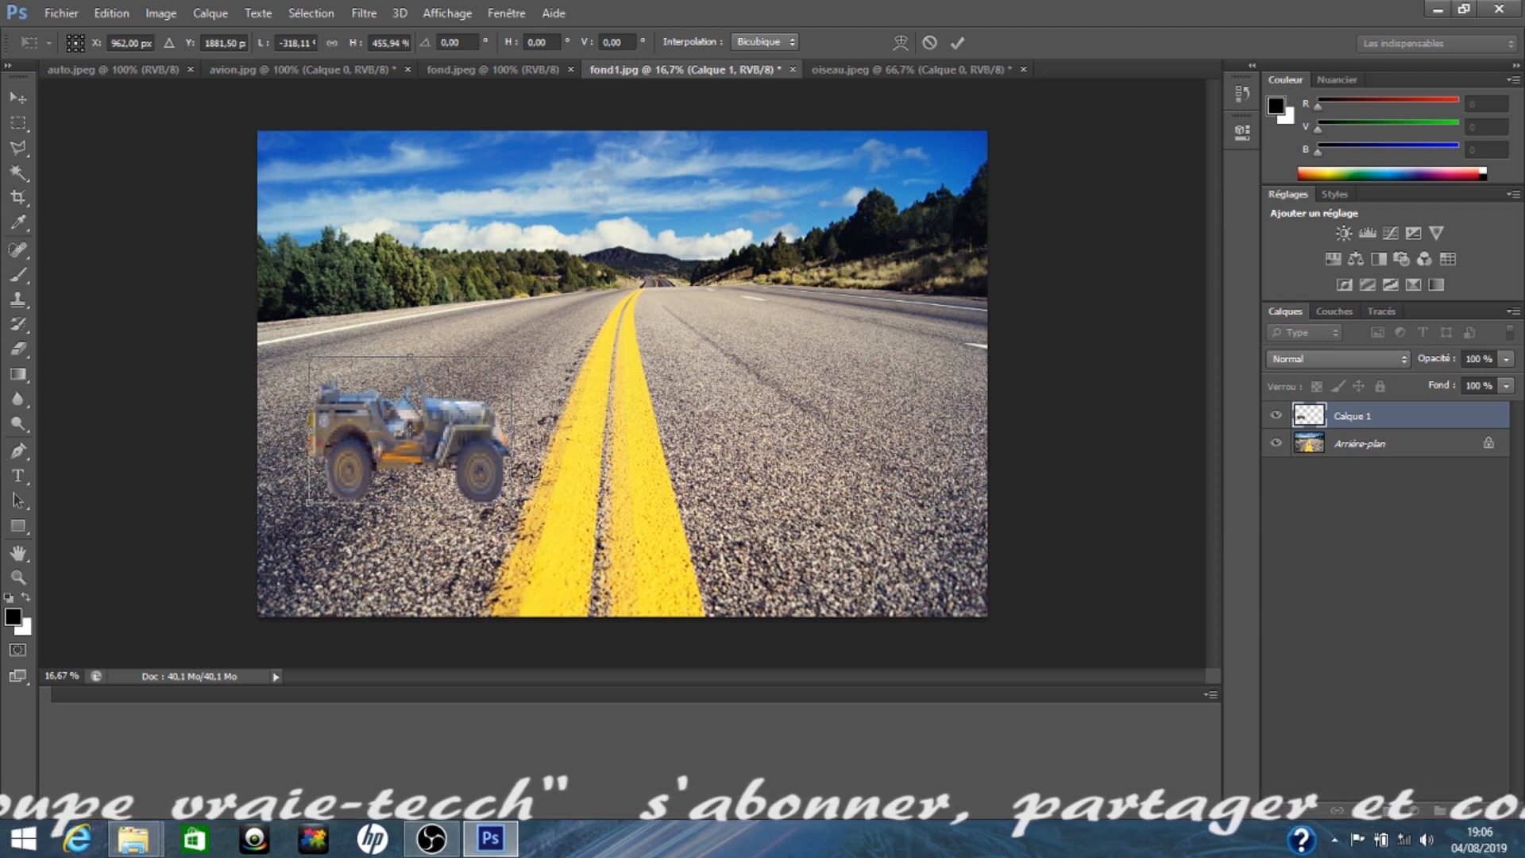
Step: Rotate the jeep about 11° counterclockwise so its front end is raised, and apply the transformation
right_click(537, 474)
click(518, 515)
drag(511, 520, 526, 499)
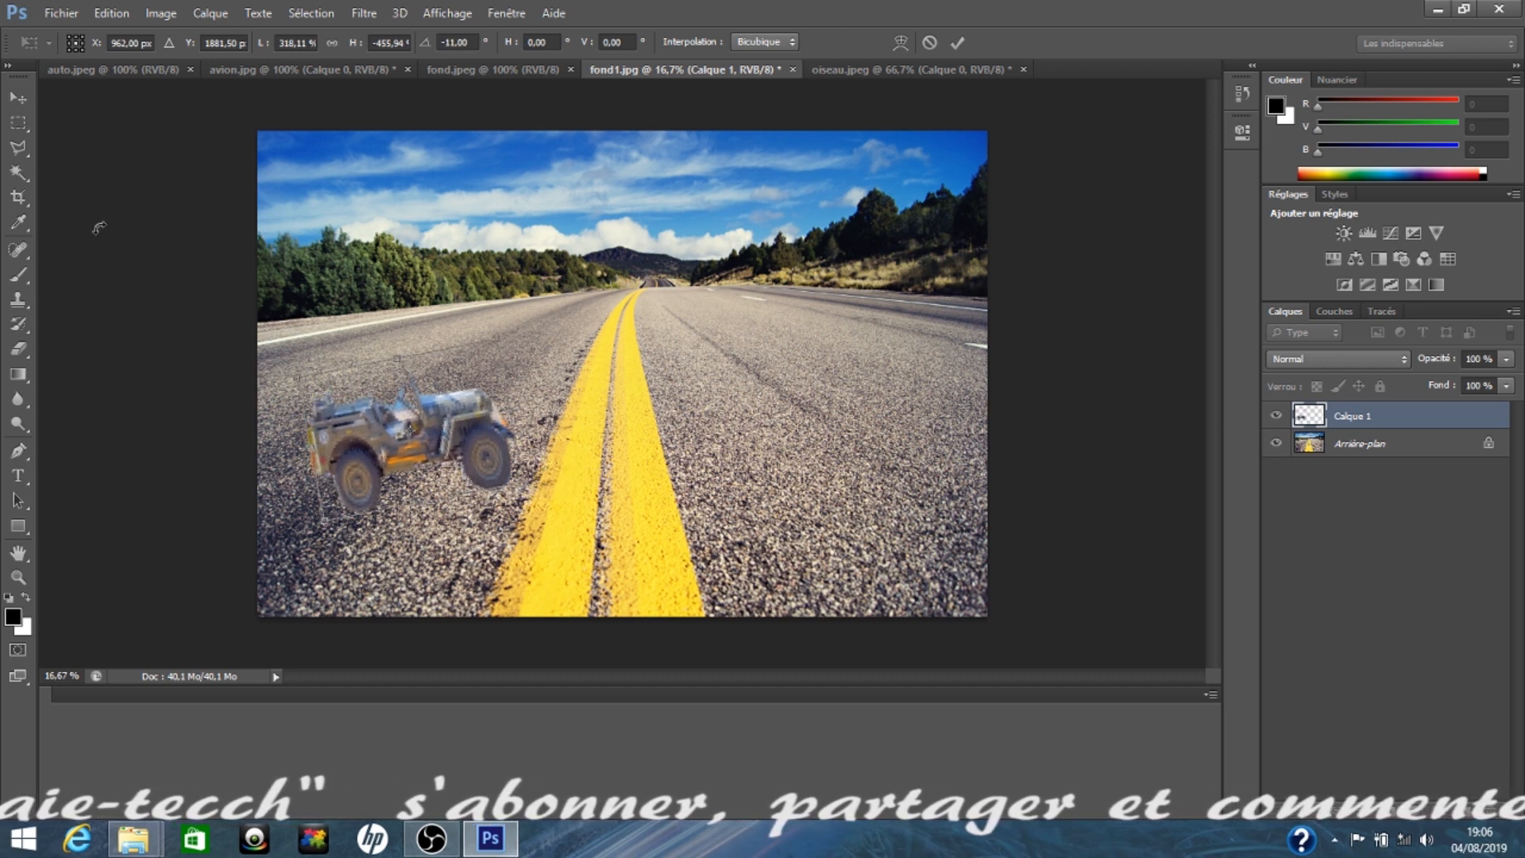
click(19, 122)
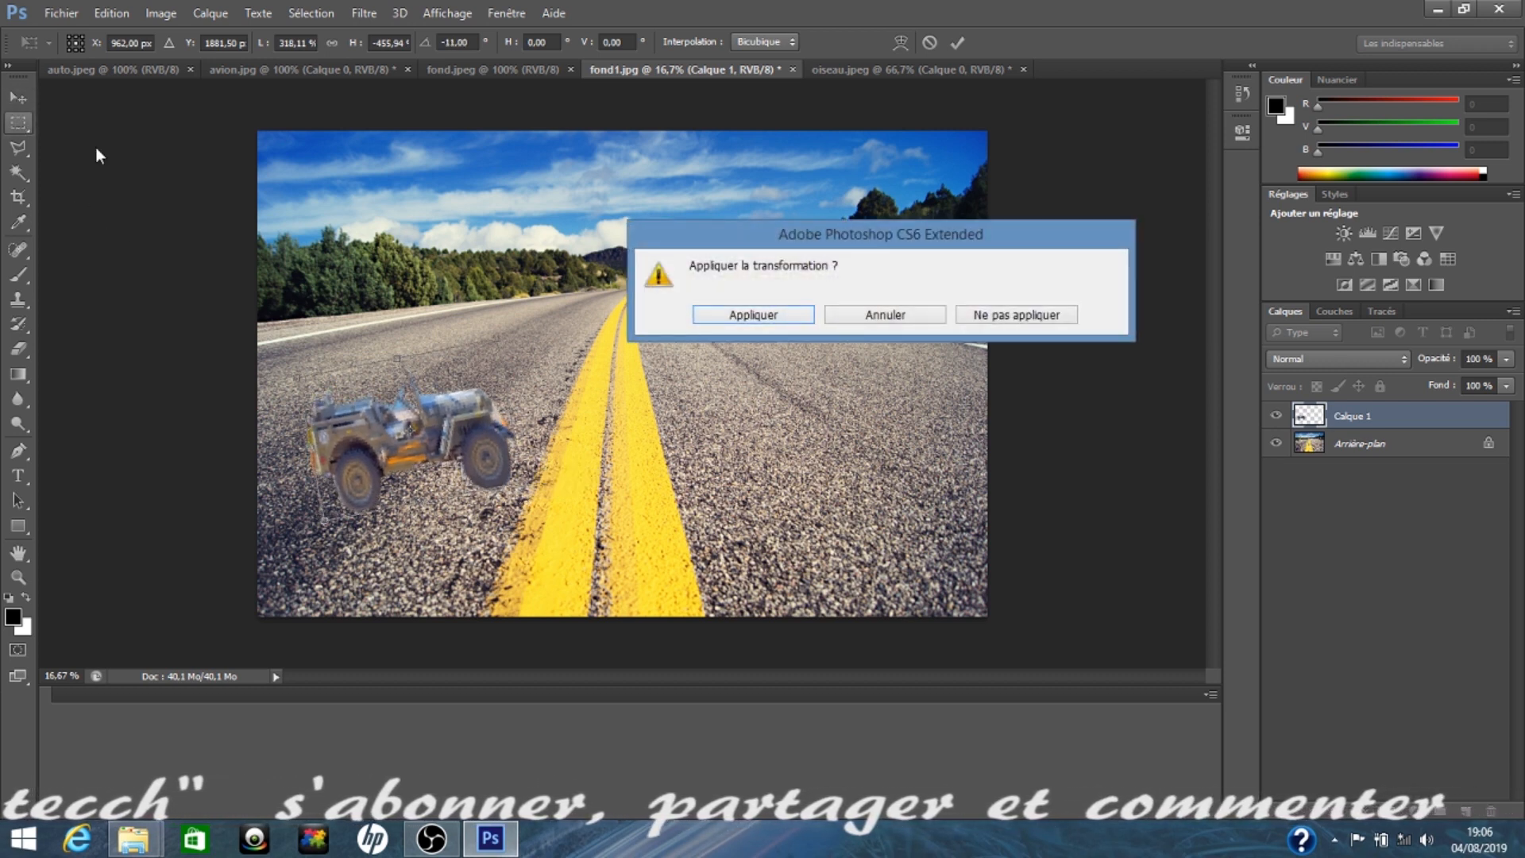
click(717, 316)
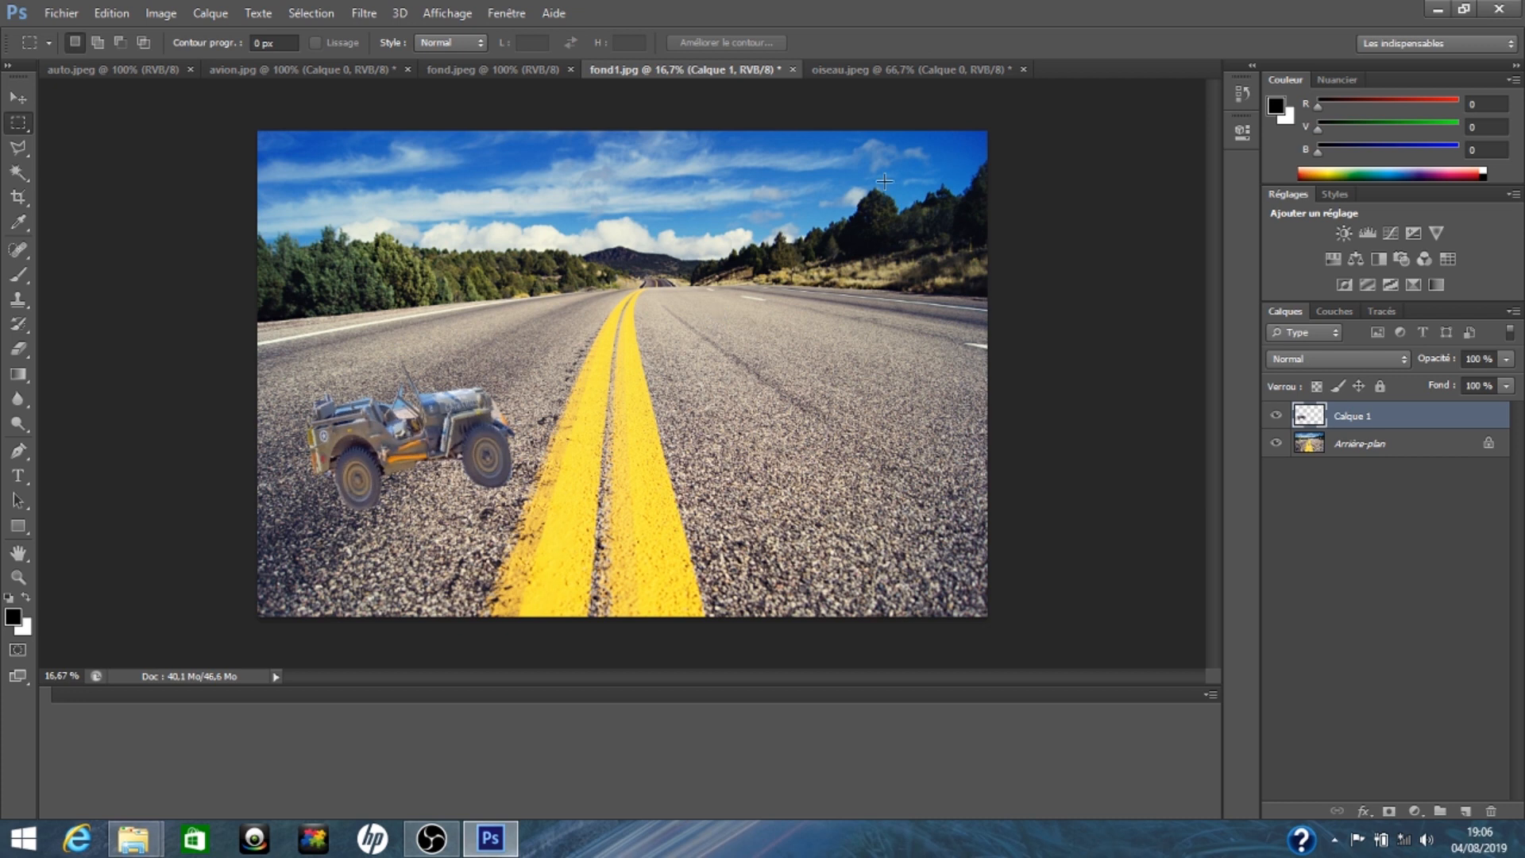
Step: Copy the whole bird image from oiseau.jpeg and paste it into fond1.jpg as a new layer
click(870, 71)
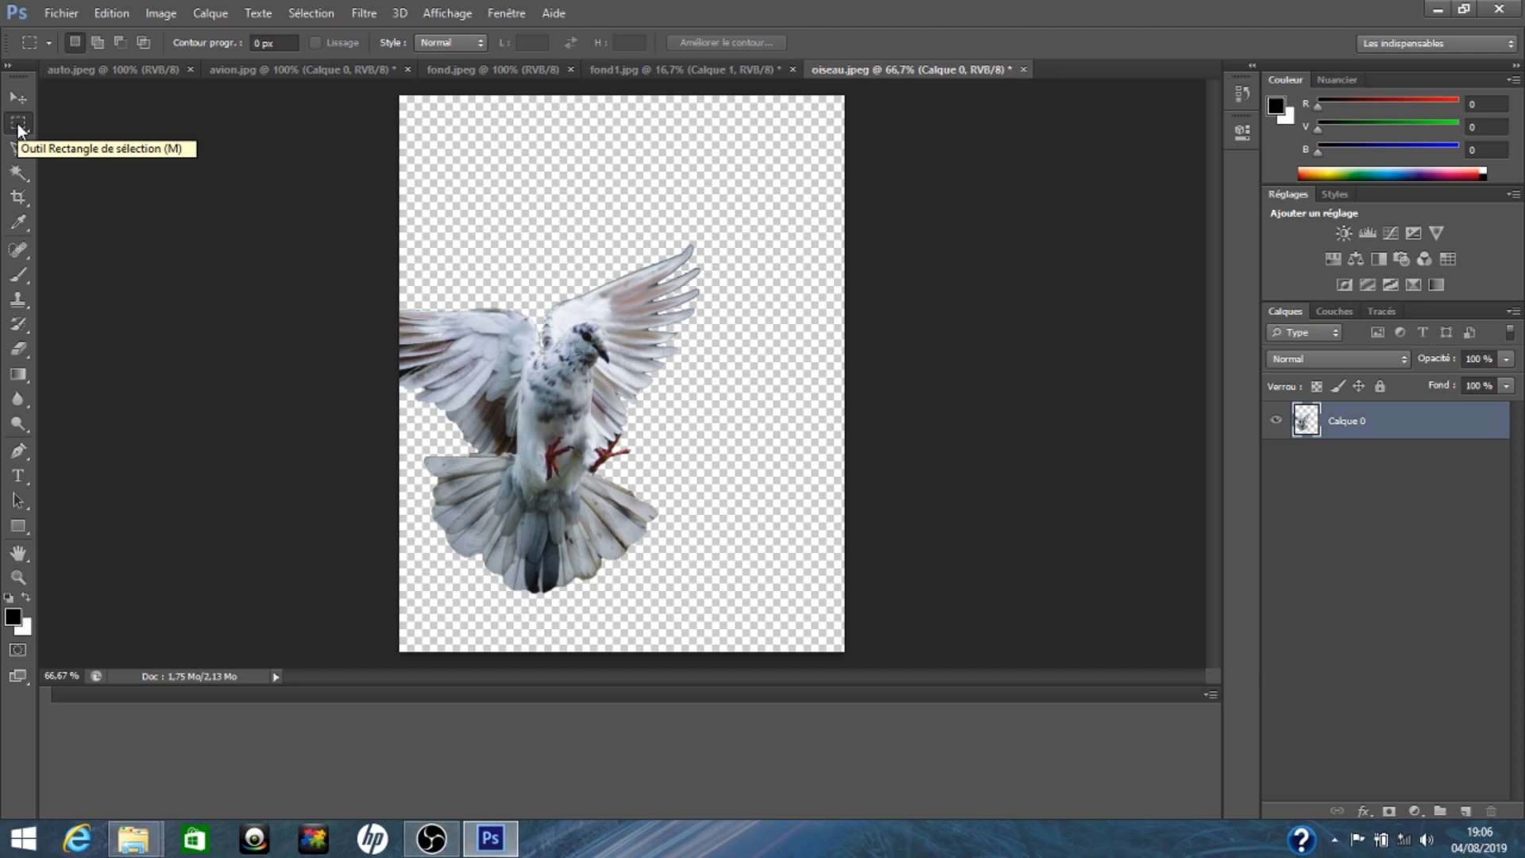
drag(397, 97, 867, 672)
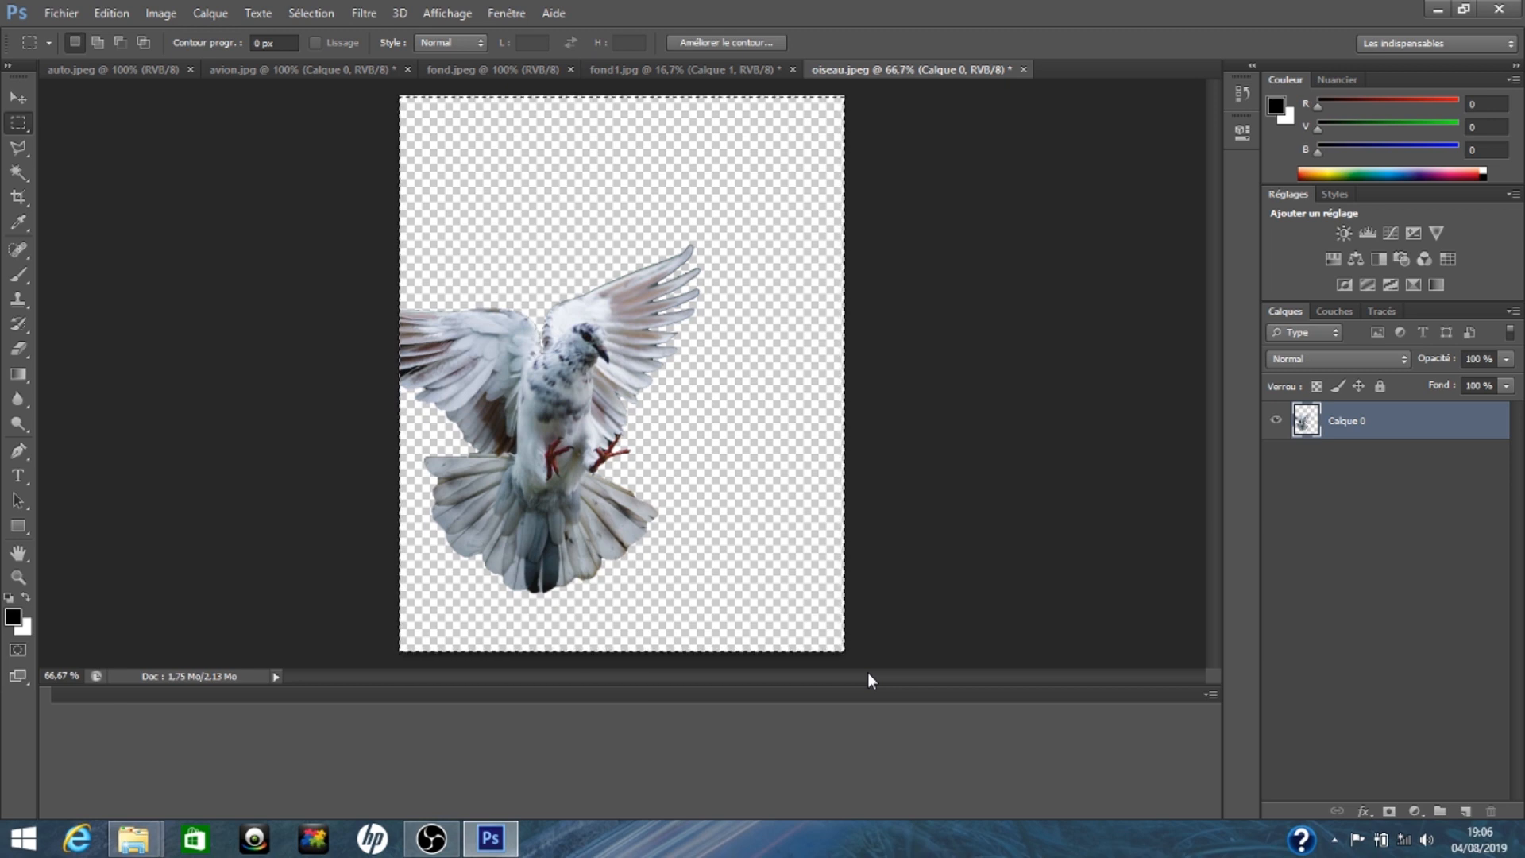
click(640, 69)
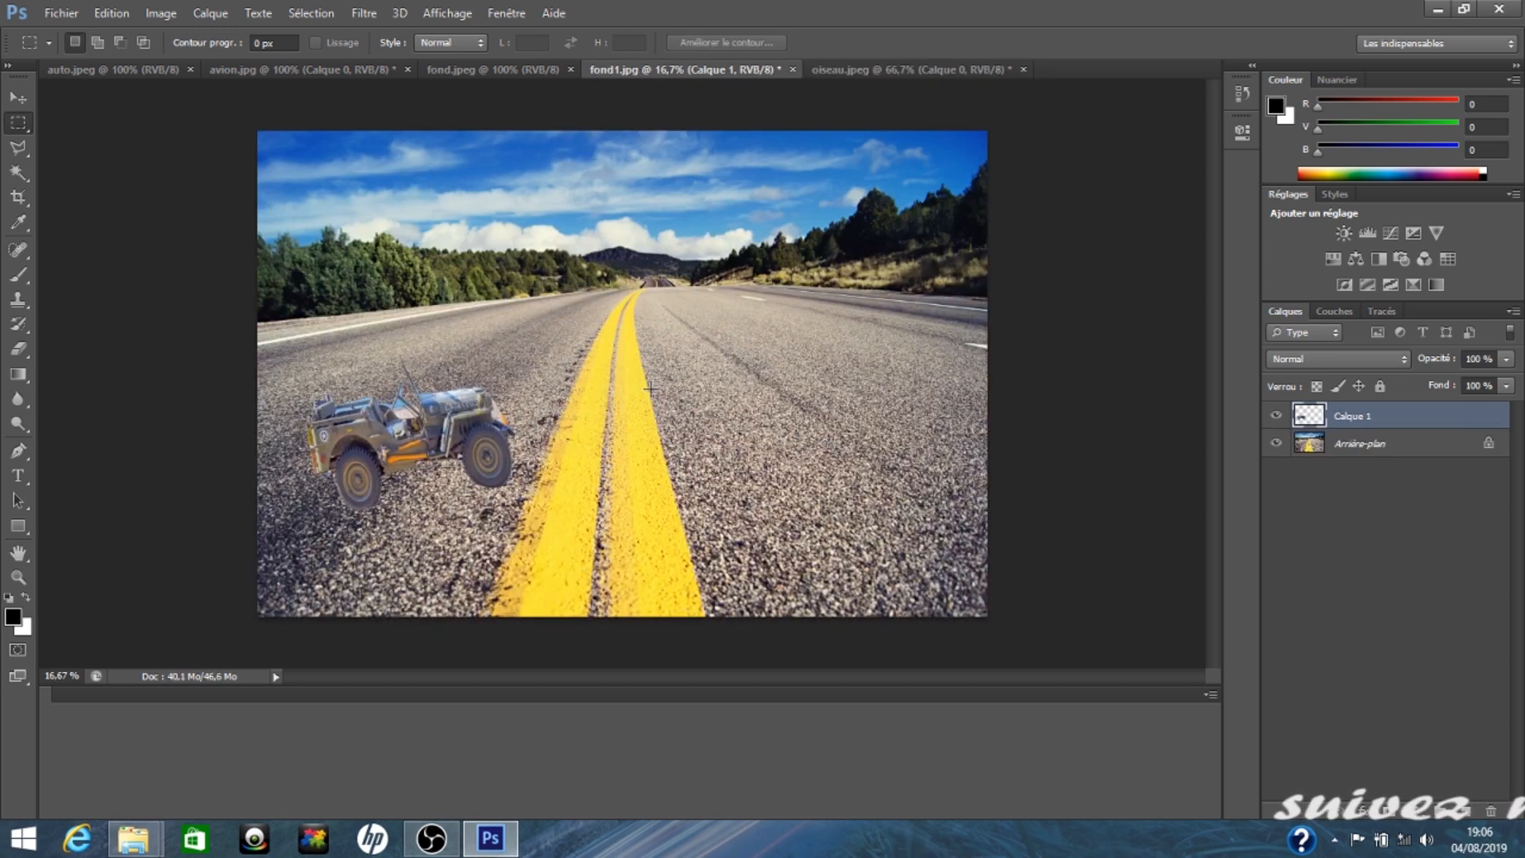
key(ctrl+v)
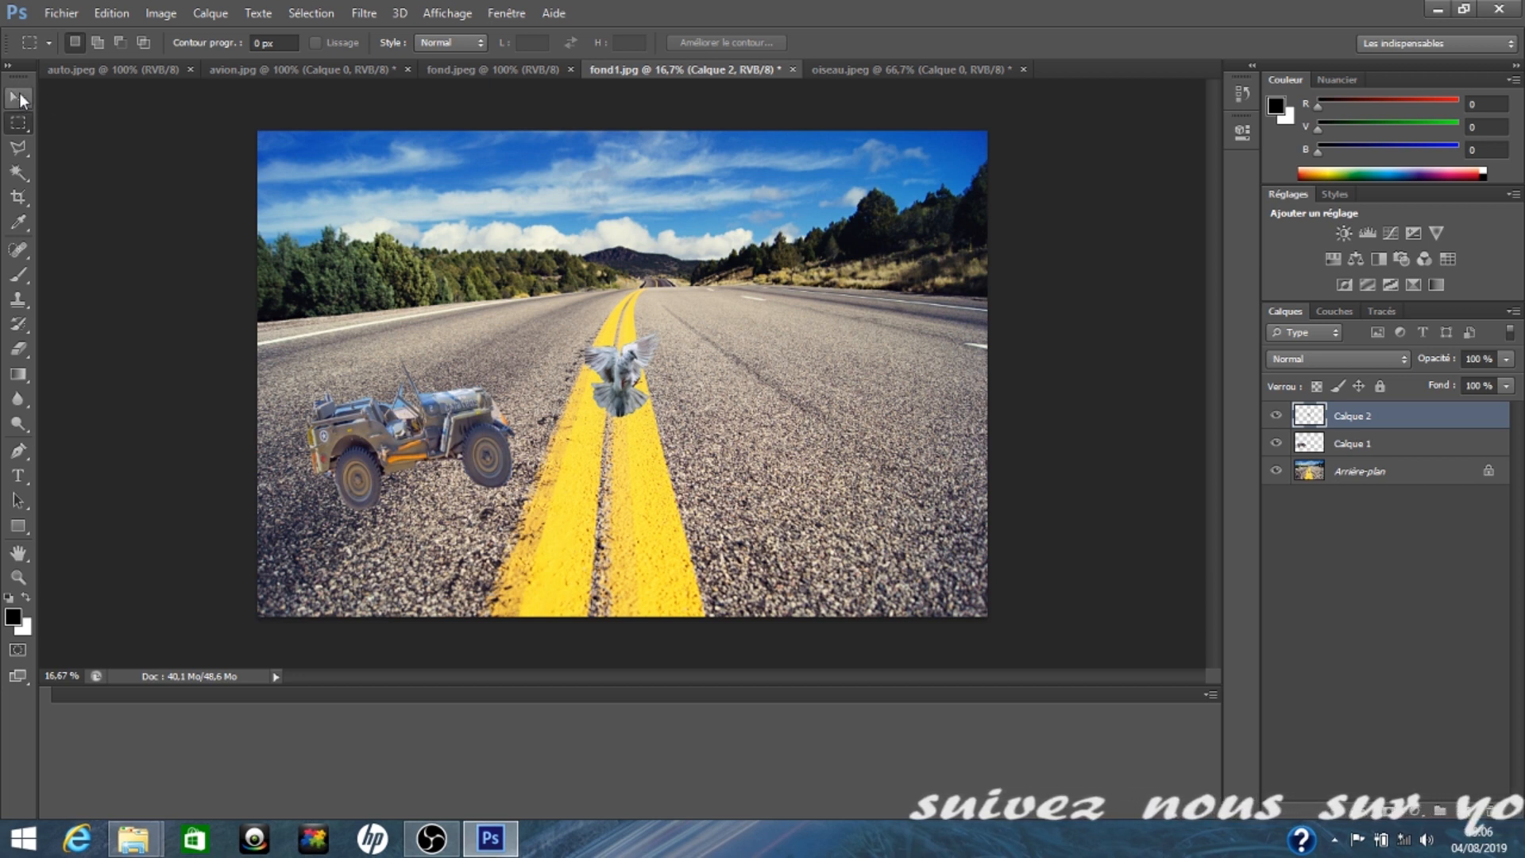
Step: Enlarge the bird to about 201% width and 115% height, place it low on the yellow lines beside the jeep, and apply the transformation
click(19, 97)
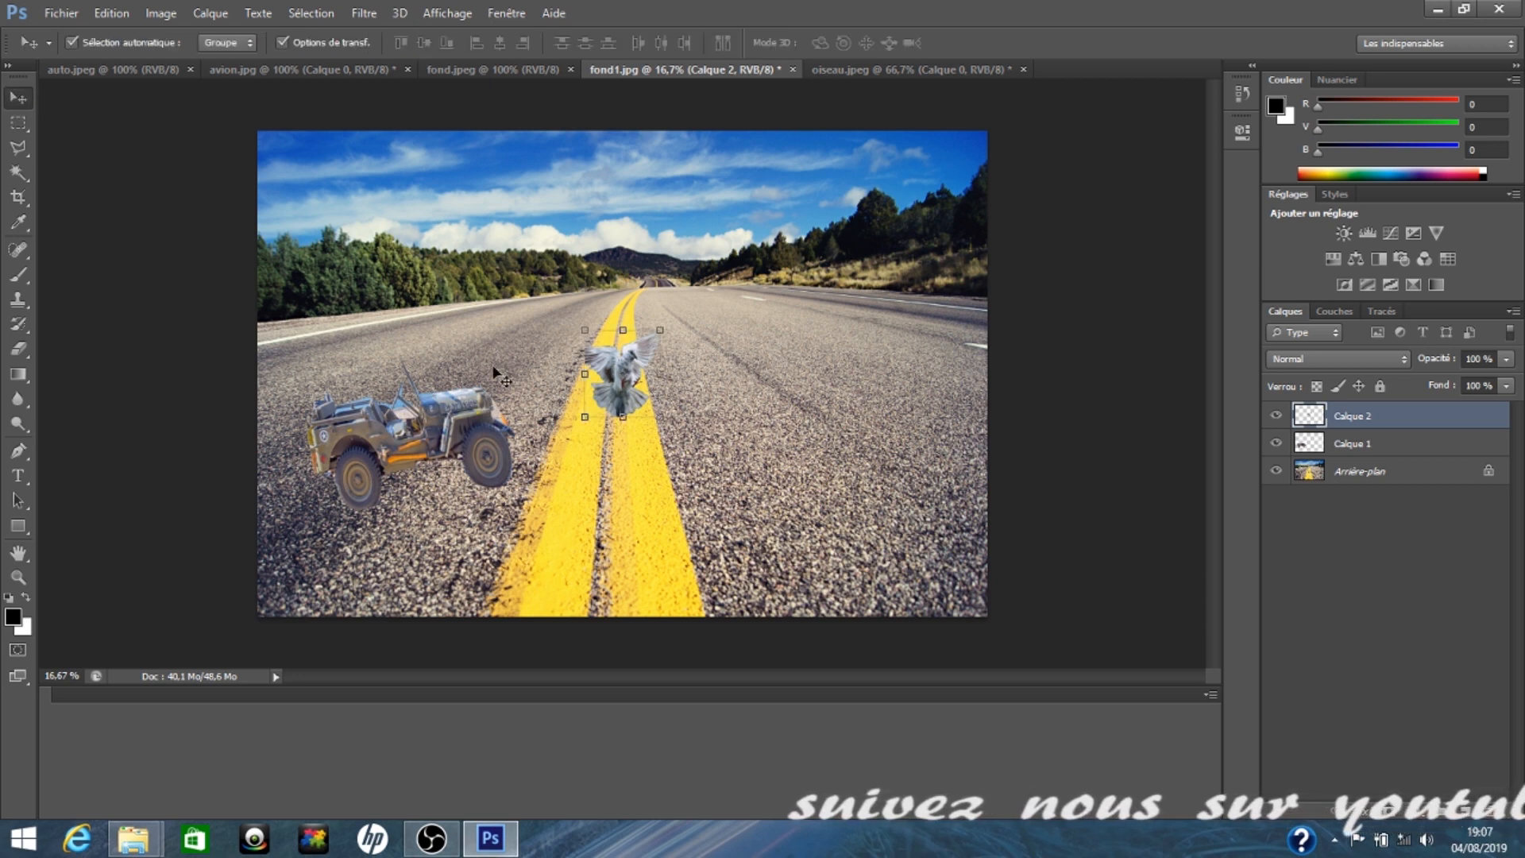
click(662, 372)
drag(662, 372, 703, 373)
drag(646, 330, 645, 289)
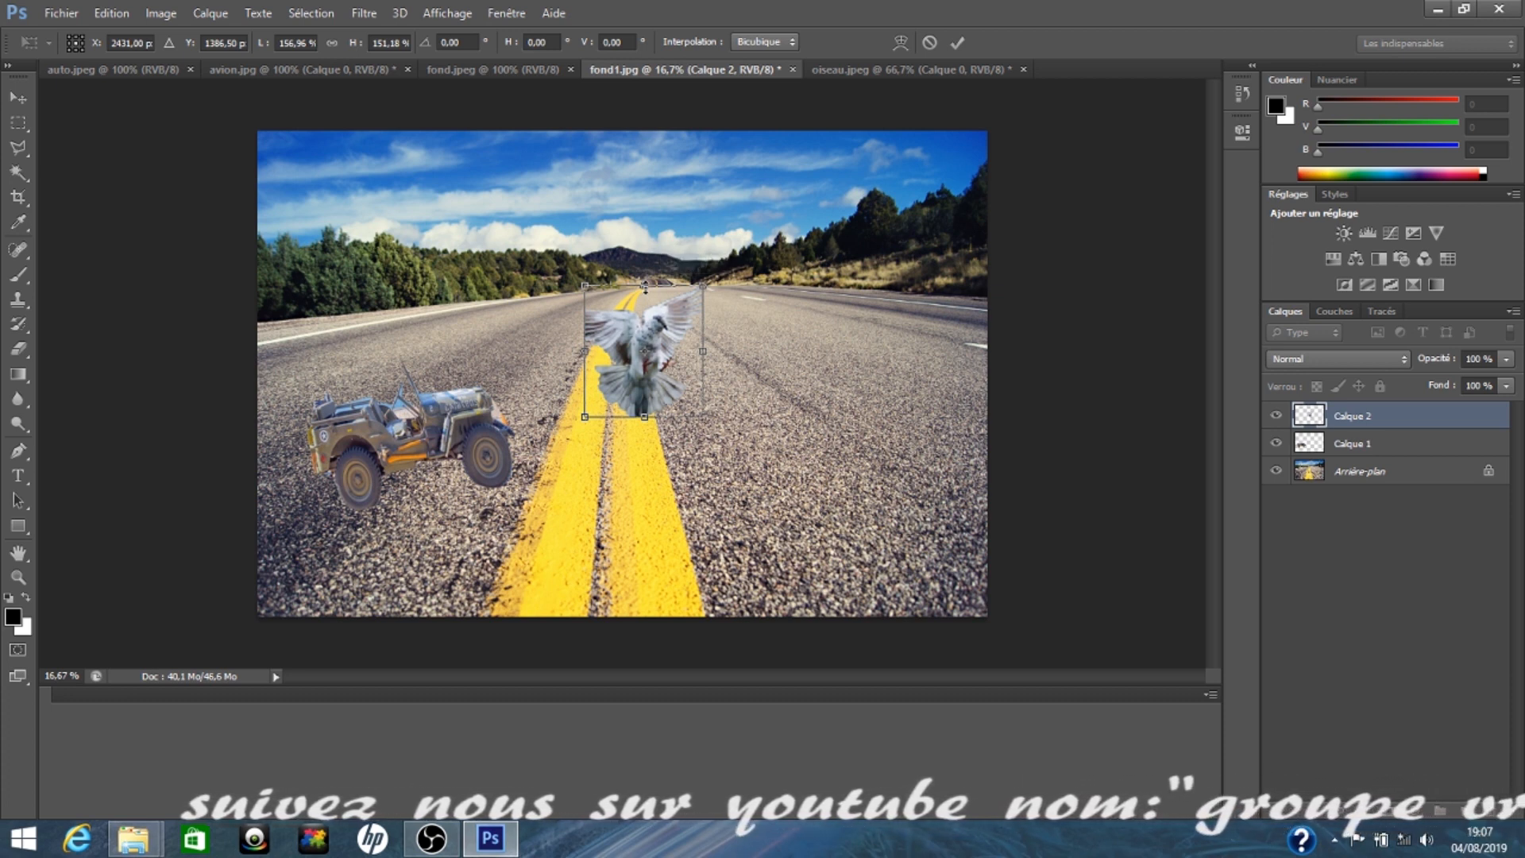
drag(645, 288, 645, 272)
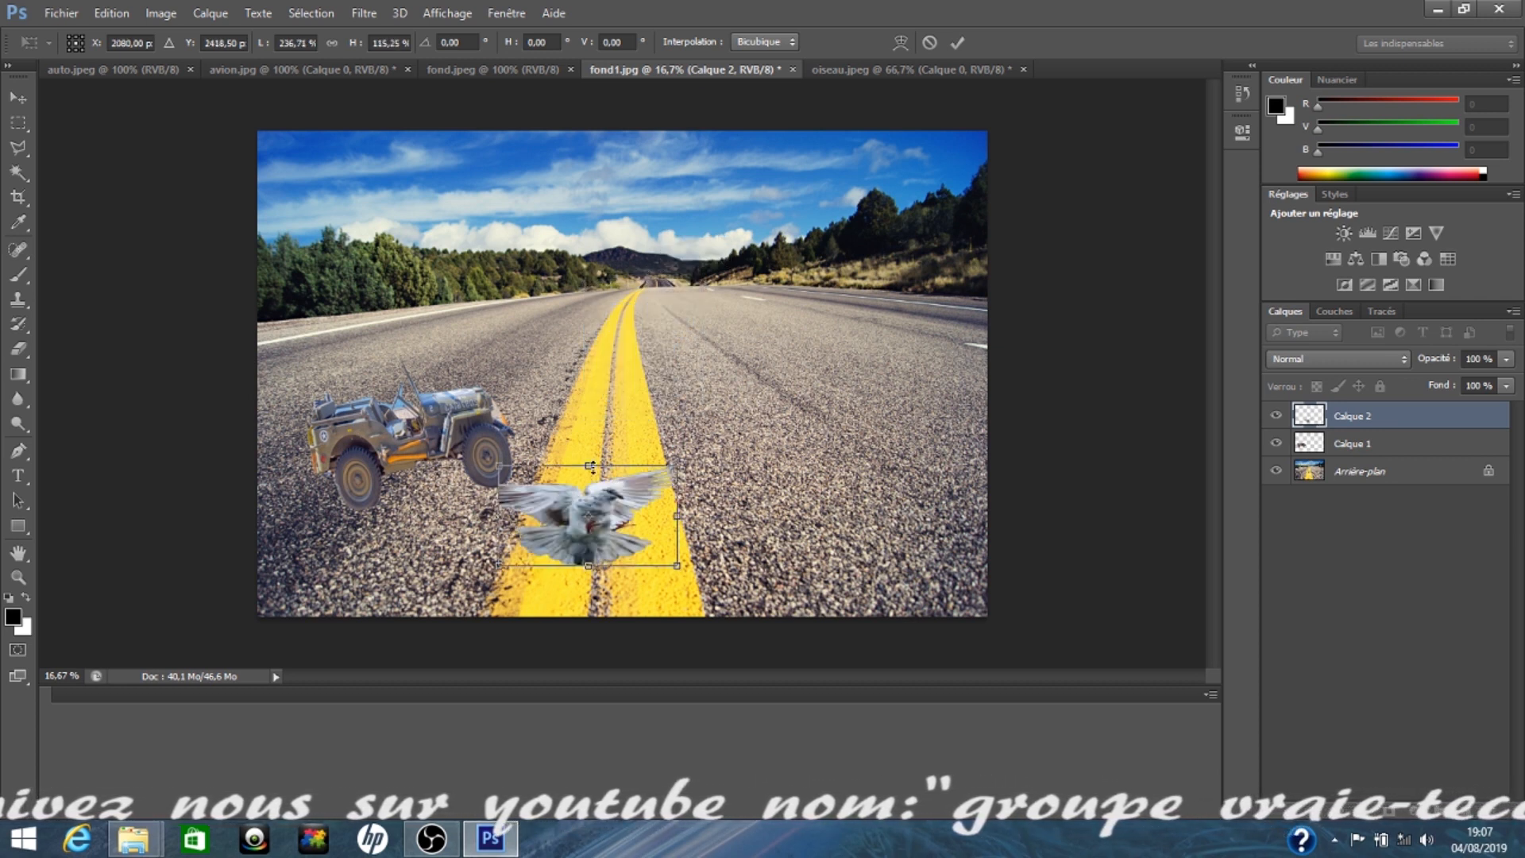
drag(677, 516, 650, 515)
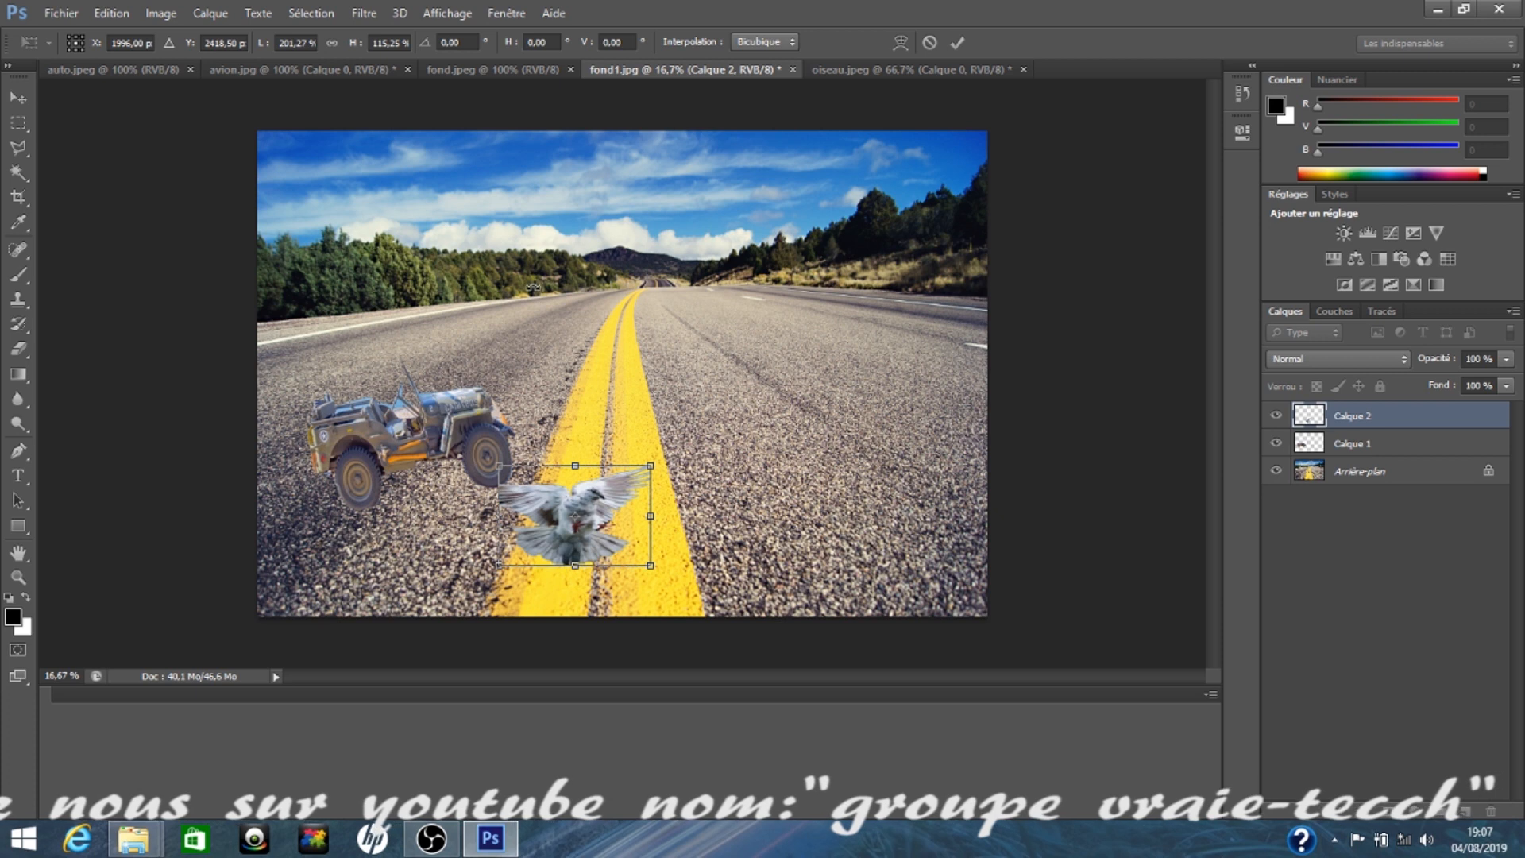
click(18, 123)
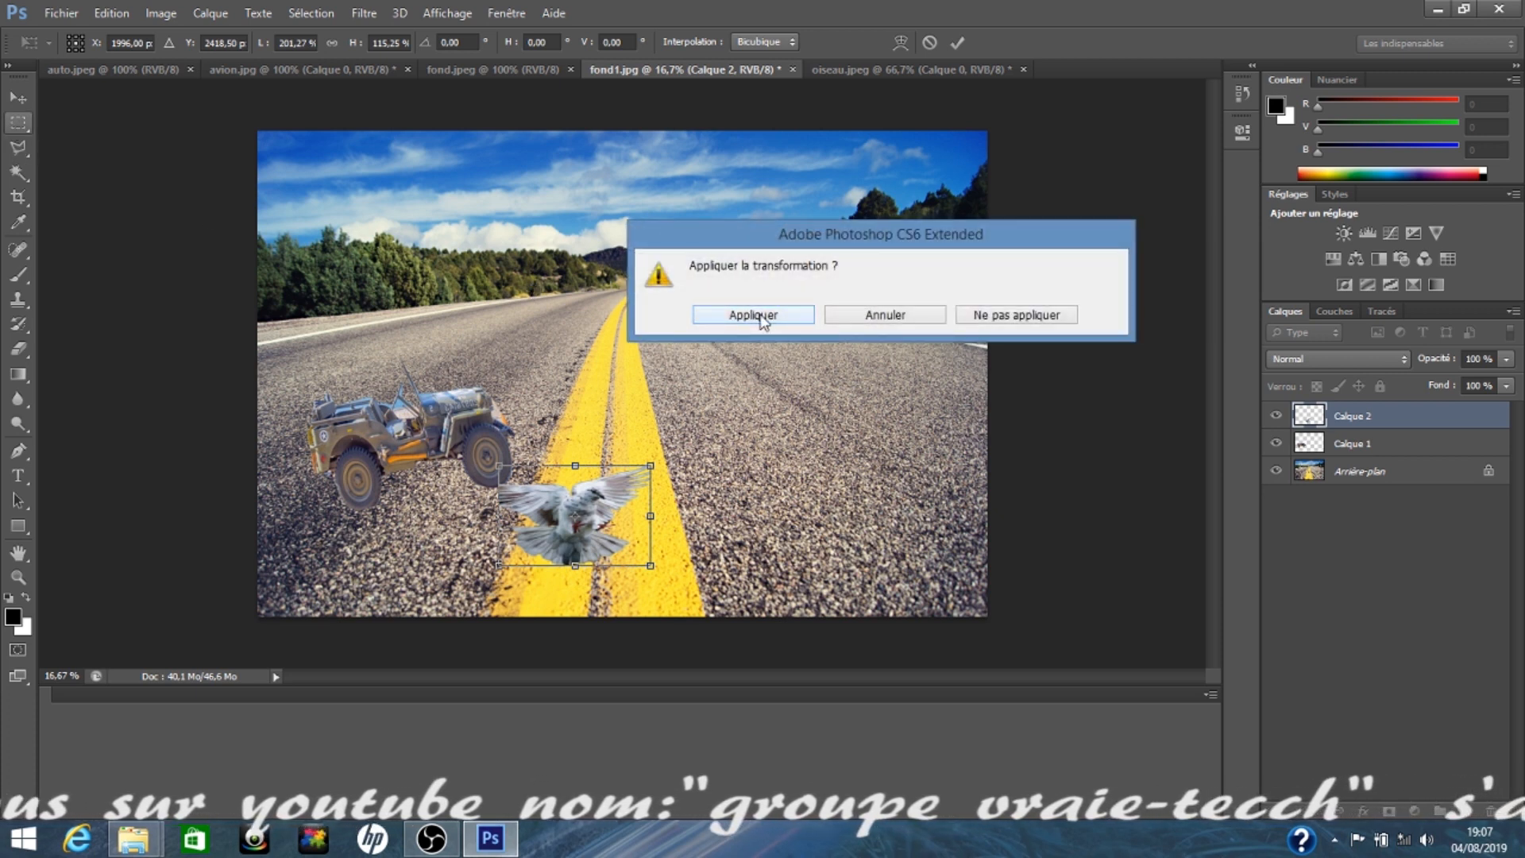
click(757, 313)
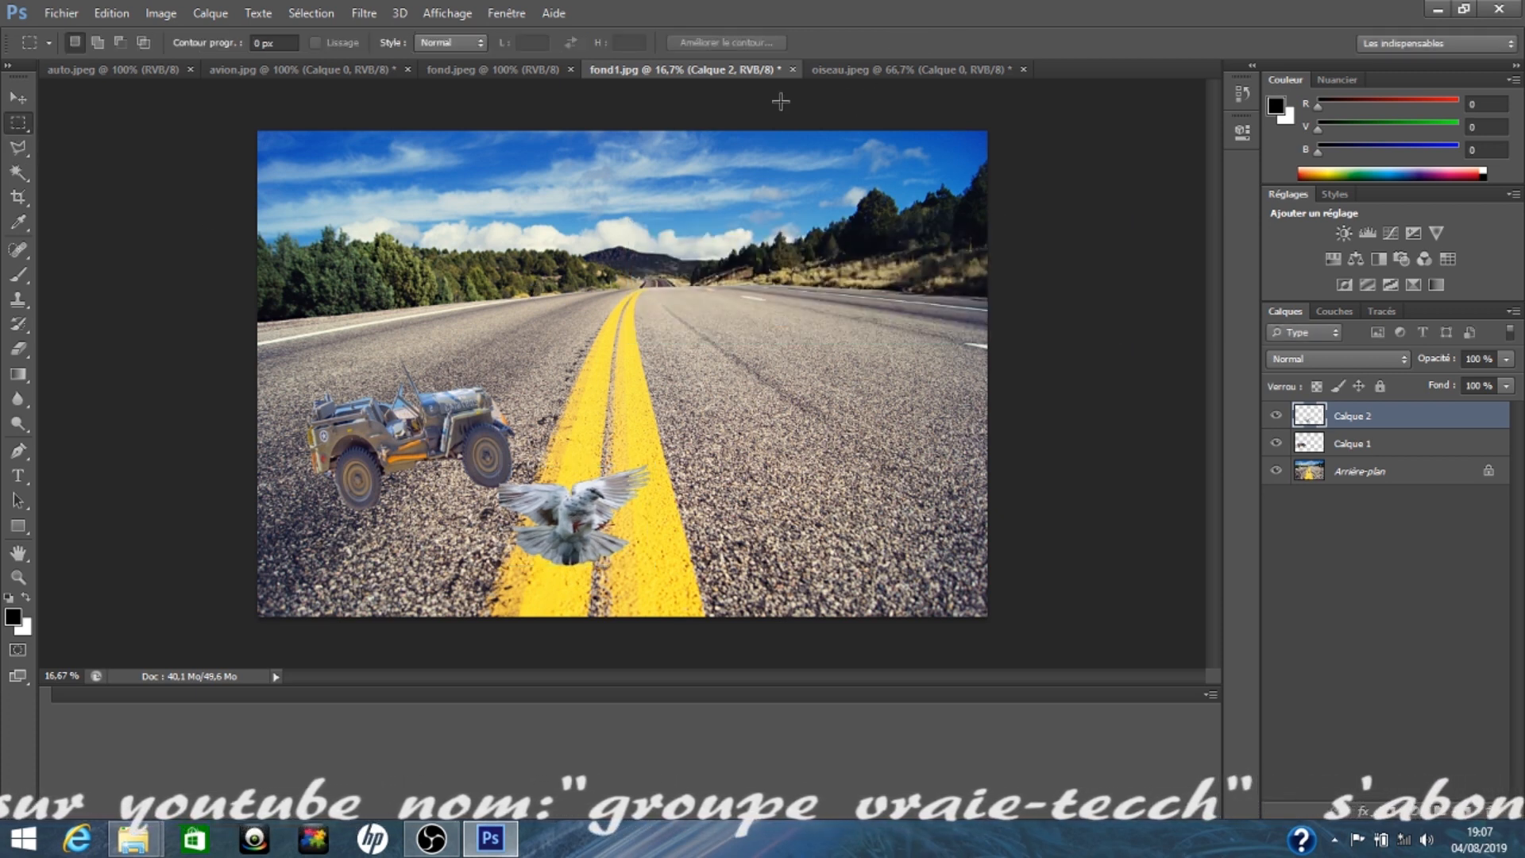
Step: Copy the whole aircraft image from avion.jpg and paste it into fond1.jpg as a new layer
click(292, 71)
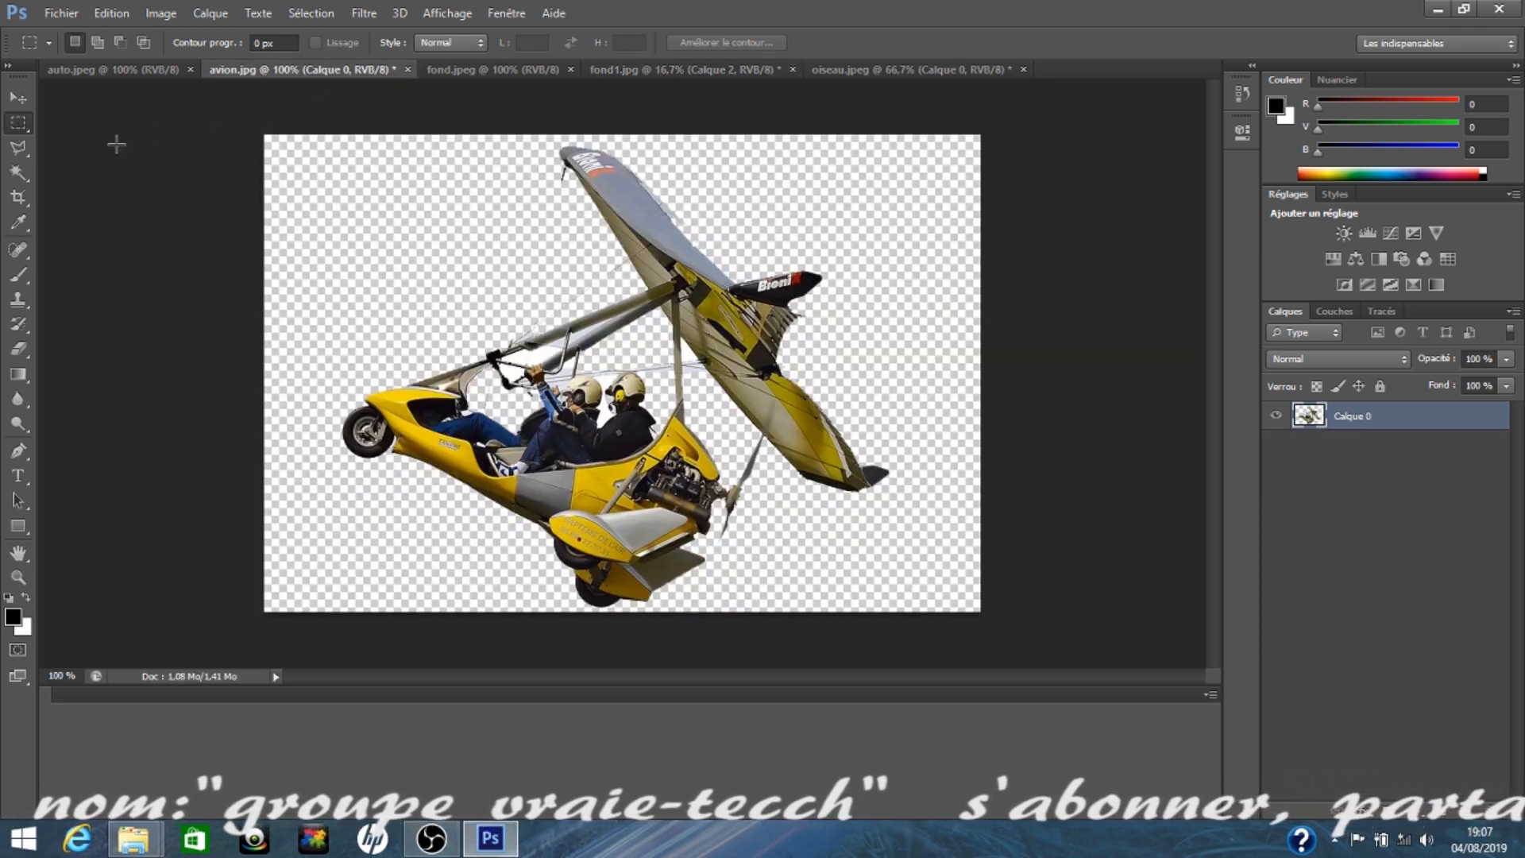
drag(277, 144, 1039, 684)
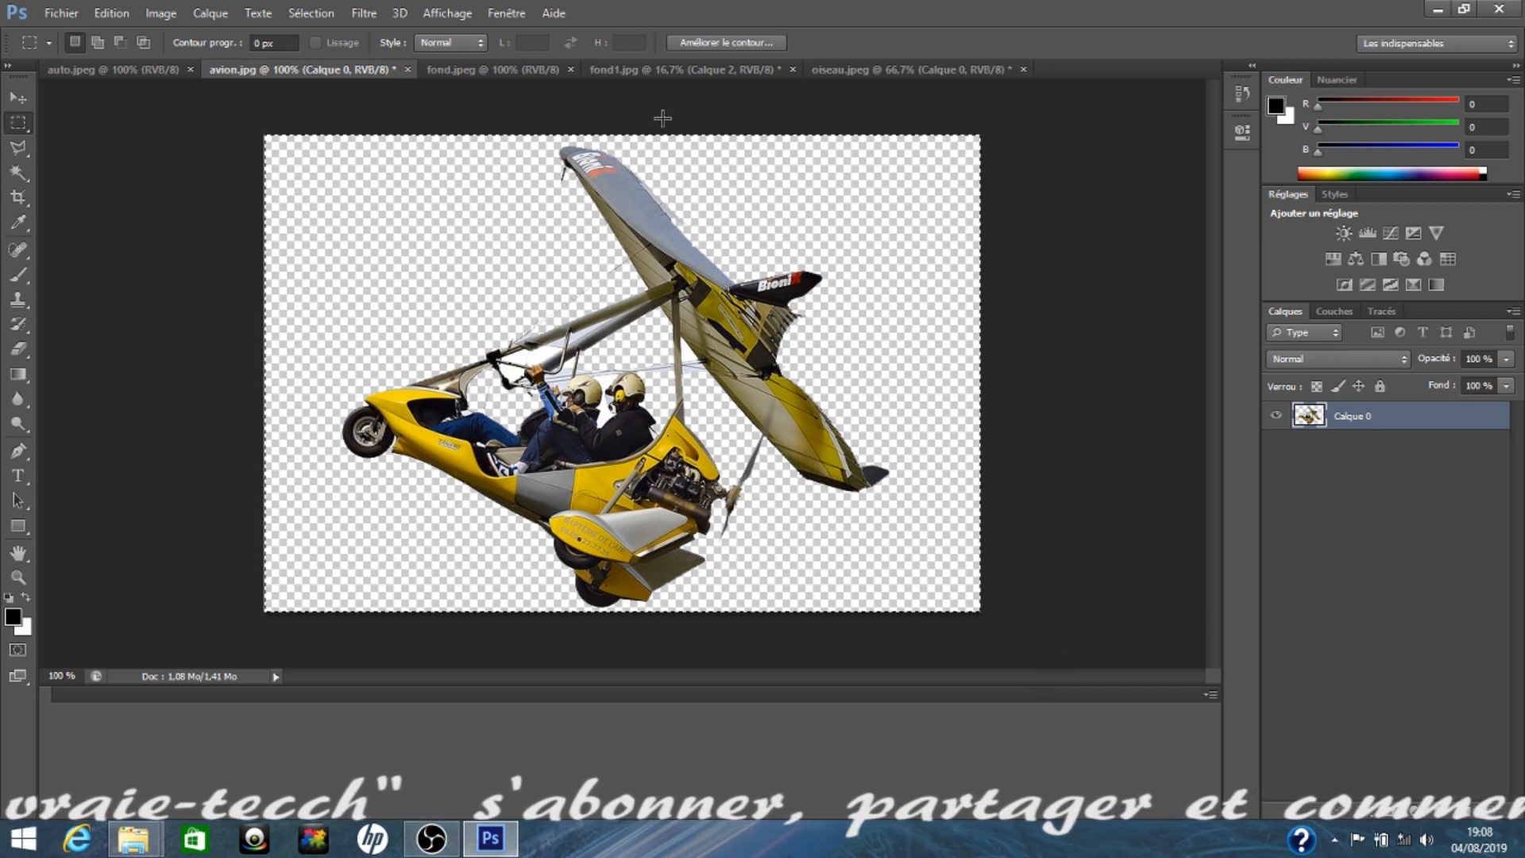
click(660, 68)
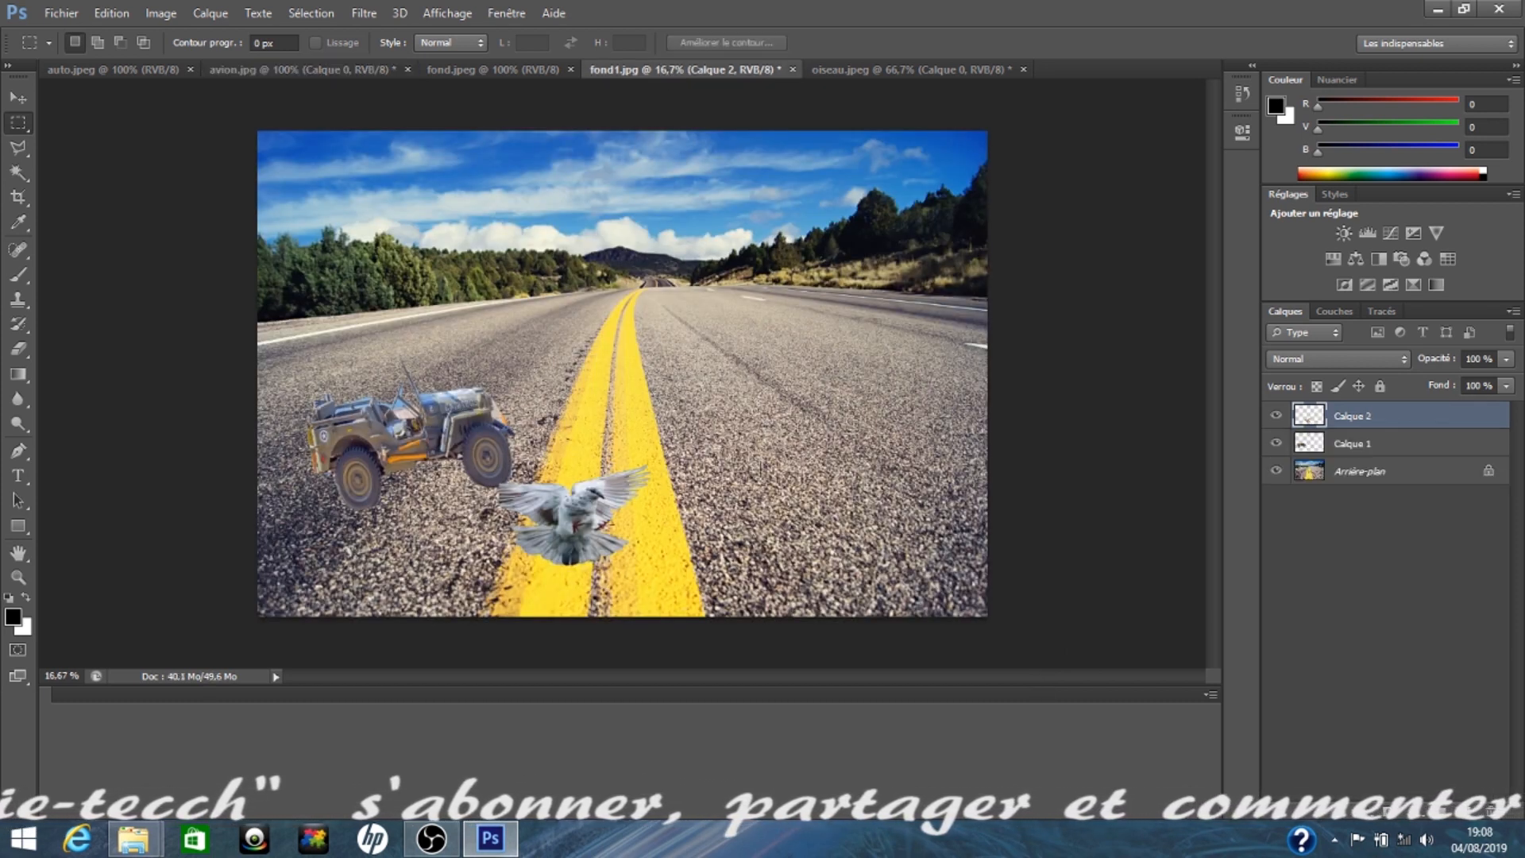
key(ctrl+v)
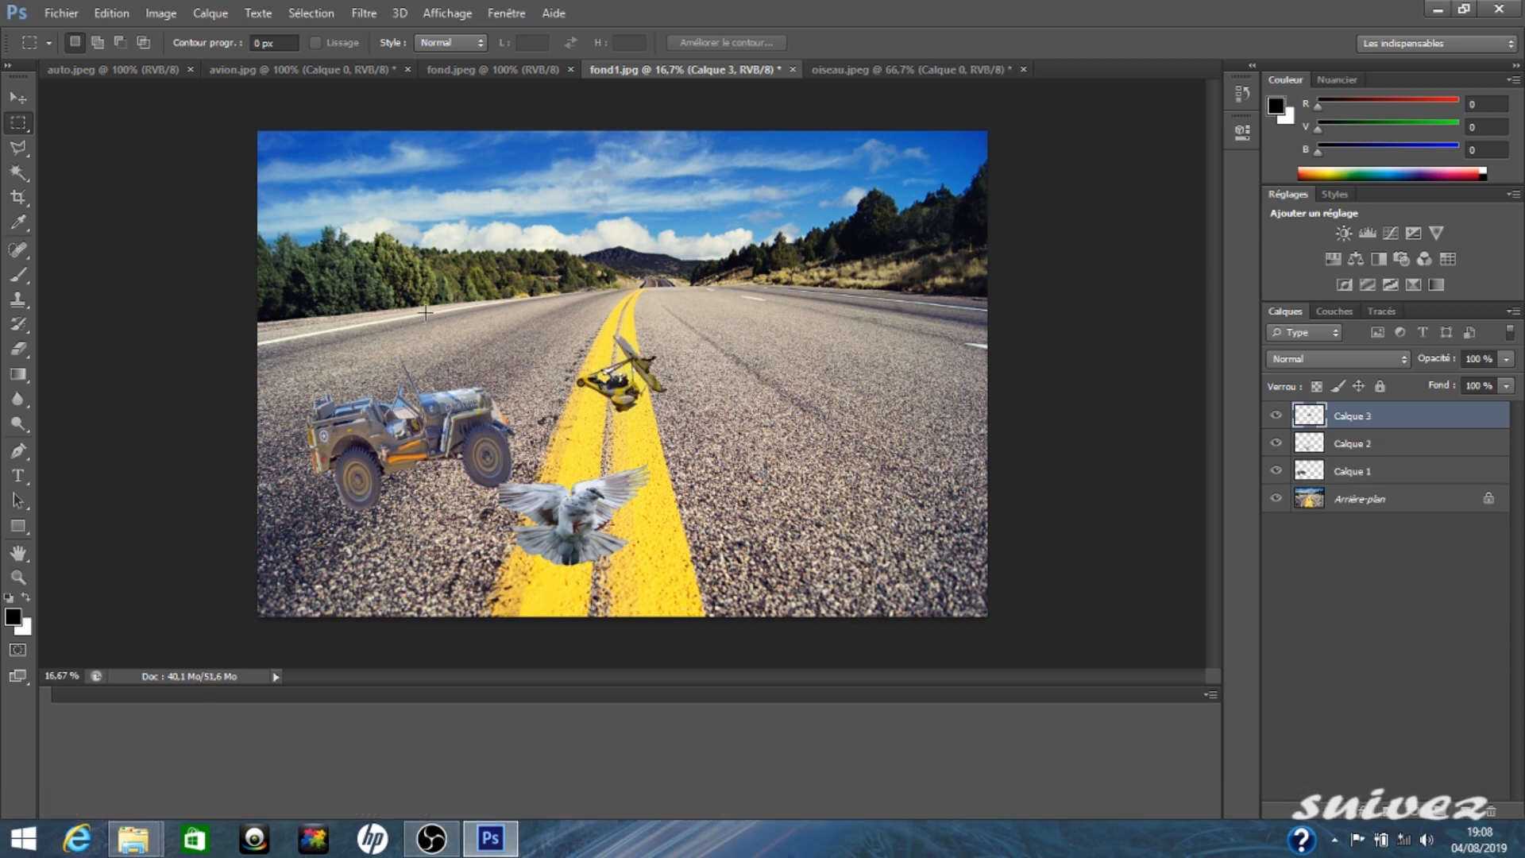
Step: Enlarge the aircraft to about 163% width and 157% height and move it to the right lane near the foreground
click(18, 97)
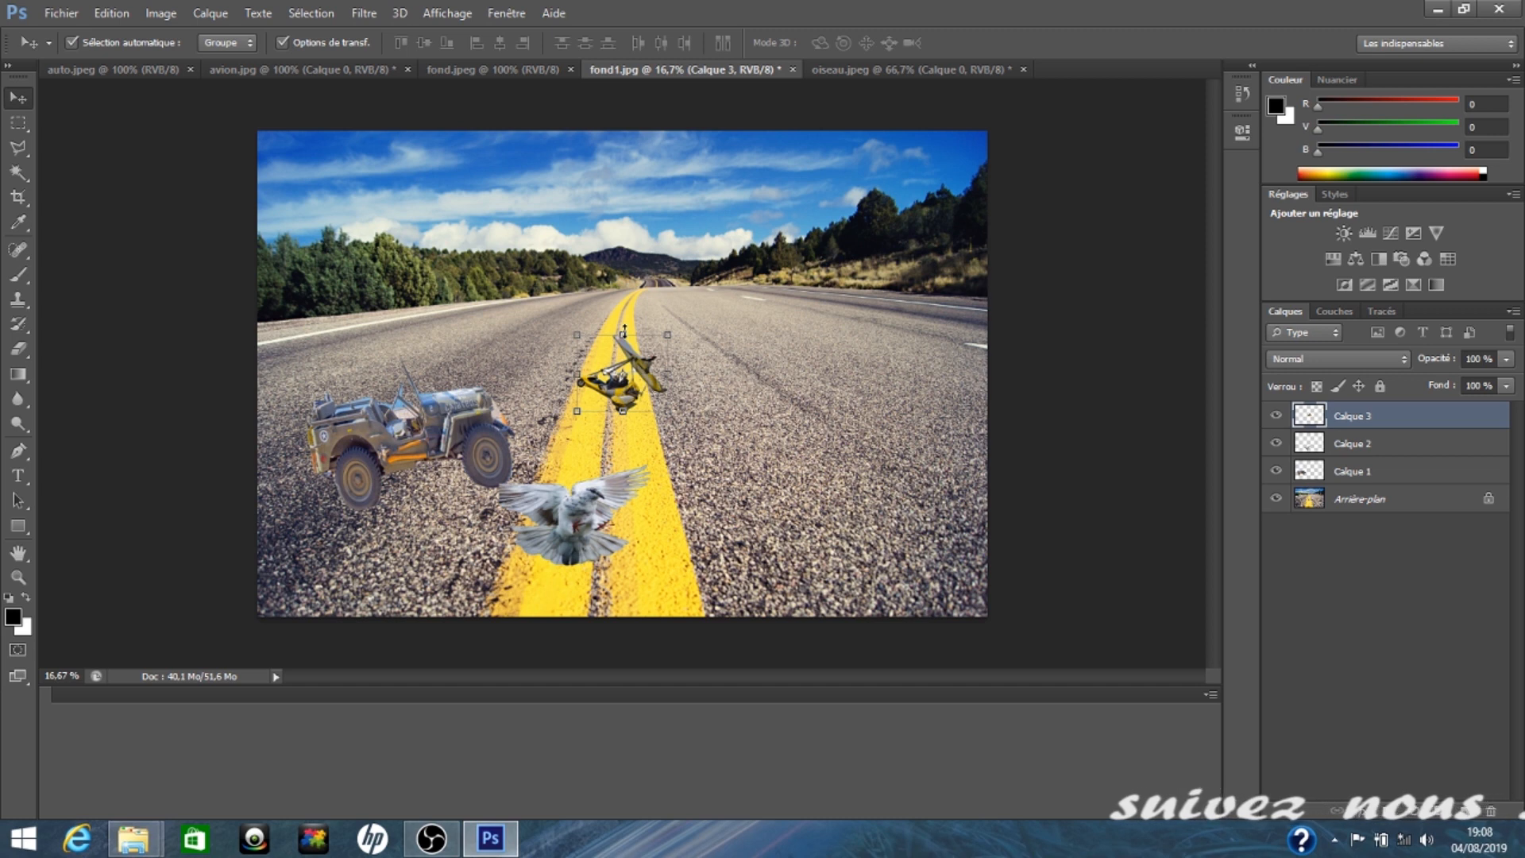
drag(624, 333, 622, 286)
drag(577, 352, 560, 352)
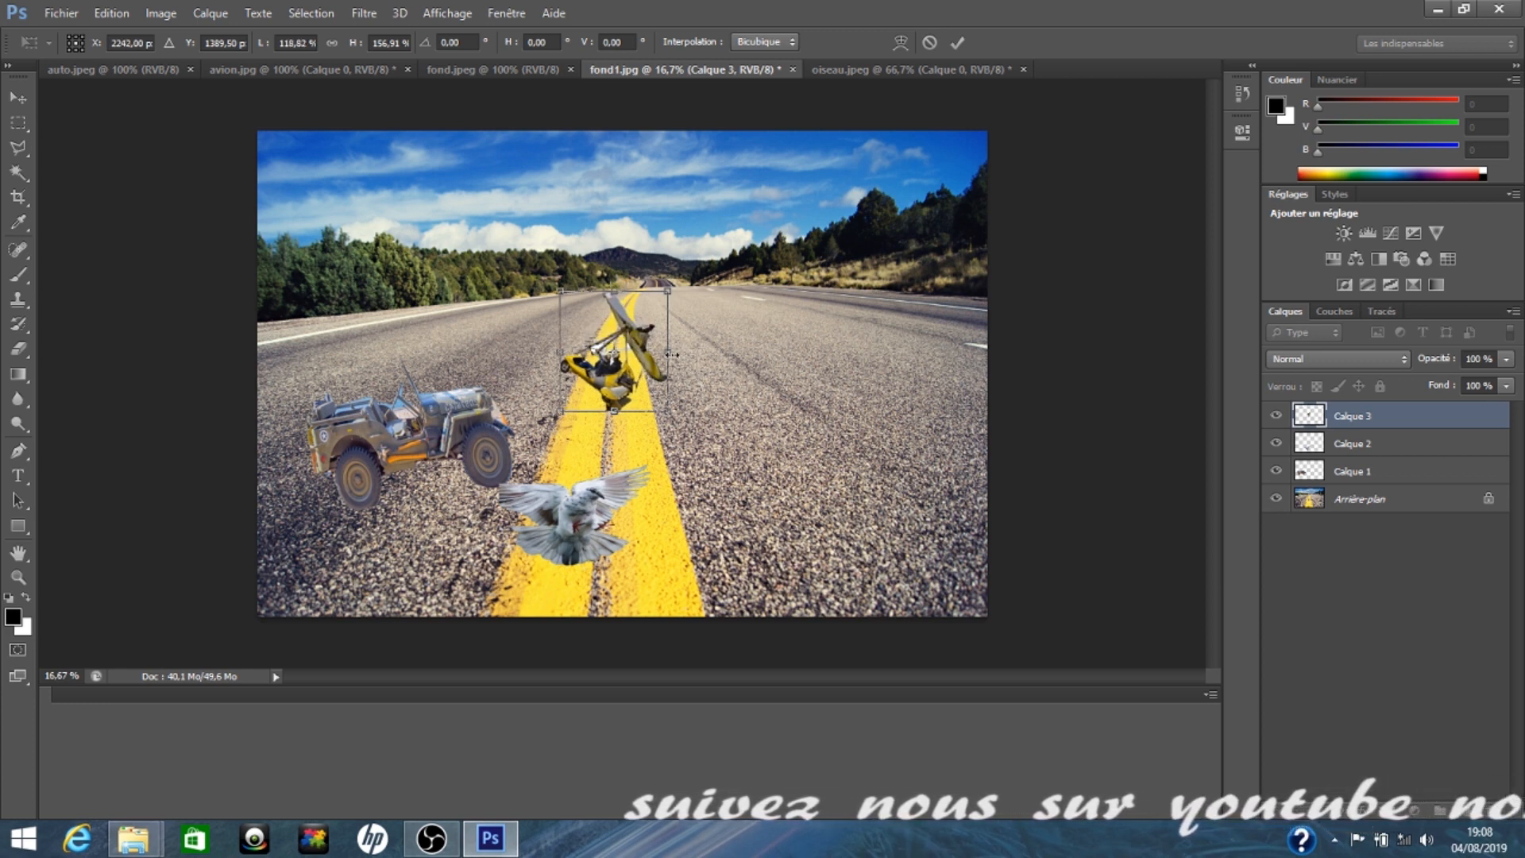
drag(661, 350, 852, 505)
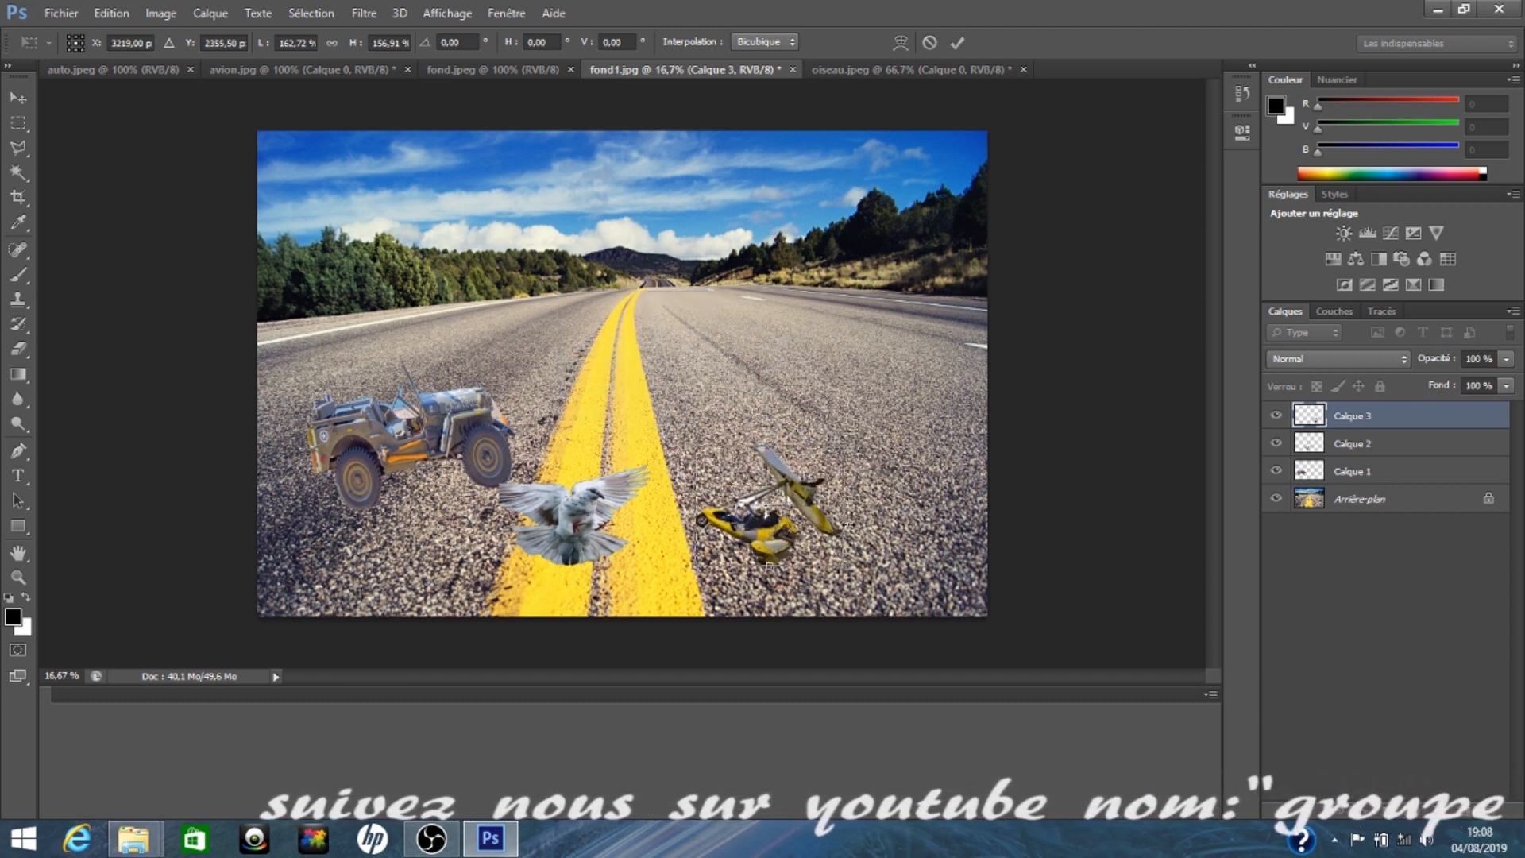
right_click(677, 542)
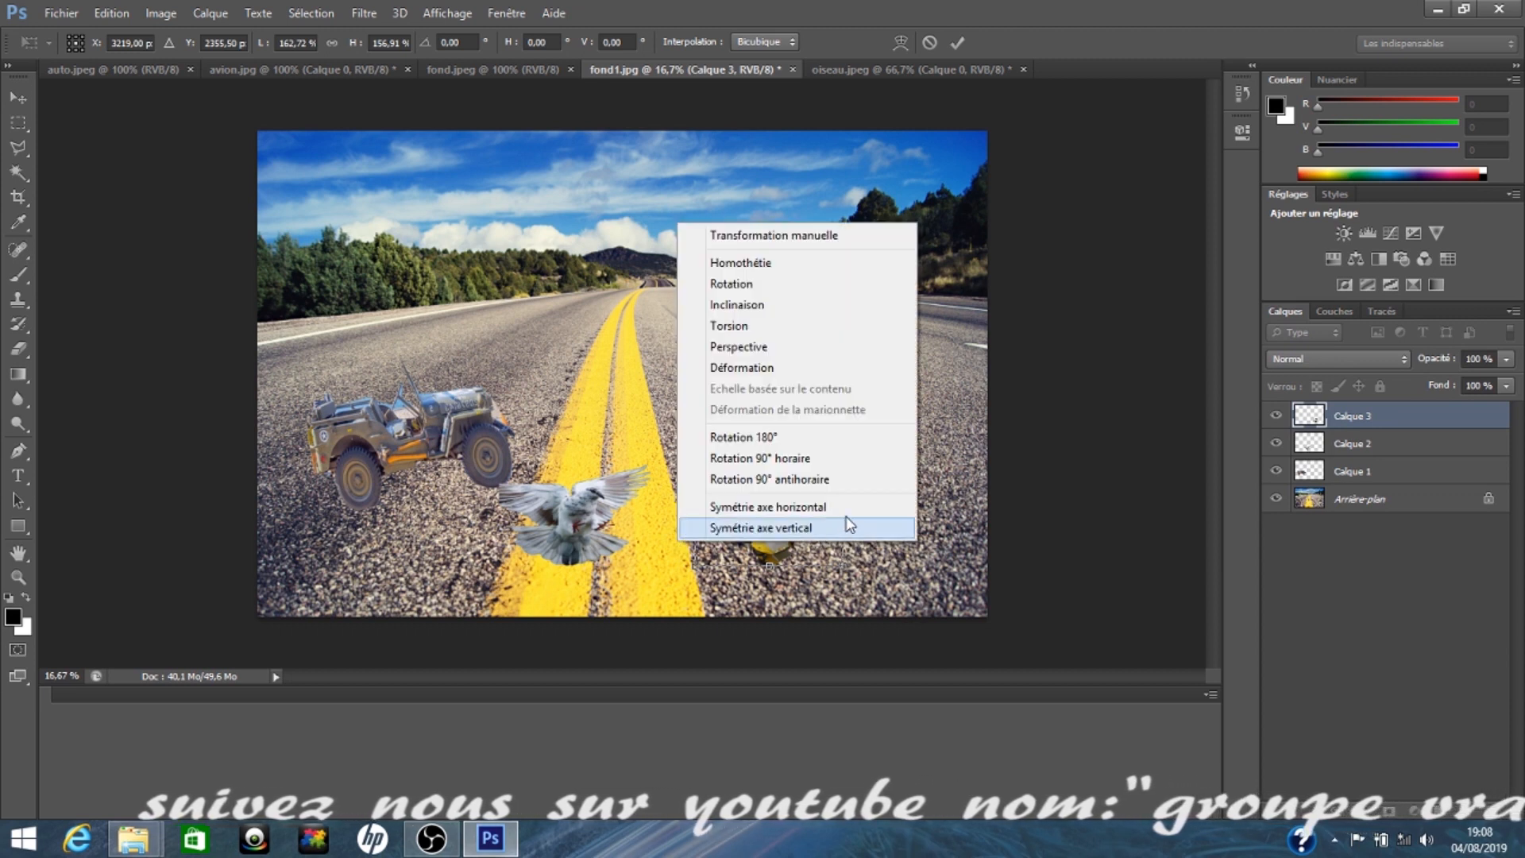
click(978, 556)
Step: Mirror the aircraft horizontally at about 215% width and 219% height, place it just right of the bird, and apply the transformation
drag(842, 508, 498, 536)
drag(640, 539, 778, 574)
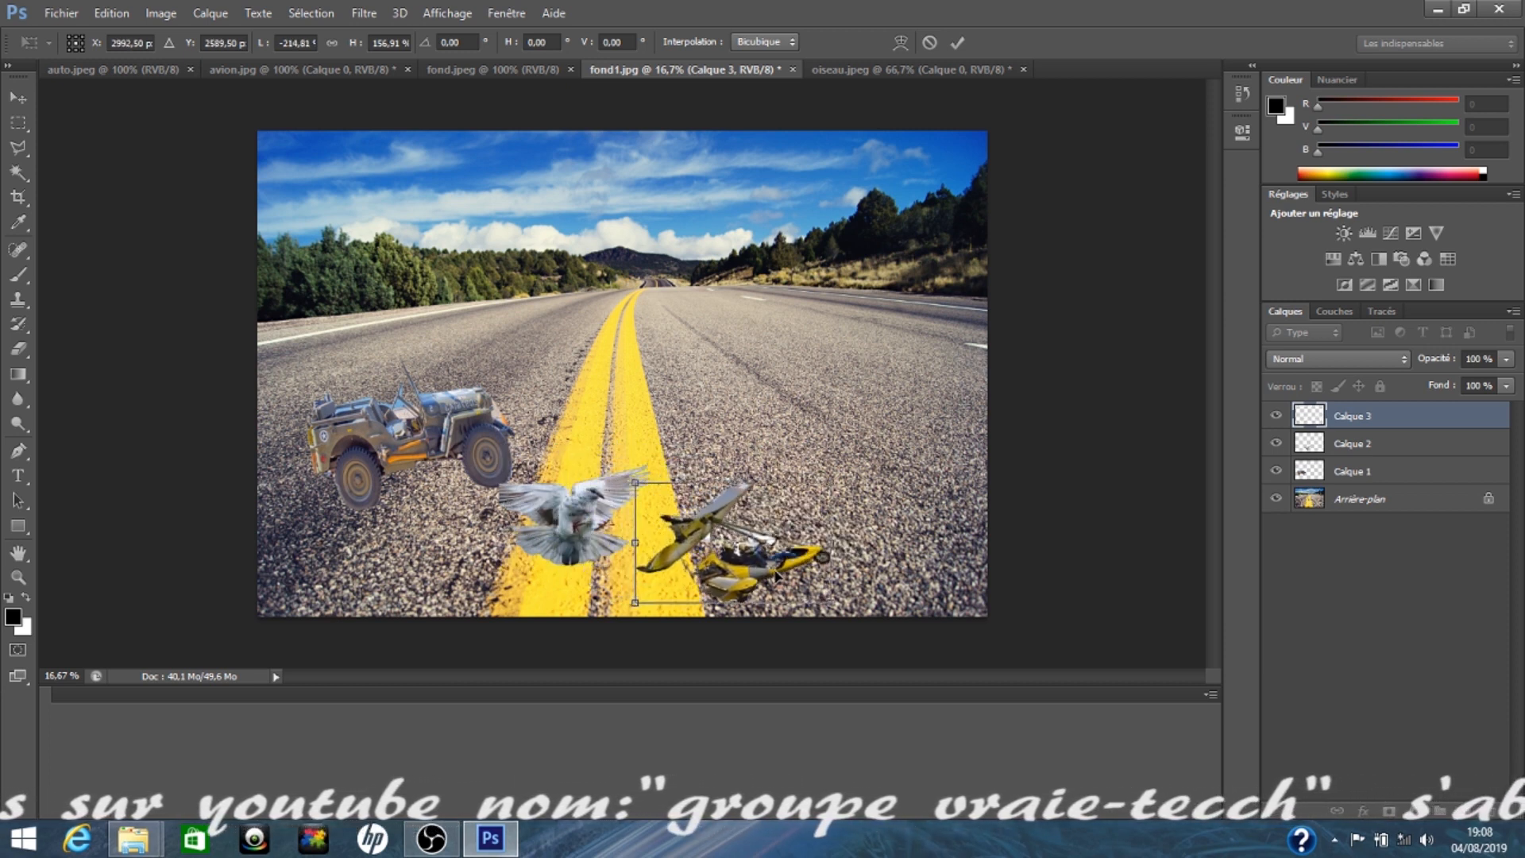
drag(735, 484, 733, 443)
click(18, 123)
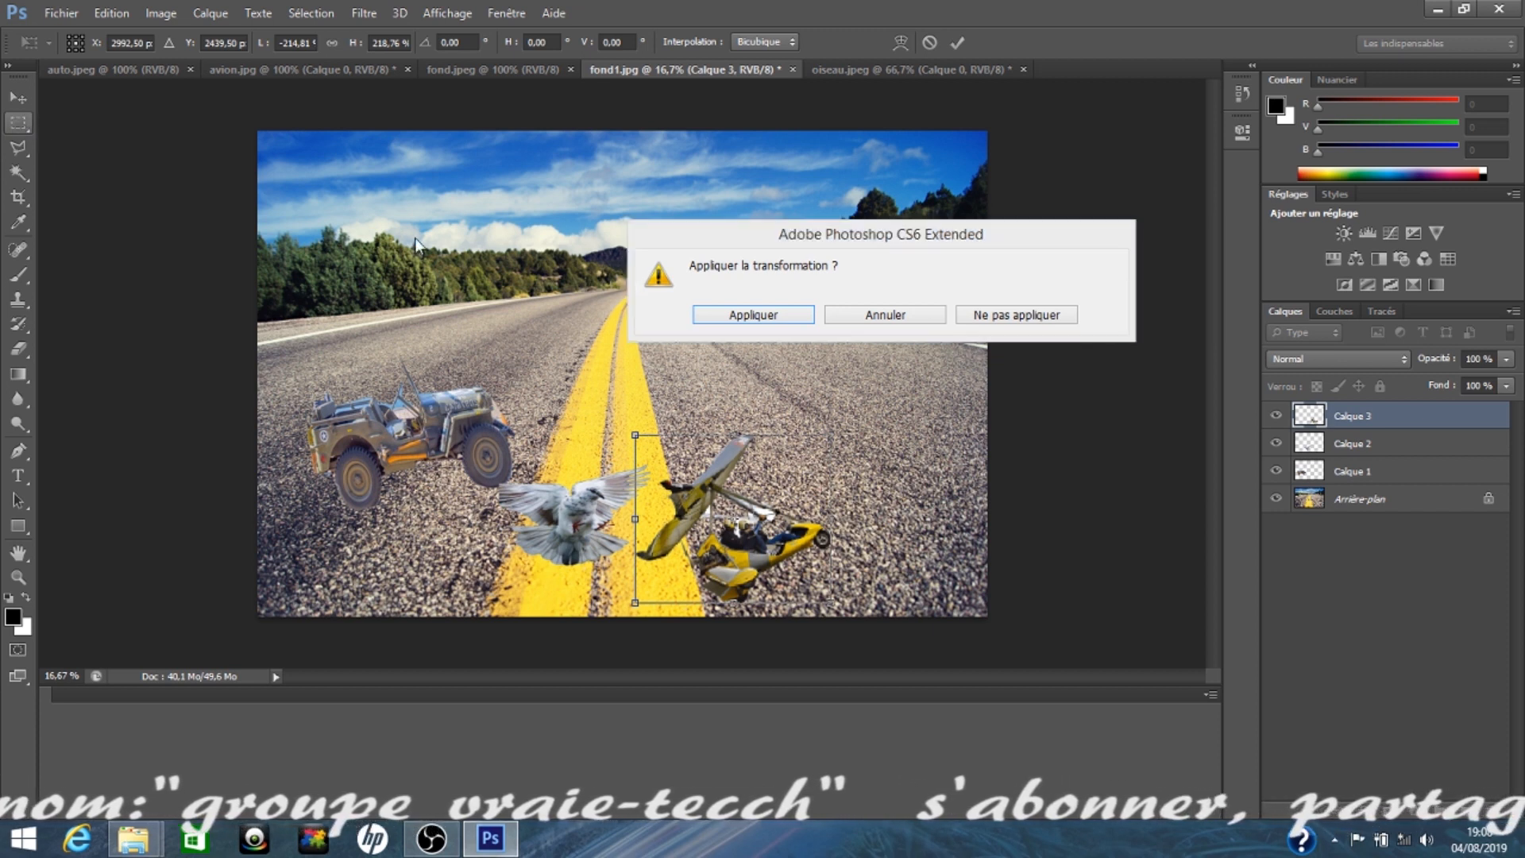
click(720, 313)
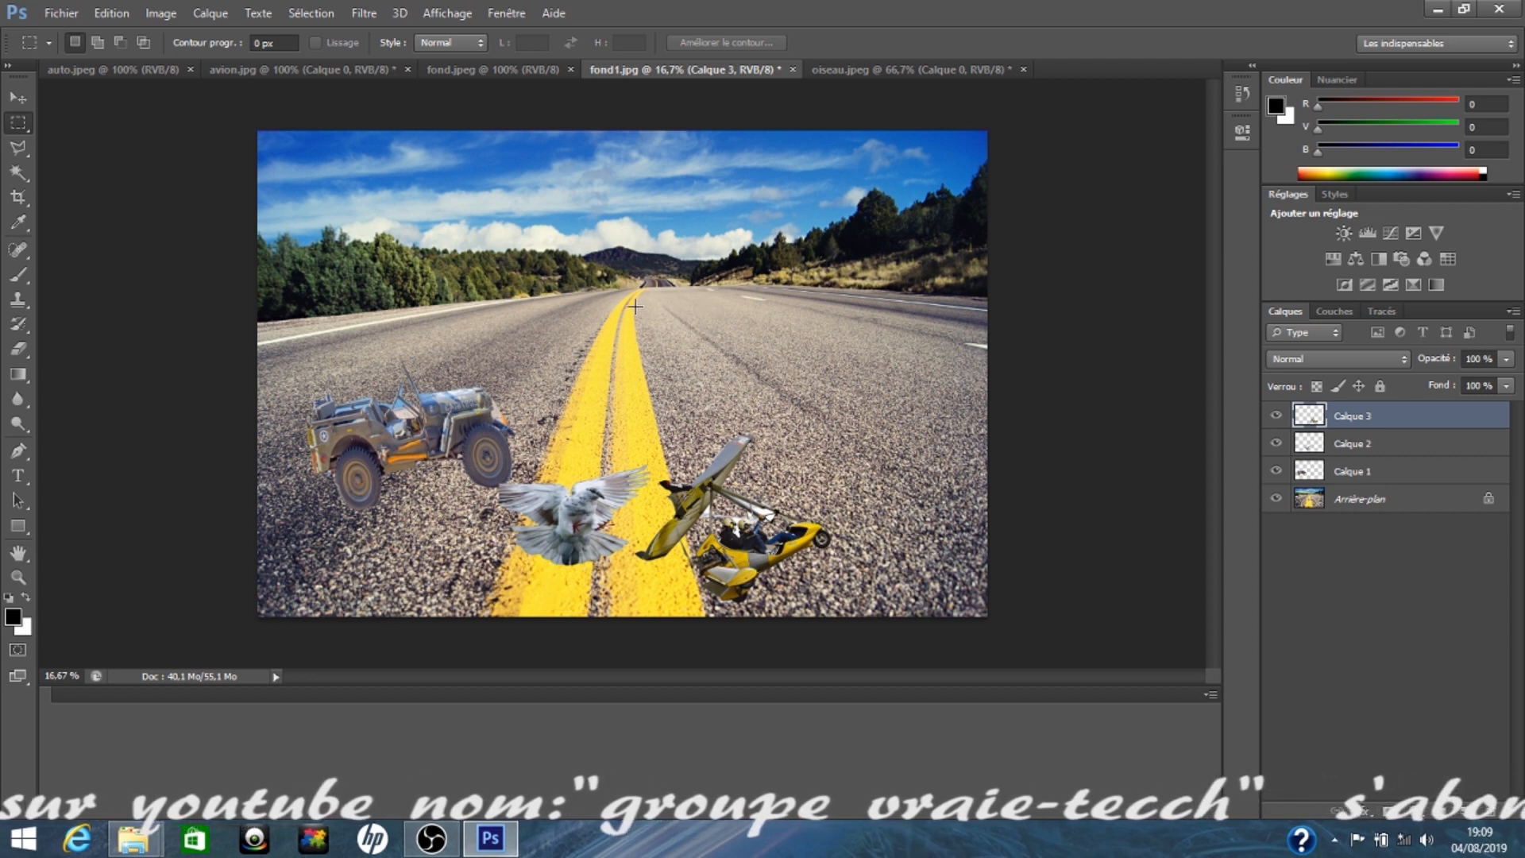
Step: Create a video montage from the layers in the Montage timeline, placed over the image's lower part, and activate the Move tool
click(506, 13)
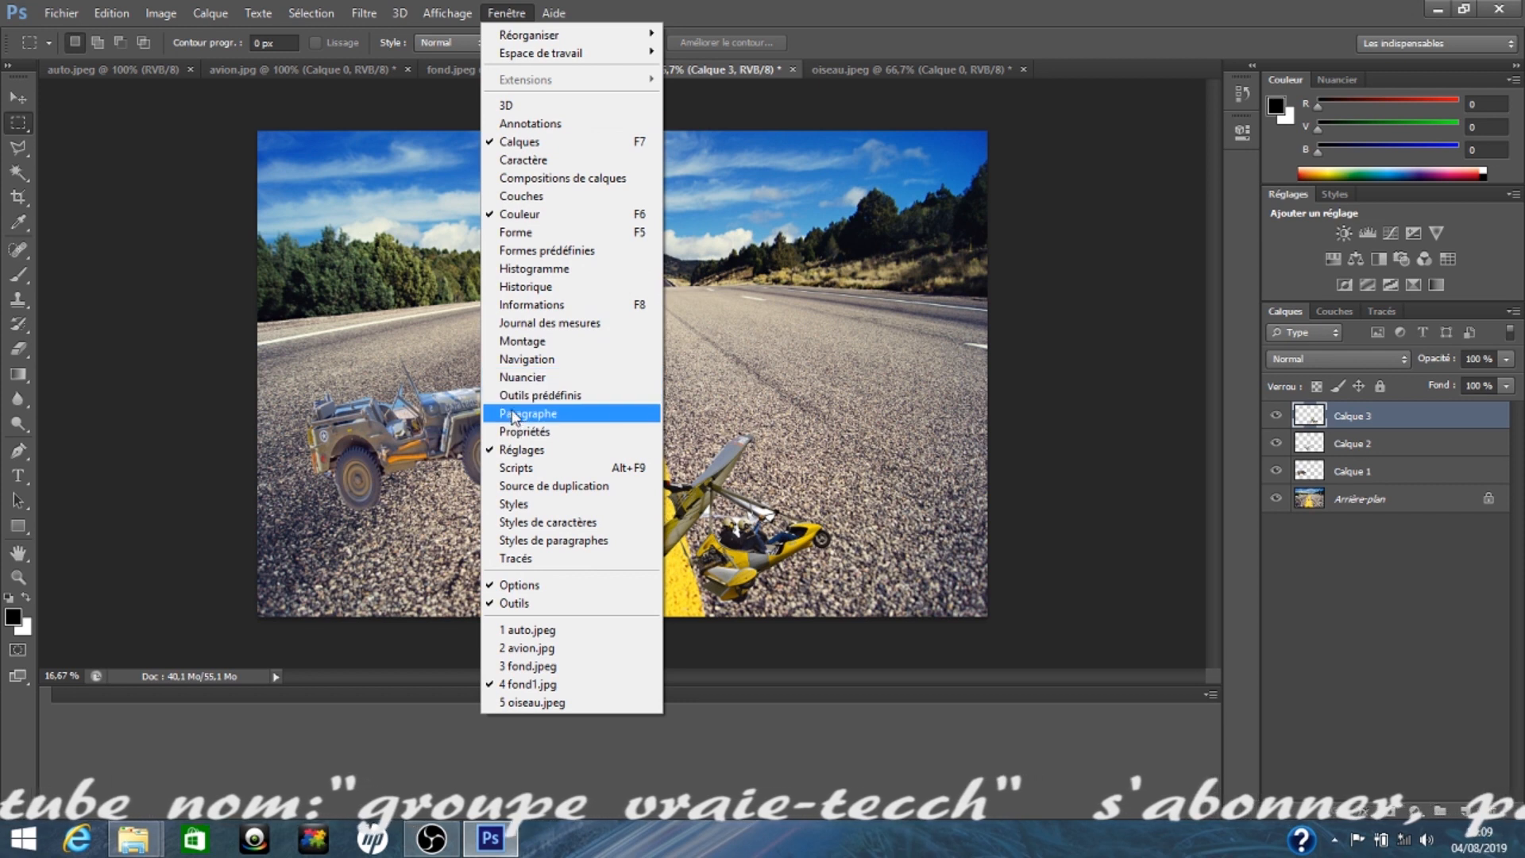
click(498, 343)
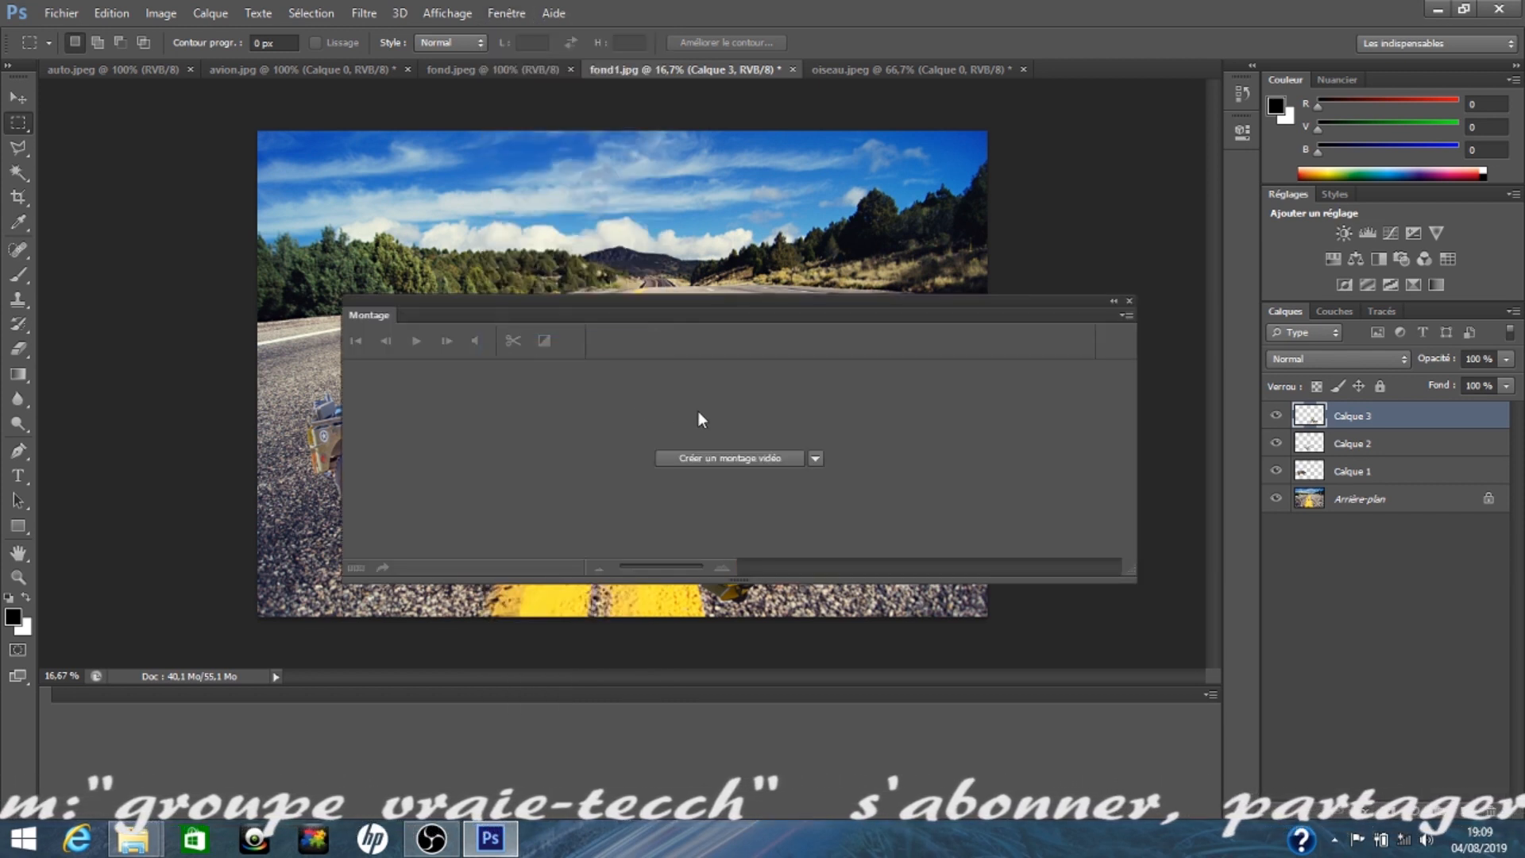
drag(786, 315, 751, 491)
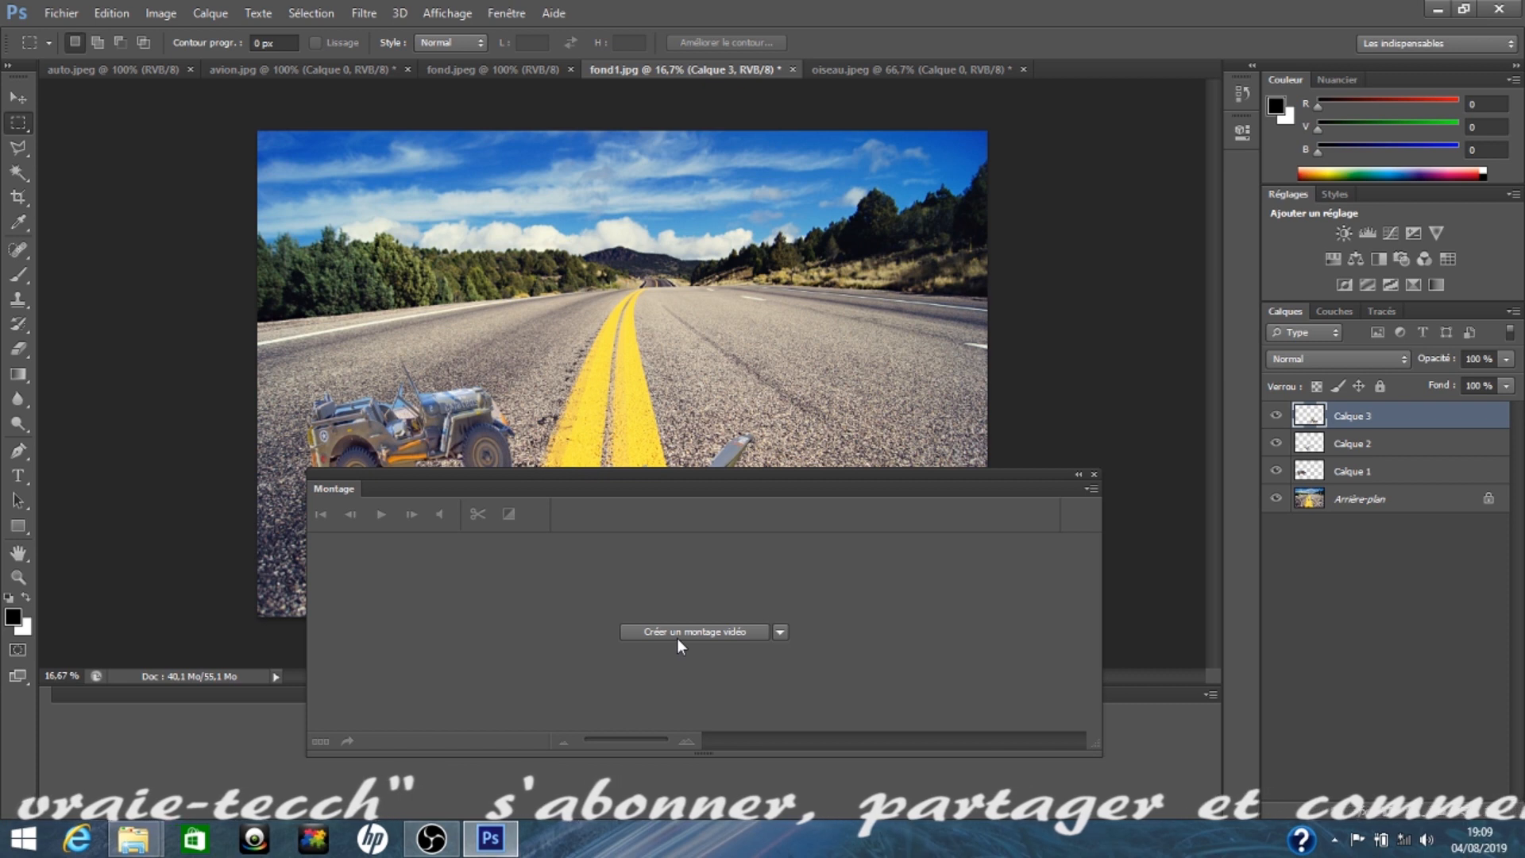
click(780, 632)
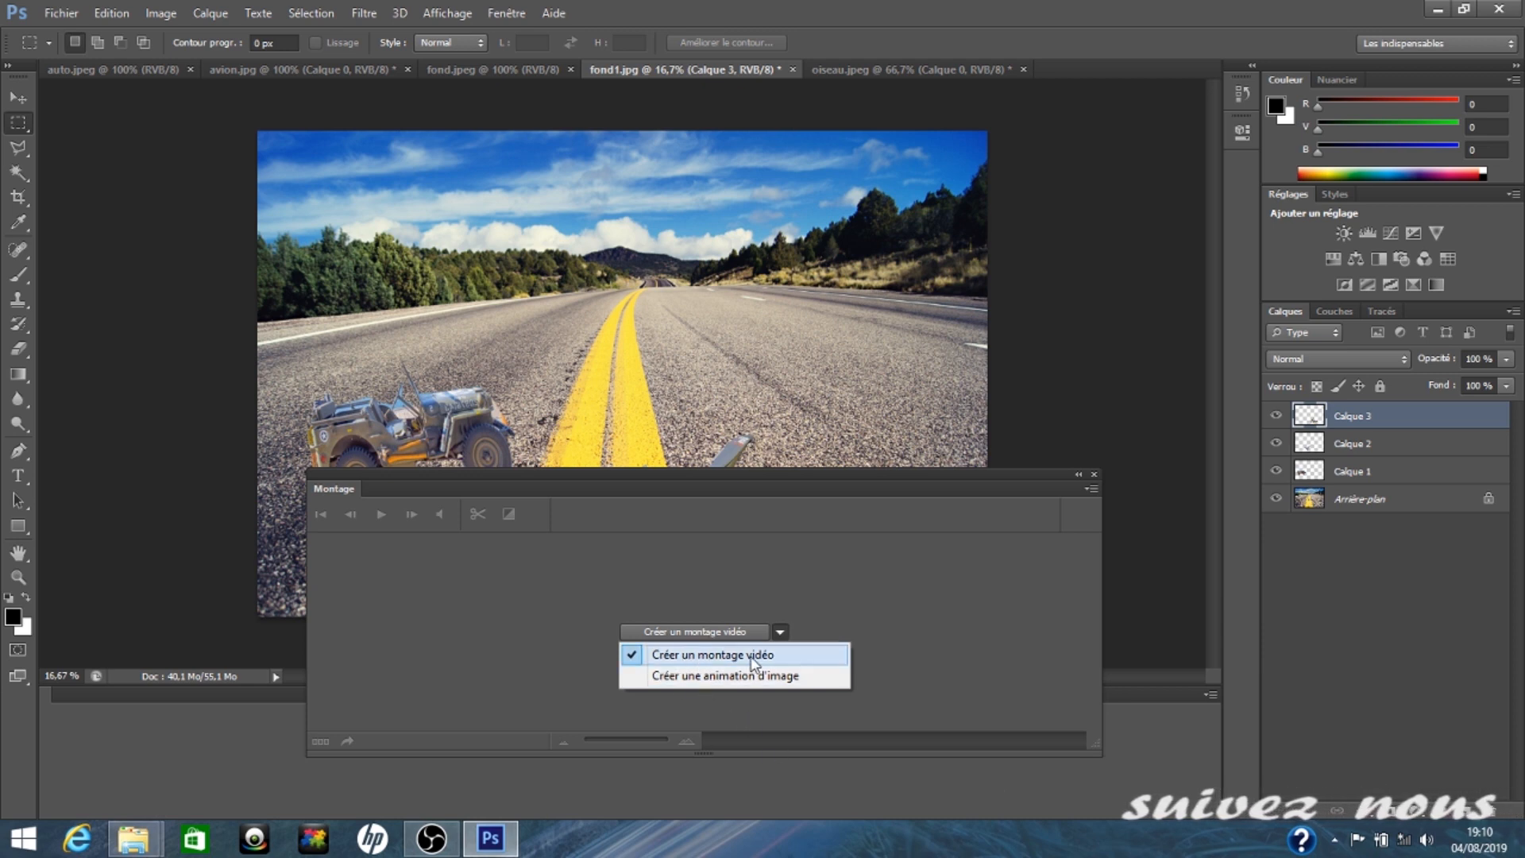
click(700, 657)
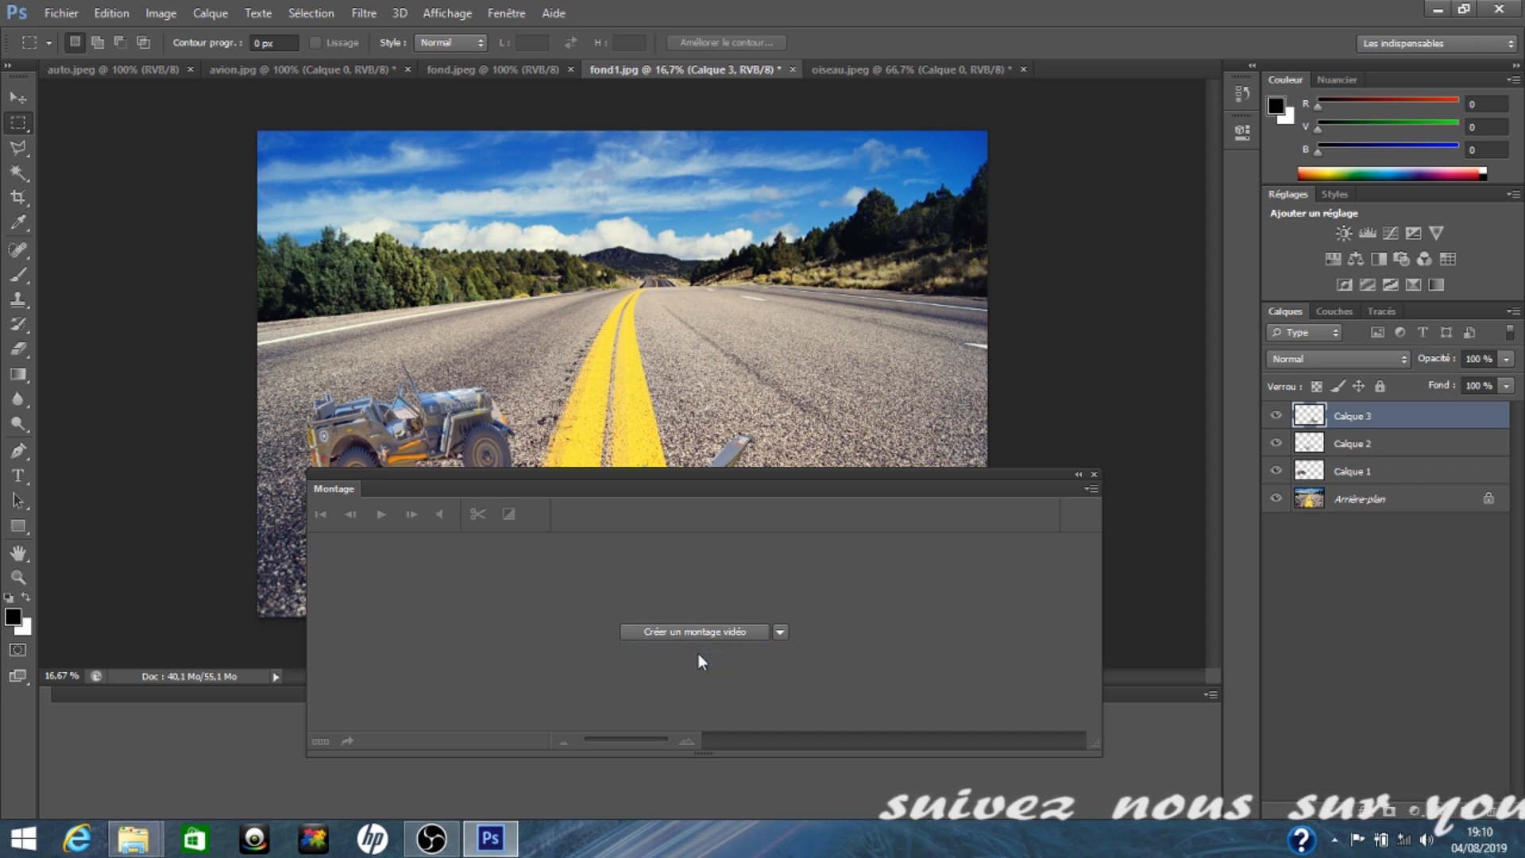
click(734, 631)
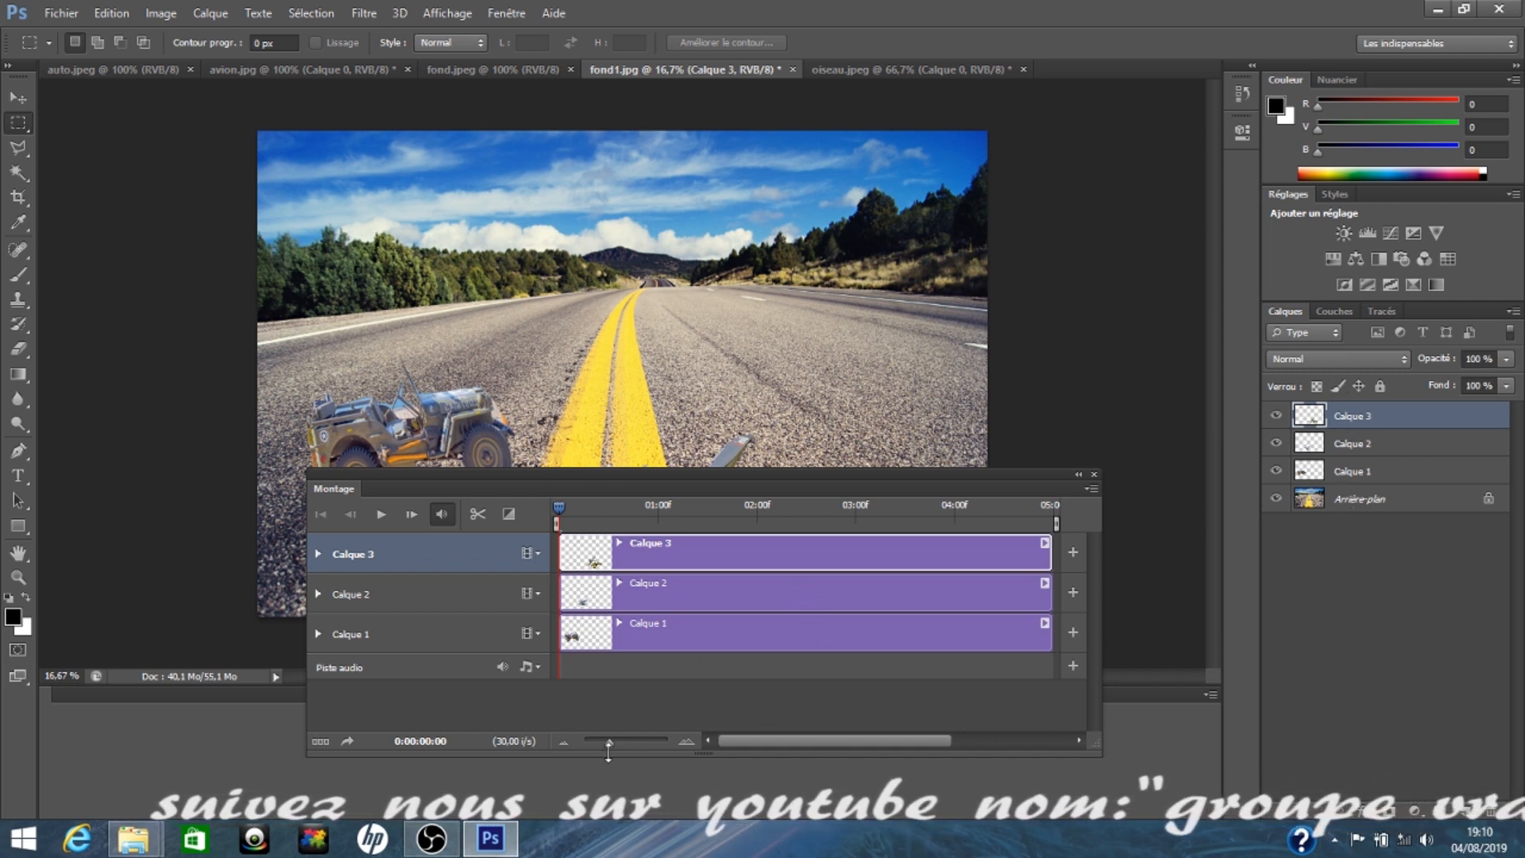
mouse_move(609, 742)
mouse_down()
mouse_move(656, 742)
mouse_move(602, 742)
mouse_up()
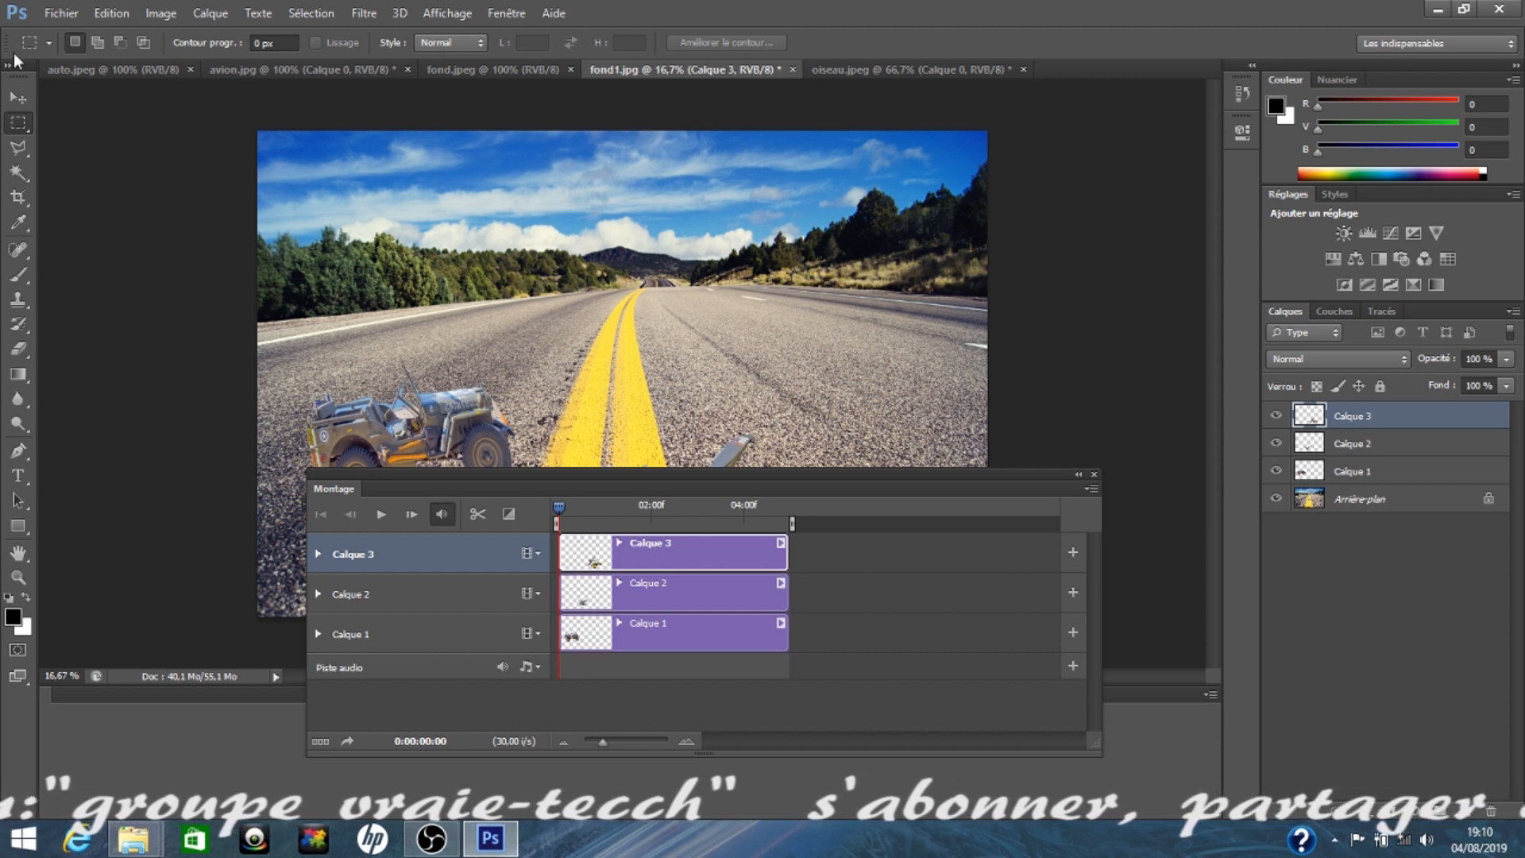
click(16, 99)
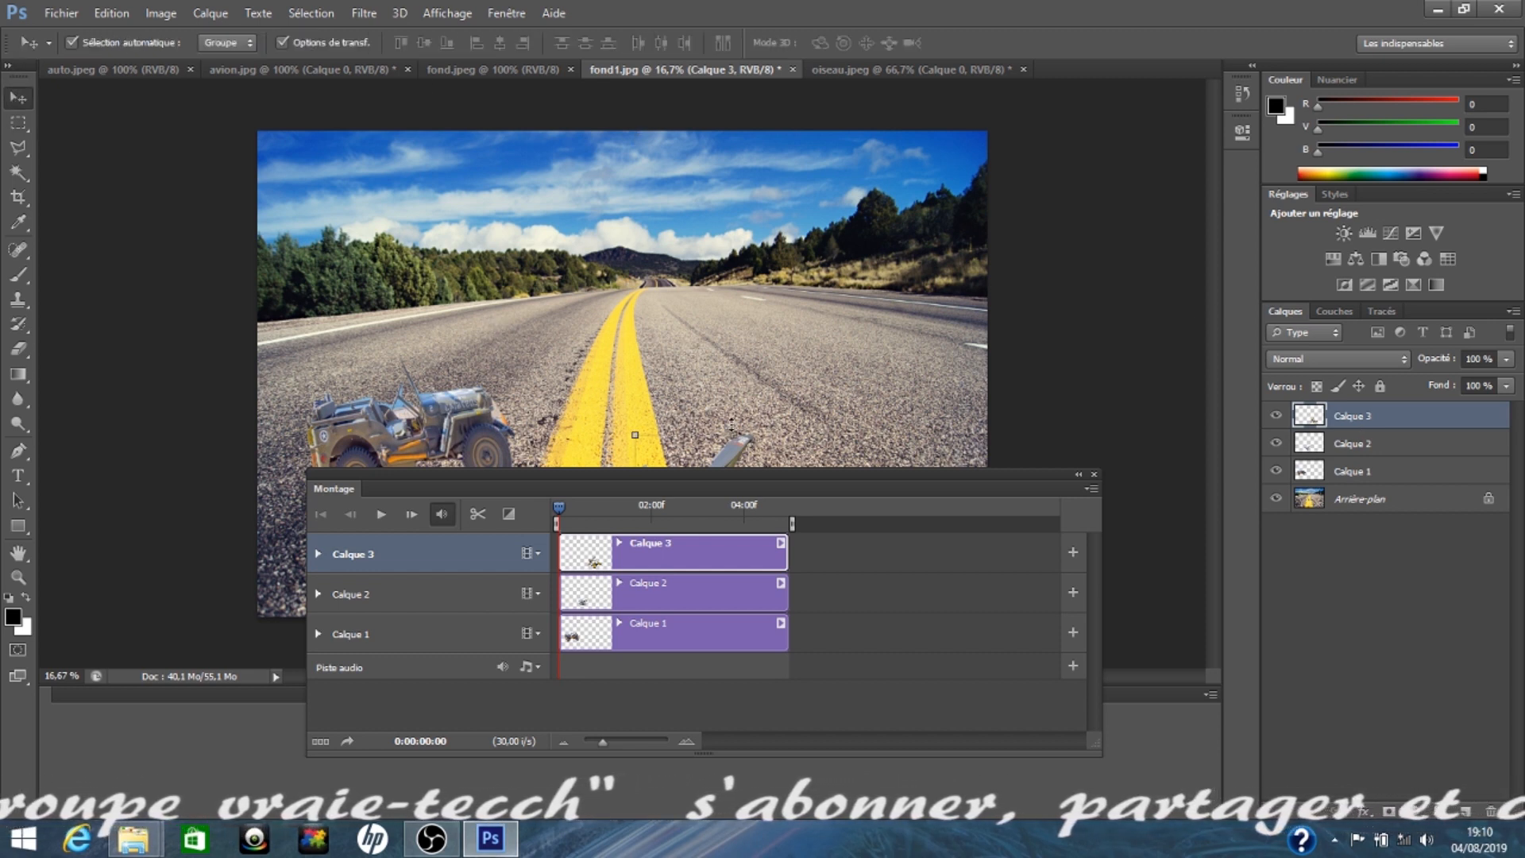
Step: Rename the aircraft layer Calque 3 as avion
double_click(1359, 416)
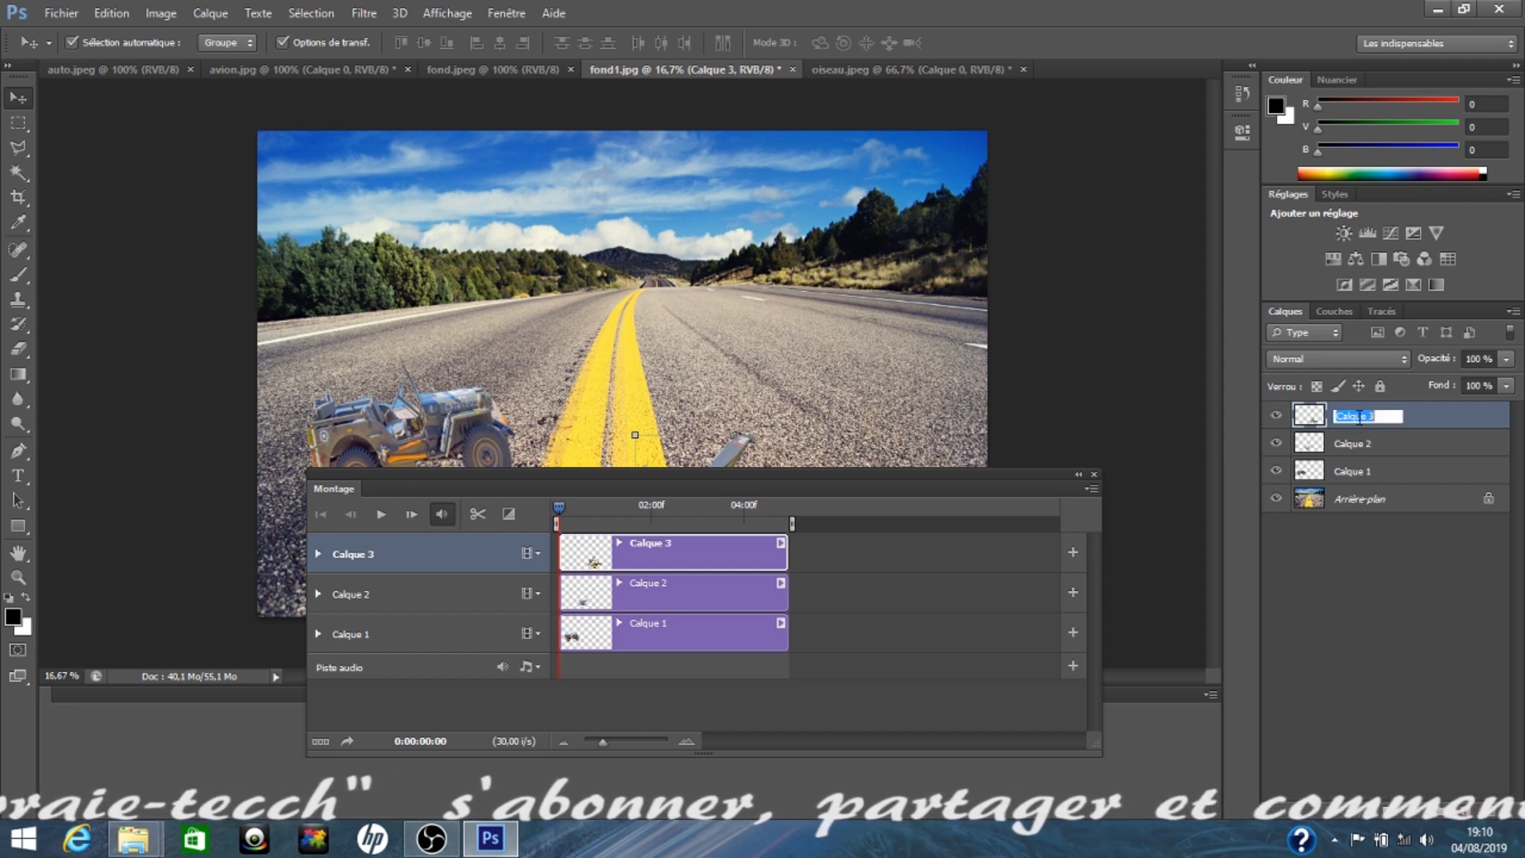
text(avio)
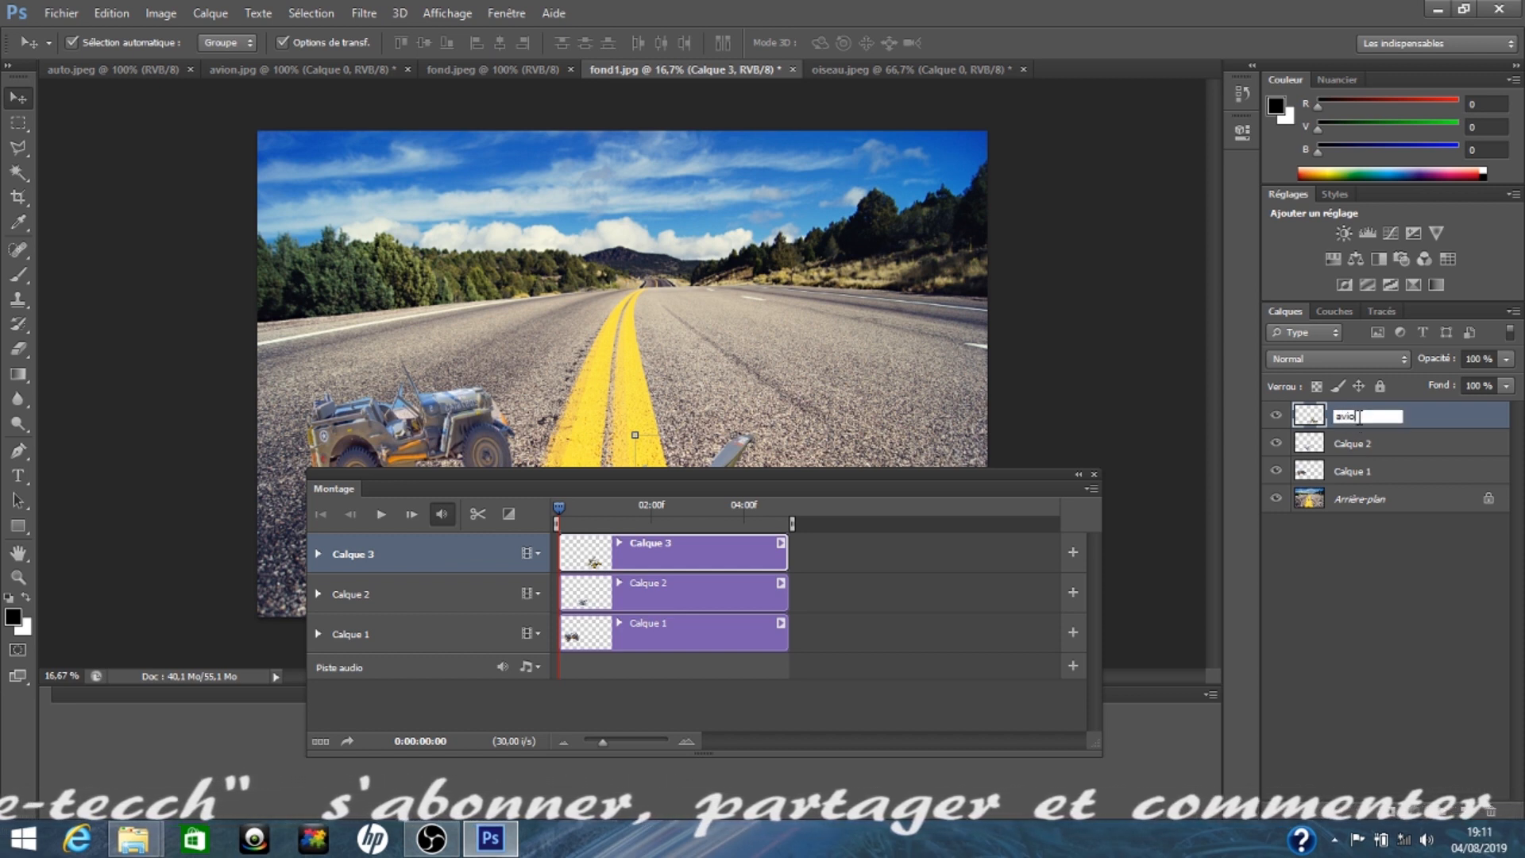
click(1364, 444)
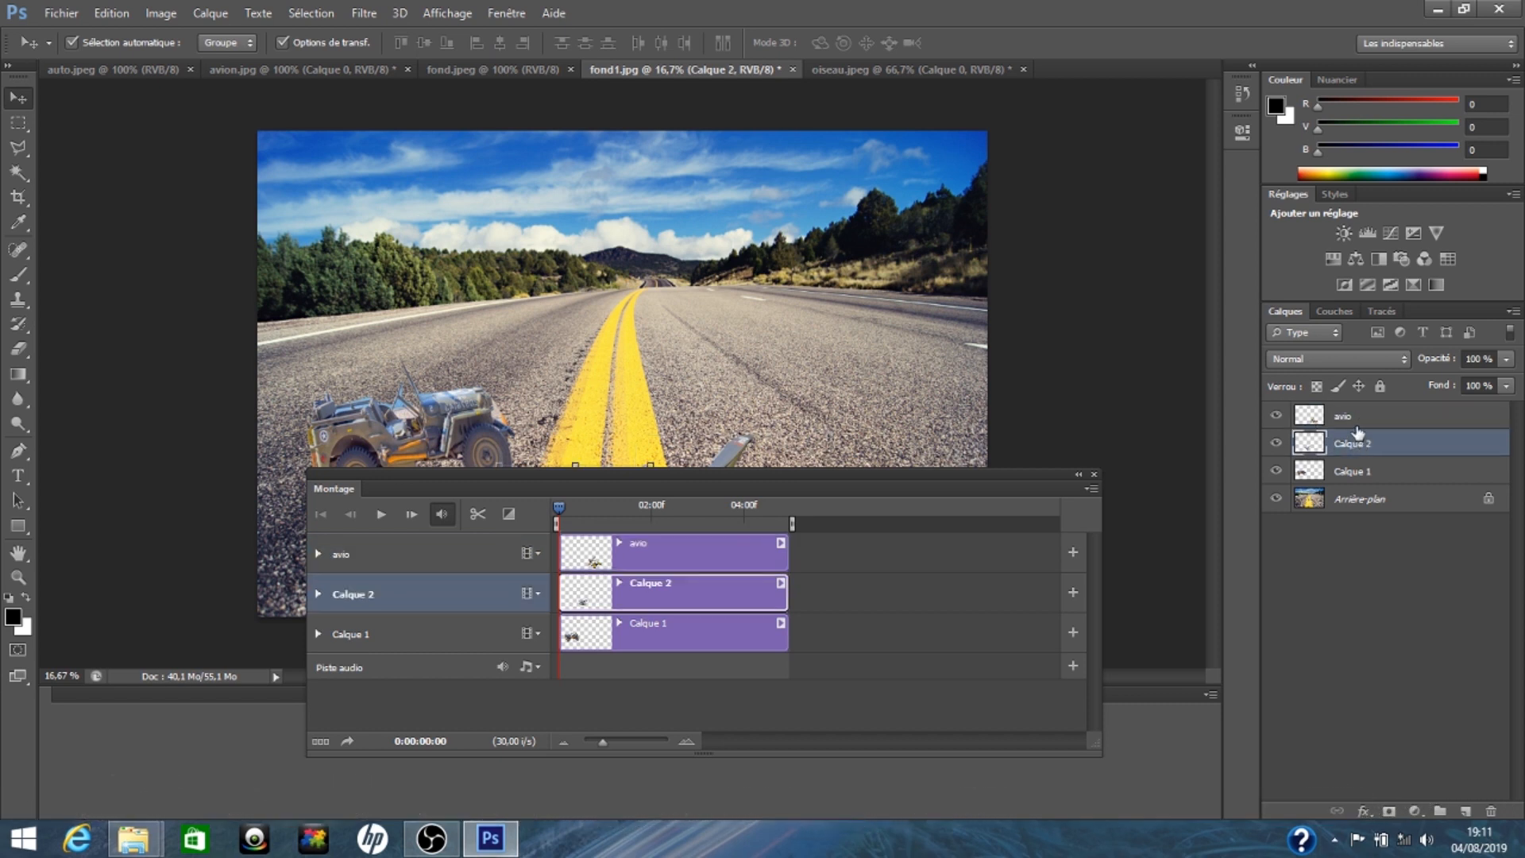
click(1355, 421)
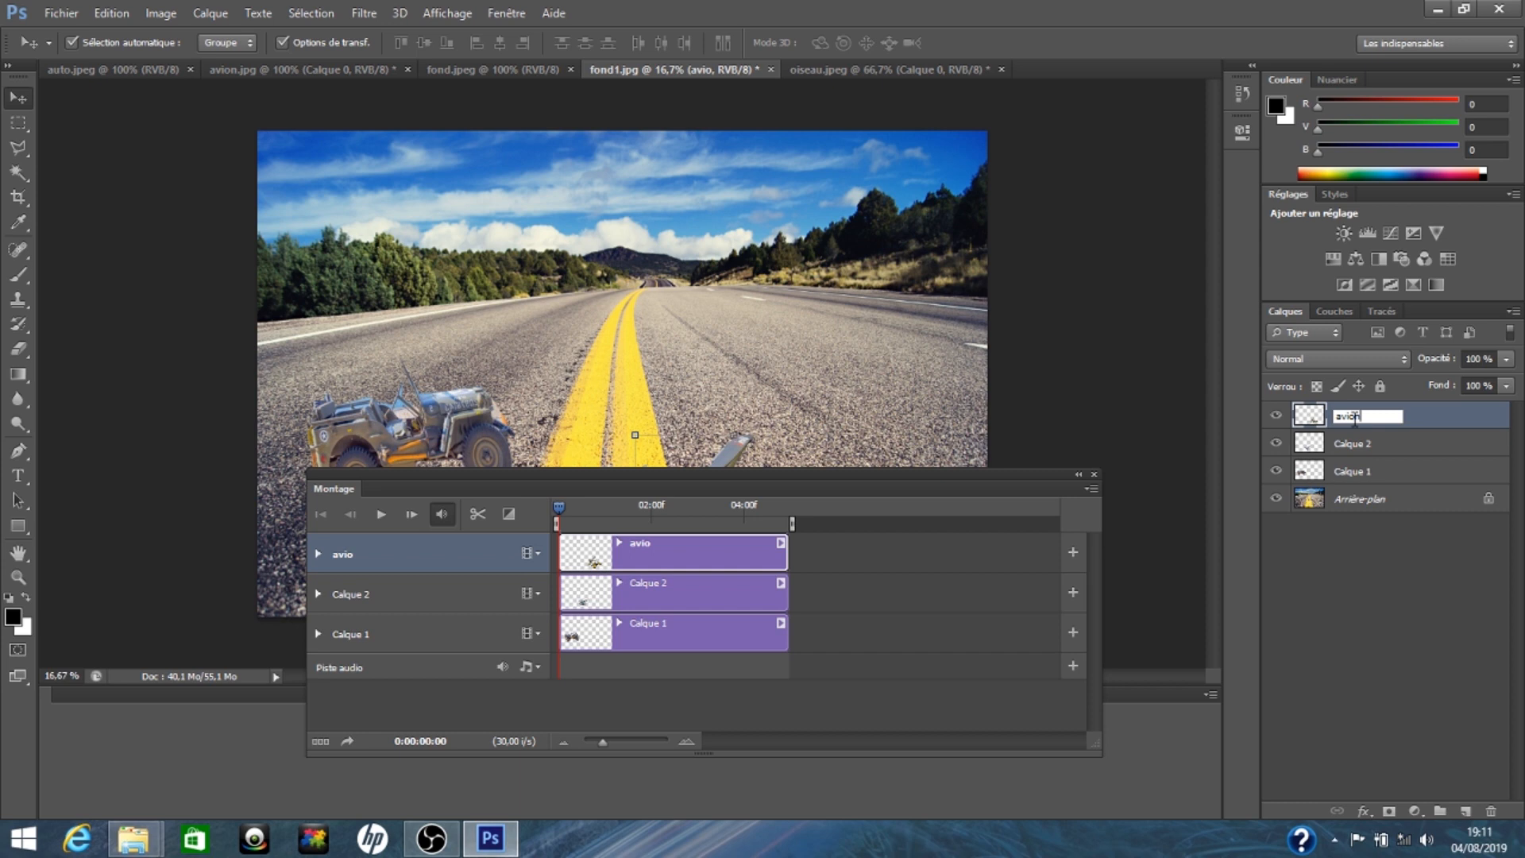
Step: Rename the bird layer Calque 2 as oiseaux and the jeep layer Calque 1 as vehicule
click(1353, 445)
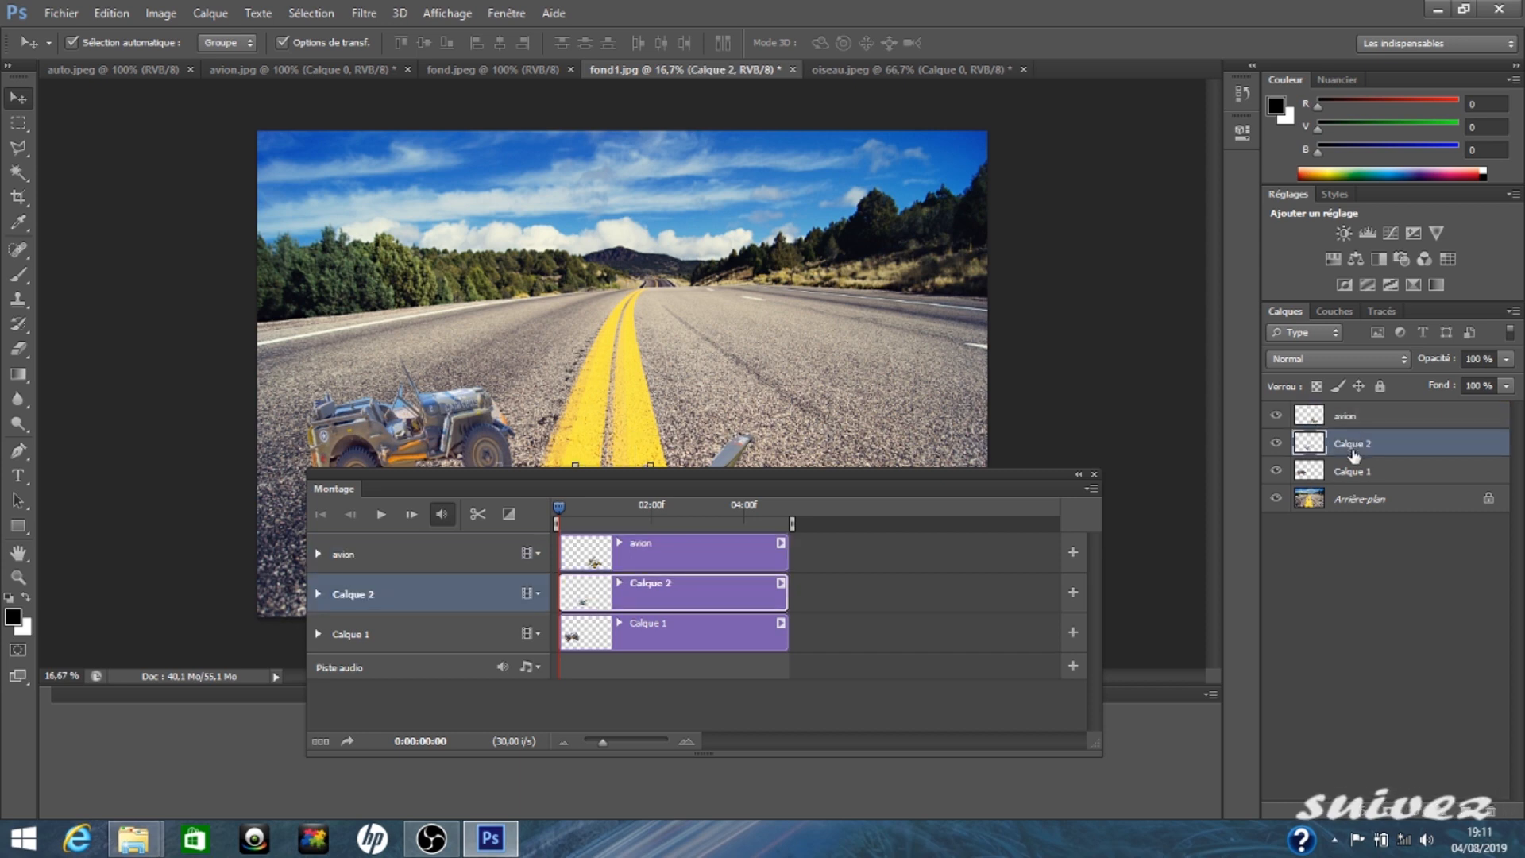
drag(961, 475, 964, 510)
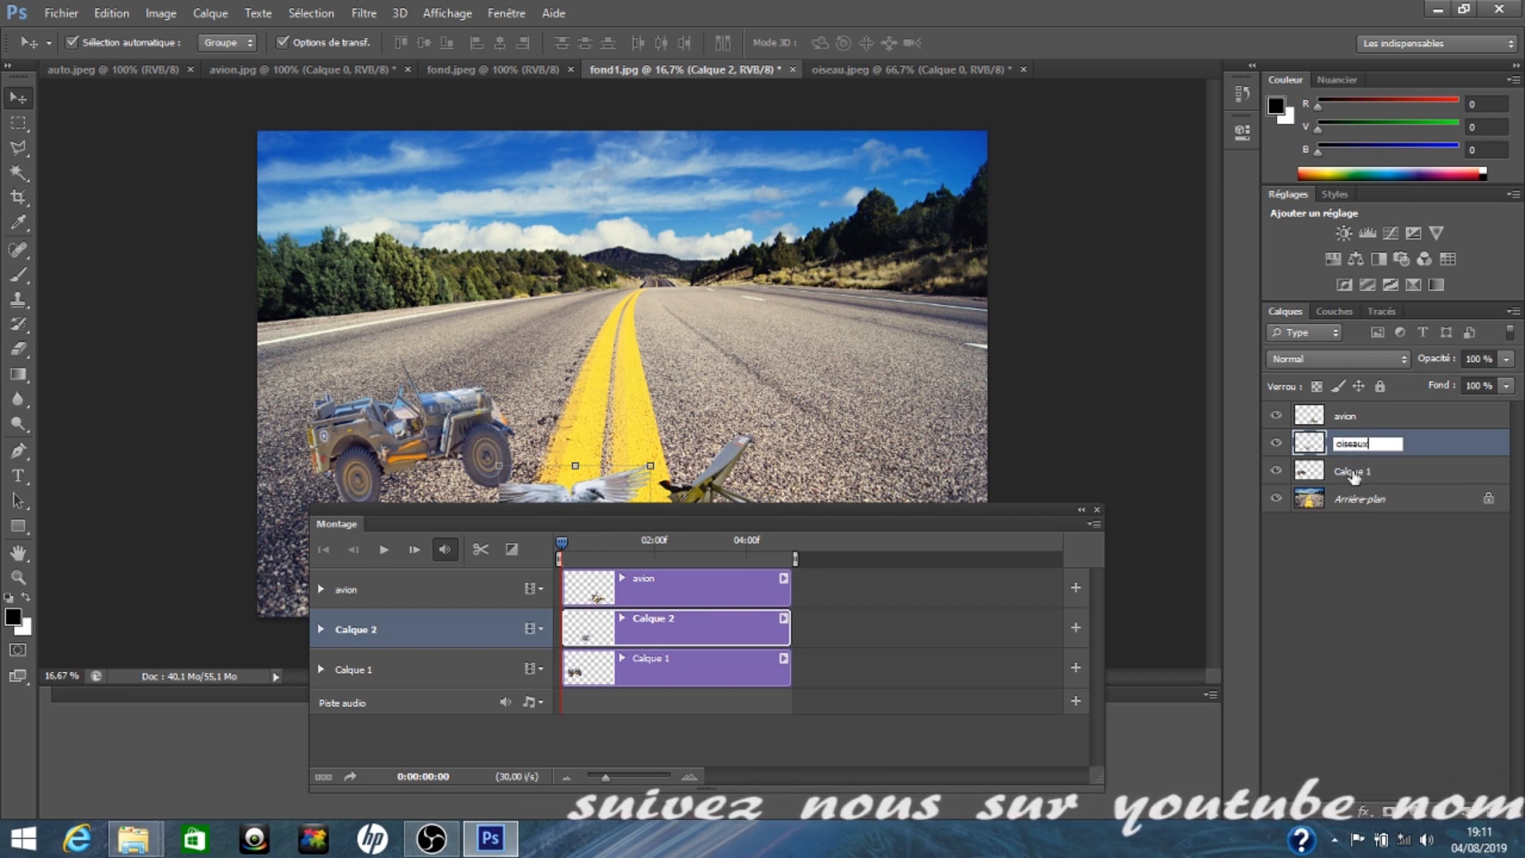
click(1354, 472)
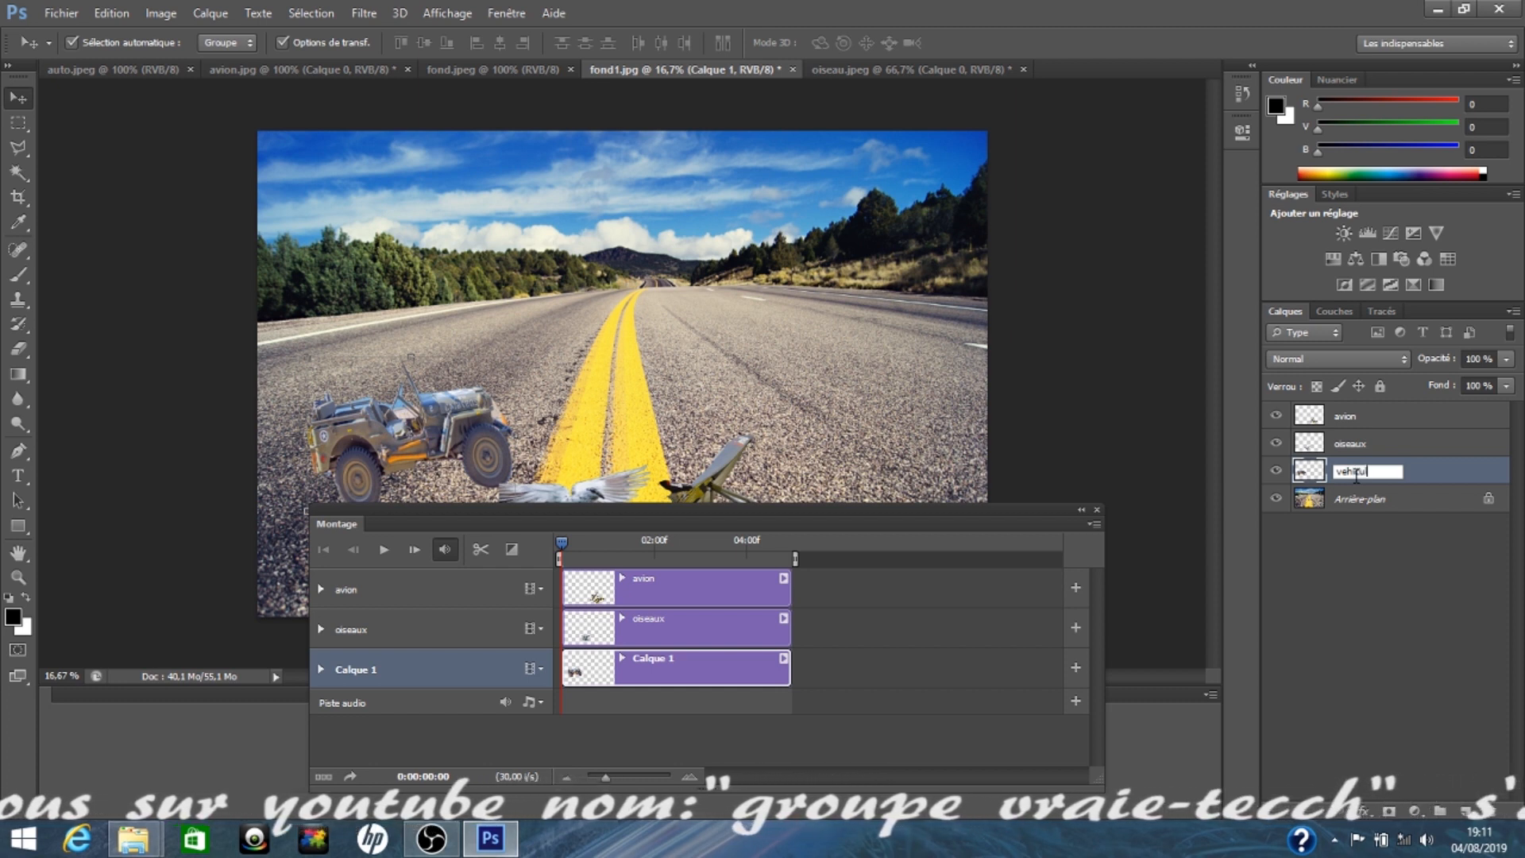
click(1318, 532)
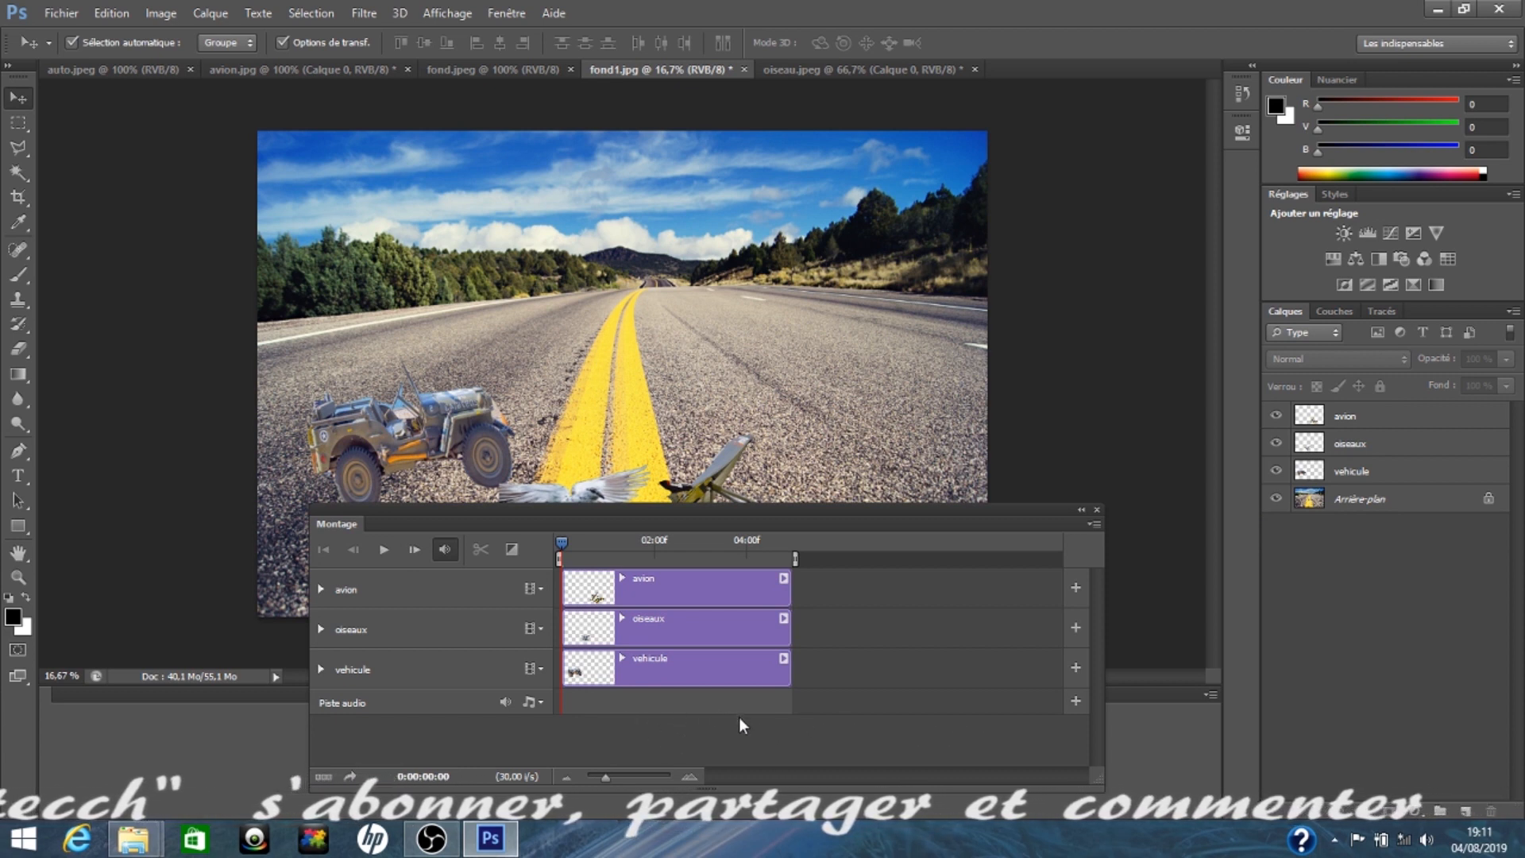
Step: Make the floating Montage timeline narrower and taller, detach the layers panel, and arrange both so the jeep, bird and aircraft stay uncovered
drag(385, 522, 736, 148)
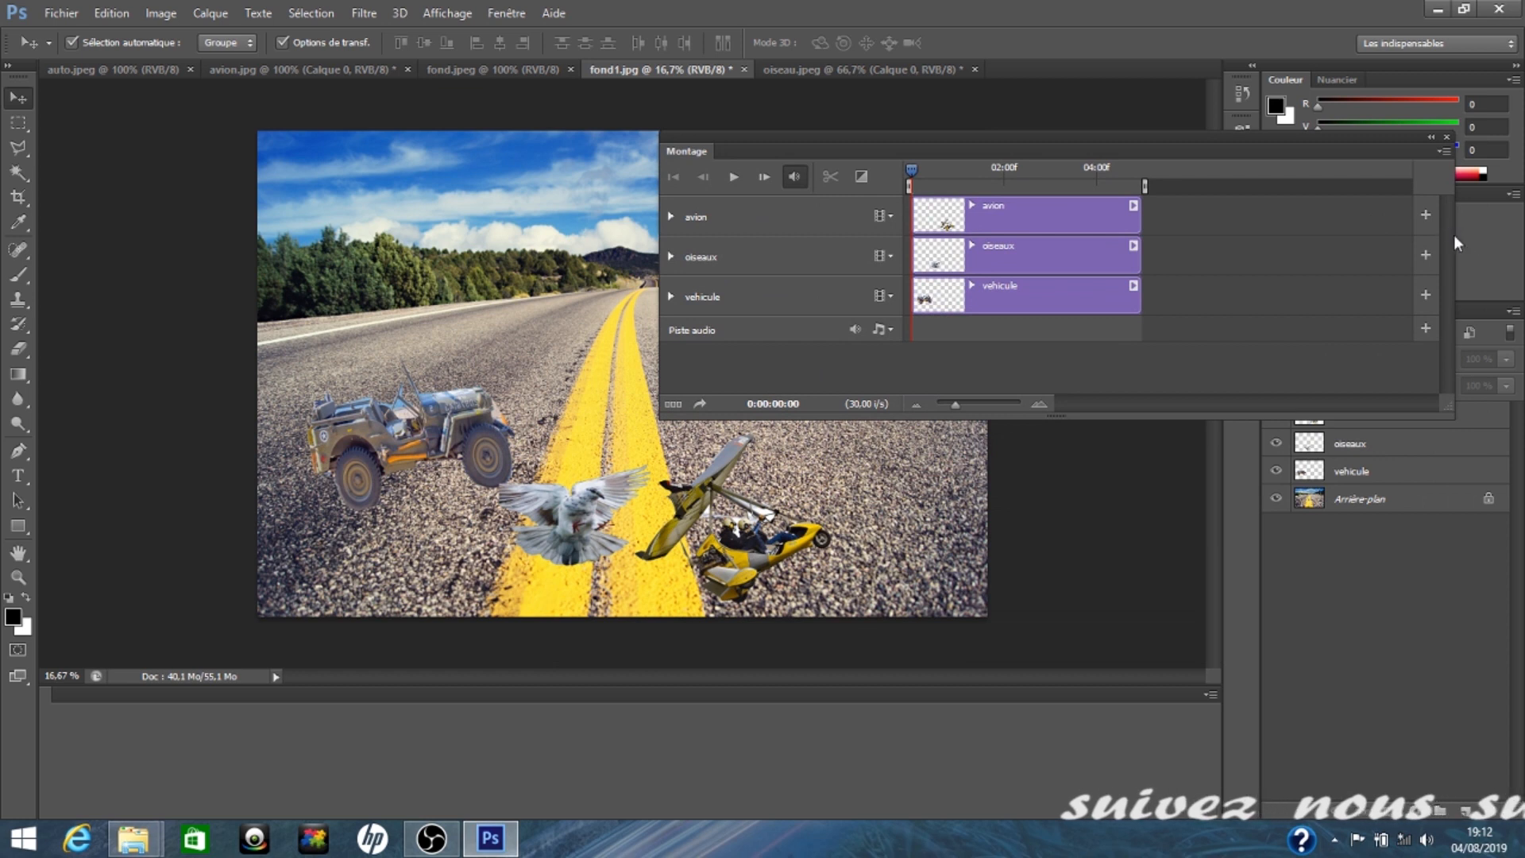
drag(1455, 238, 1283, 236)
drag(1081, 420, 1082, 657)
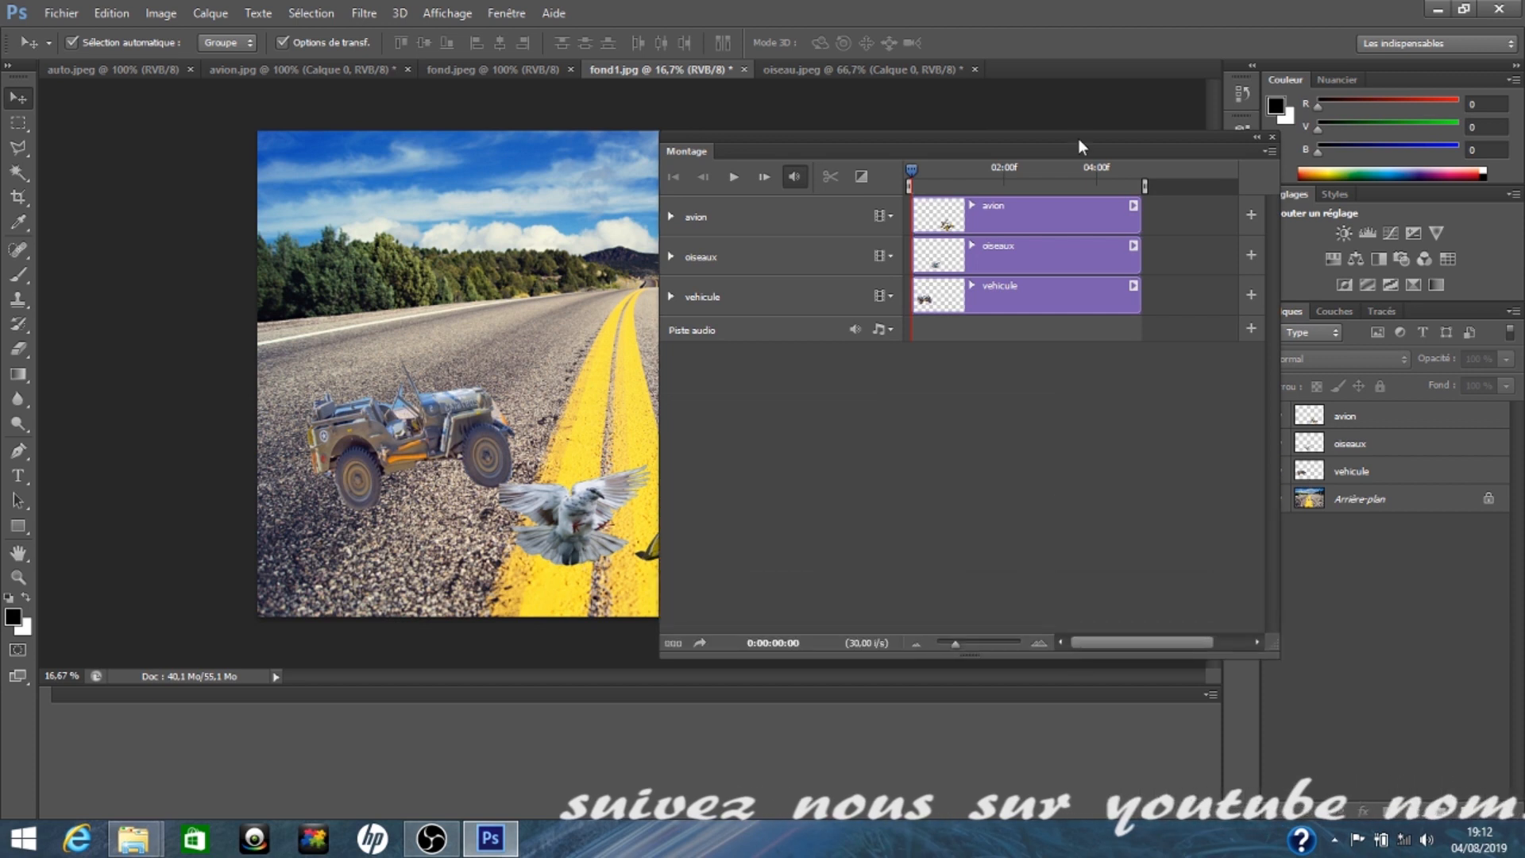
drag(1055, 148, 1000, 98)
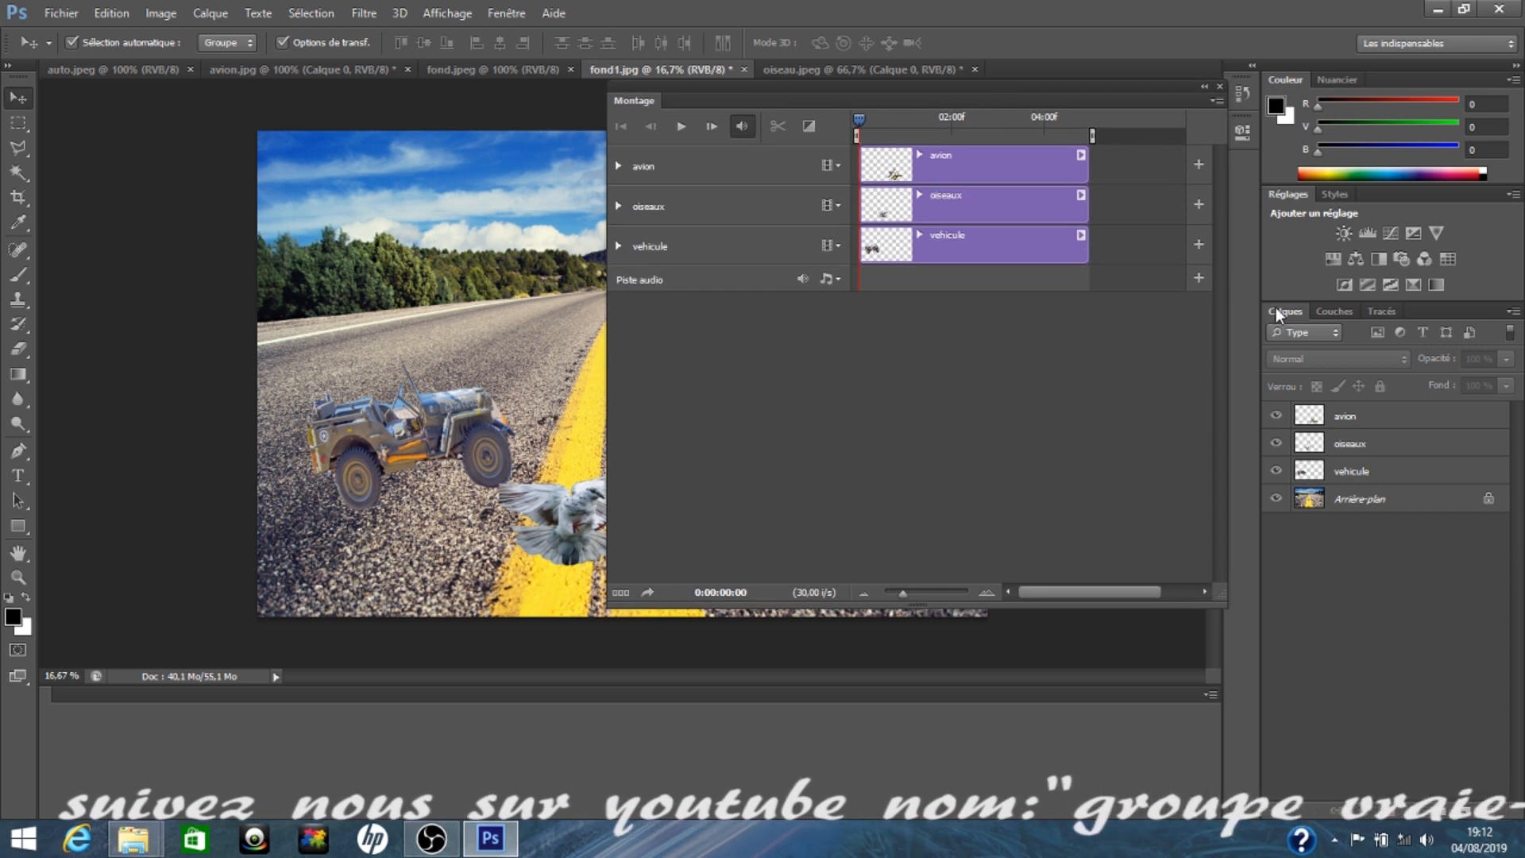
drag(1275, 308, 1252, 493)
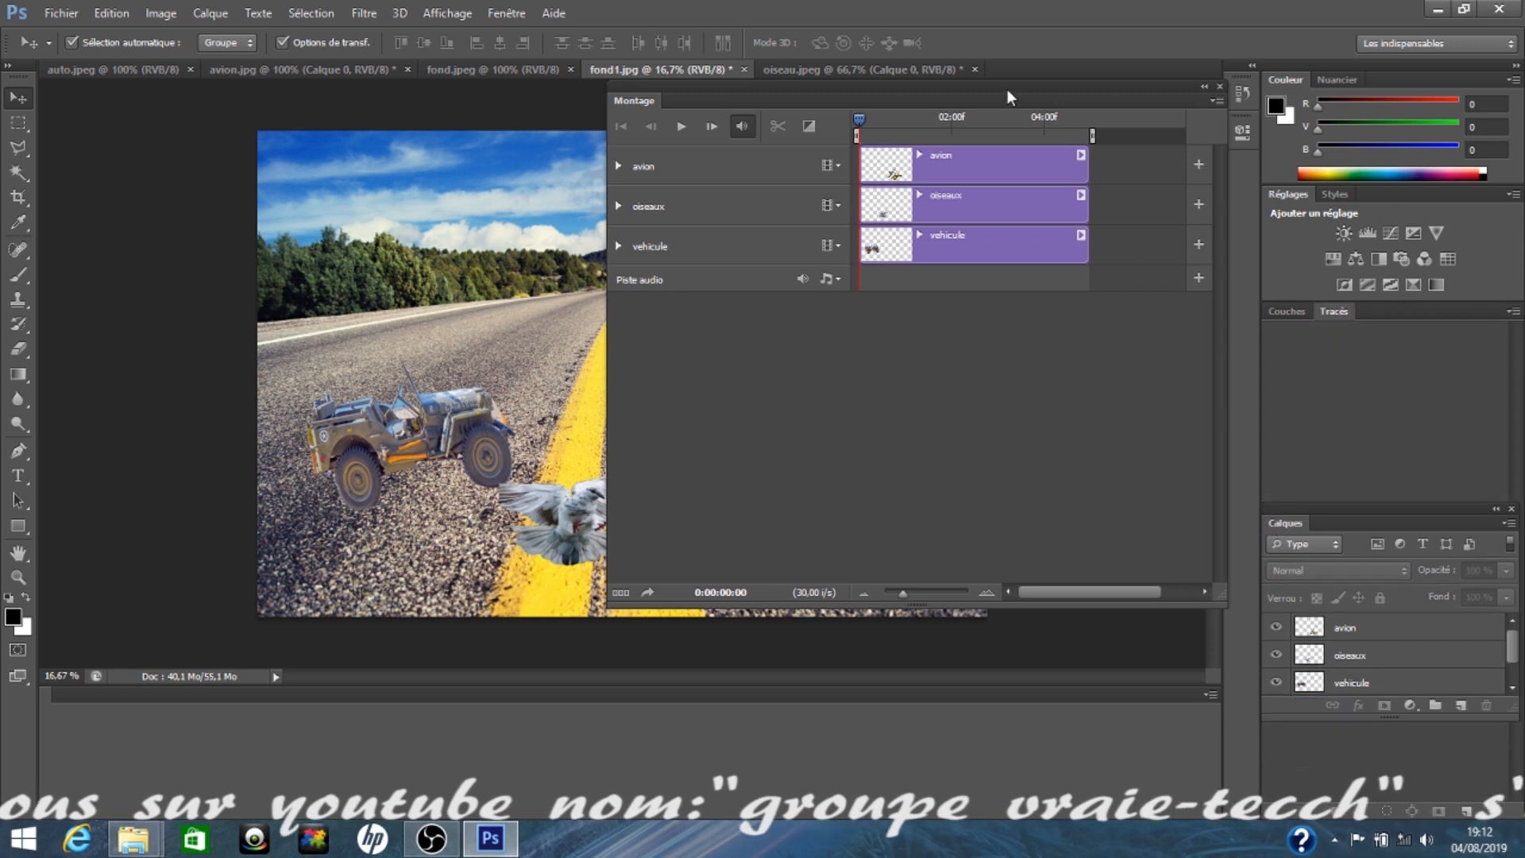
drag(1004, 83, 1289, 12)
Step: Duplicate the Arrière-plan layer within fond1.jpg as Arrière-plan copie
click(1350, 710)
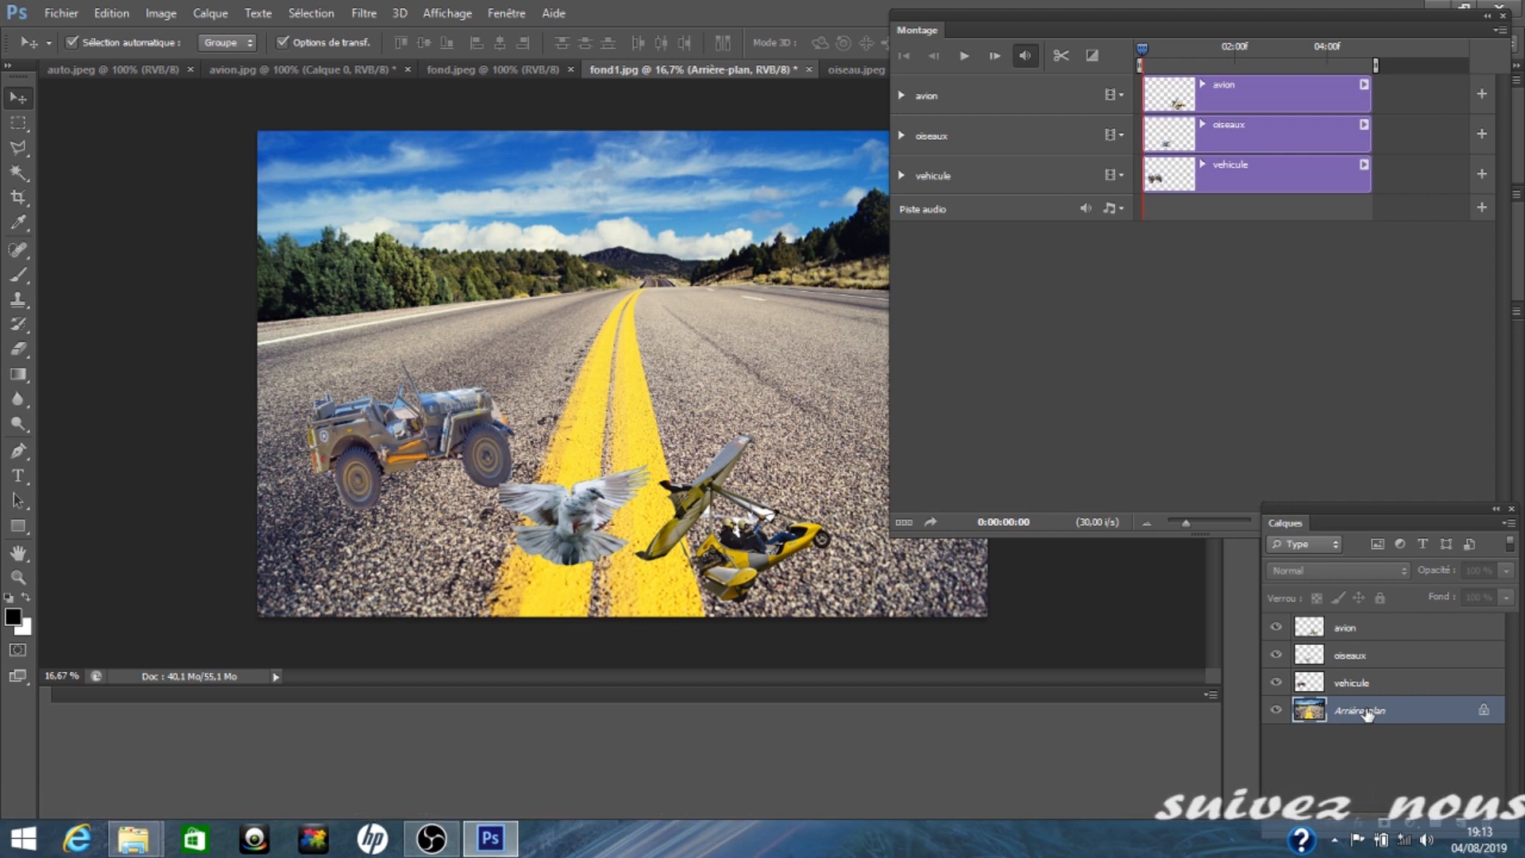
right_click(1366, 712)
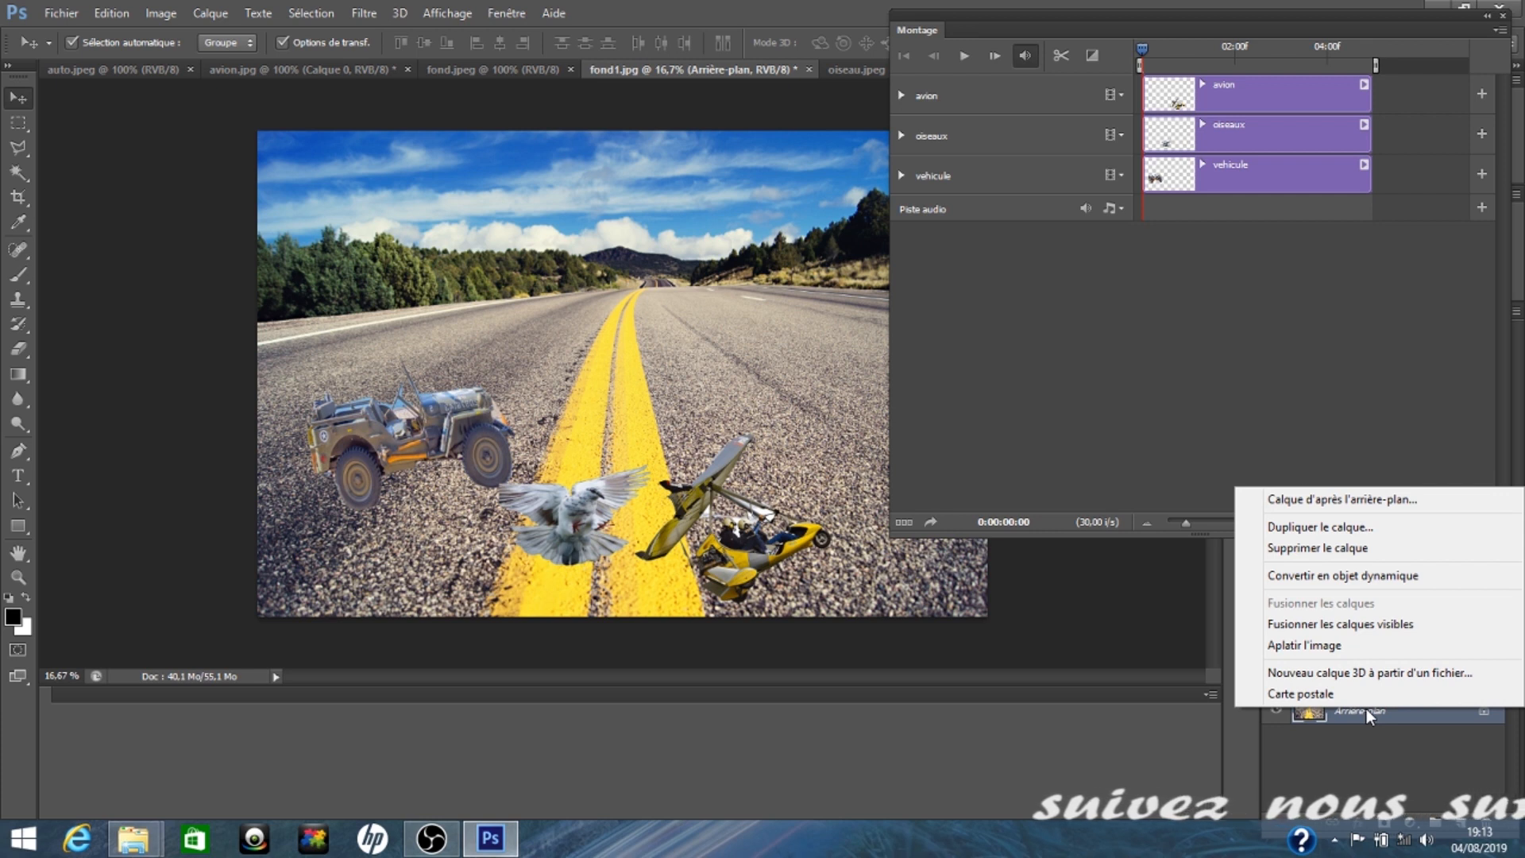
click(1342, 527)
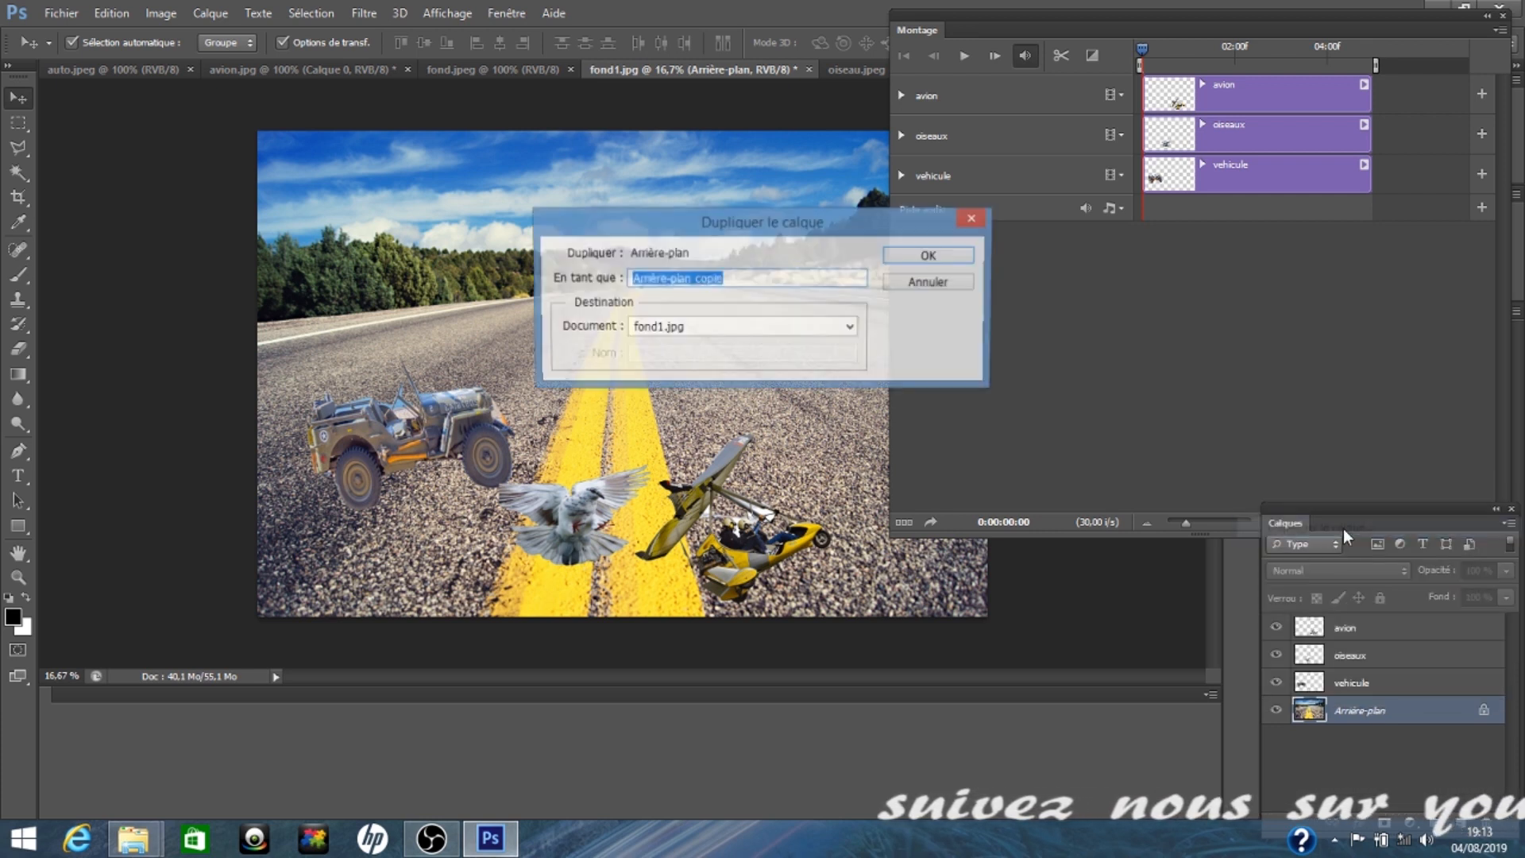
click(930, 255)
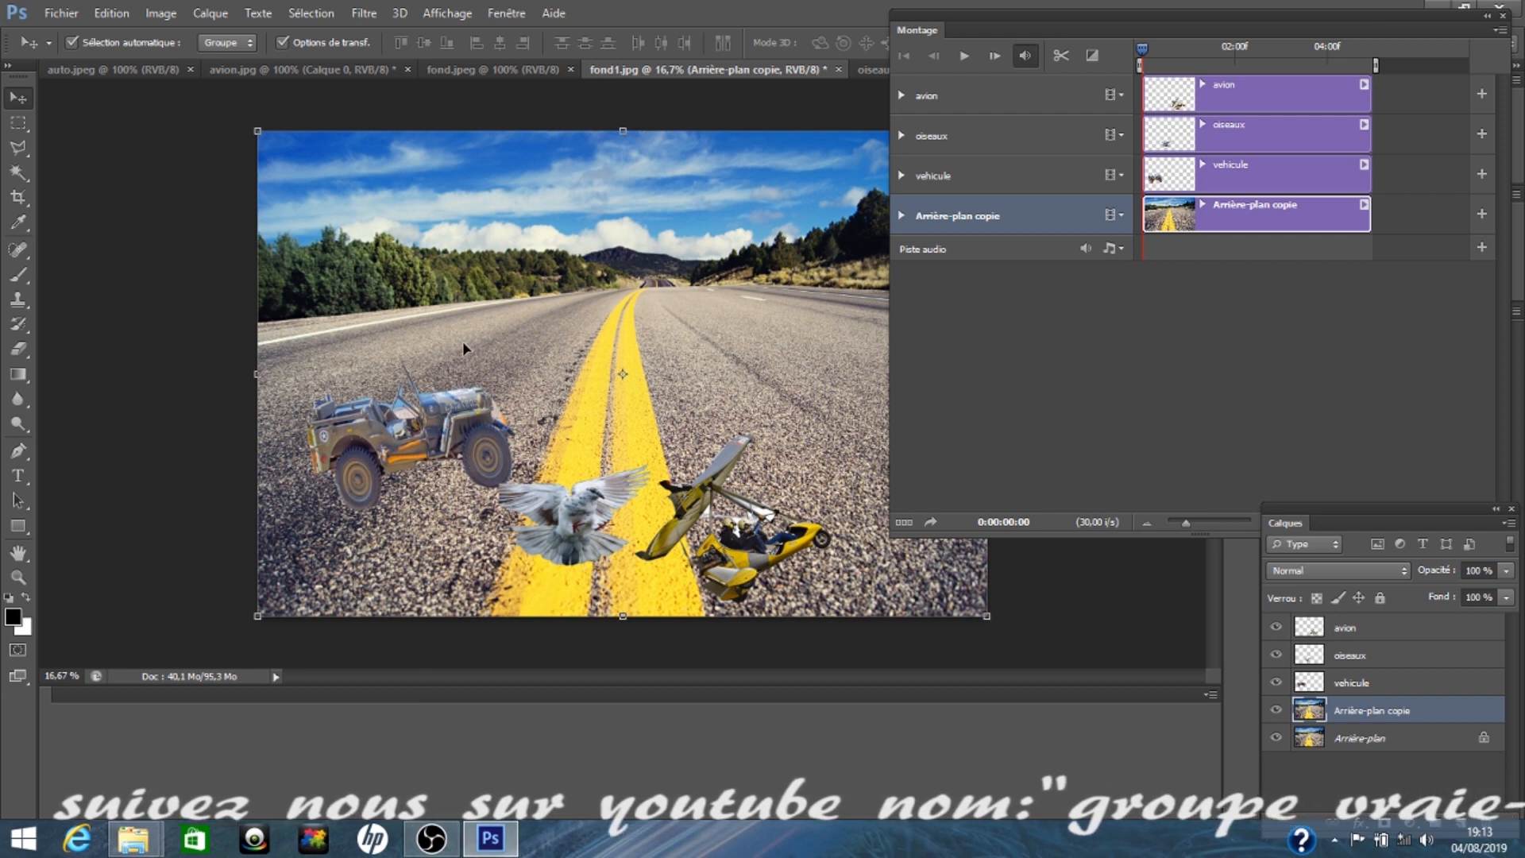
Step: Widen Arrière-plan copie beyond both sides of the canvas to about 146% width, keeping 100% height, and apply the transformation
key(ctrl+t)
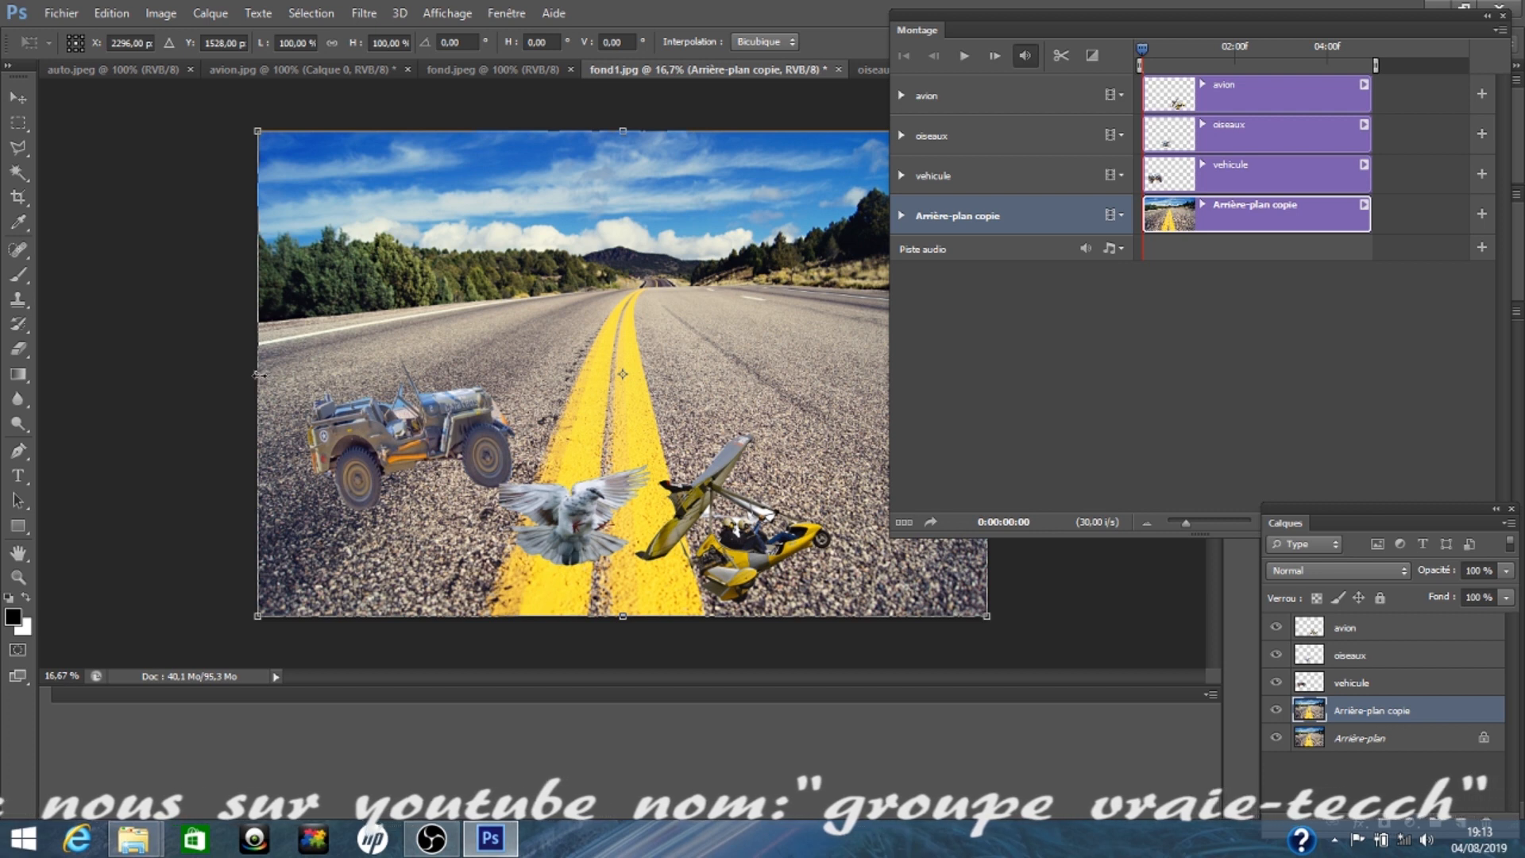
drag(244, 372, 92, 361)
drag(79, 360, 77, 360)
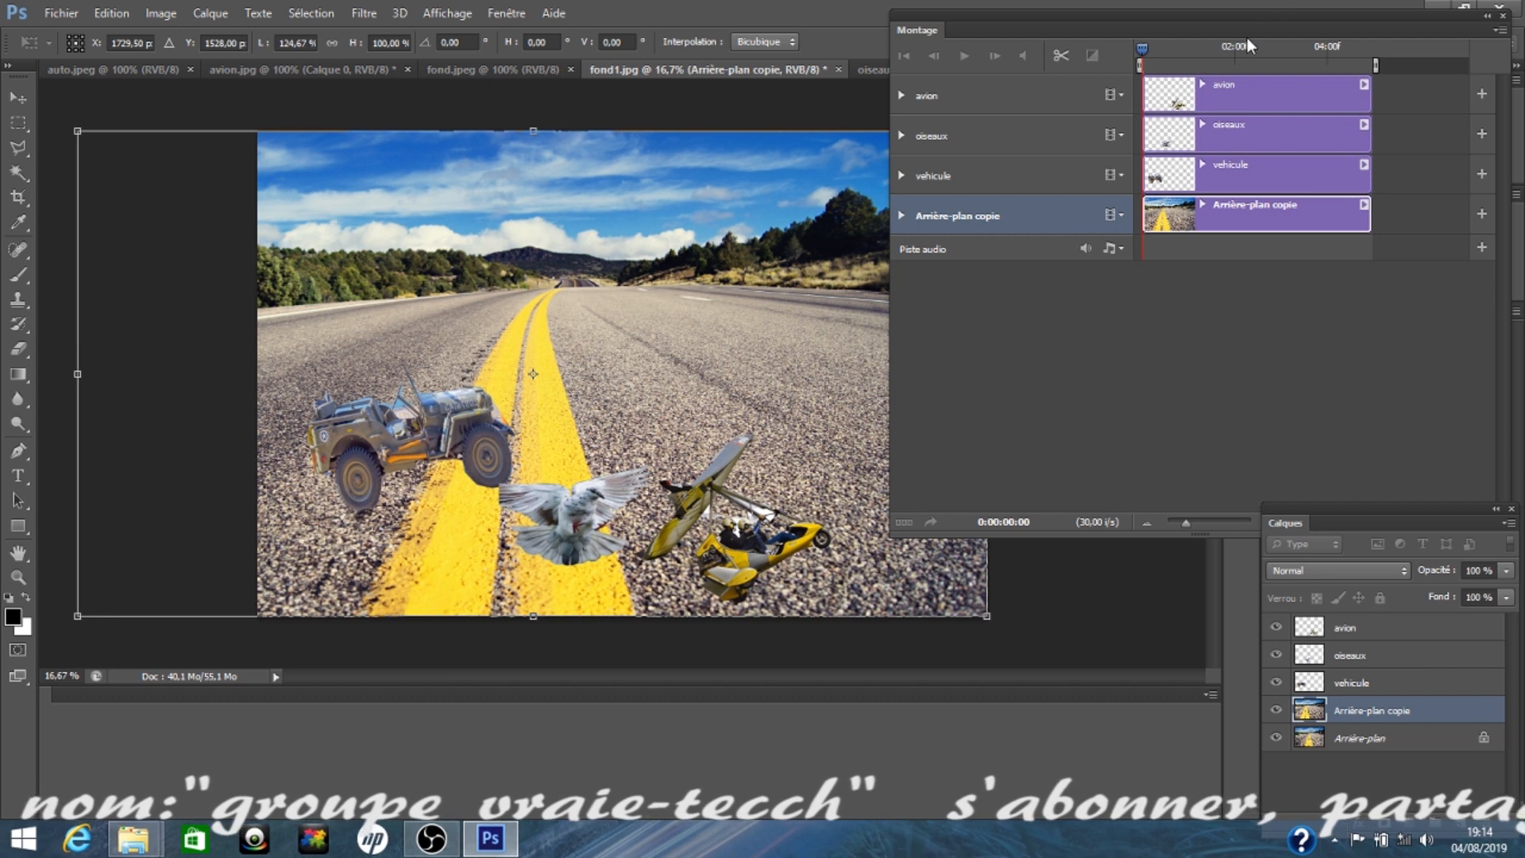
drag(989, 556, 1146, 560)
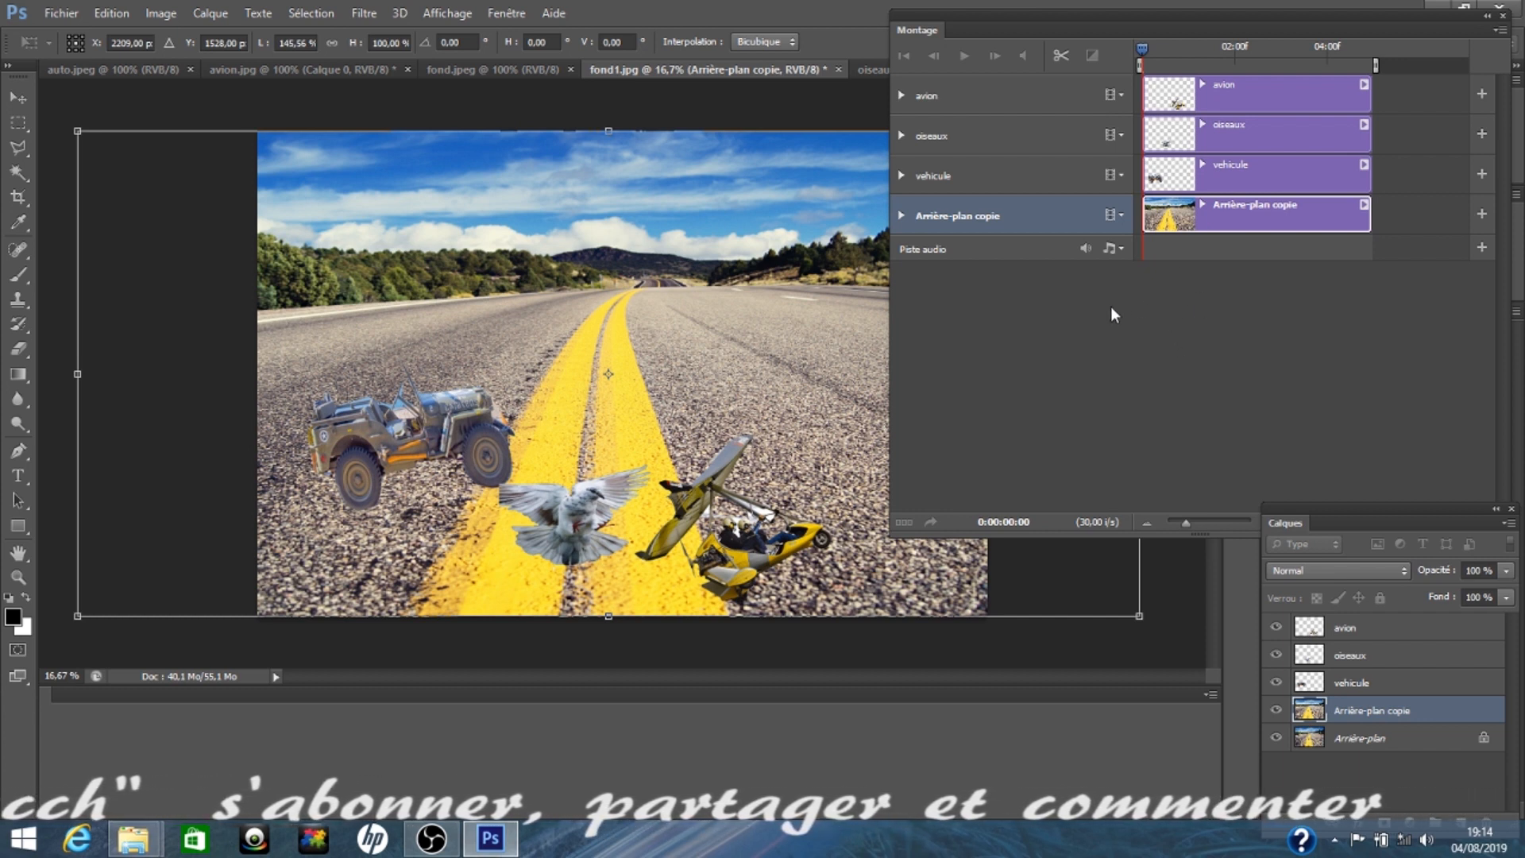
key(Return)
drag(1376, 64, 1312, 64)
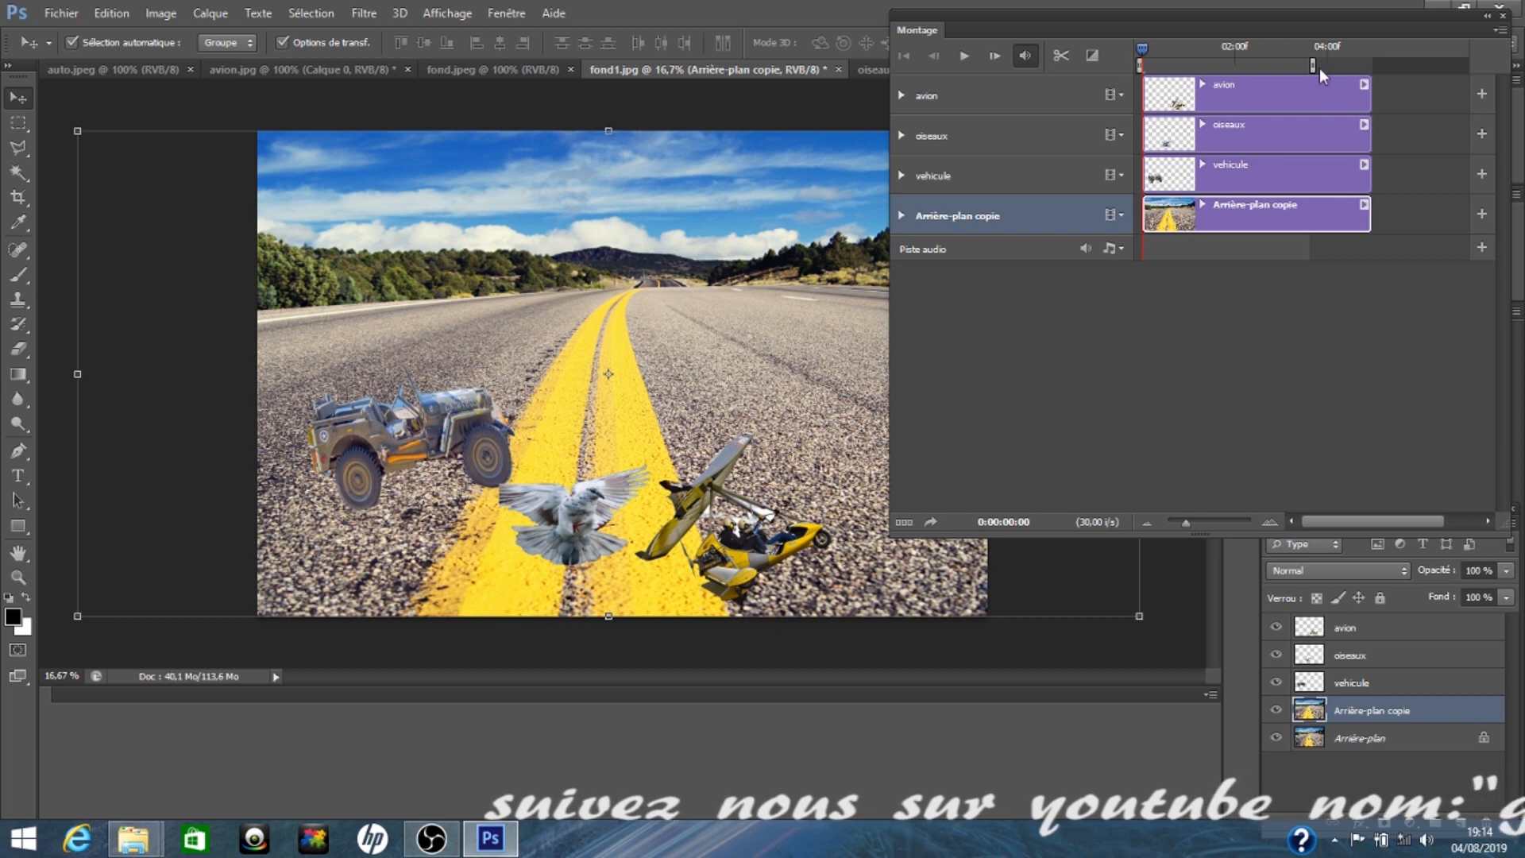
drag(1313, 65, 1370, 64)
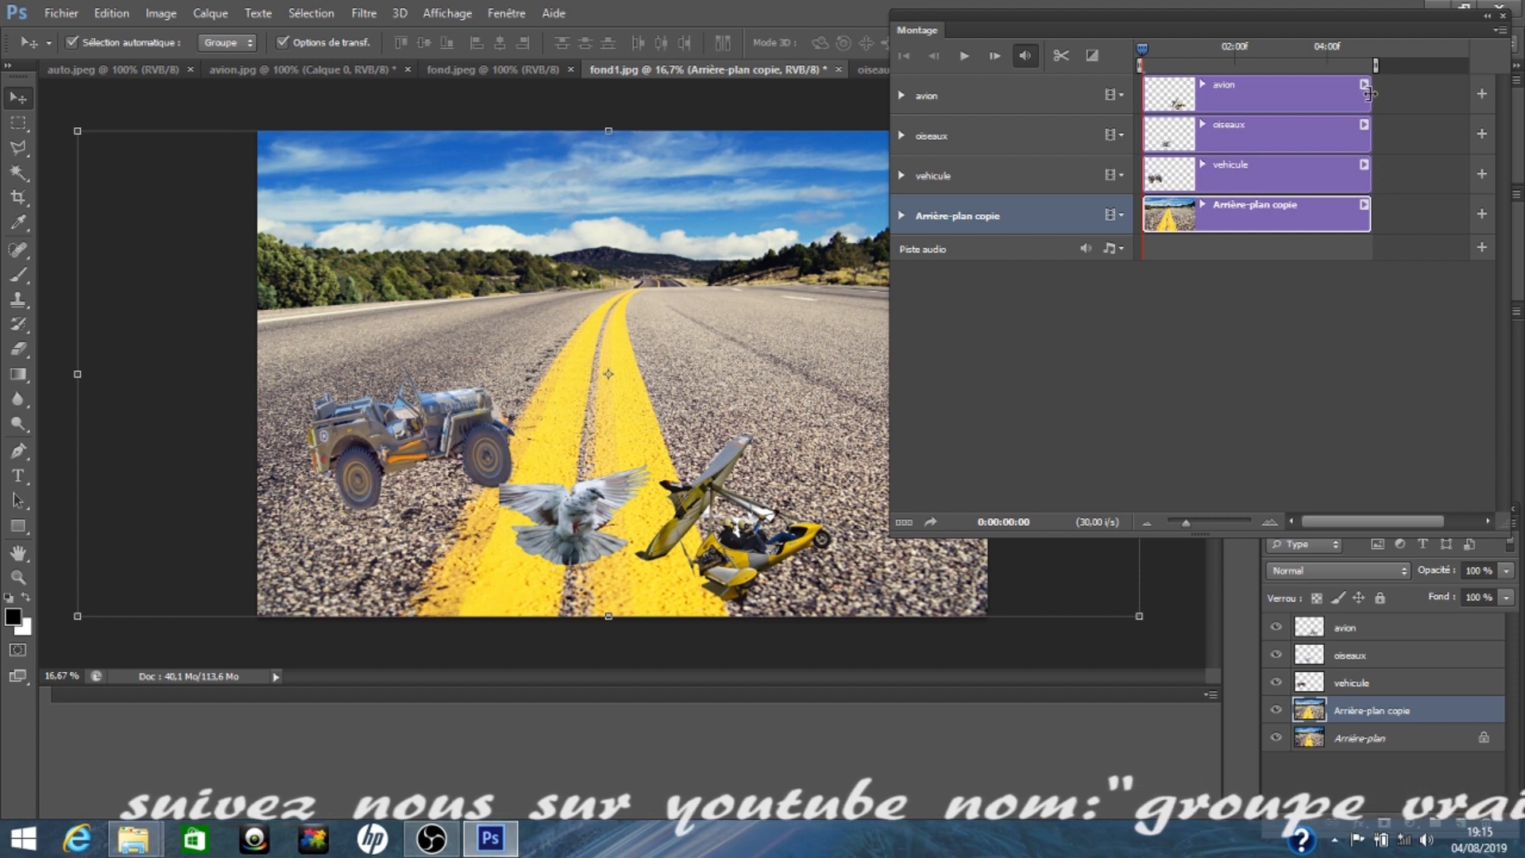
click(1369, 94)
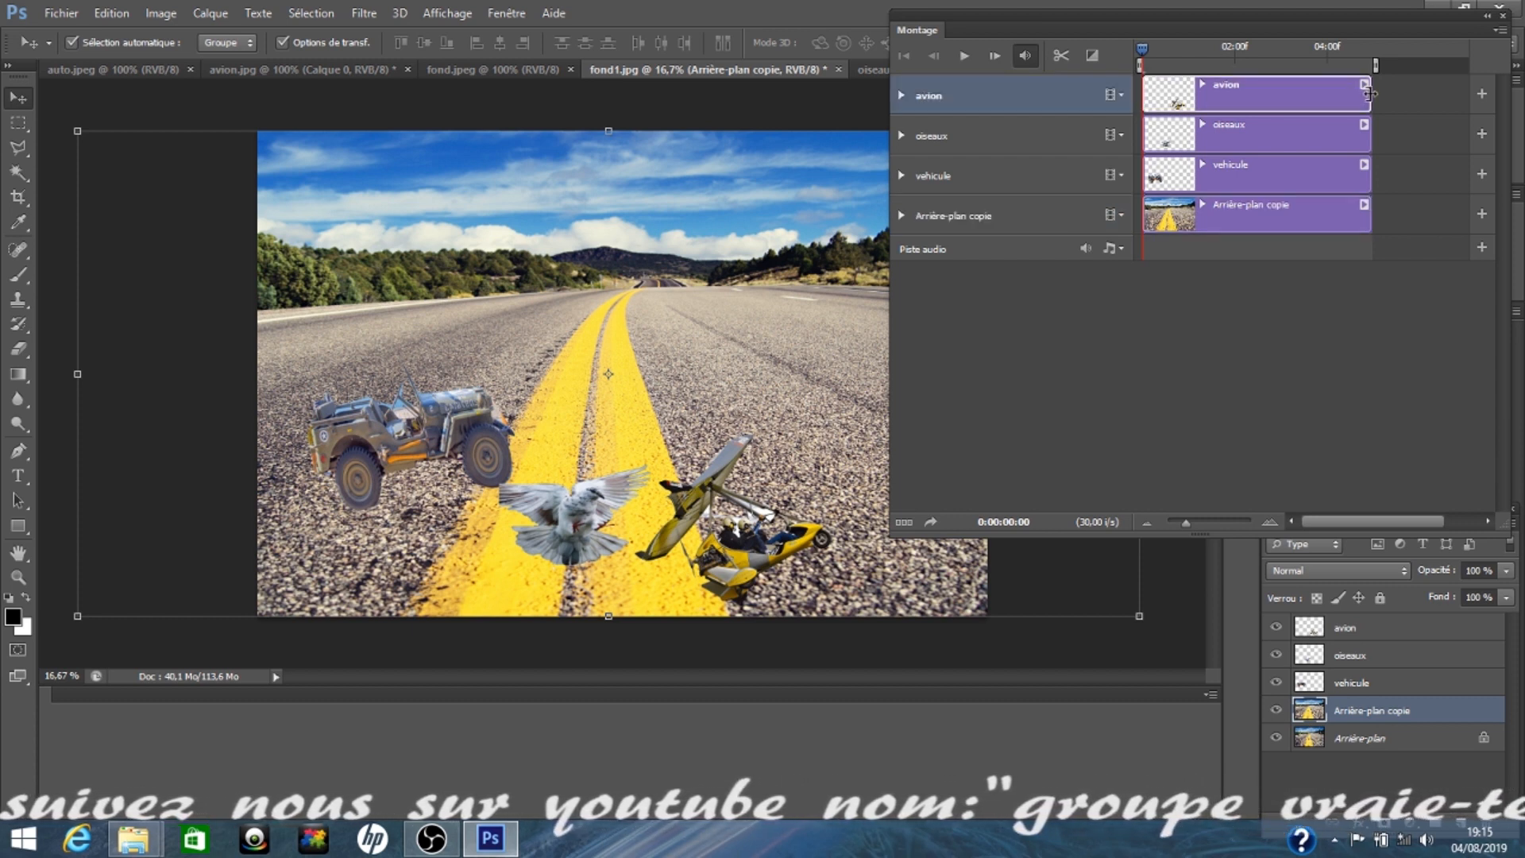
mouse_move(1368, 92)
mouse_down()
mouse_move(1301, 98)
mouse_move(1369, 93)
mouse_up()
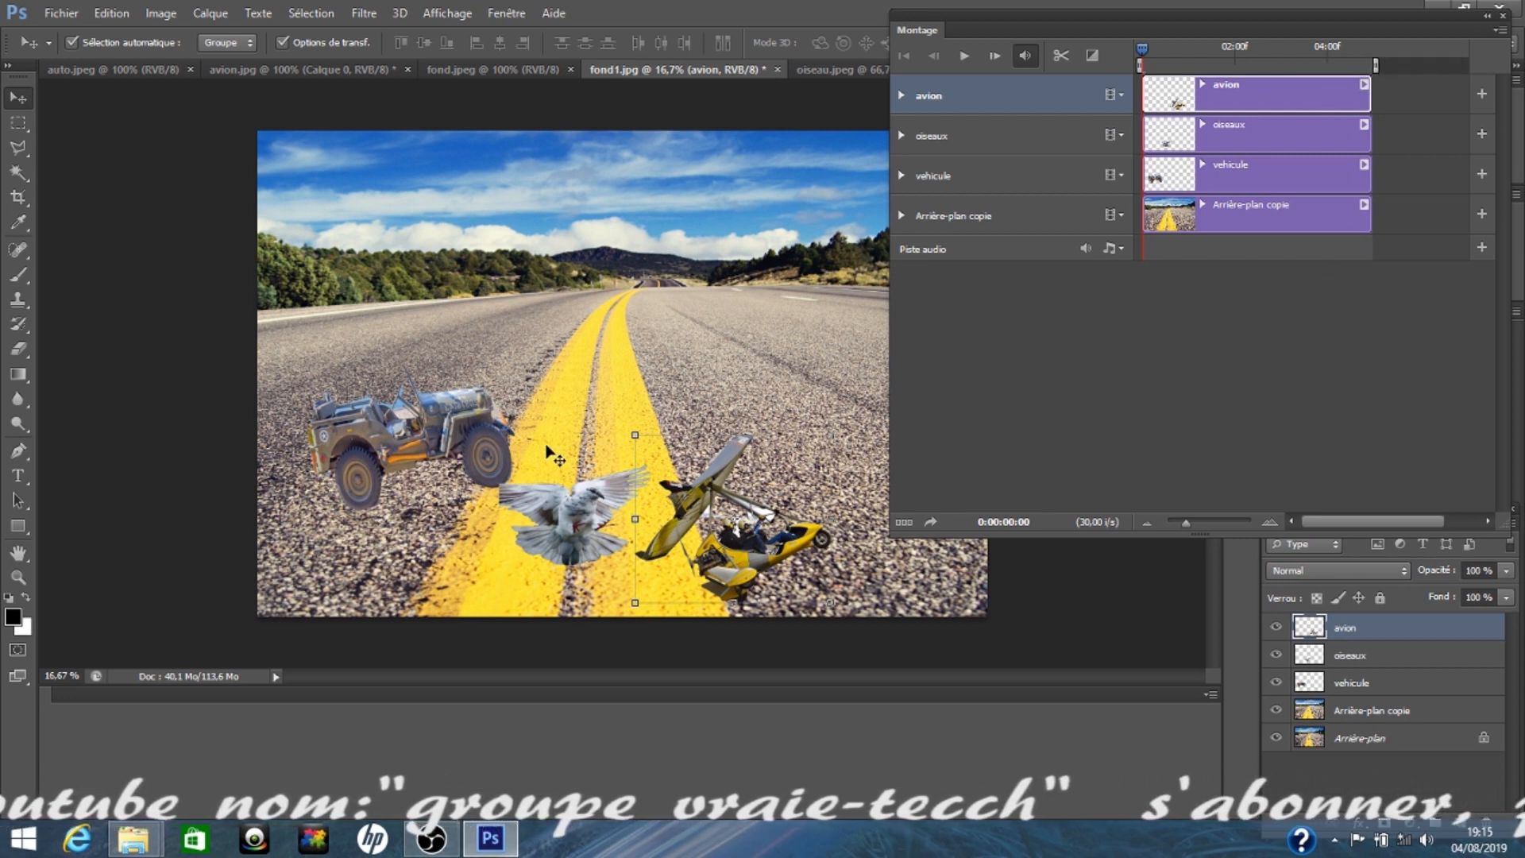
Step: Expand the Arrière-plan copie track and enable Position animation with a first keyframe at 0:00:00:04
click(385, 192)
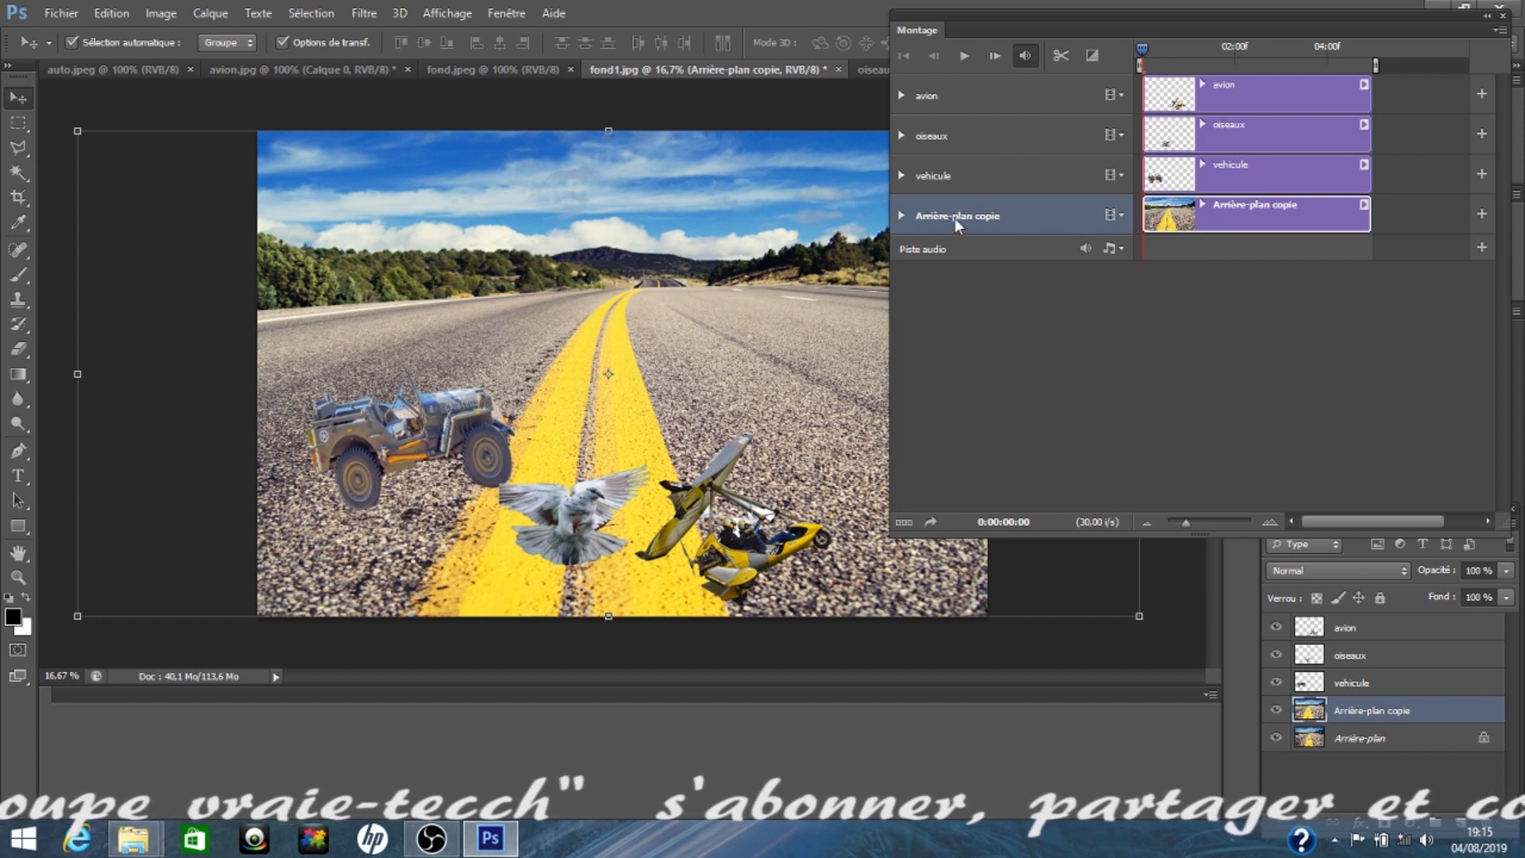
click(902, 216)
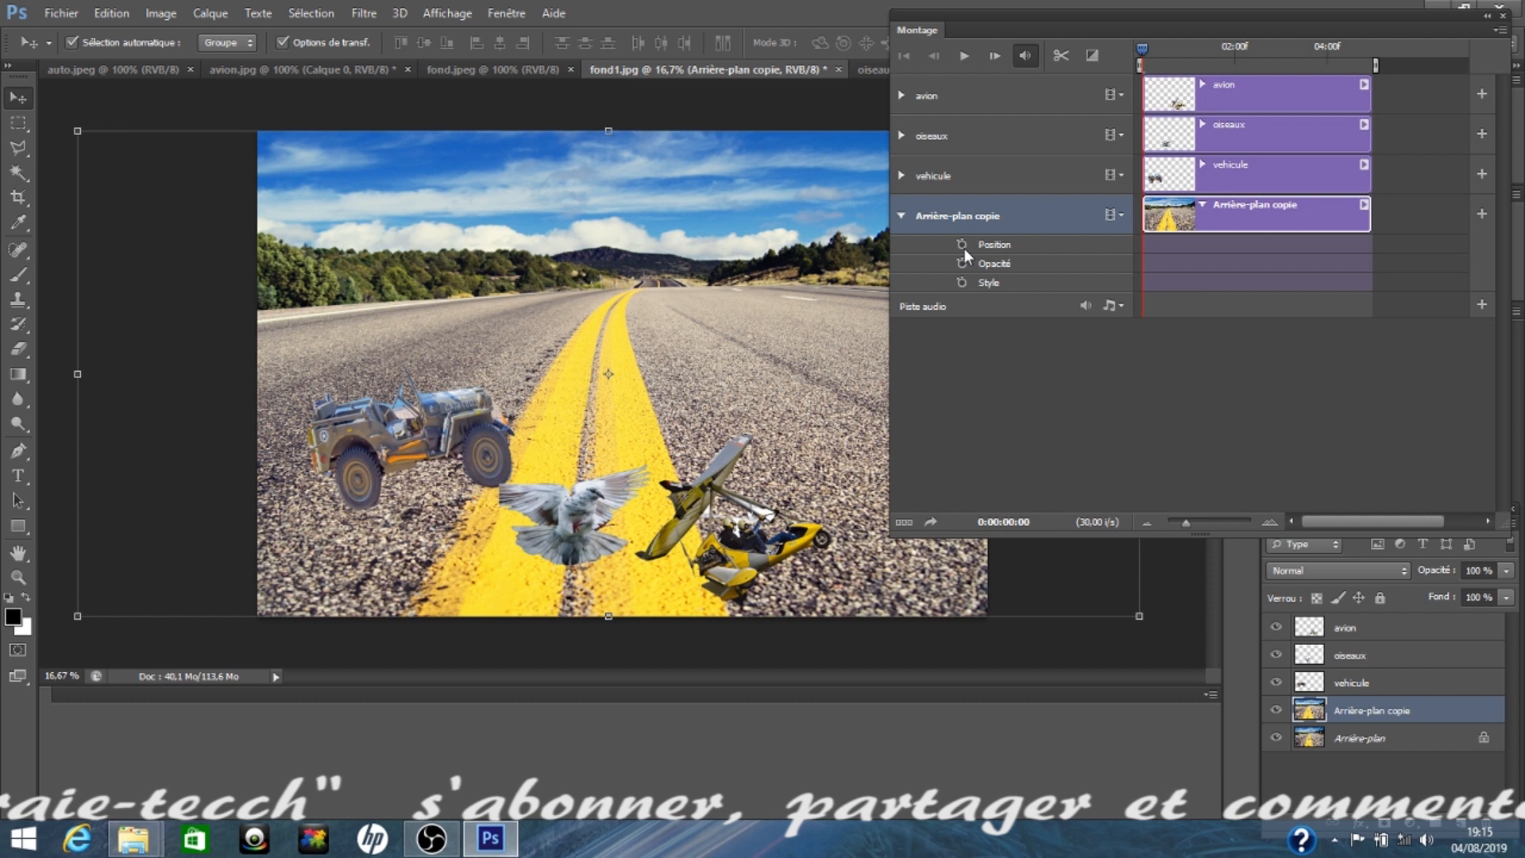
click(1144, 50)
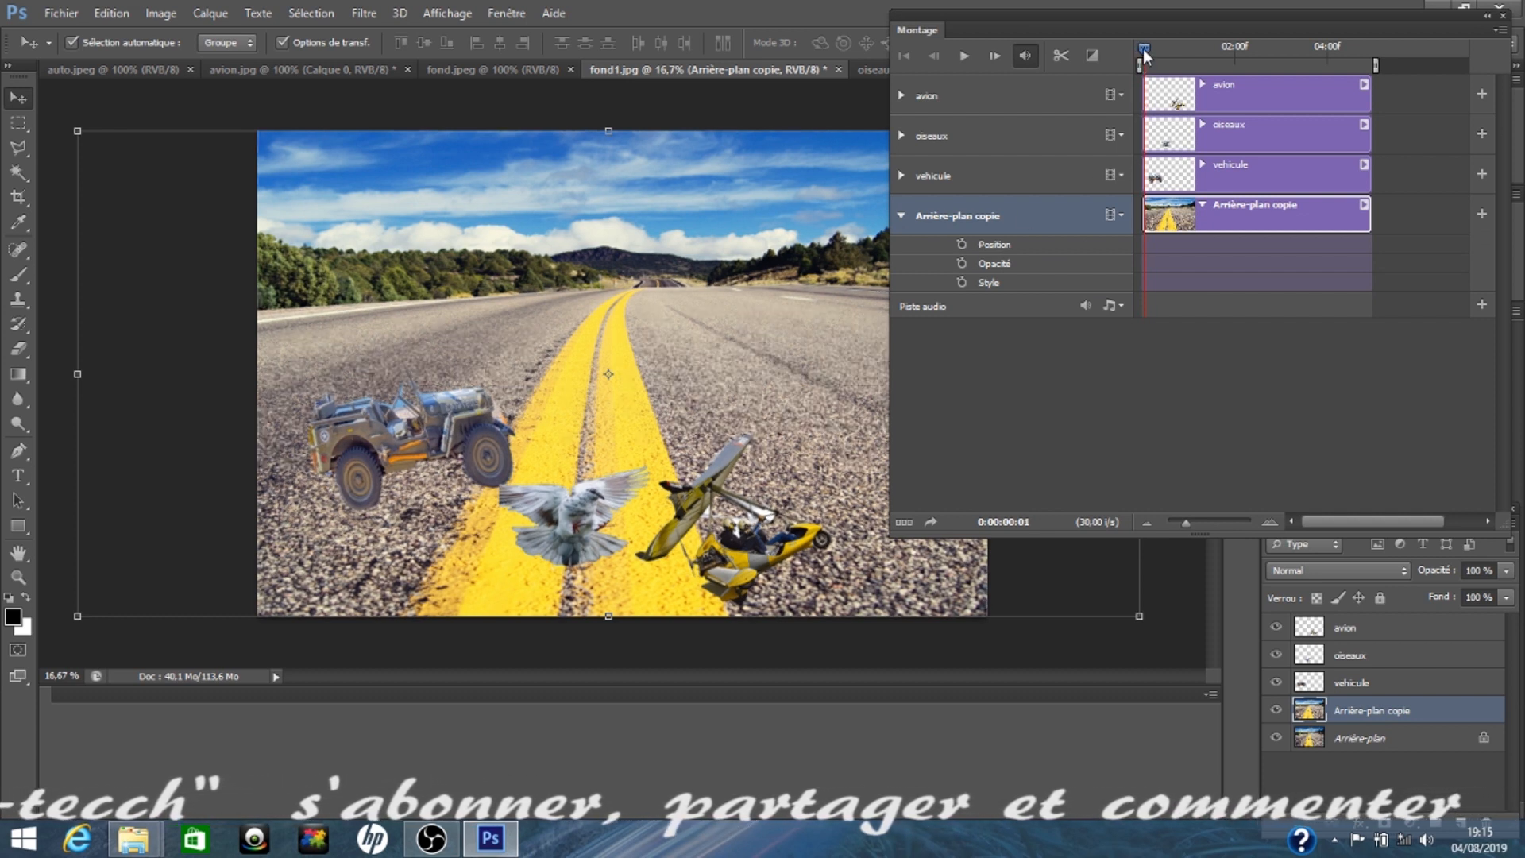
drag(1143, 50, 1149, 54)
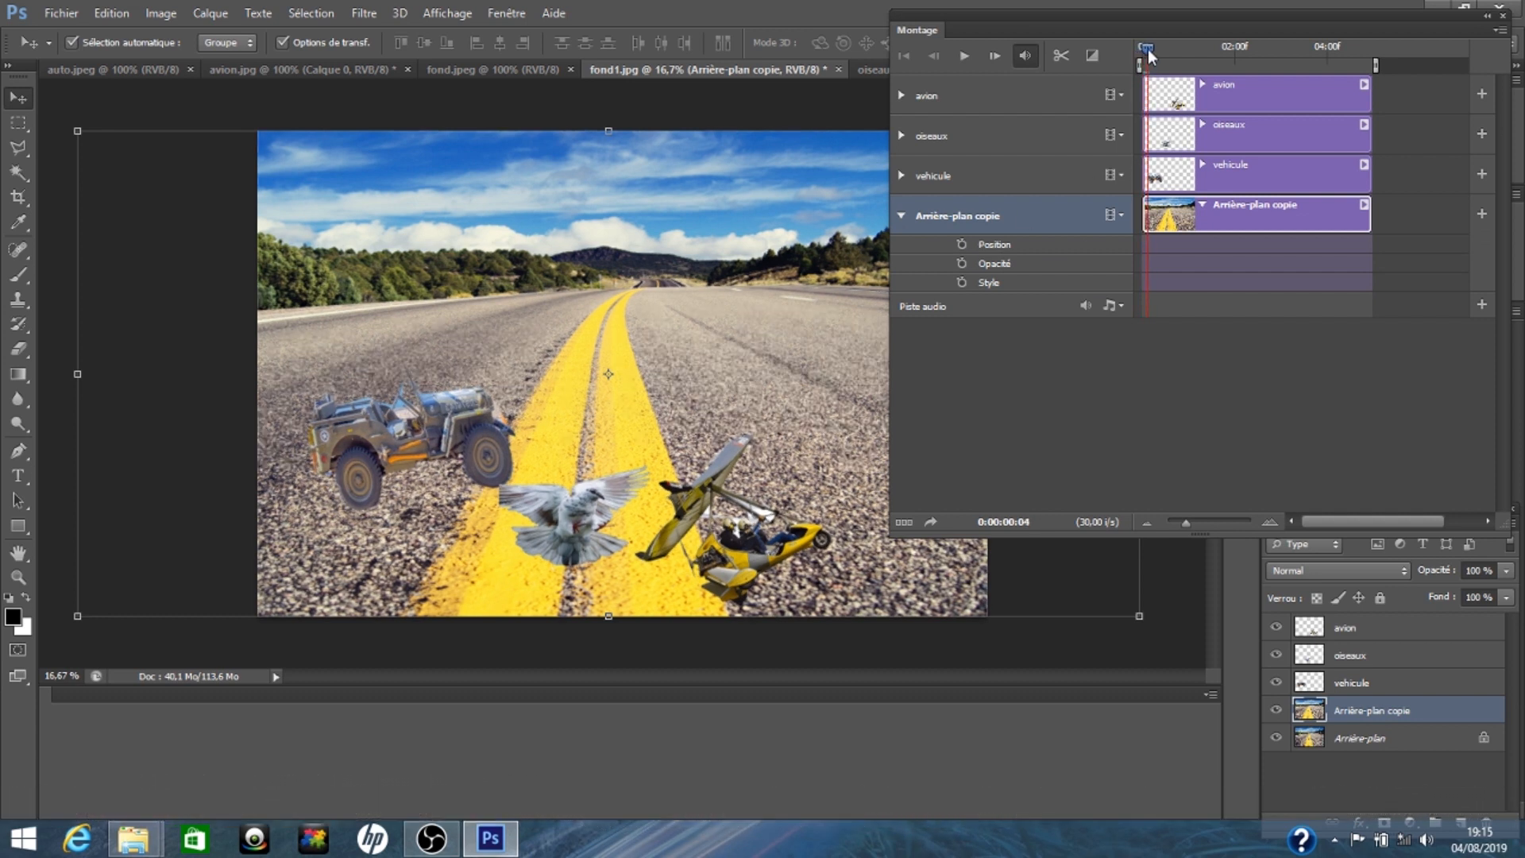
click(962, 244)
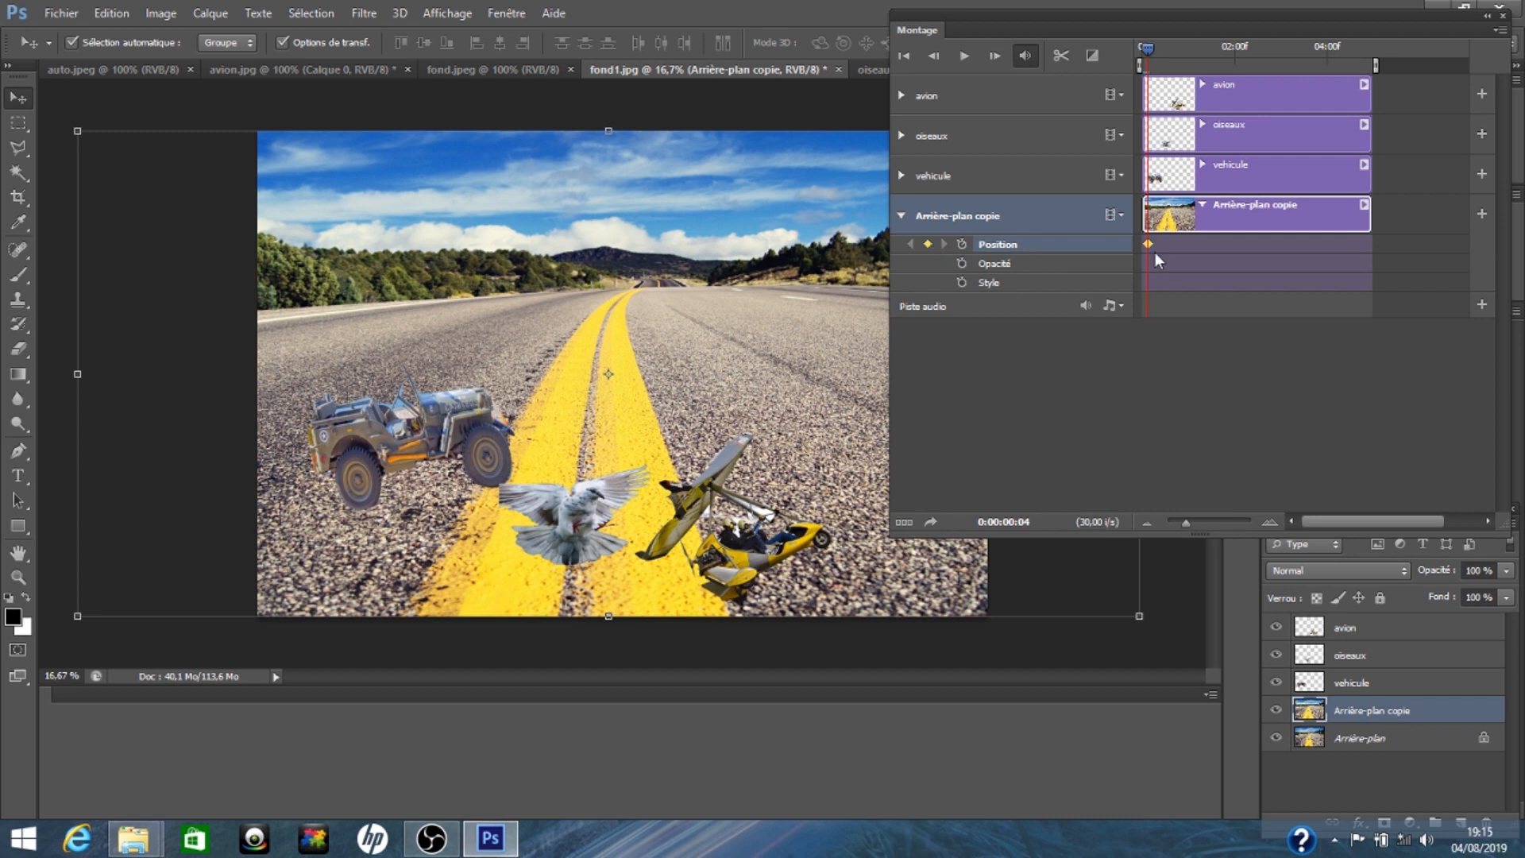
Step: Add a Position keyframe at 0:00:04:26 by shifting Arrière-plan copie left until its right edge nearly meets the canvas edge
click(1147, 48)
drag(1165, 51, 1367, 79)
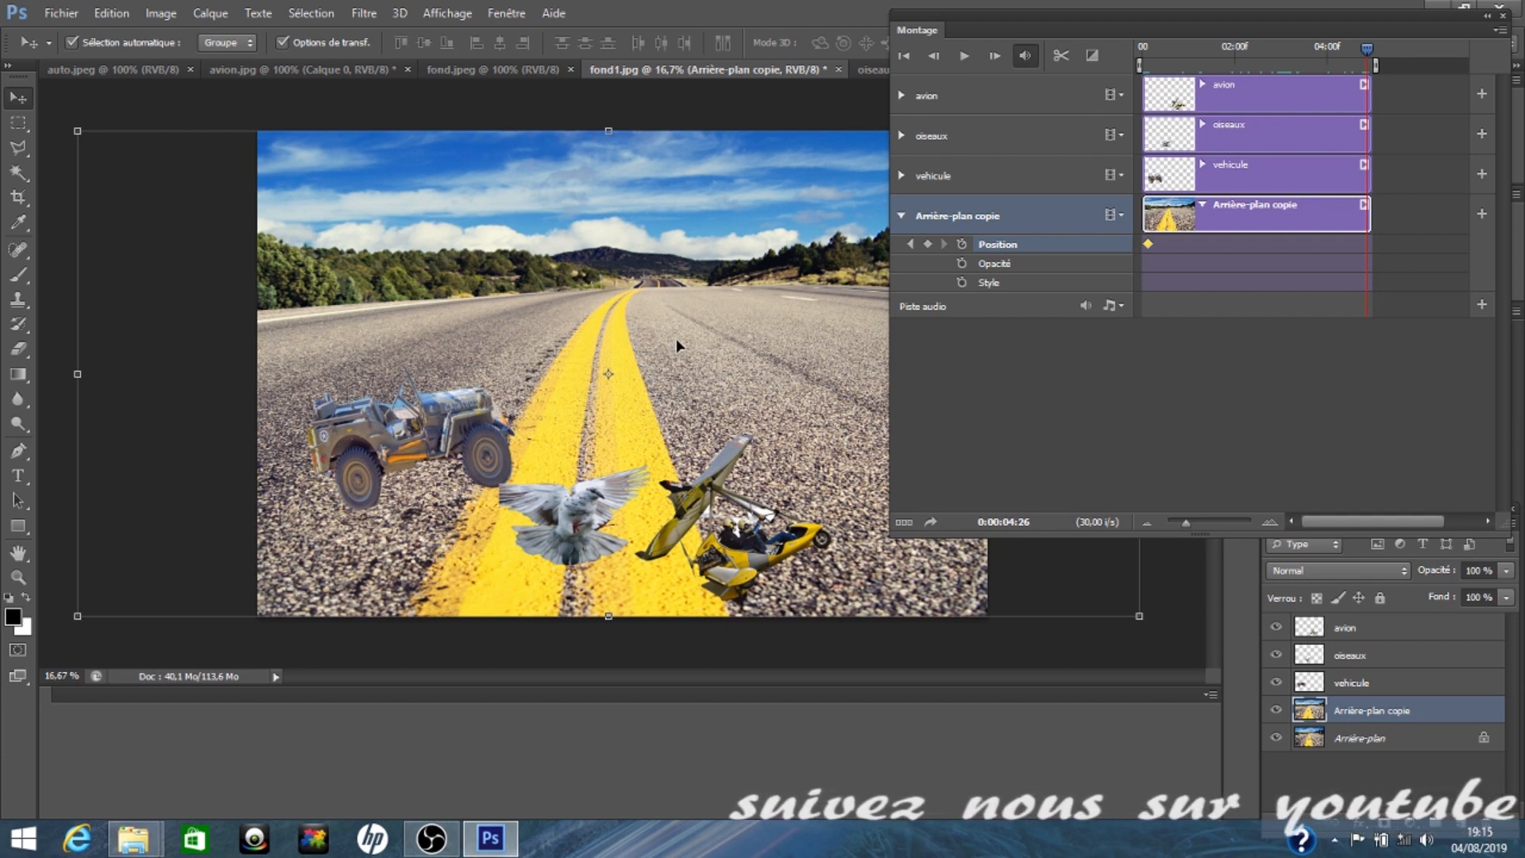
drag(678, 345, 533, 340)
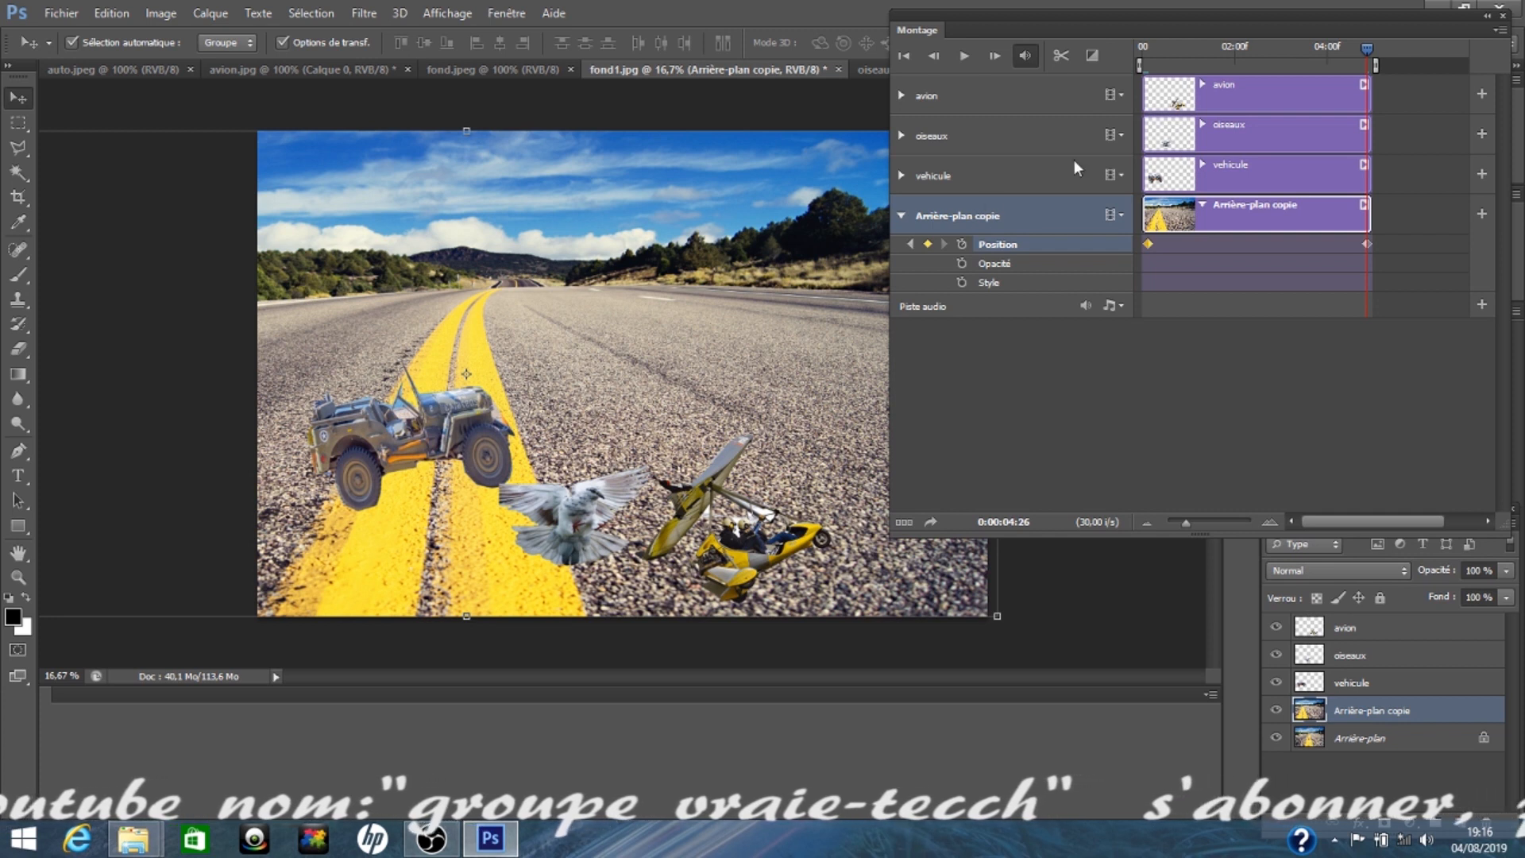
Step: Preview the background's movement by playing the timeline from near its start, and stop the playback
drag(1365, 48, 1147, 80)
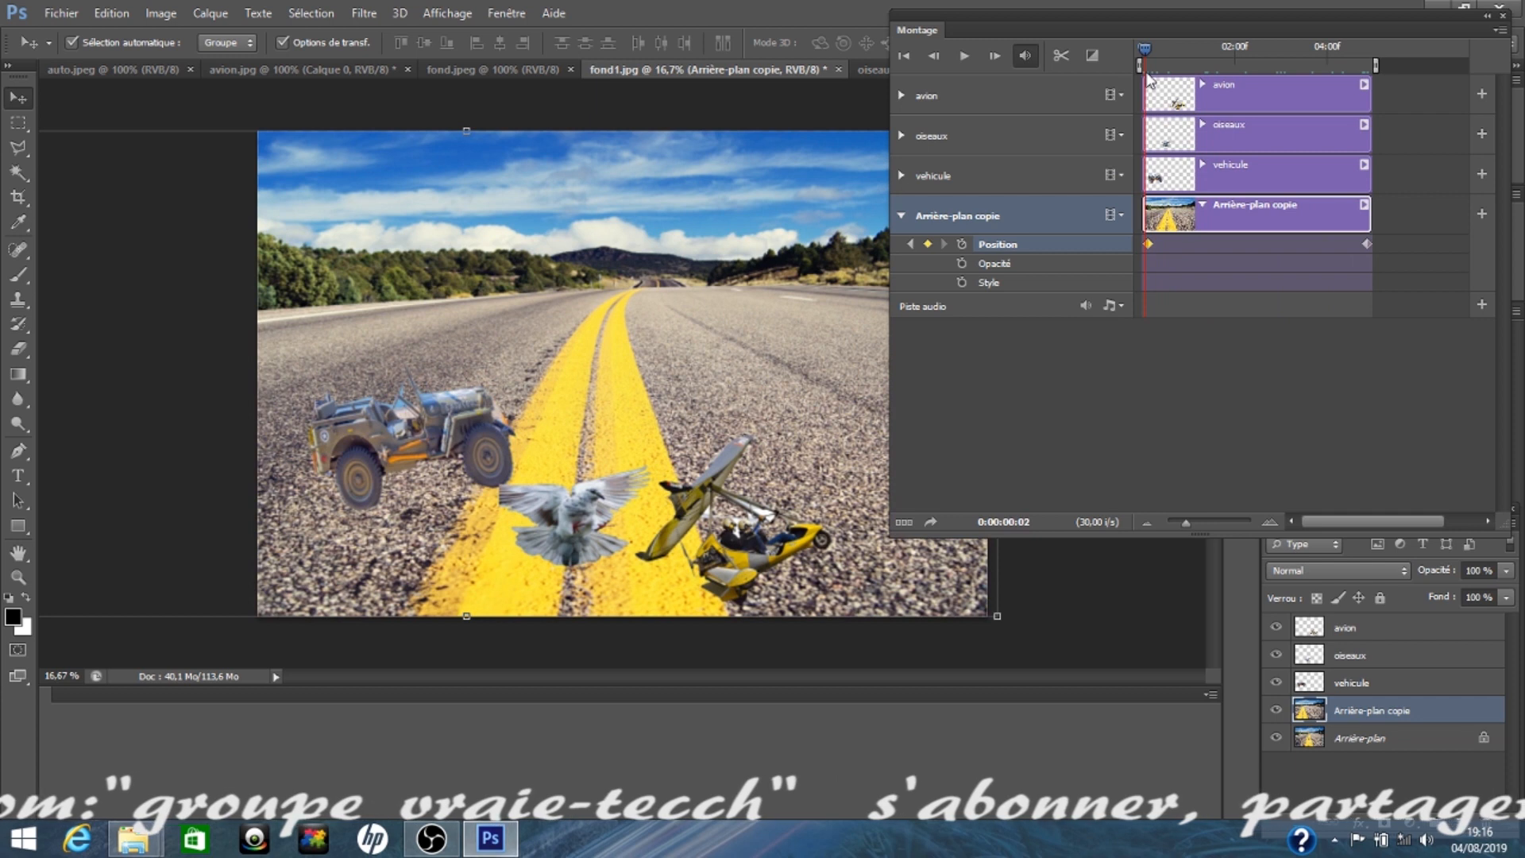
click(965, 57)
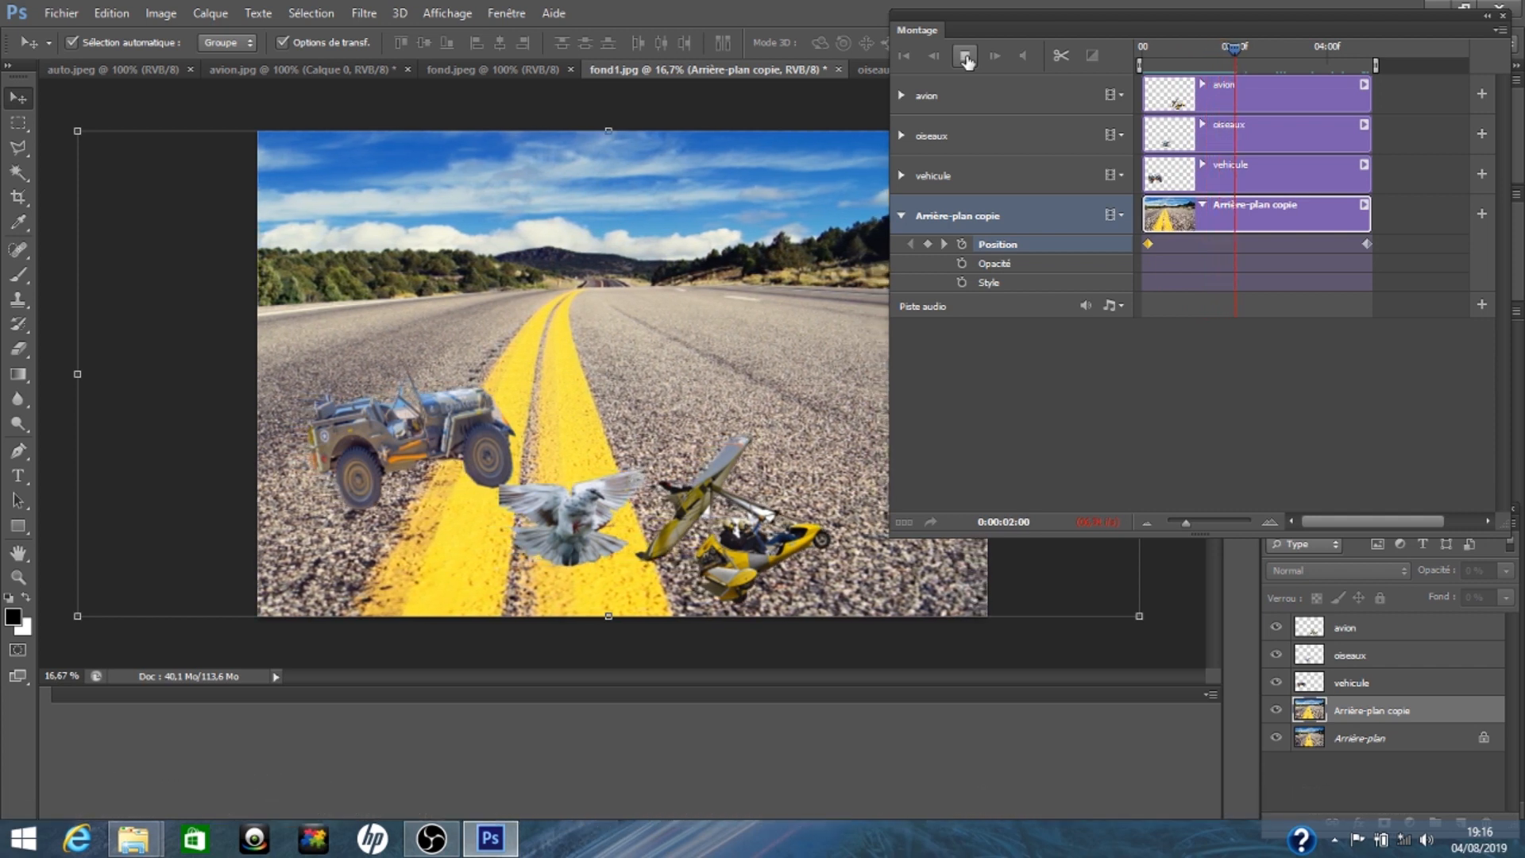
click(965, 56)
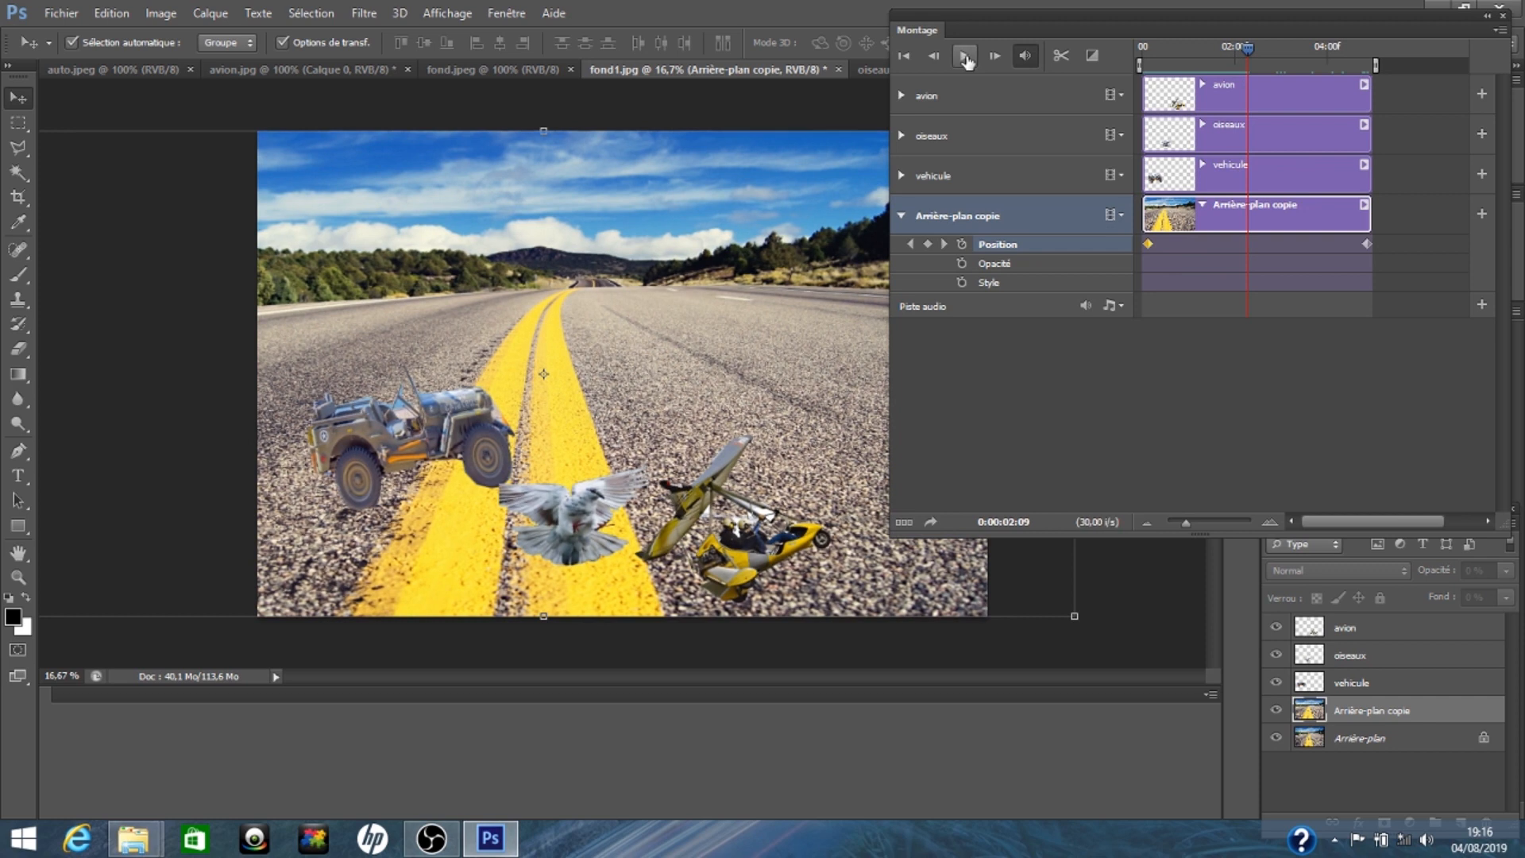
Step: Expand the vehicule track and enable Position animation with a first keyframe at 0:00:00:03
drag(1245, 47, 1142, 54)
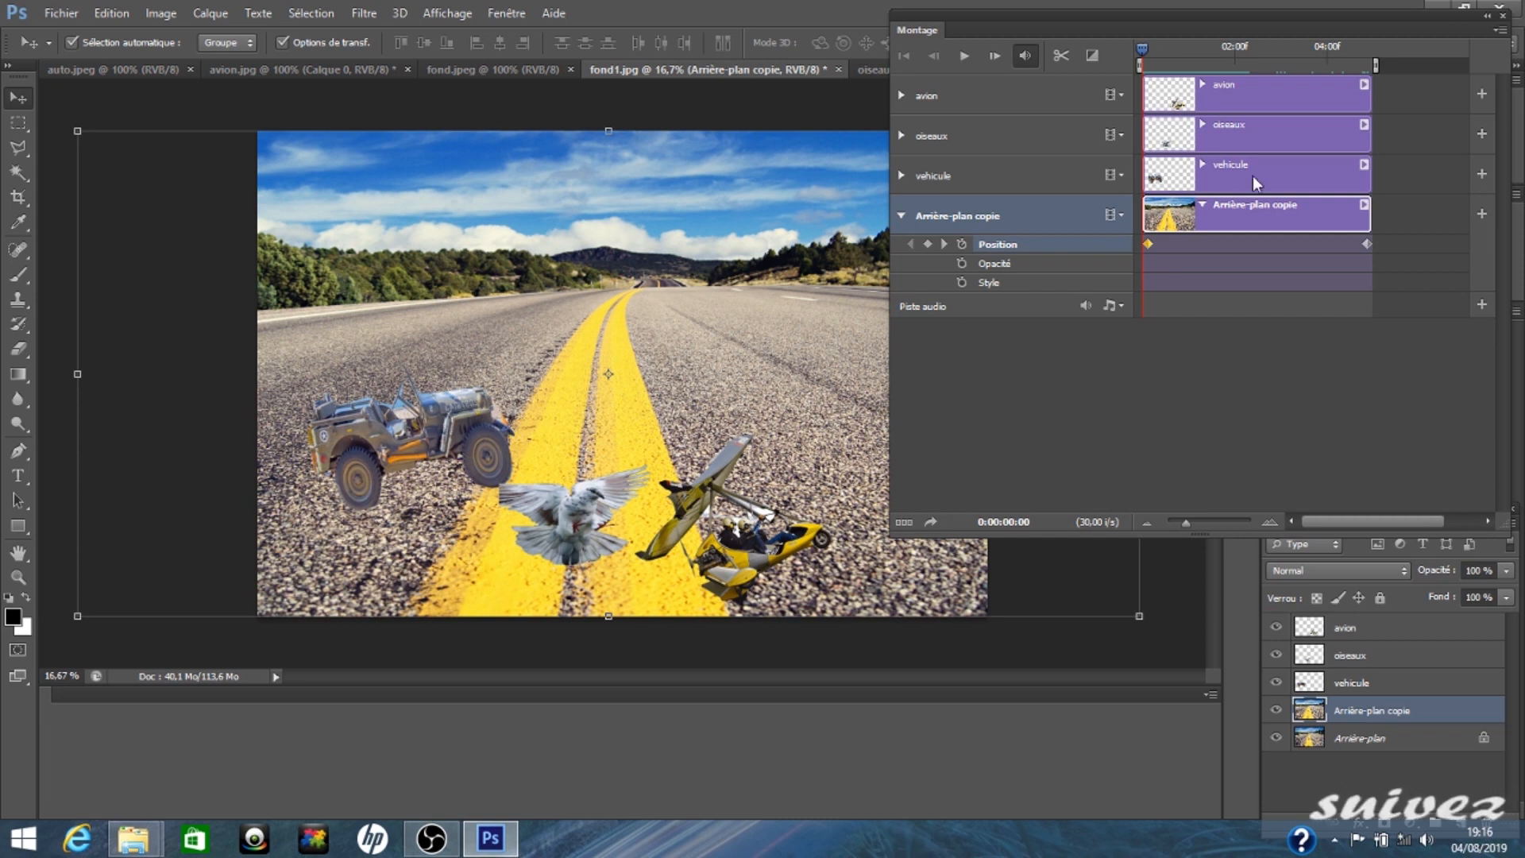
click(901, 175)
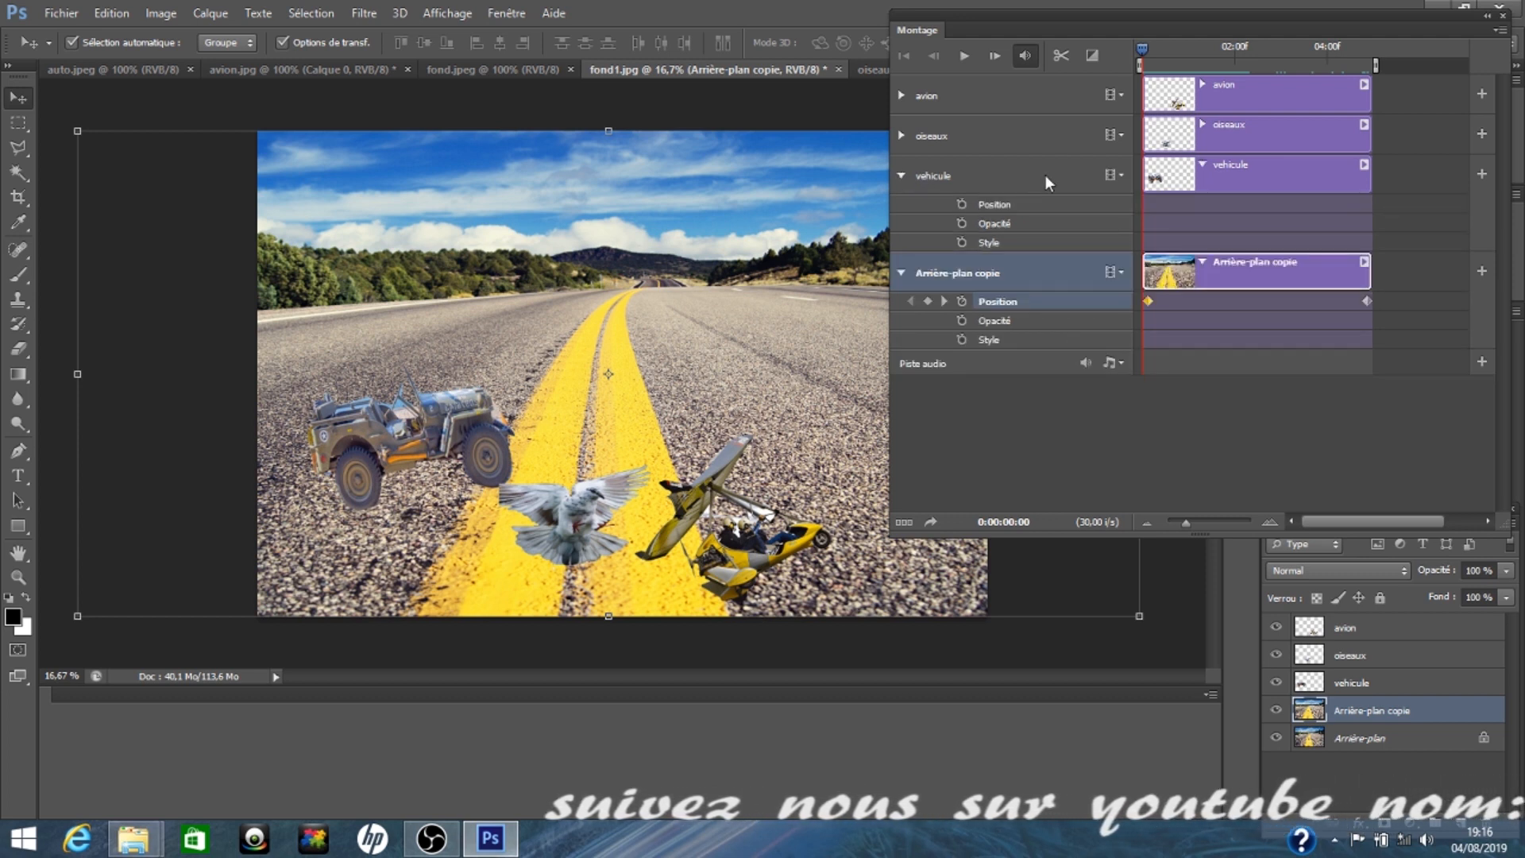
click(1147, 49)
drag(1146, 53, 1149, 54)
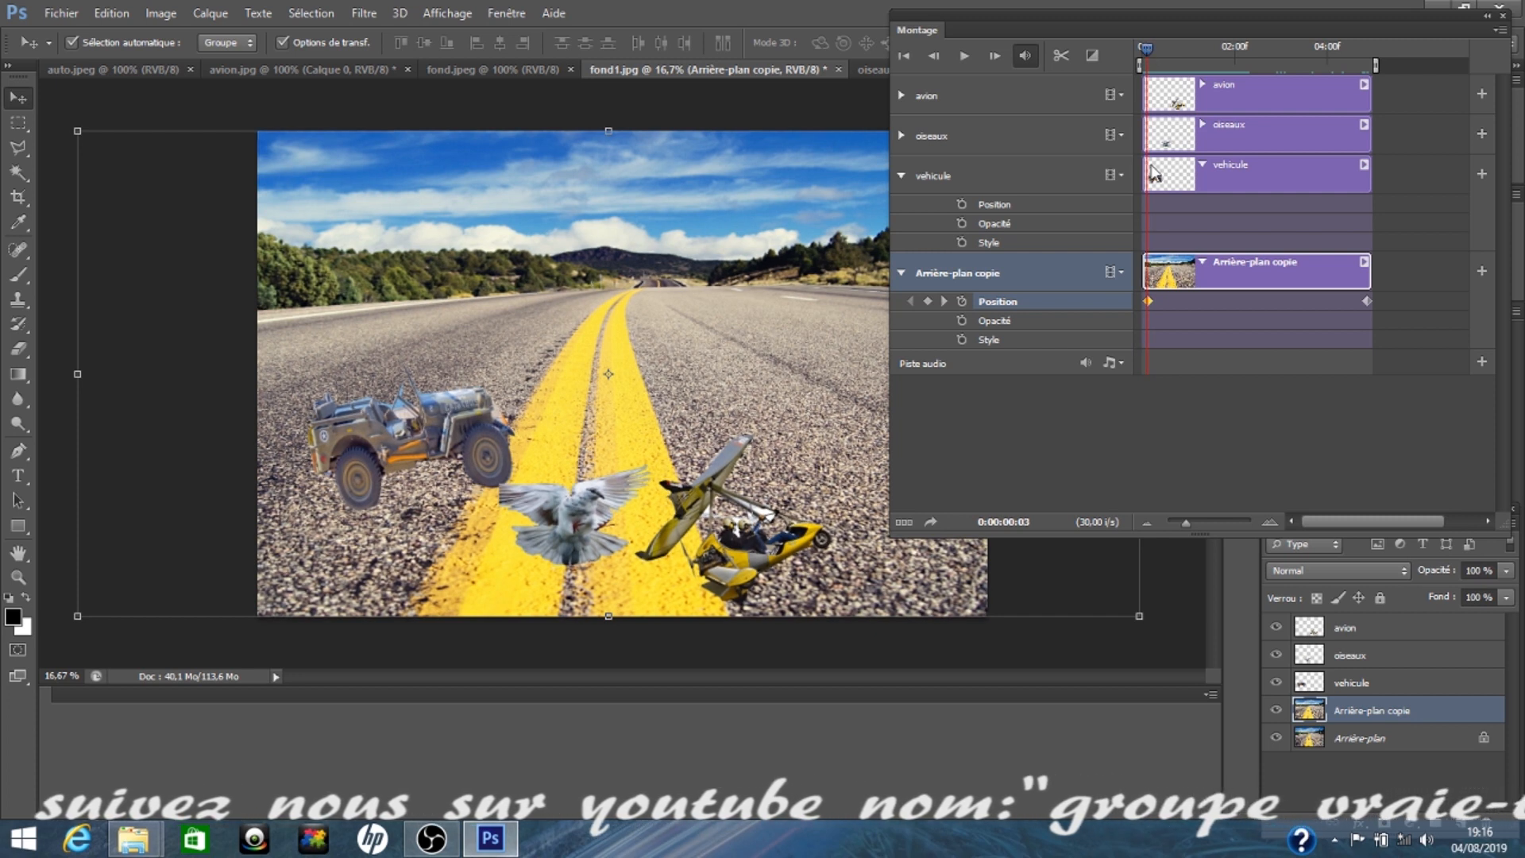
click(961, 203)
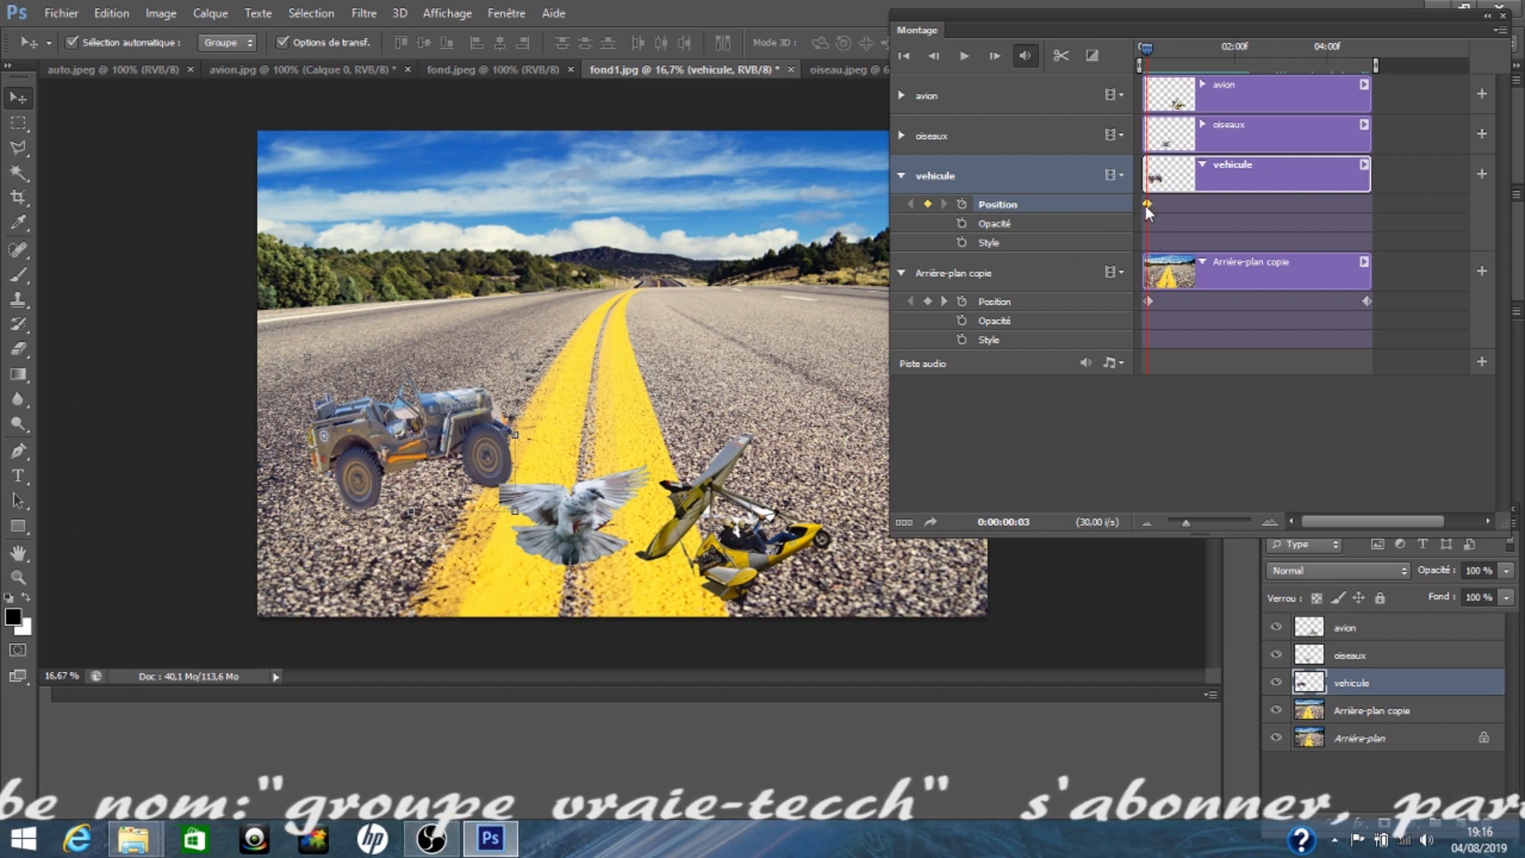
Step: Add a Position keyframe at 0:00:02:21 by moving the jeep diagonally up and right across the road
drag(1145, 50, 1266, 69)
drag(432, 419, 762, 321)
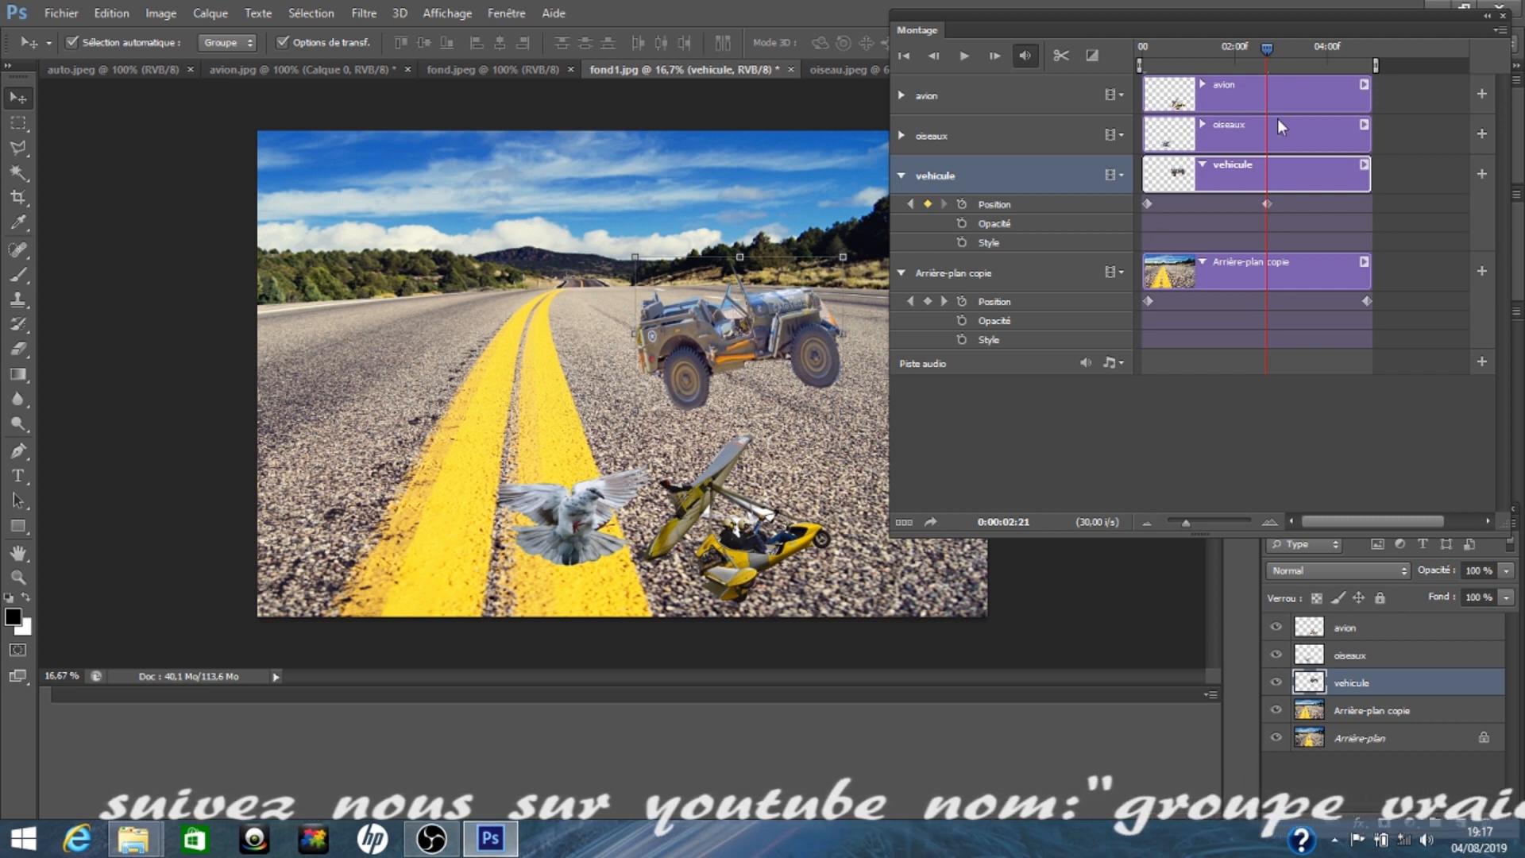
Step: Preview the jeep's movement by playing the timeline from its start, and stop the playback
click(965, 63)
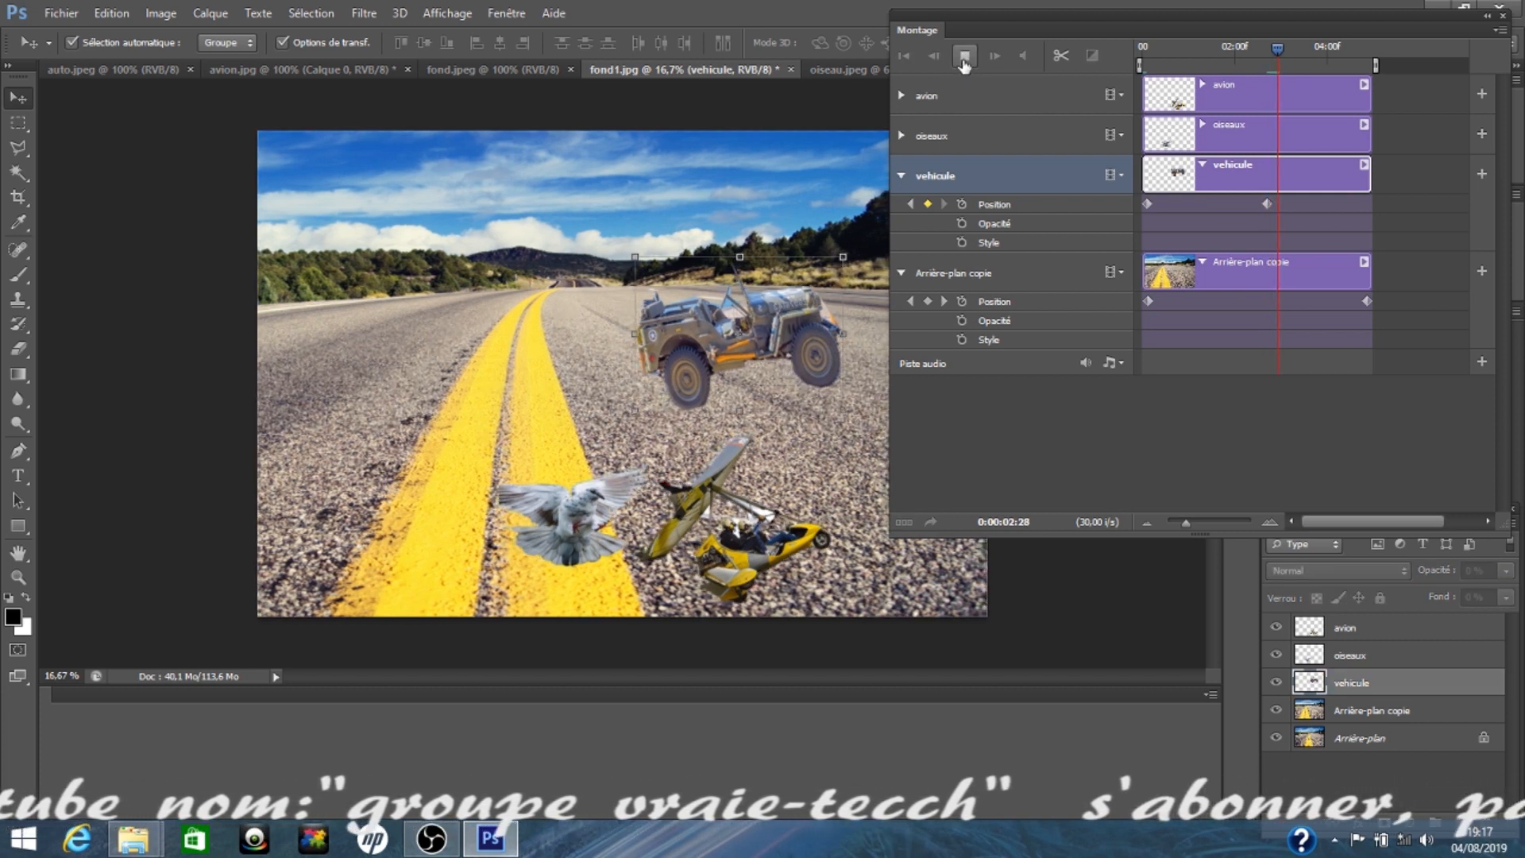
drag(1291, 49, 1141, 61)
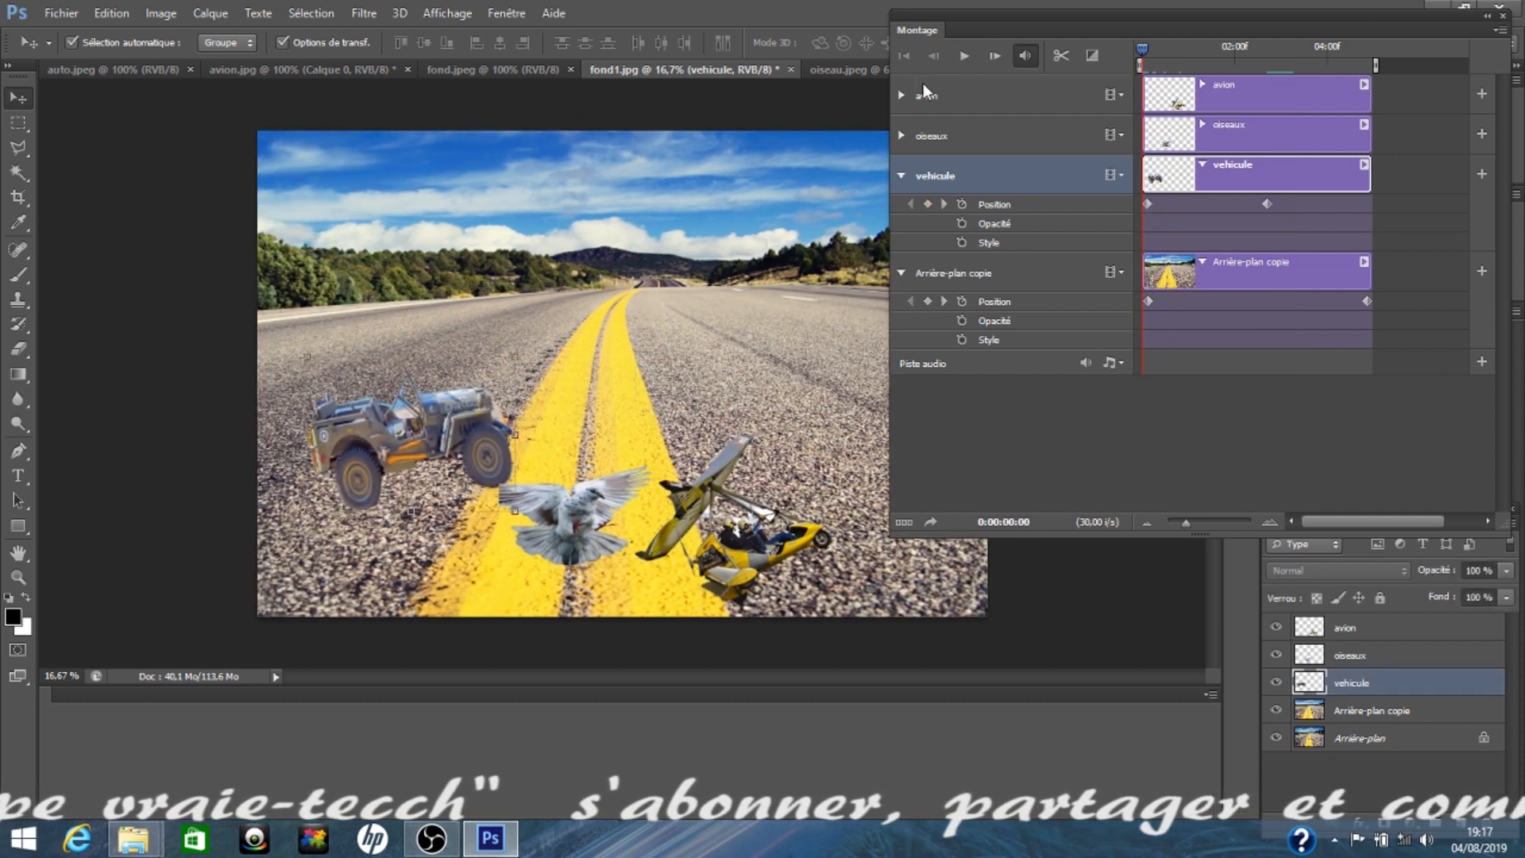
click(963, 58)
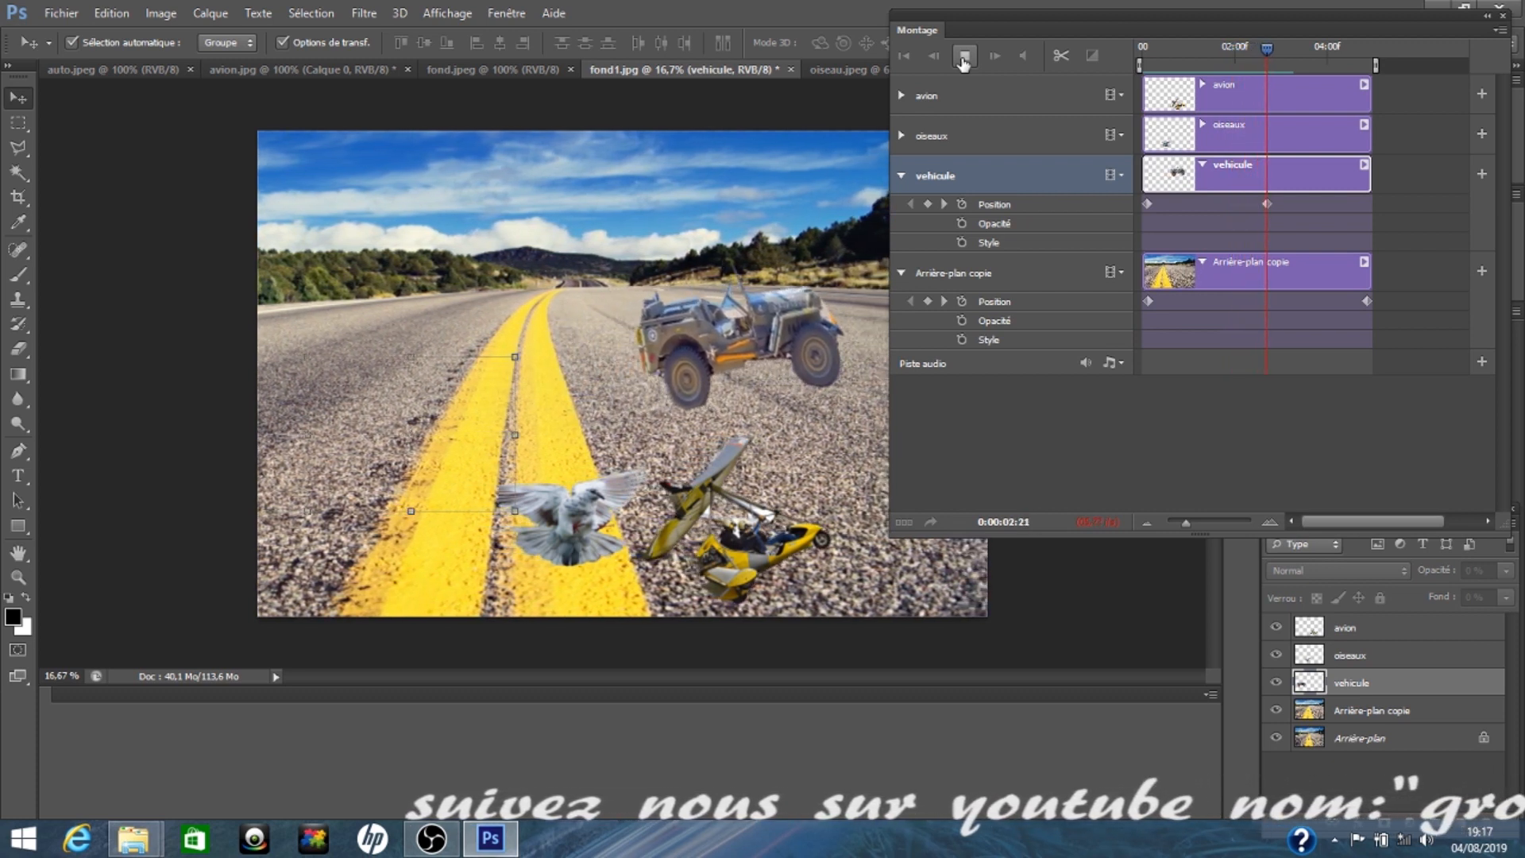
click(963, 57)
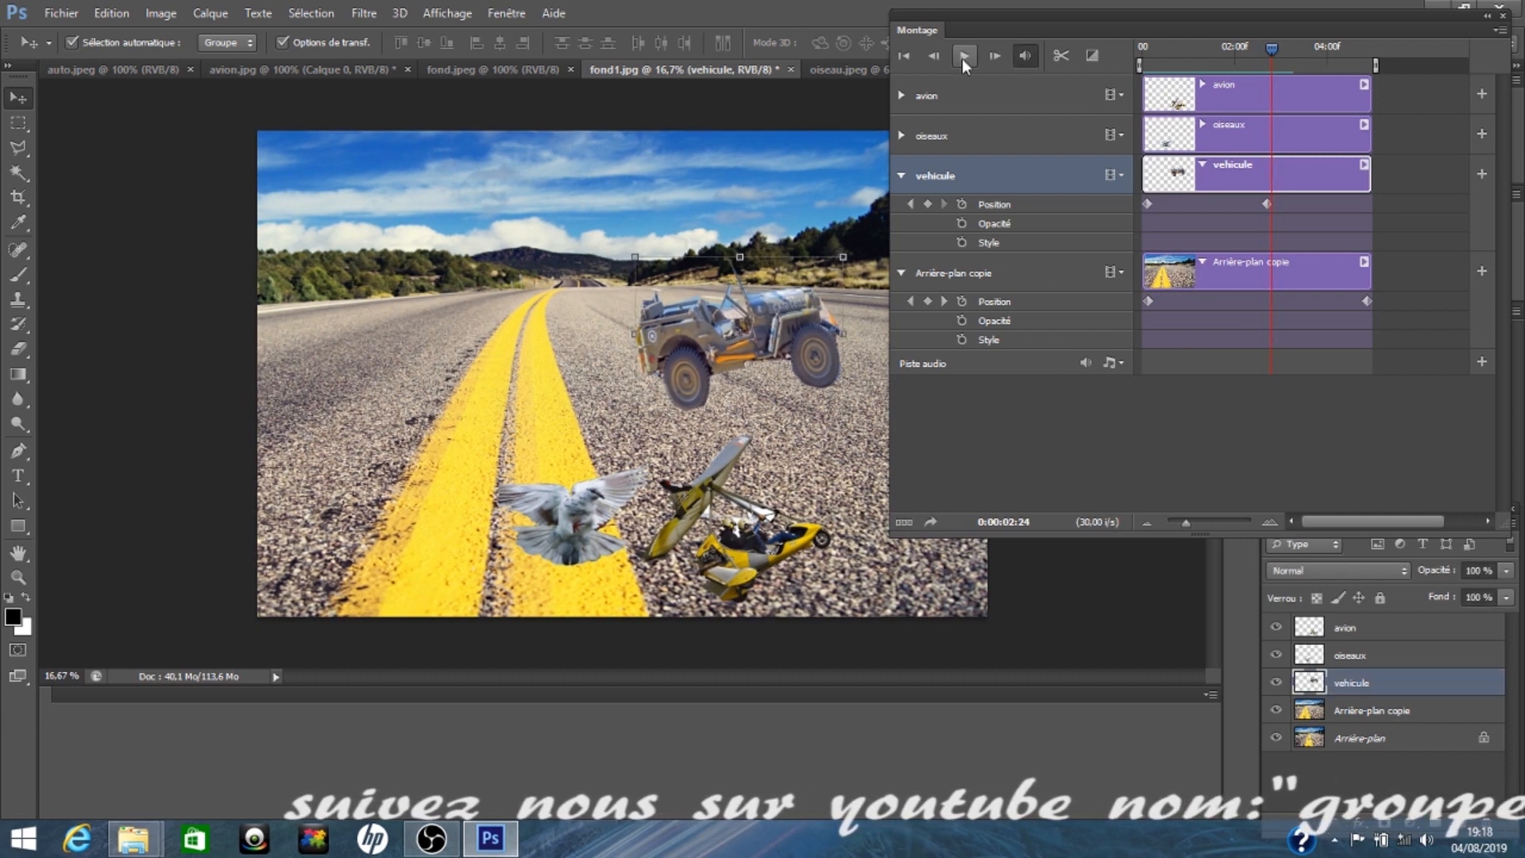
Step: Add a vehicule Position keyframe at 0:00:02:24 and move the jeep toward the canvas's upper-right corner
click(928, 204)
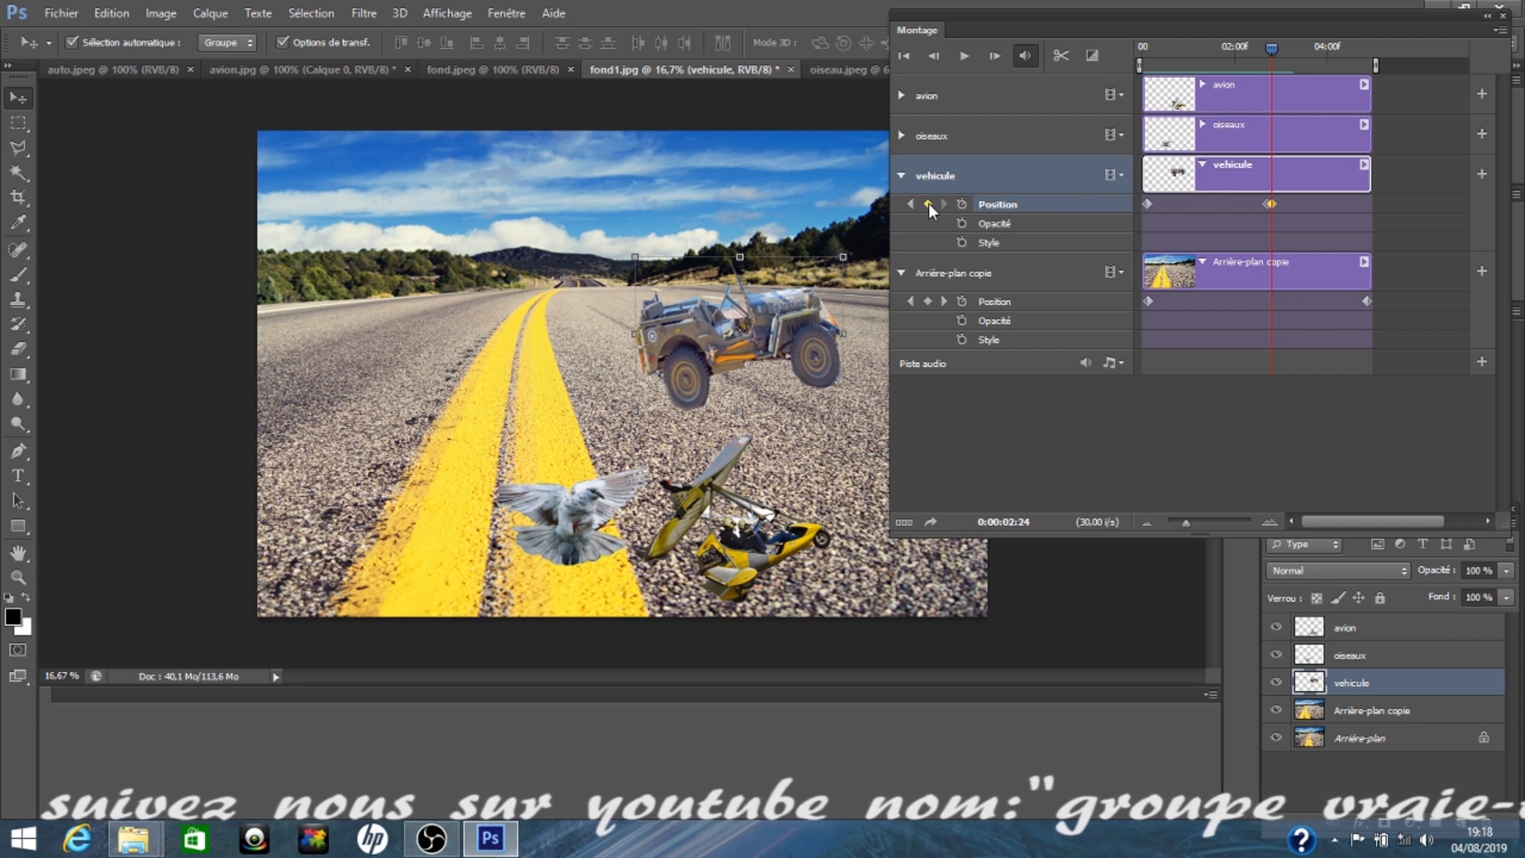
key(space)
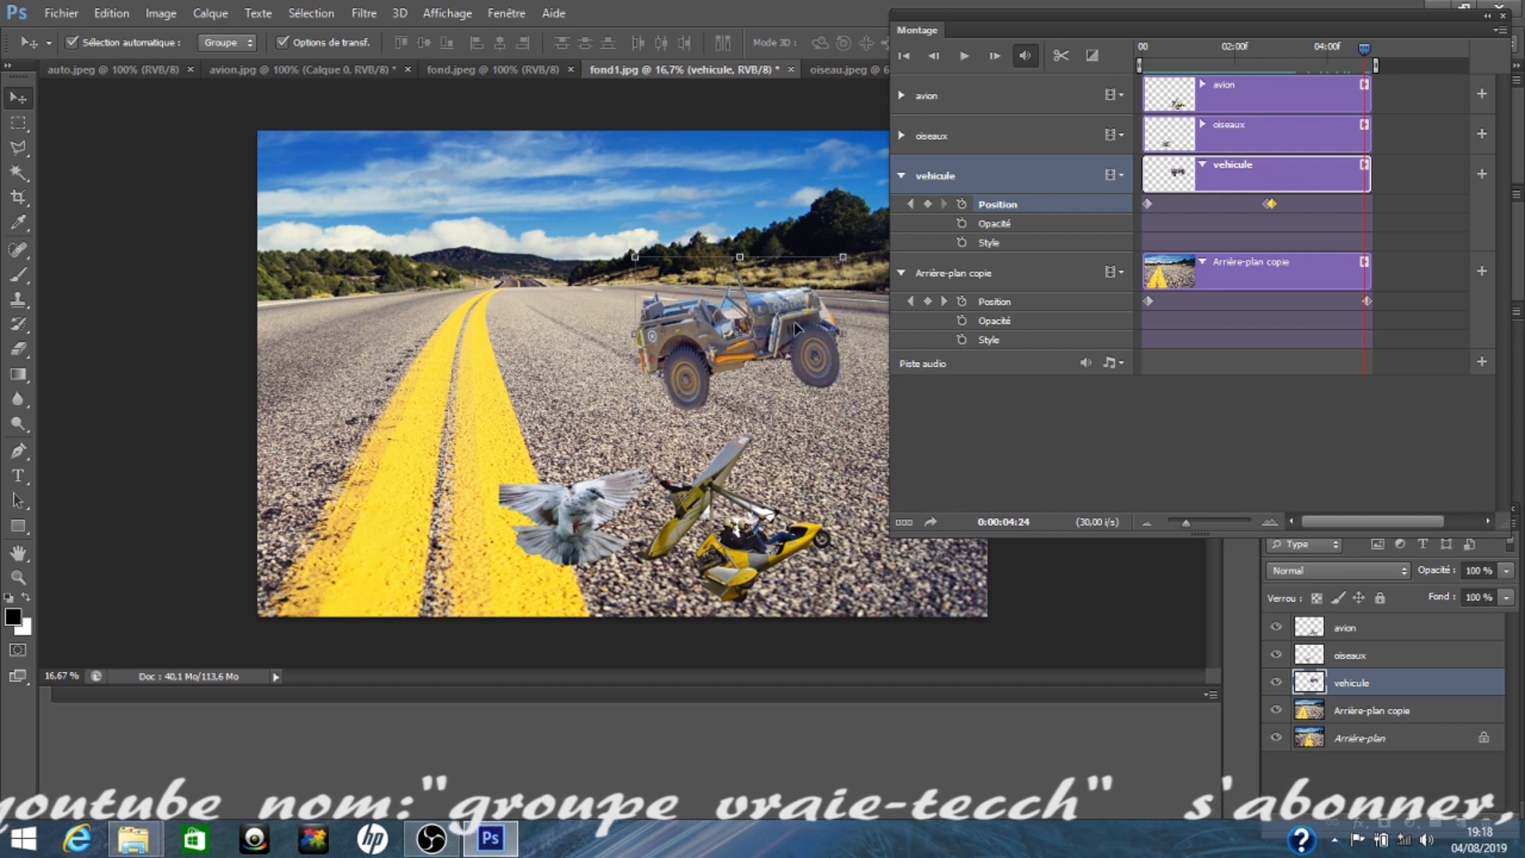
drag(796, 328, 922, 90)
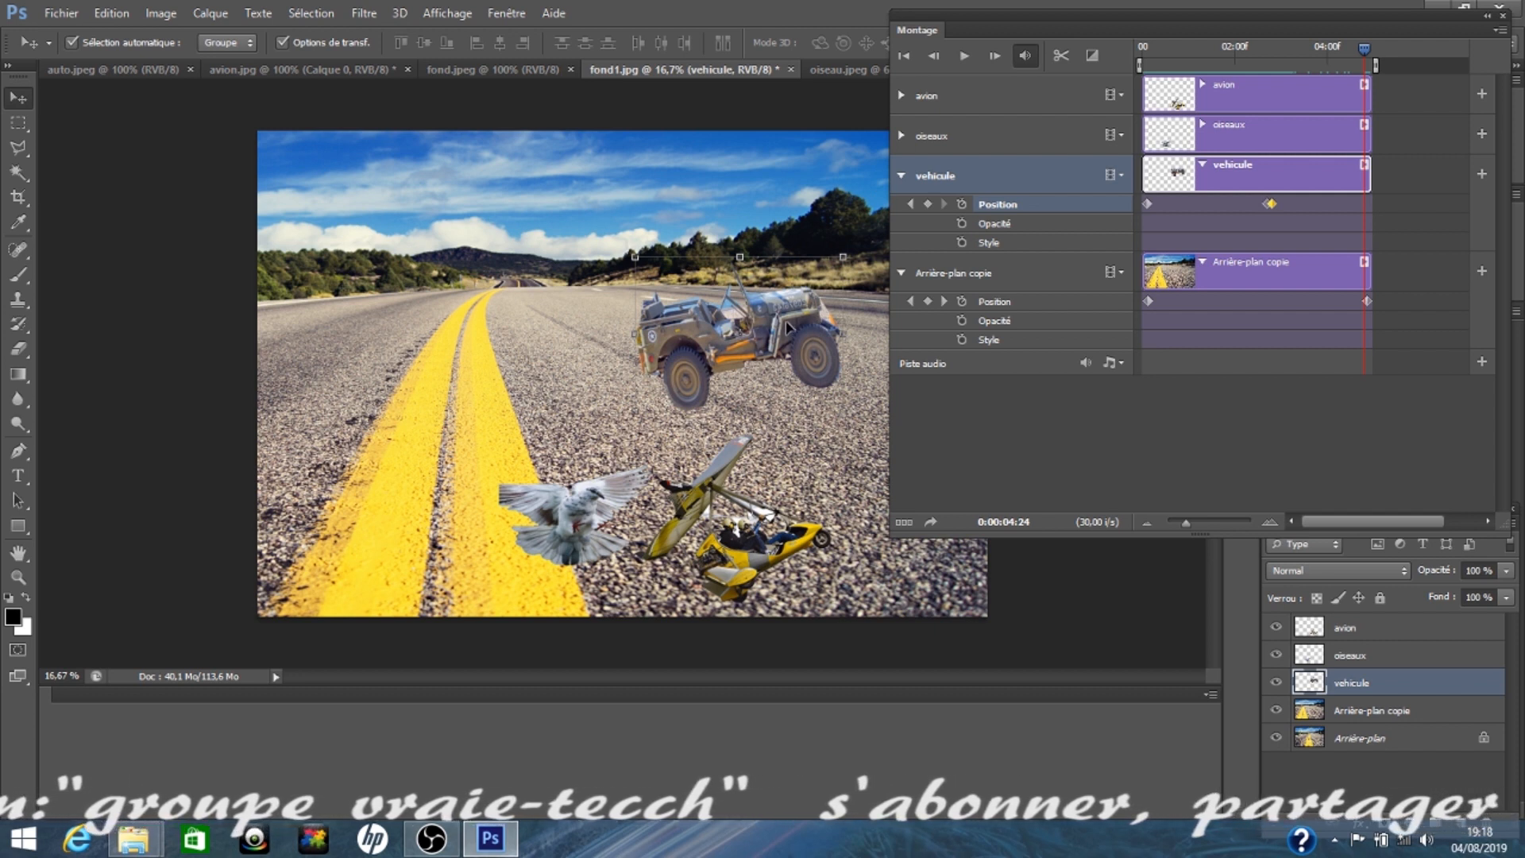
drag(774, 330, 924, 128)
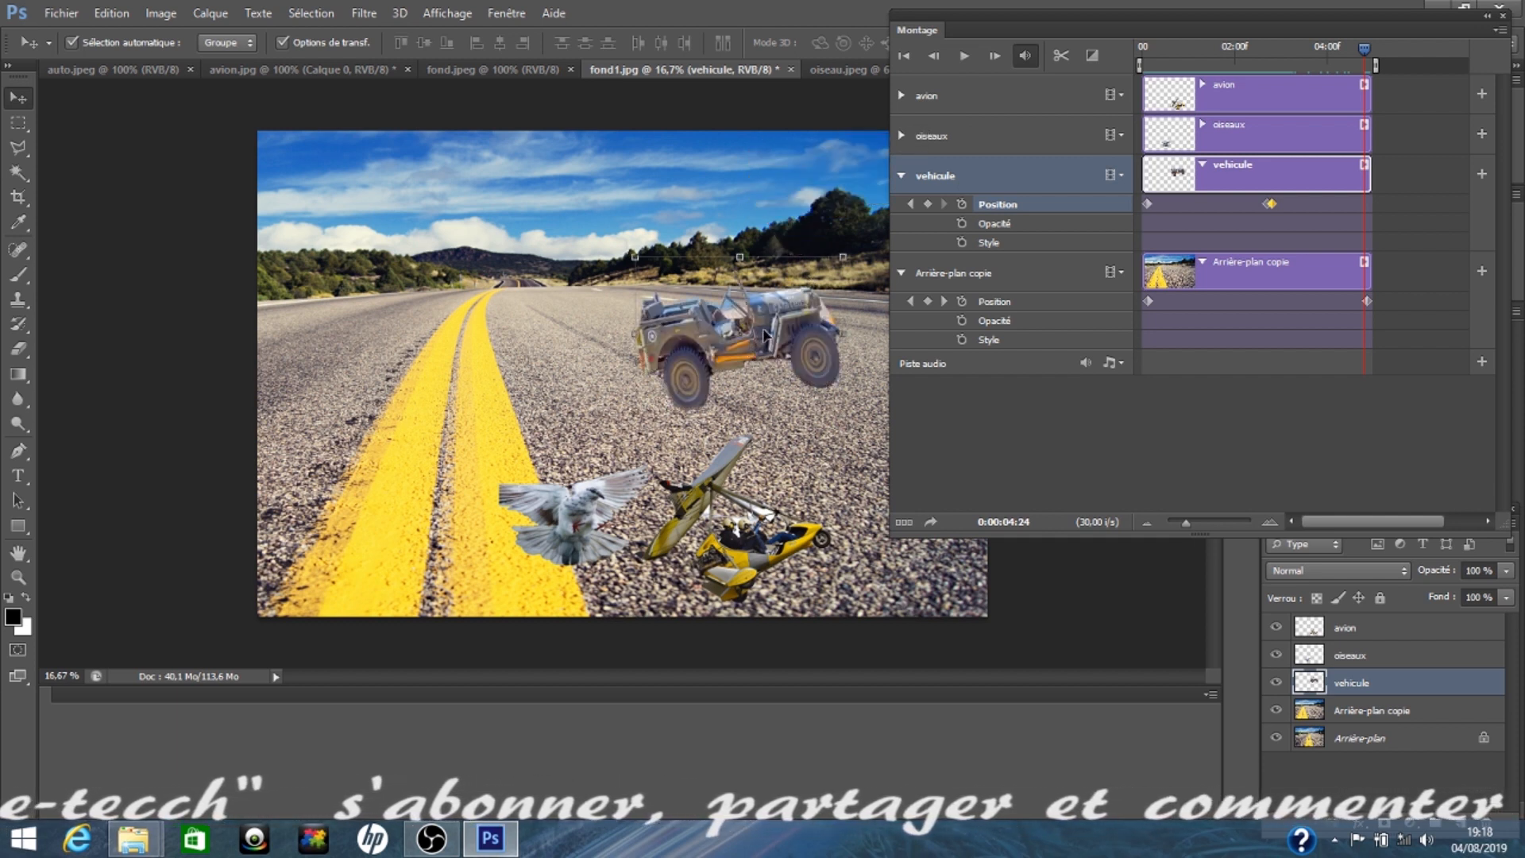
drag(843, 256, 822, 272)
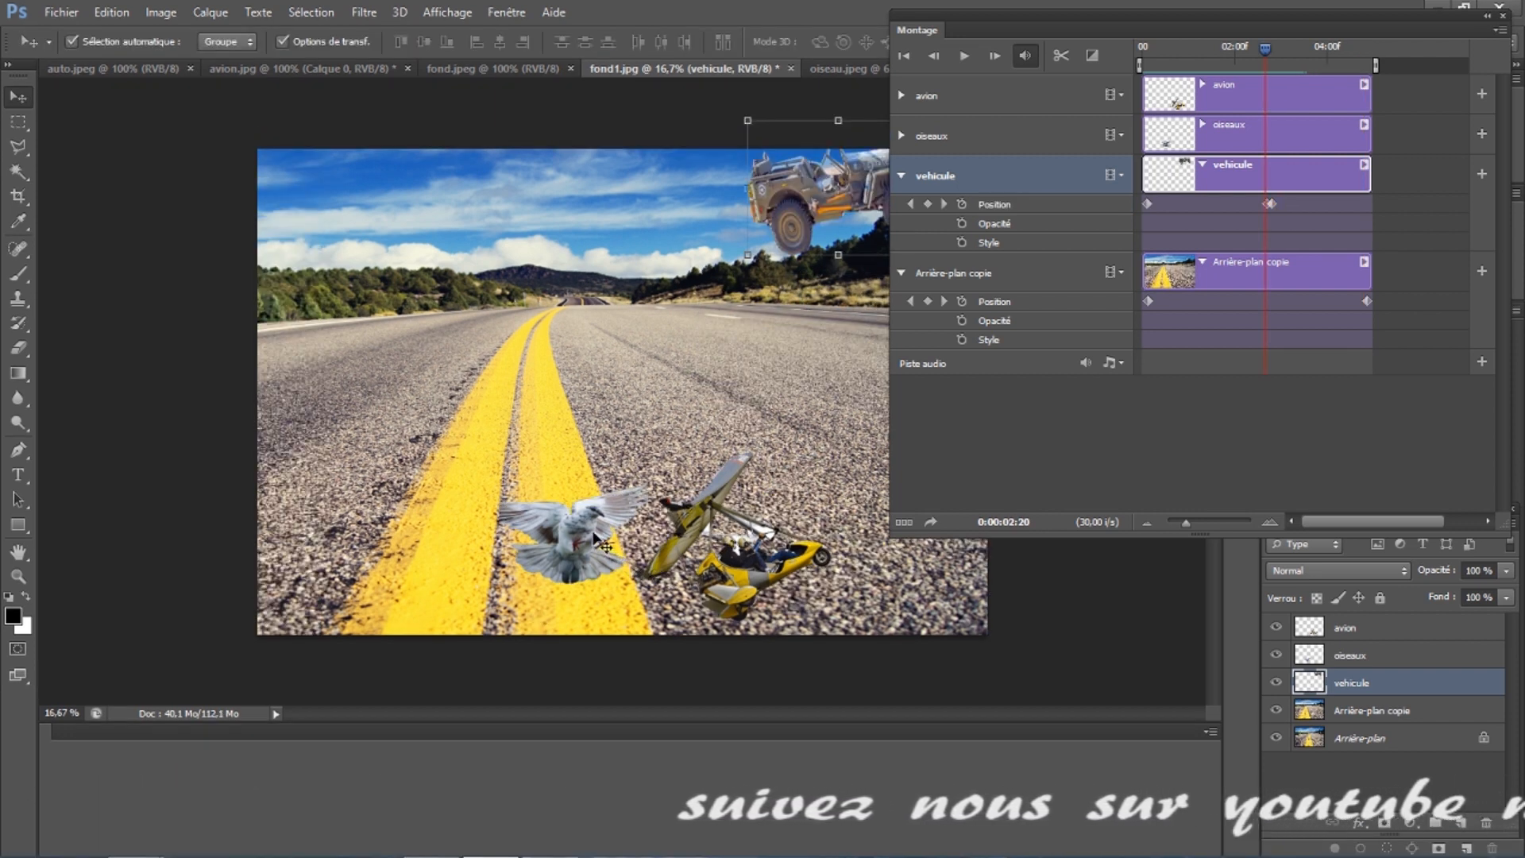
Step: Expand the oiseaux track and enable Position animation for the bird with a first keyframe at 0:00:00:02
click(592, 537)
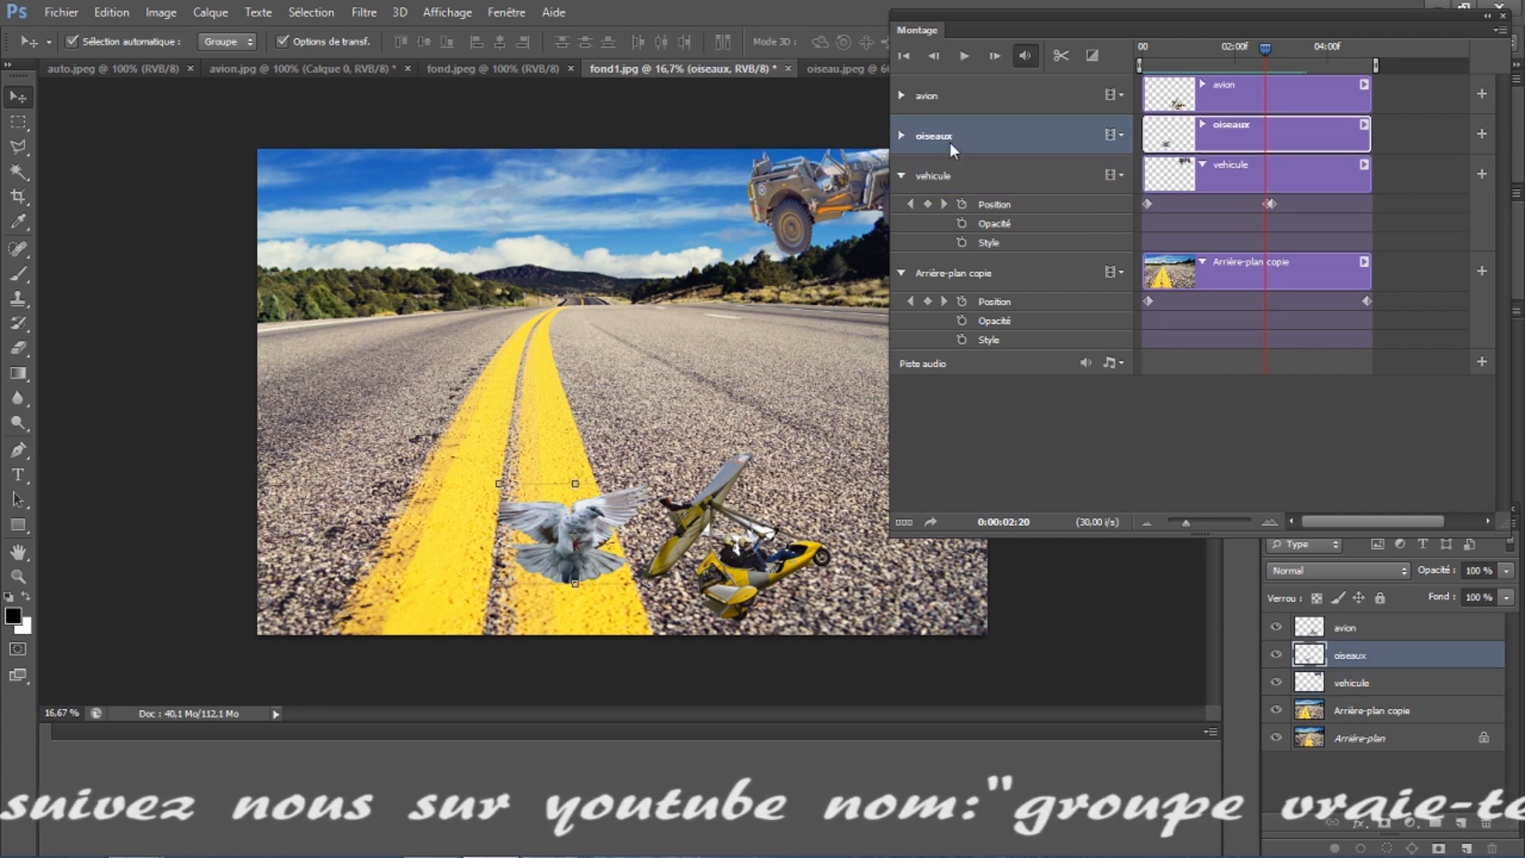
click(900, 135)
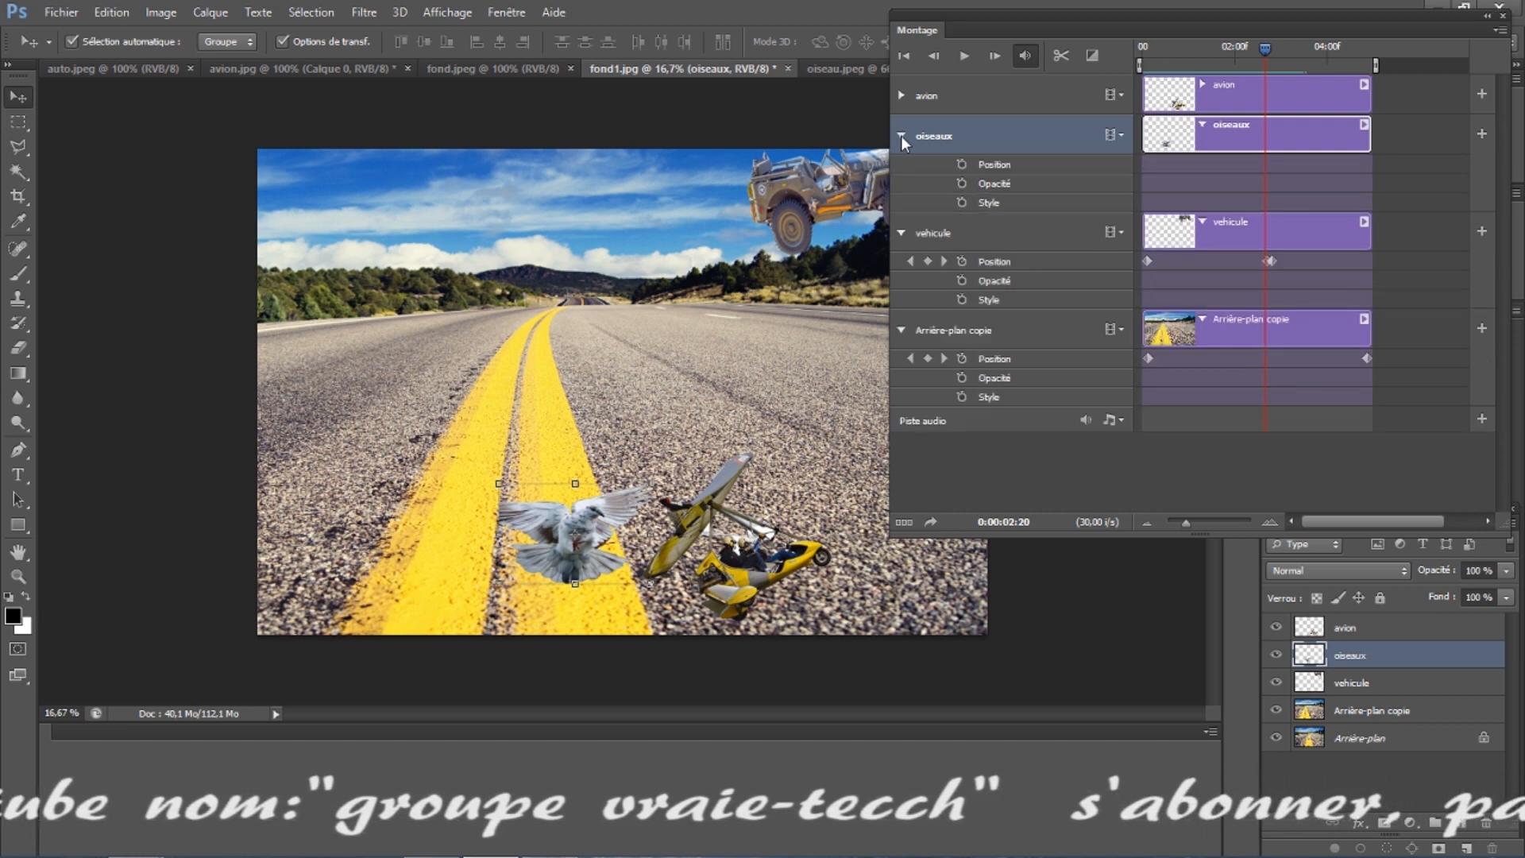
drag(1263, 47, 1146, 81)
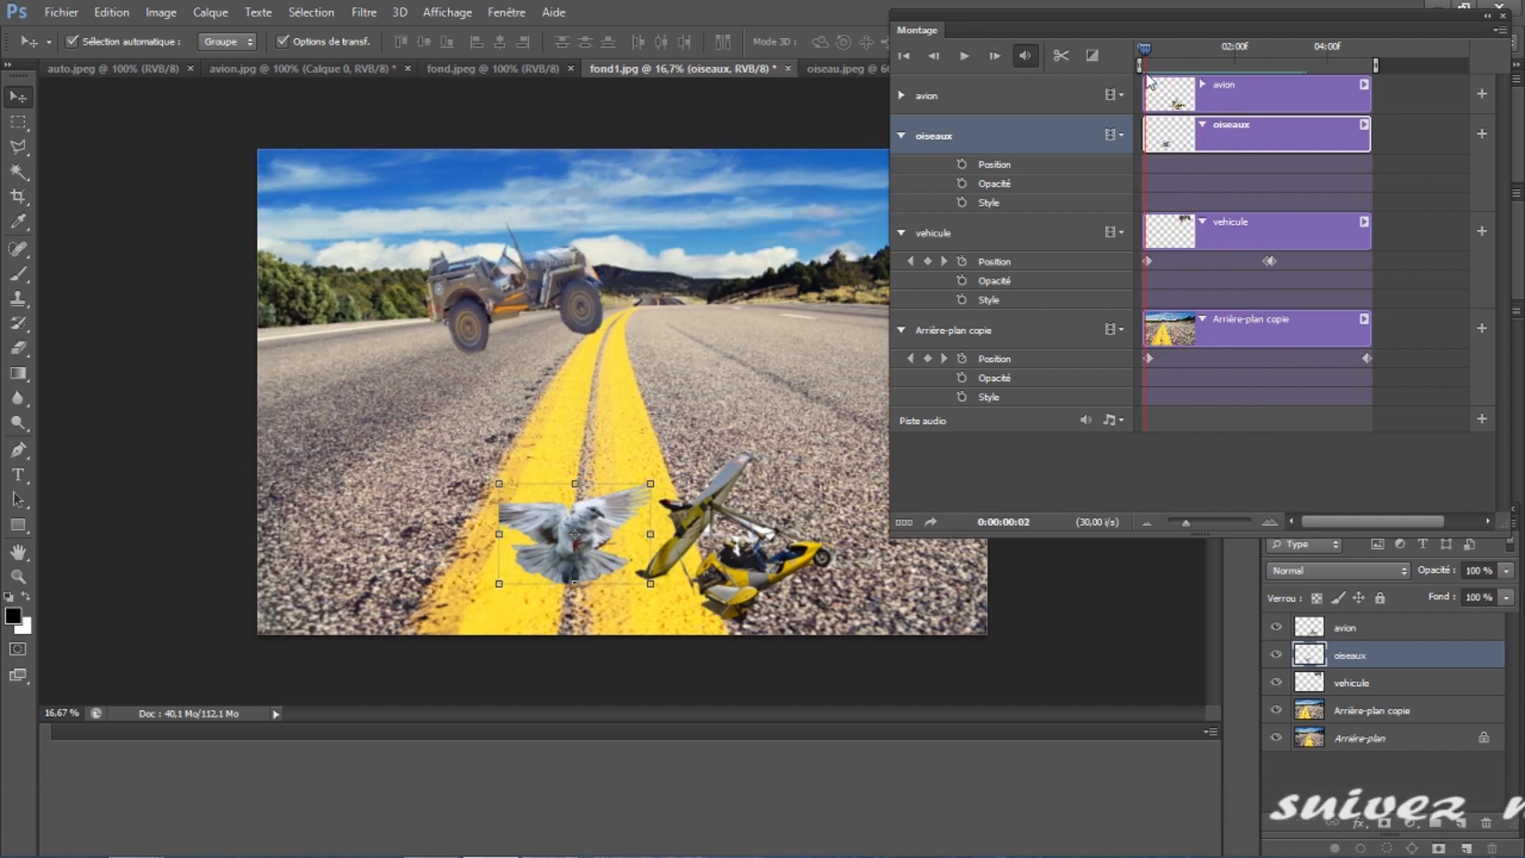
click(960, 165)
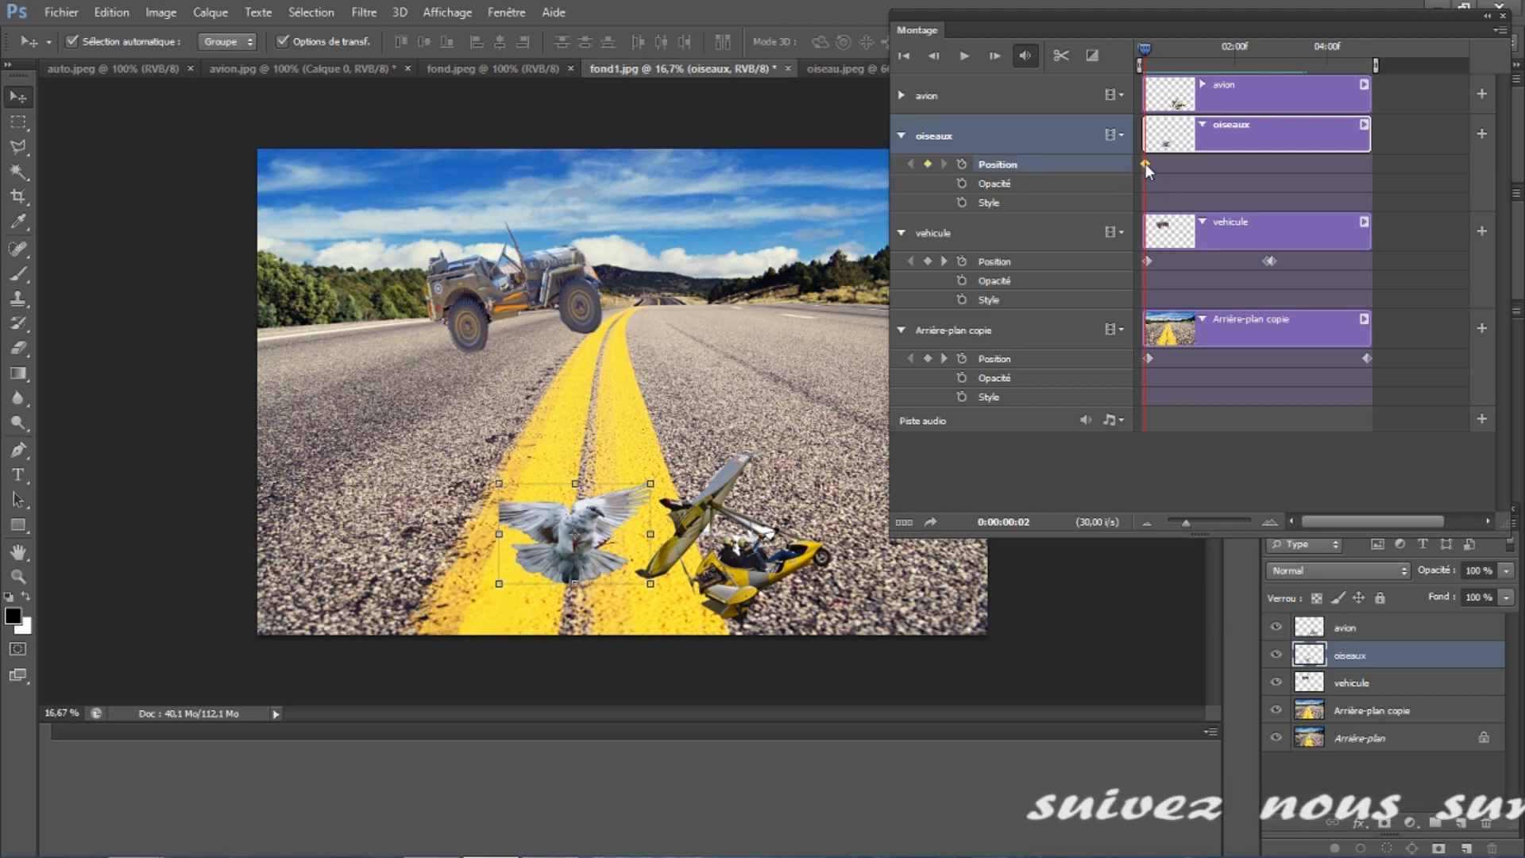
Step: Add a Position keyframe at 0:00:04:19 by moving the bird up and right, almost past the canvas's top edge
drag(1147, 44, 1358, 95)
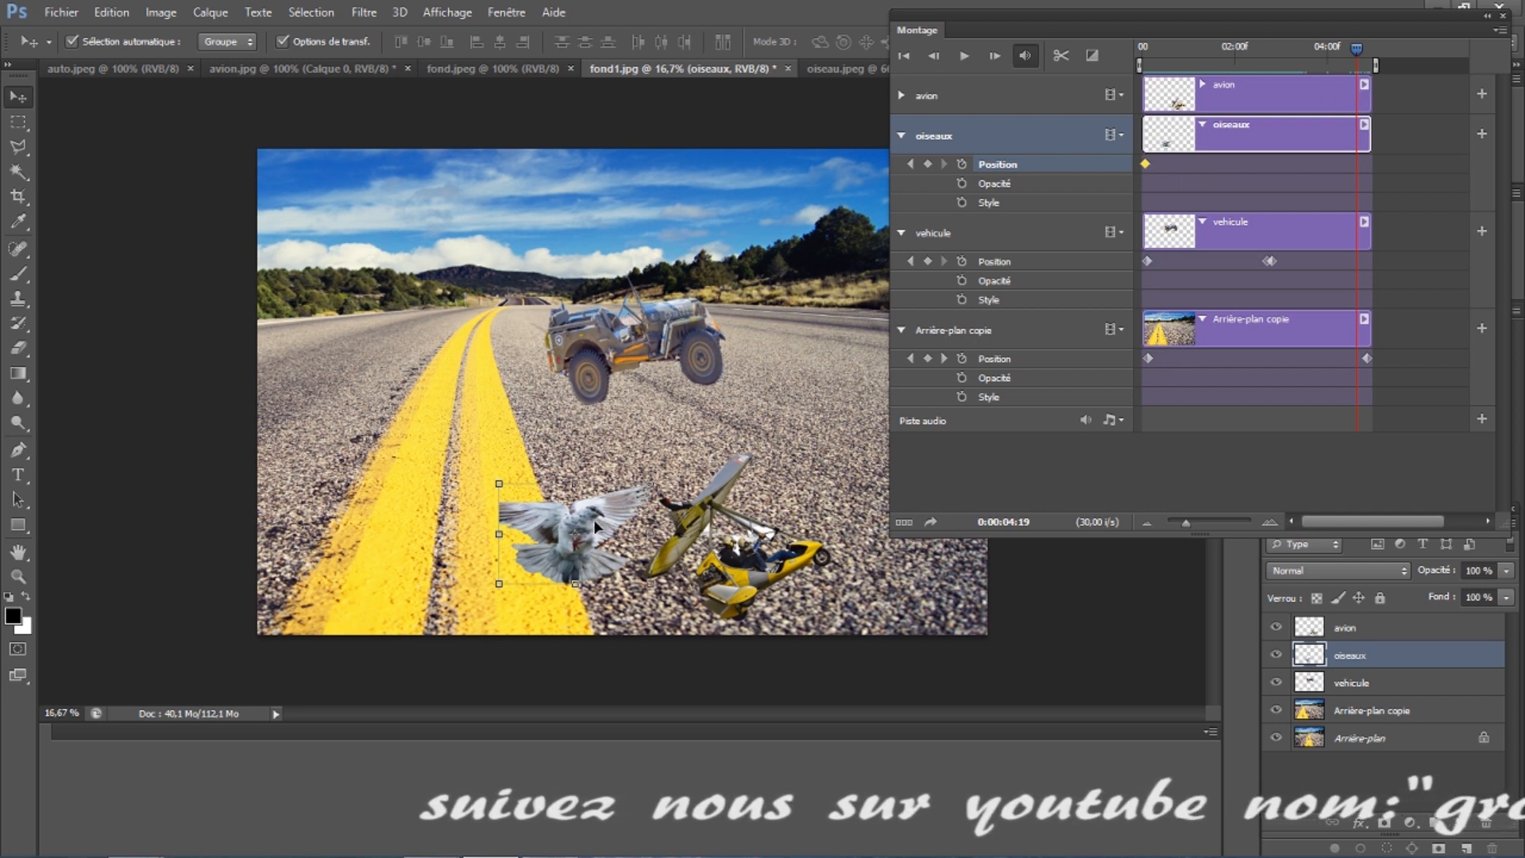
drag(595, 525, 1035, 61)
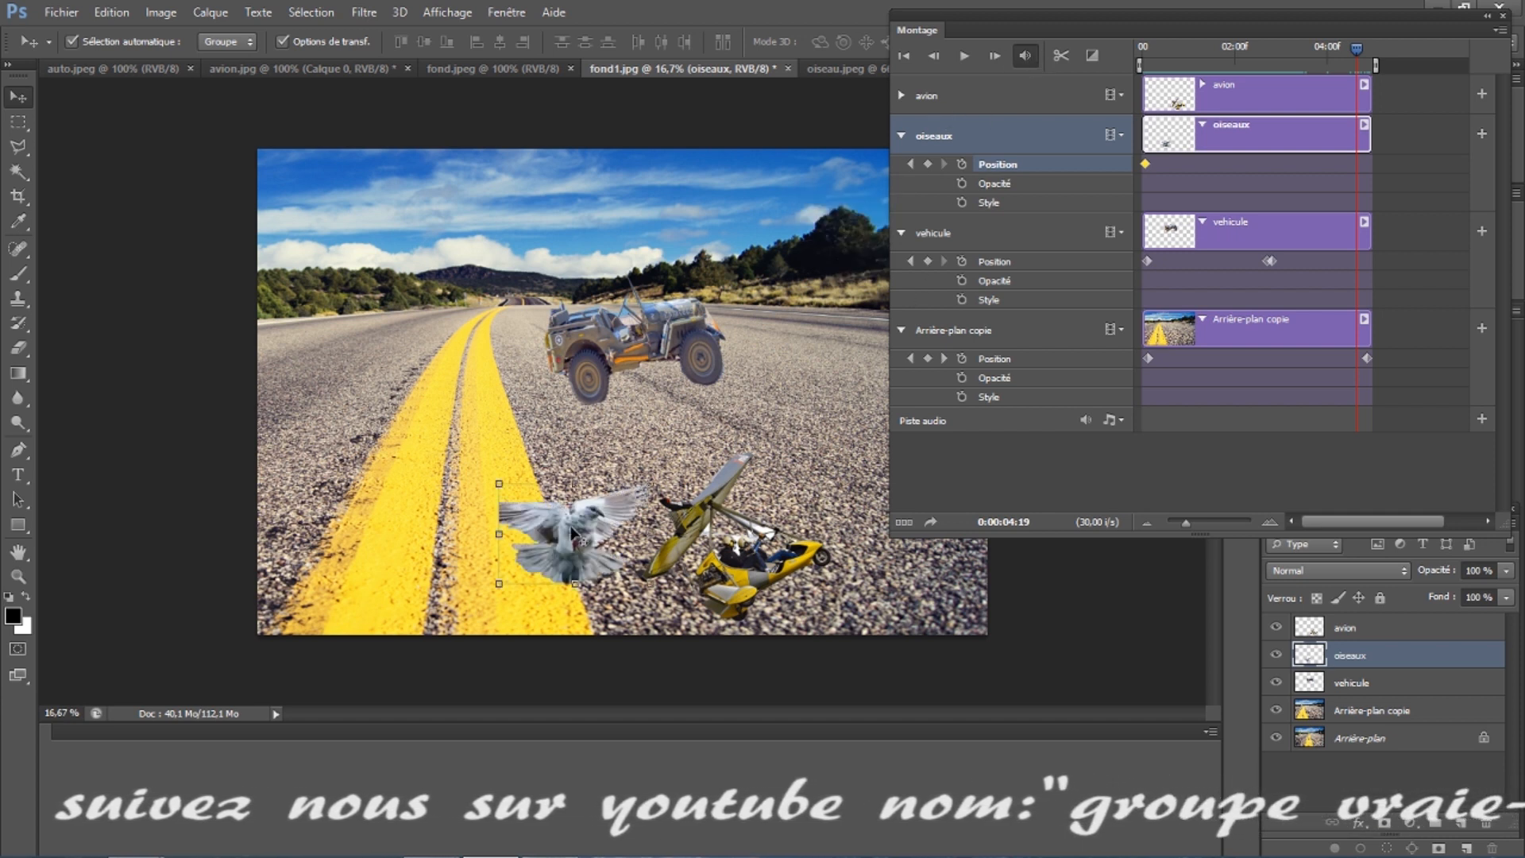
drag(562, 528, 874, 109)
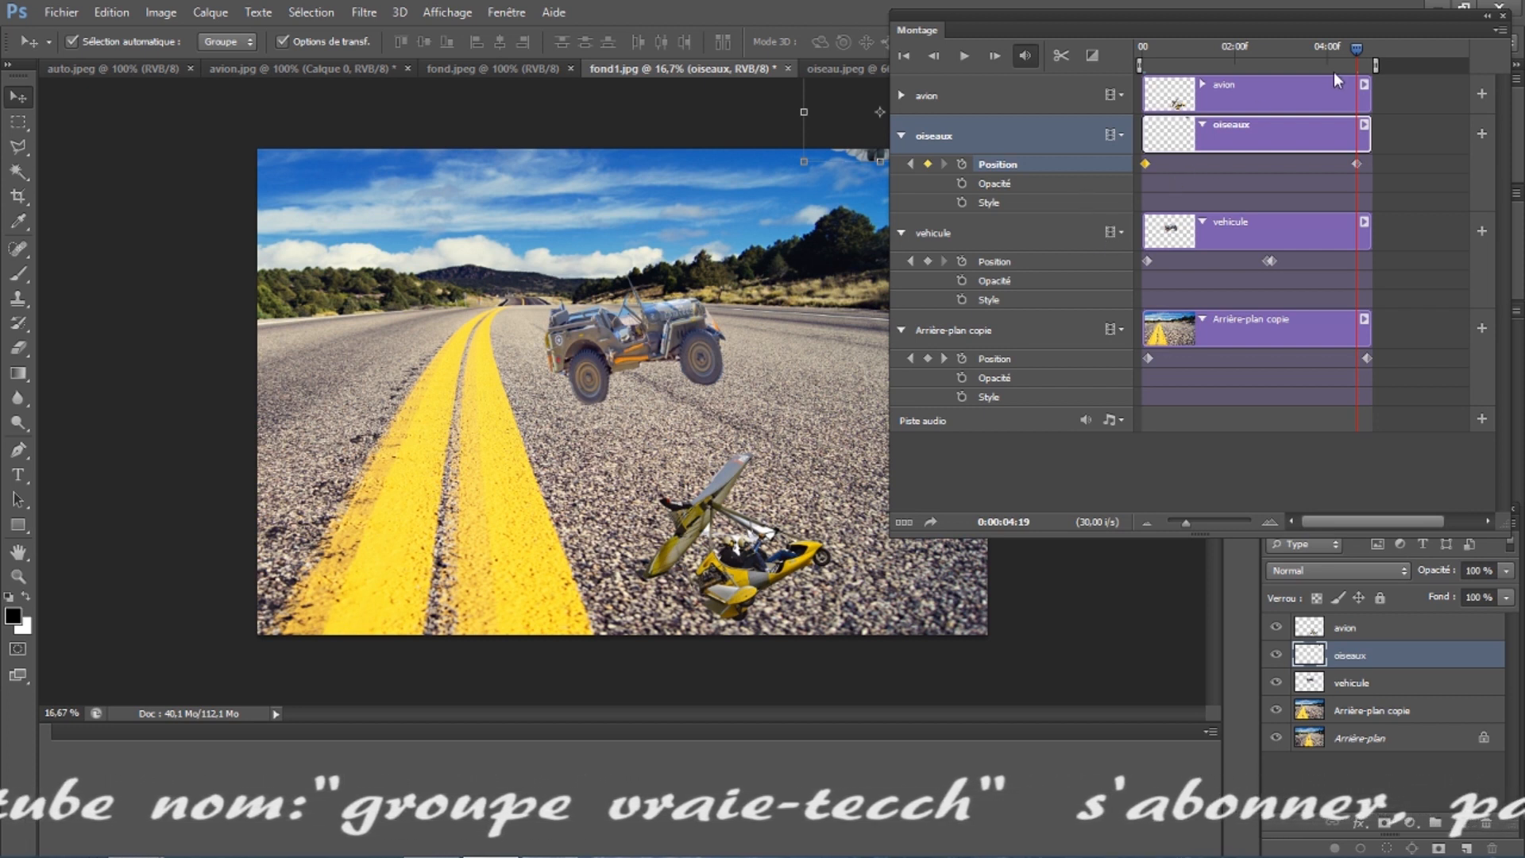
Step: Preview the bird's flight by playing the timeline from its start, and stop the playback
drag(1356, 50, 1118, 78)
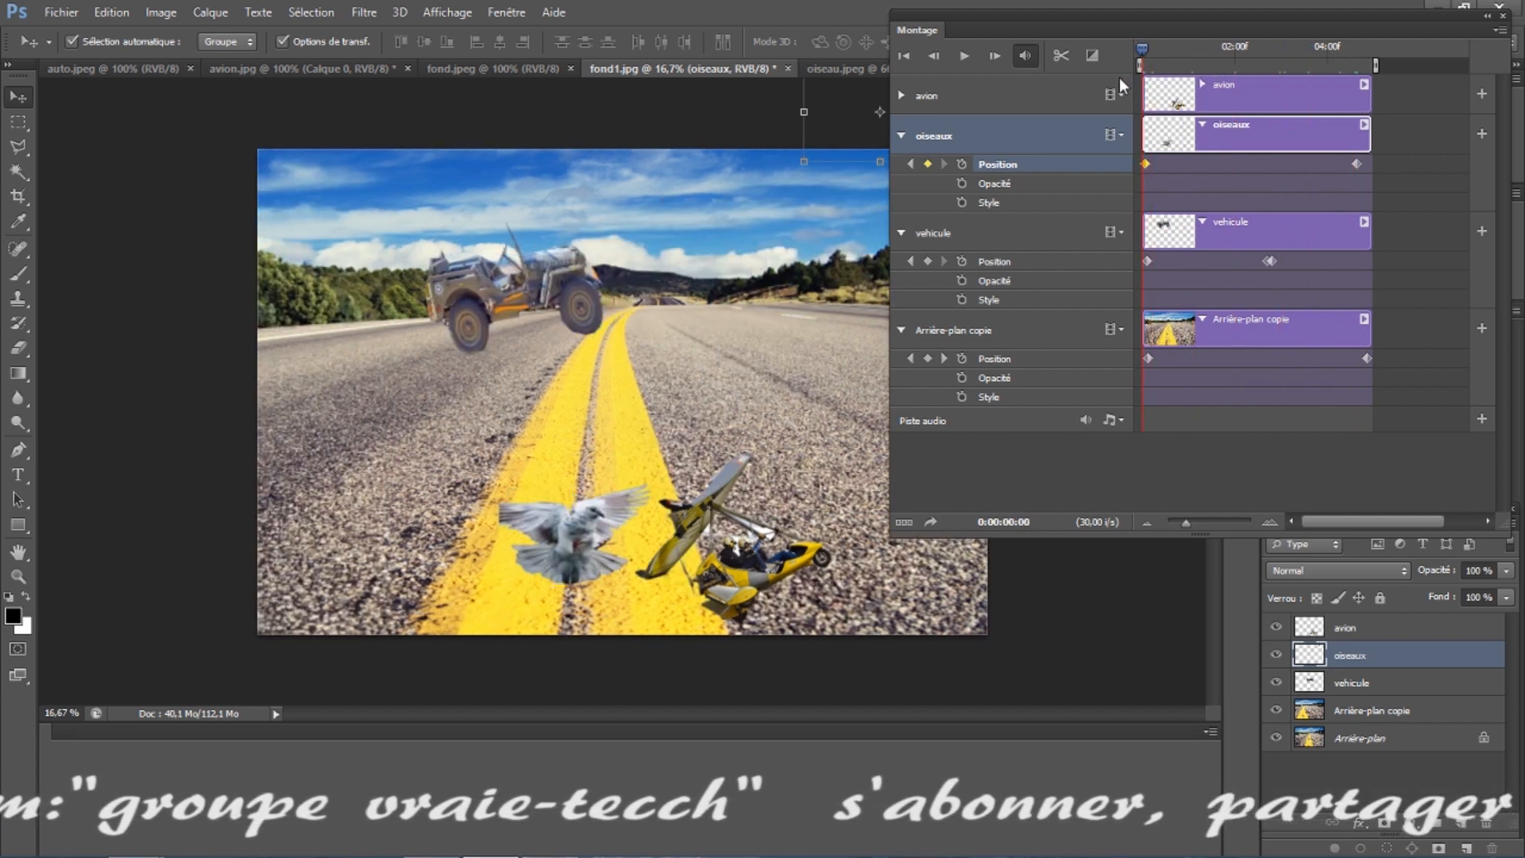
click(967, 57)
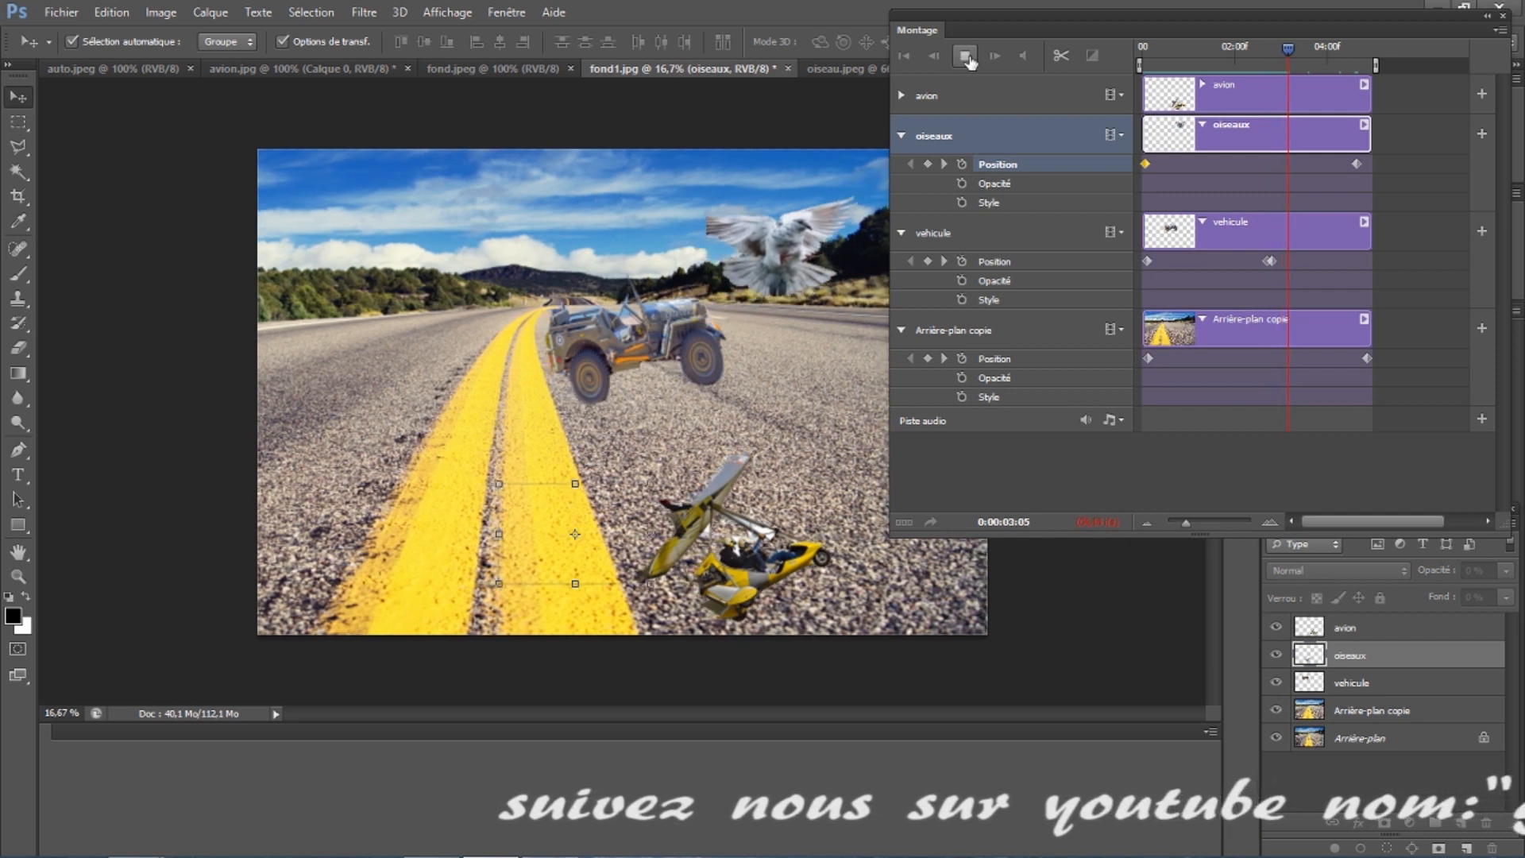
click(967, 58)
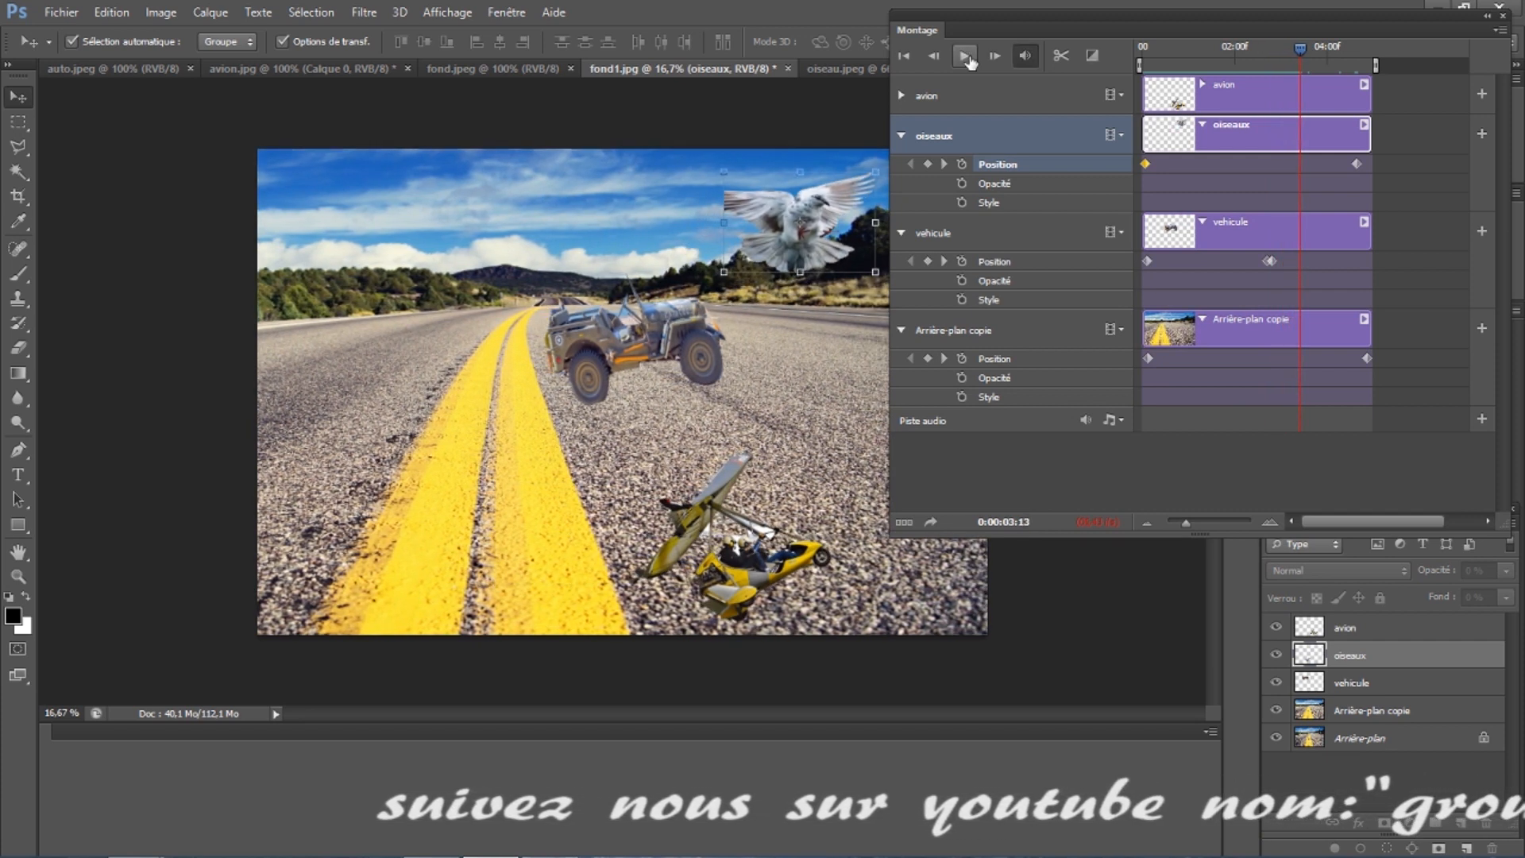
Step: Select the aircraft, expand the avion track and enable Position animation with a first keyframe at 0:00:00:02
drag(1293, 48, 1139, 77)
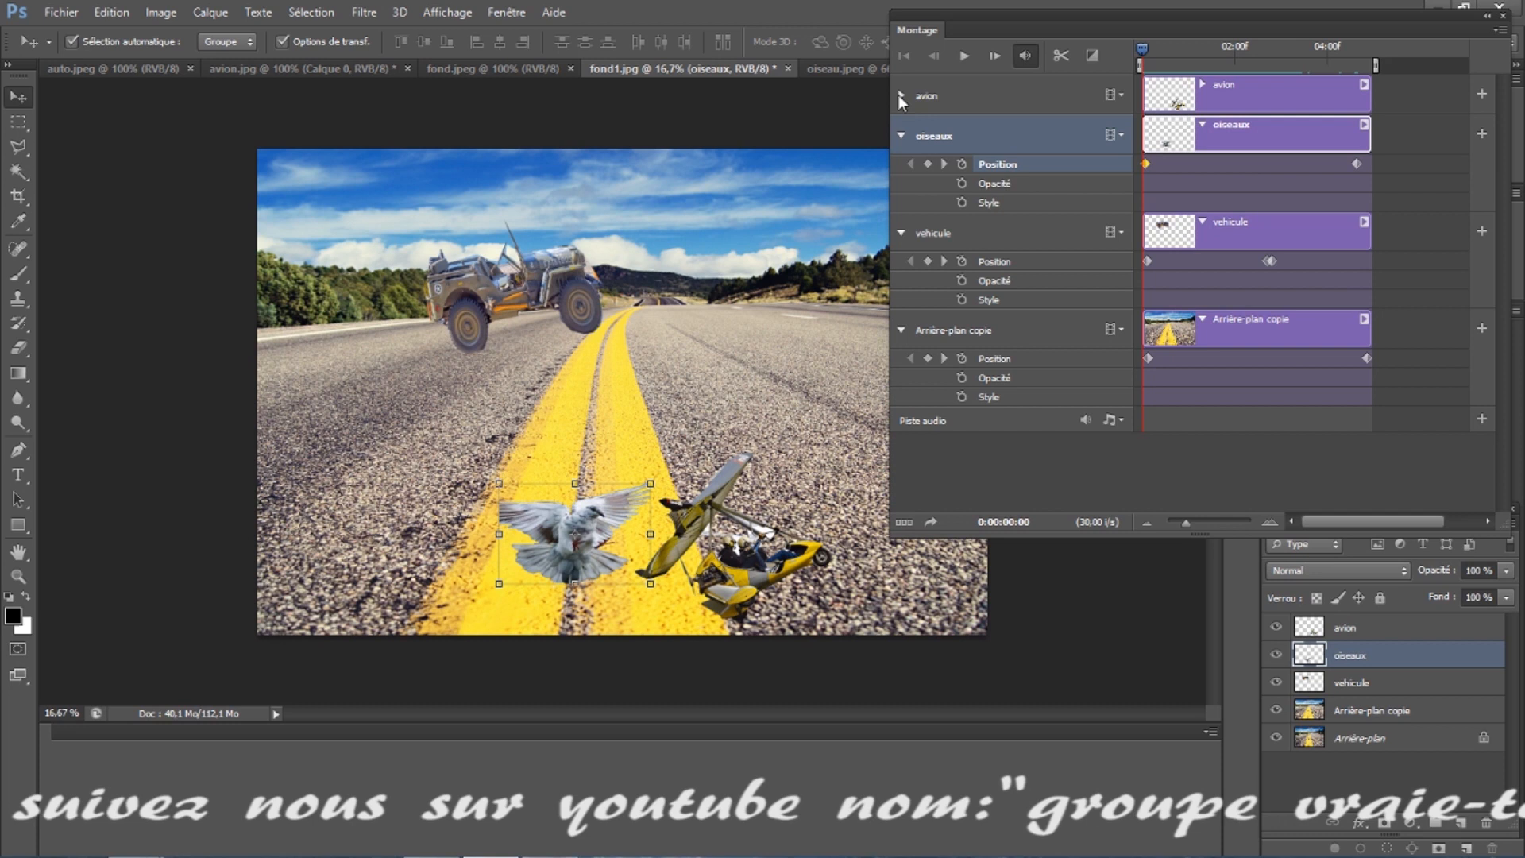
click(780, 547)
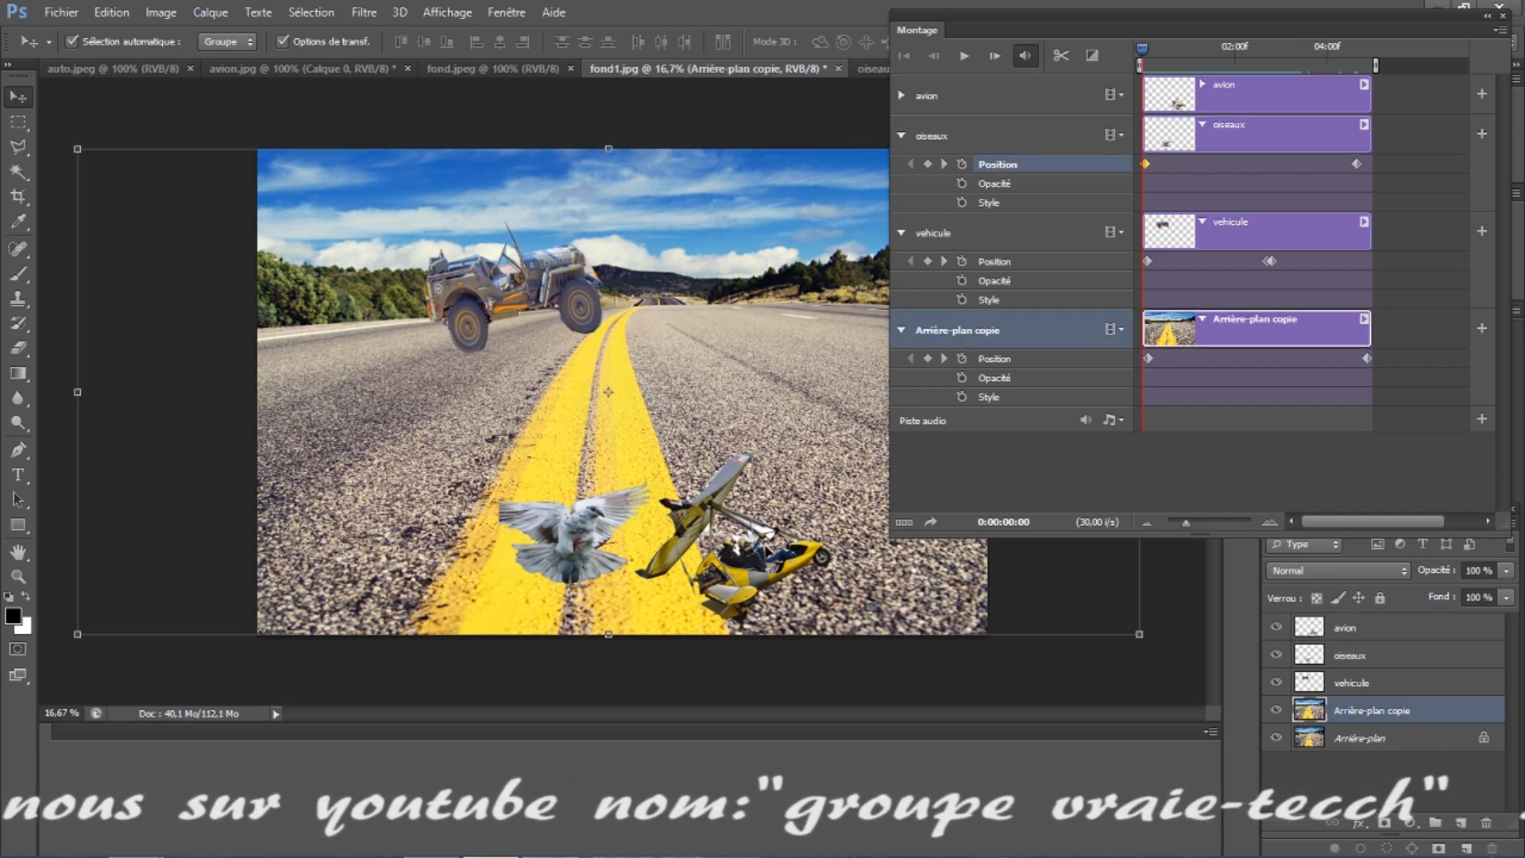
click(768, 559)
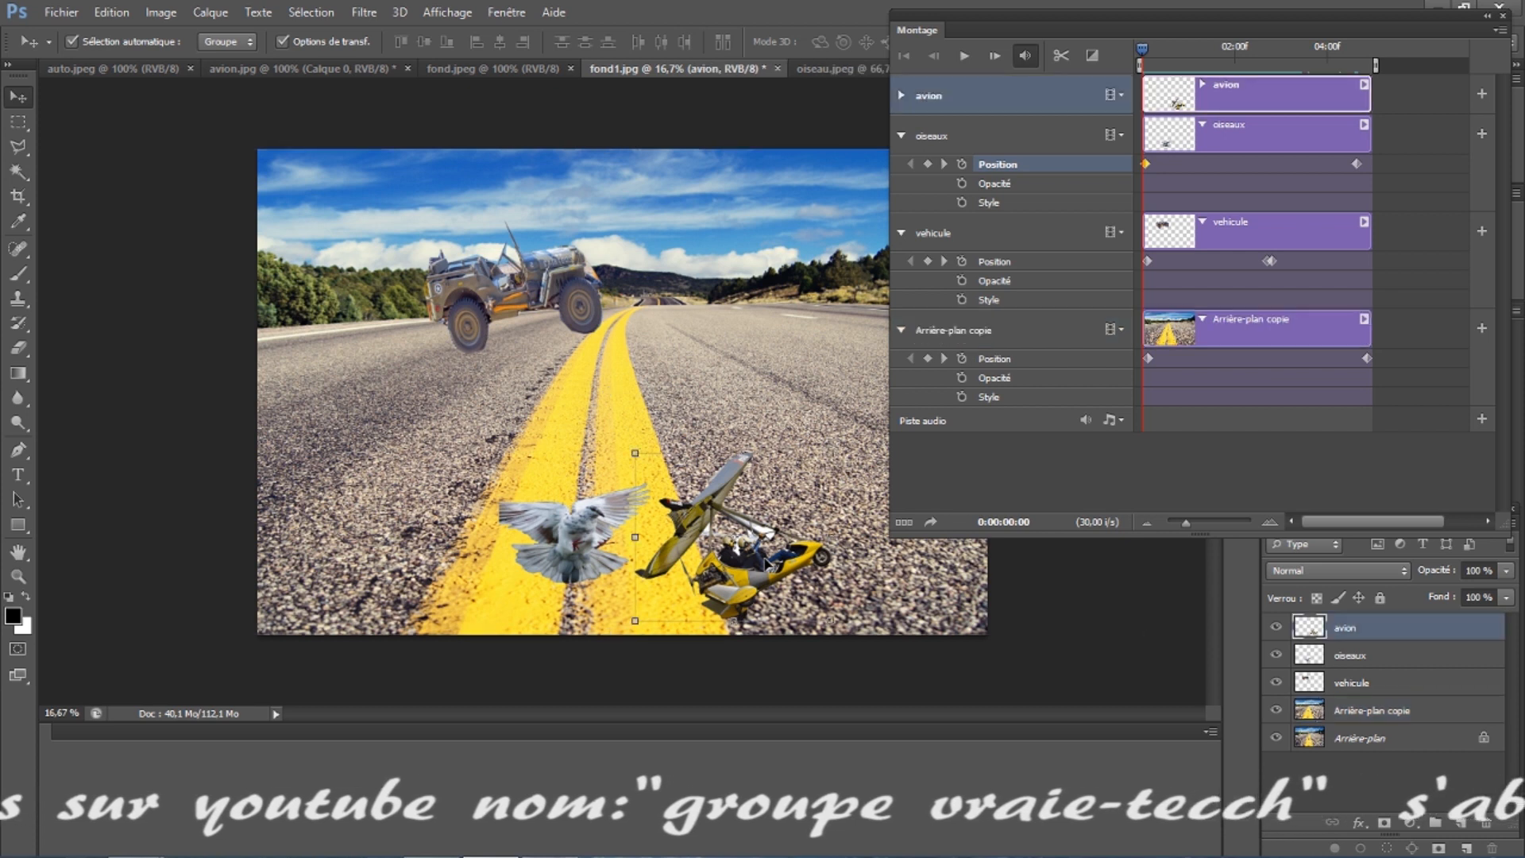
click(902, 96)
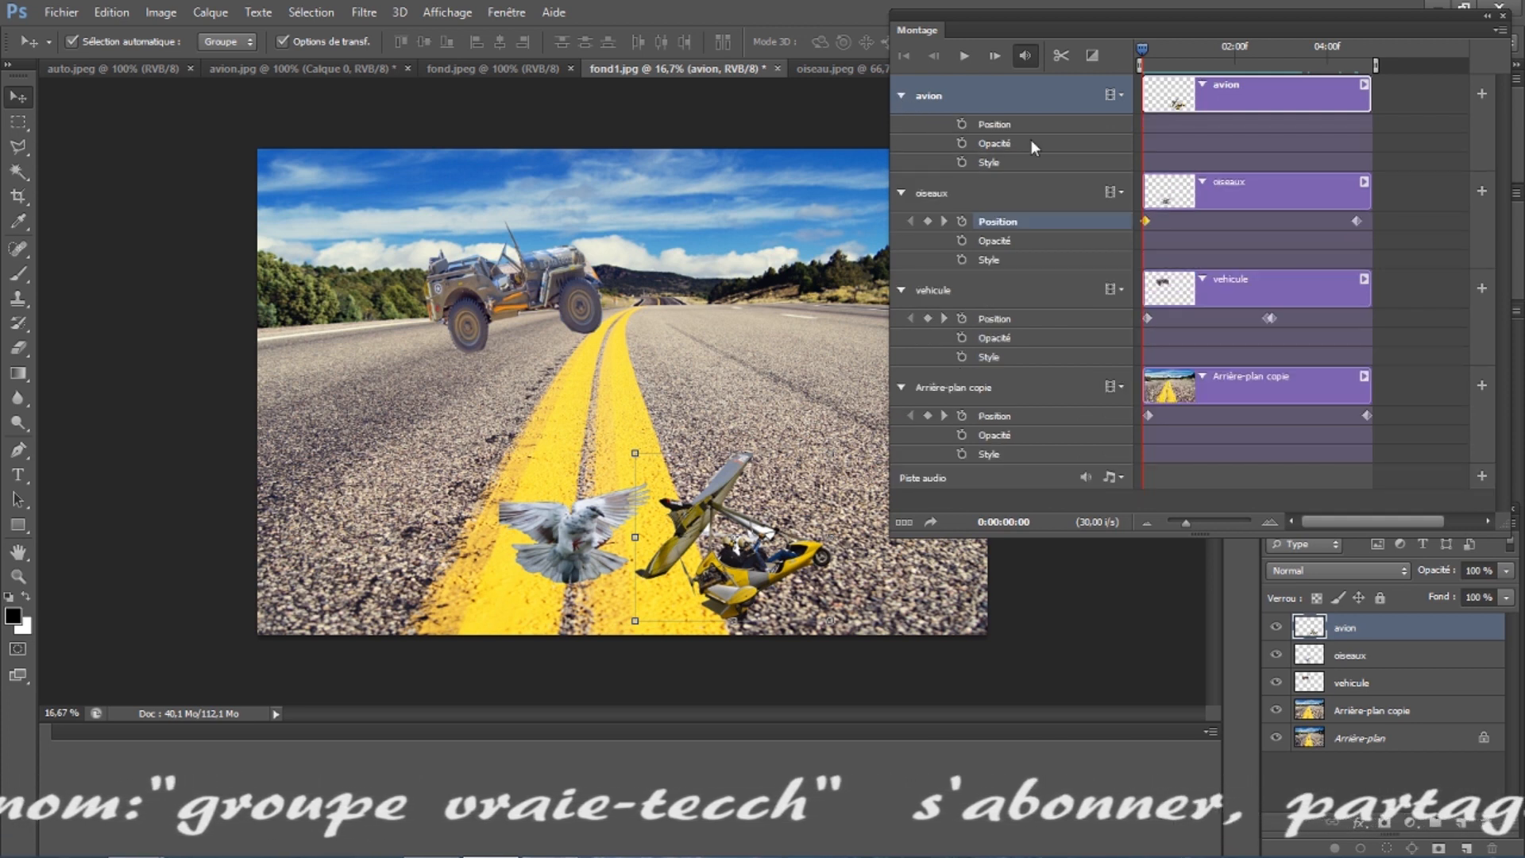
drag(1142, 57, 1143, 55)
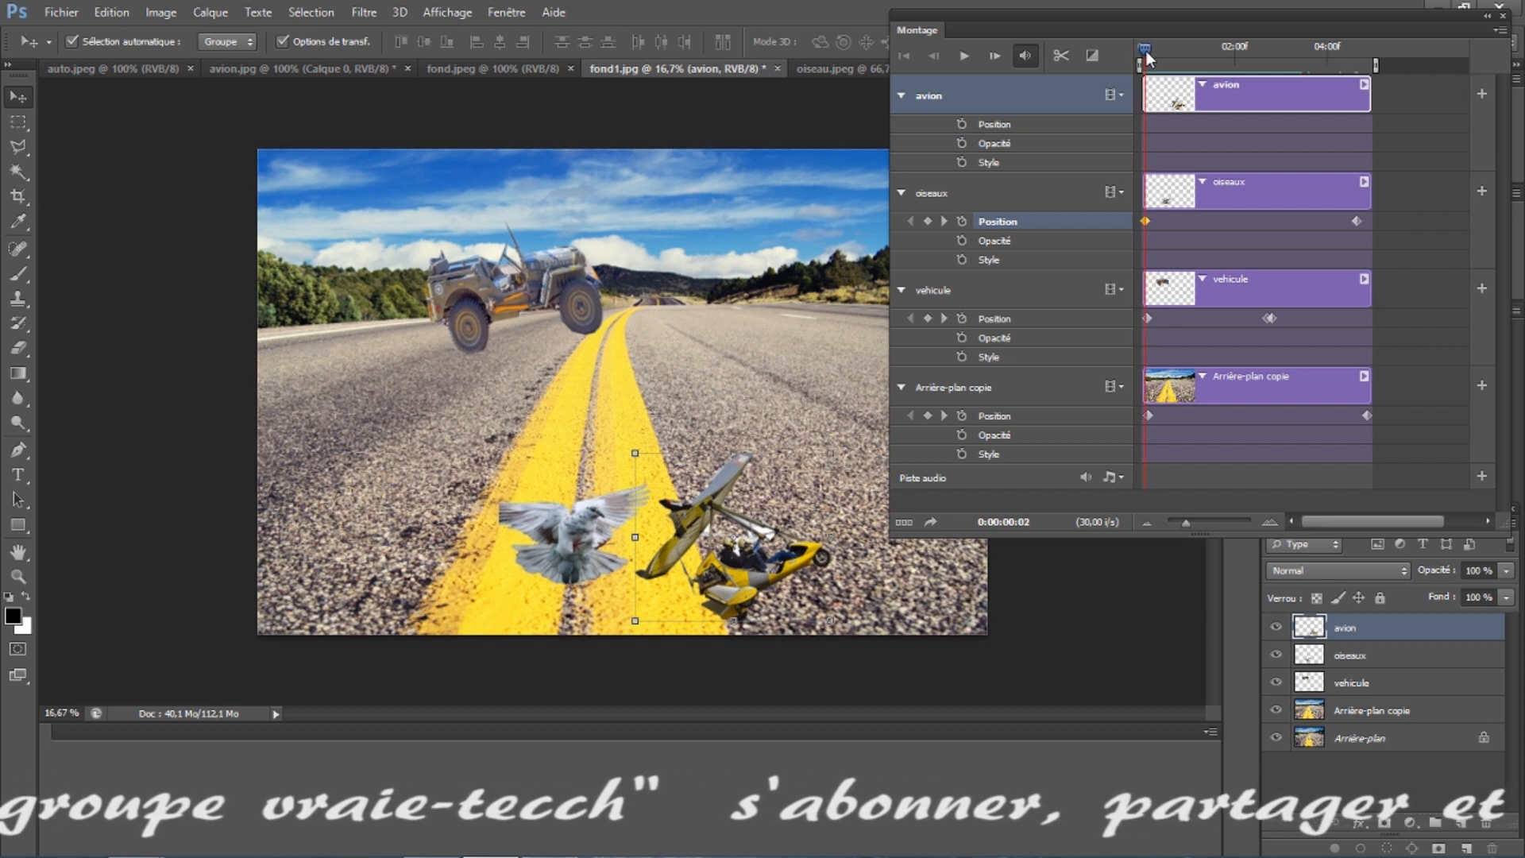
click(963, 124)
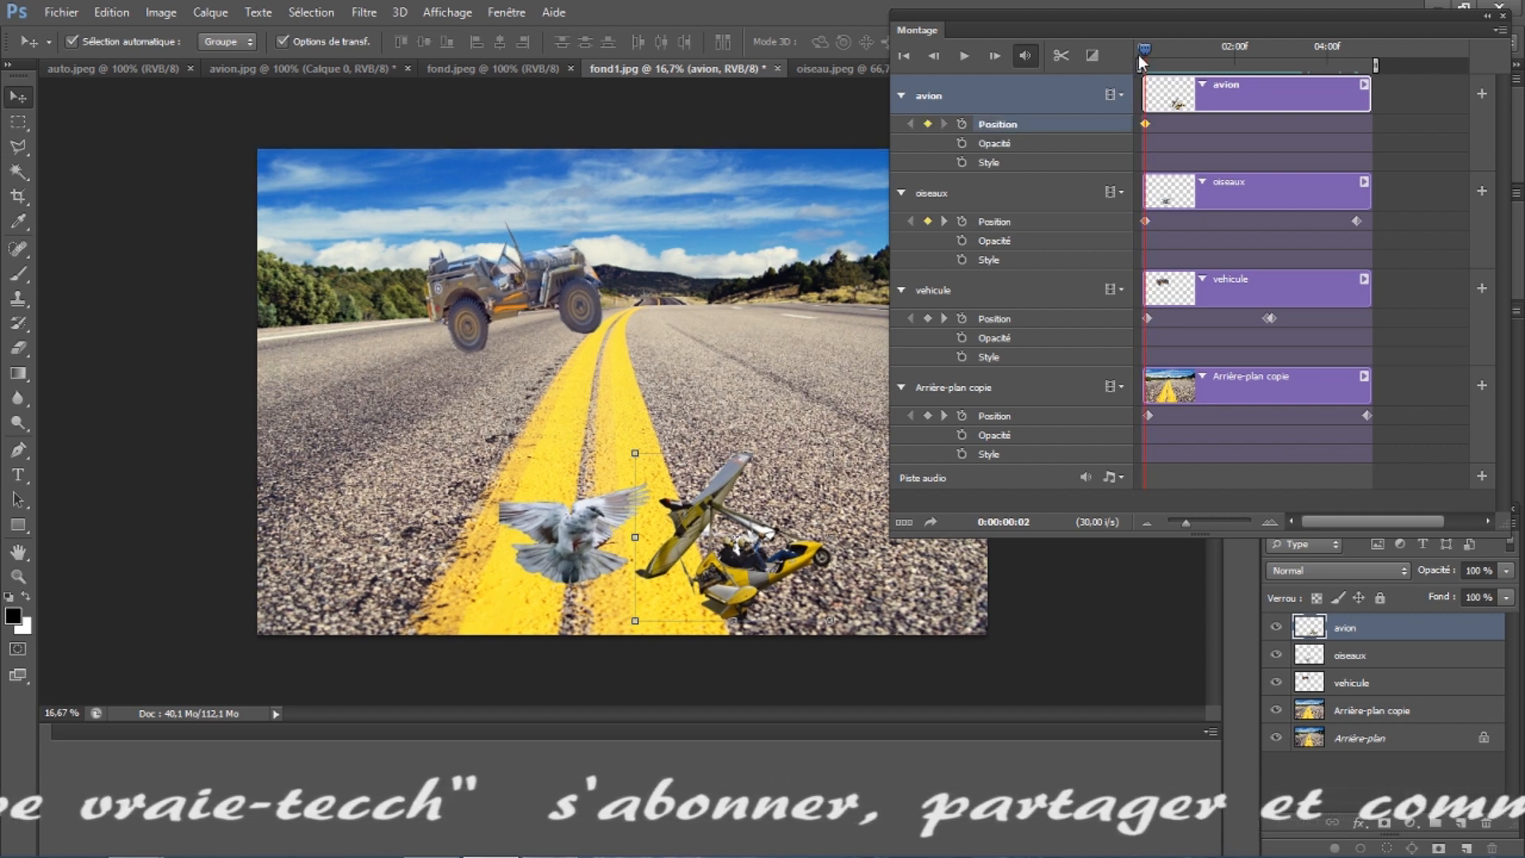
Step: Add a Position keyframe at 0:00:04:22 by moving the aircraft upward, almost past the canvas's top edge
drag(1145, 52, 1143, 53)
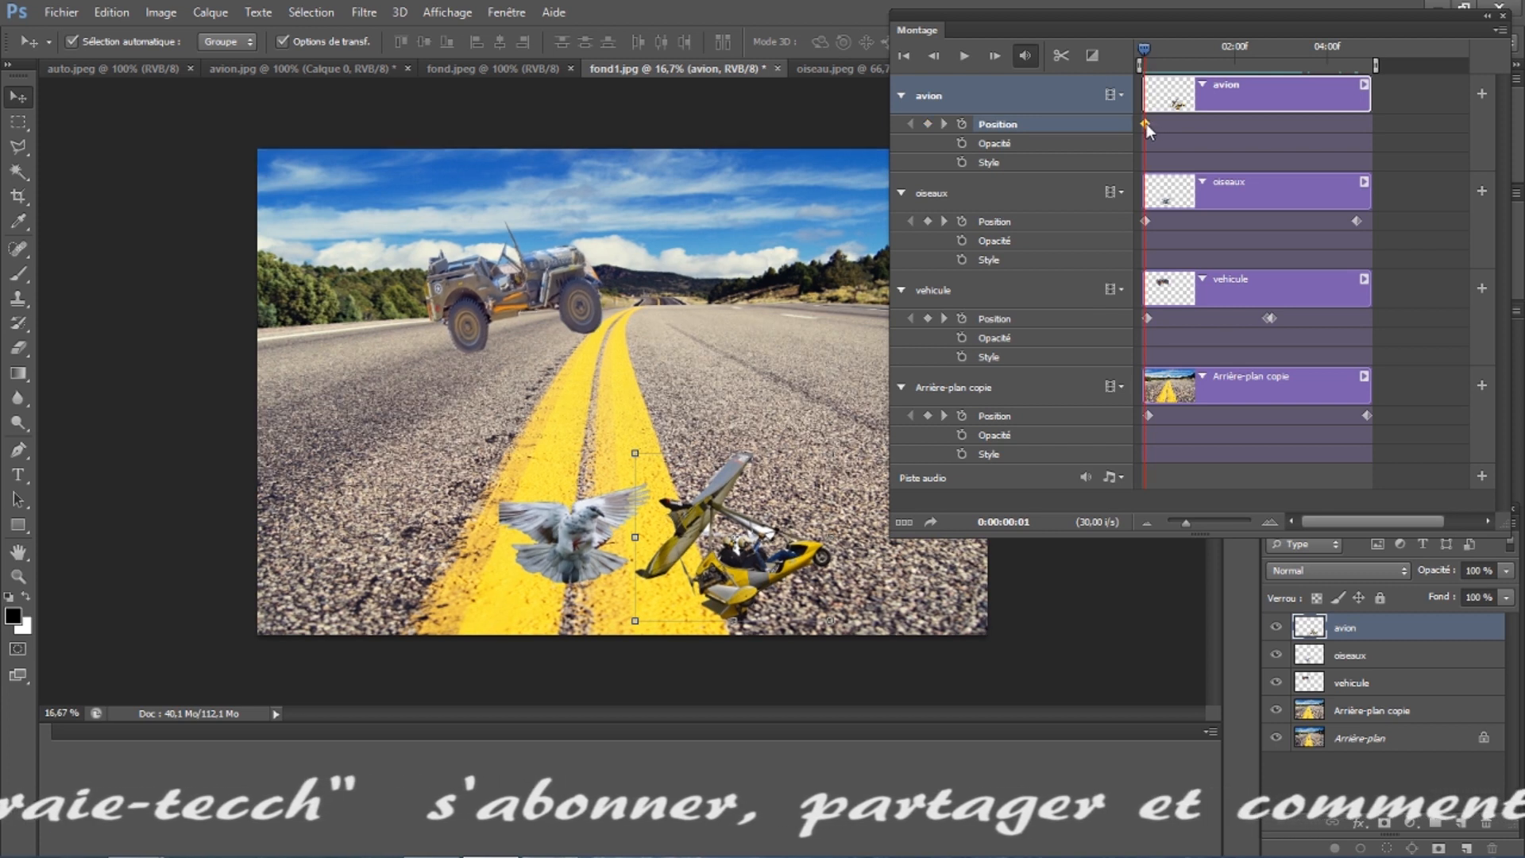
drag(1145, 53, 1371, 74)
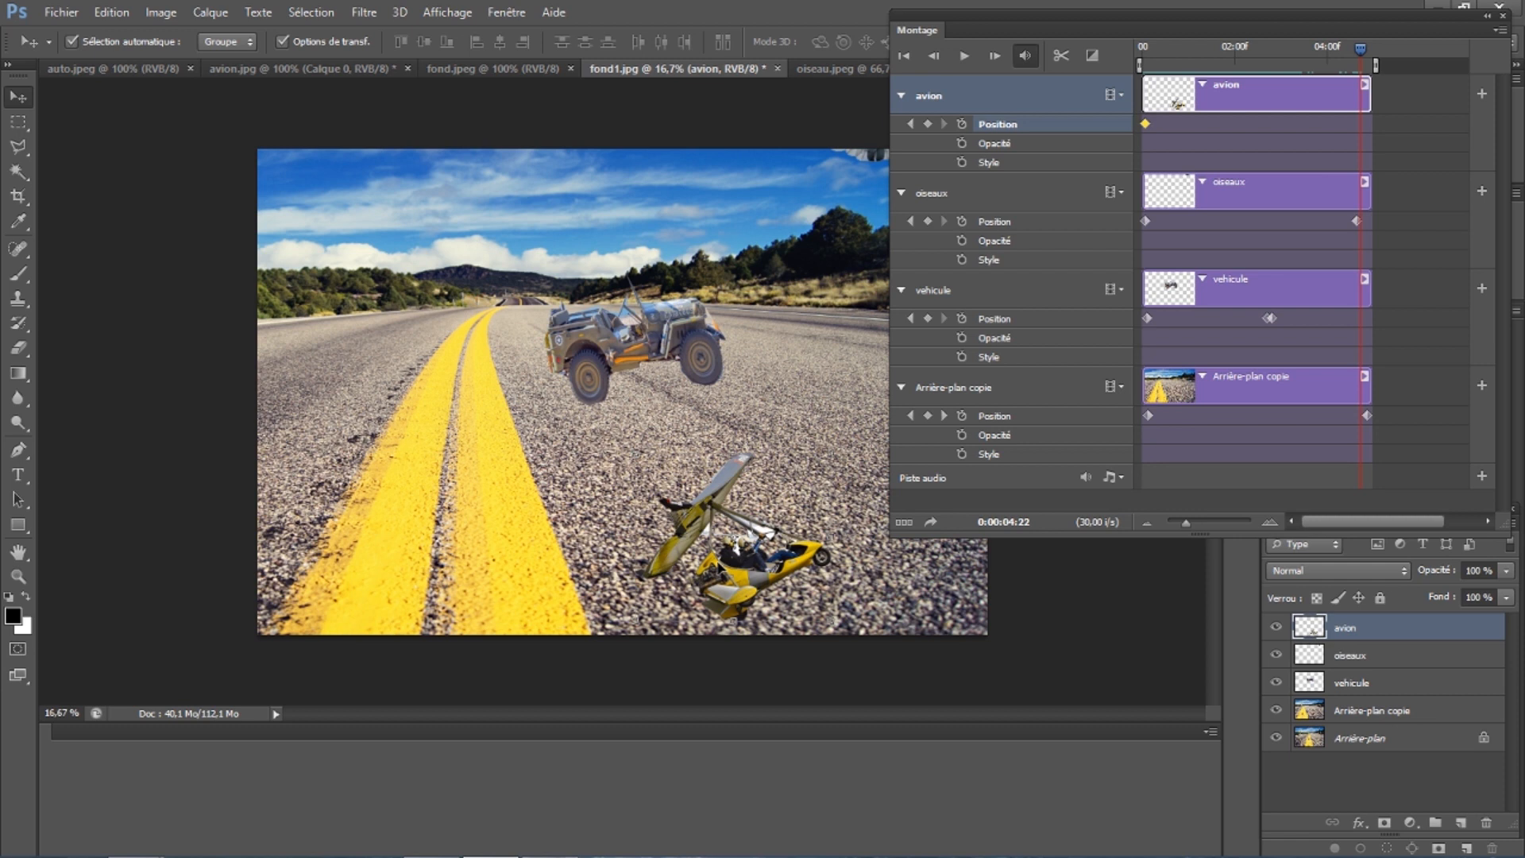
drag(726, 553, 783, 109)
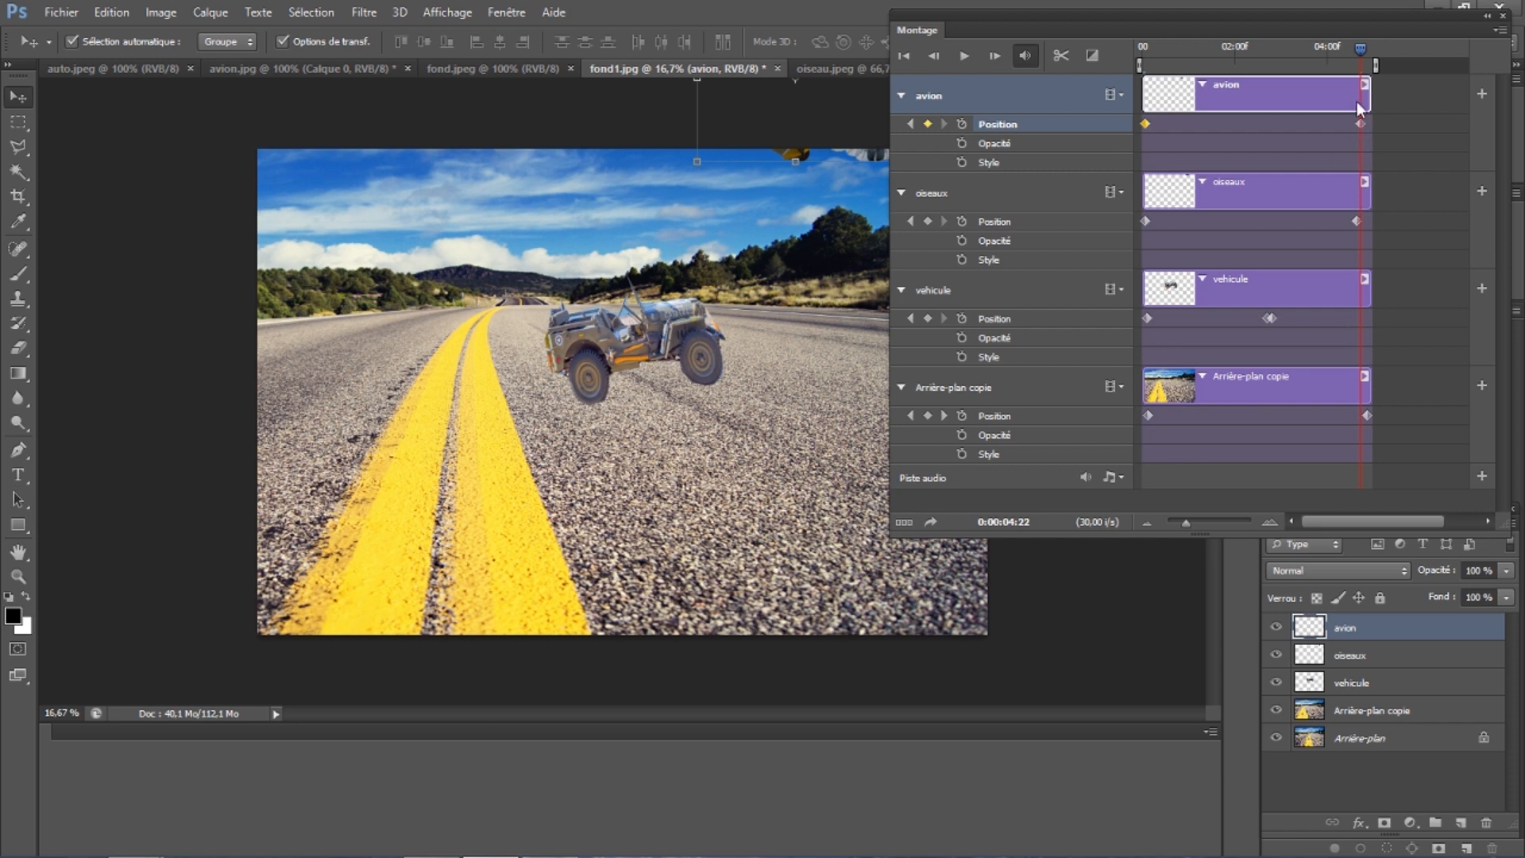
Step: Preview the combined background, jeep, bird and aircraft animation by playing the timeline from its start
drag(1363, 46, 1115, 61)
click(964, 55)
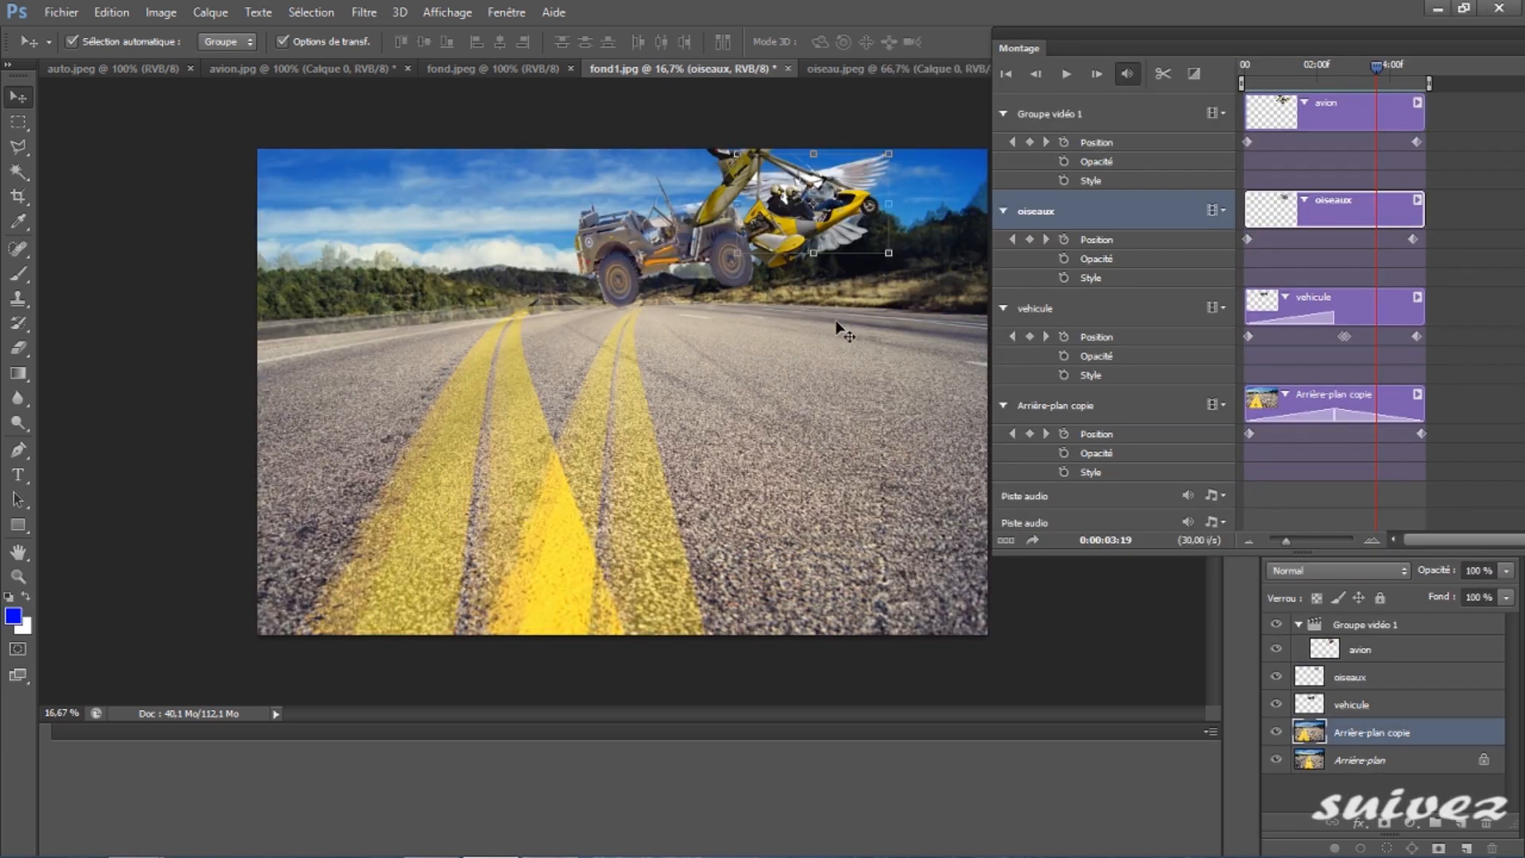
Step: Select the road background copy and examine the available fade transitions, including Fondu and Fondu enchaîné, without applying one
click(858, 351)
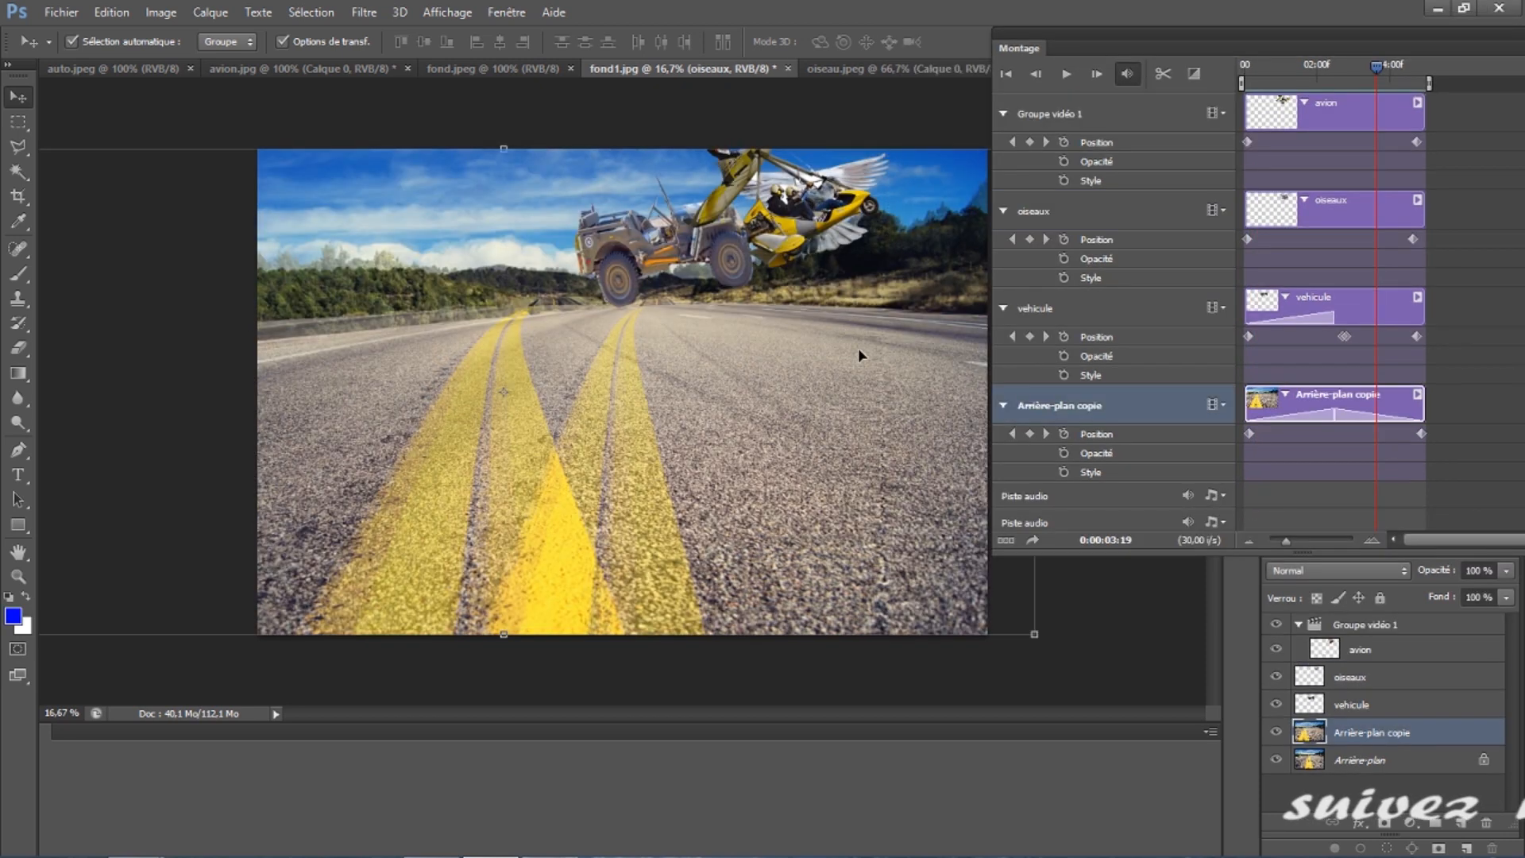
click(1194, 75)
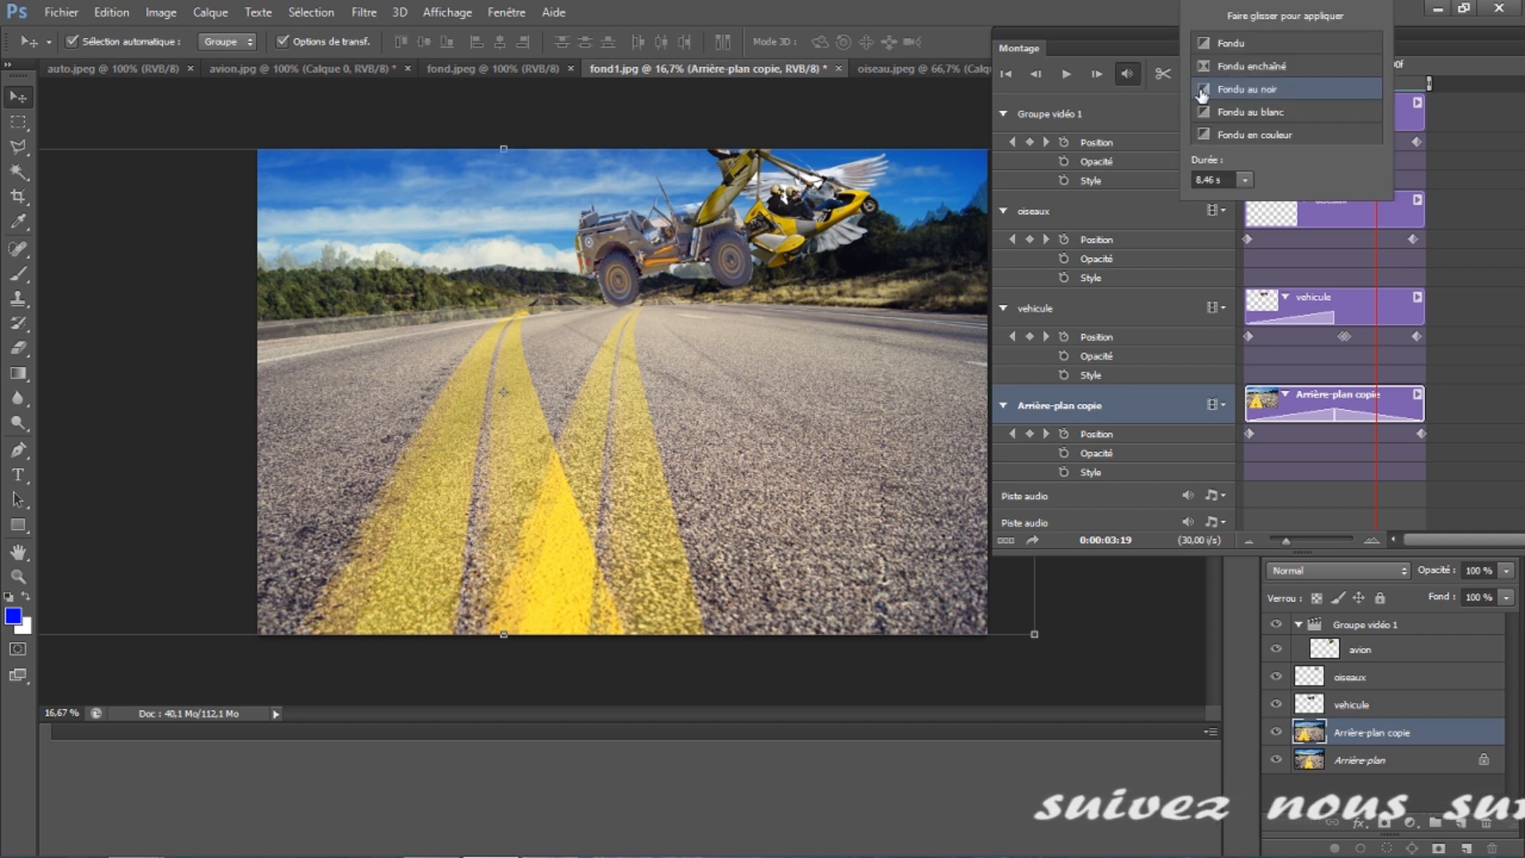
click(1219, 48)
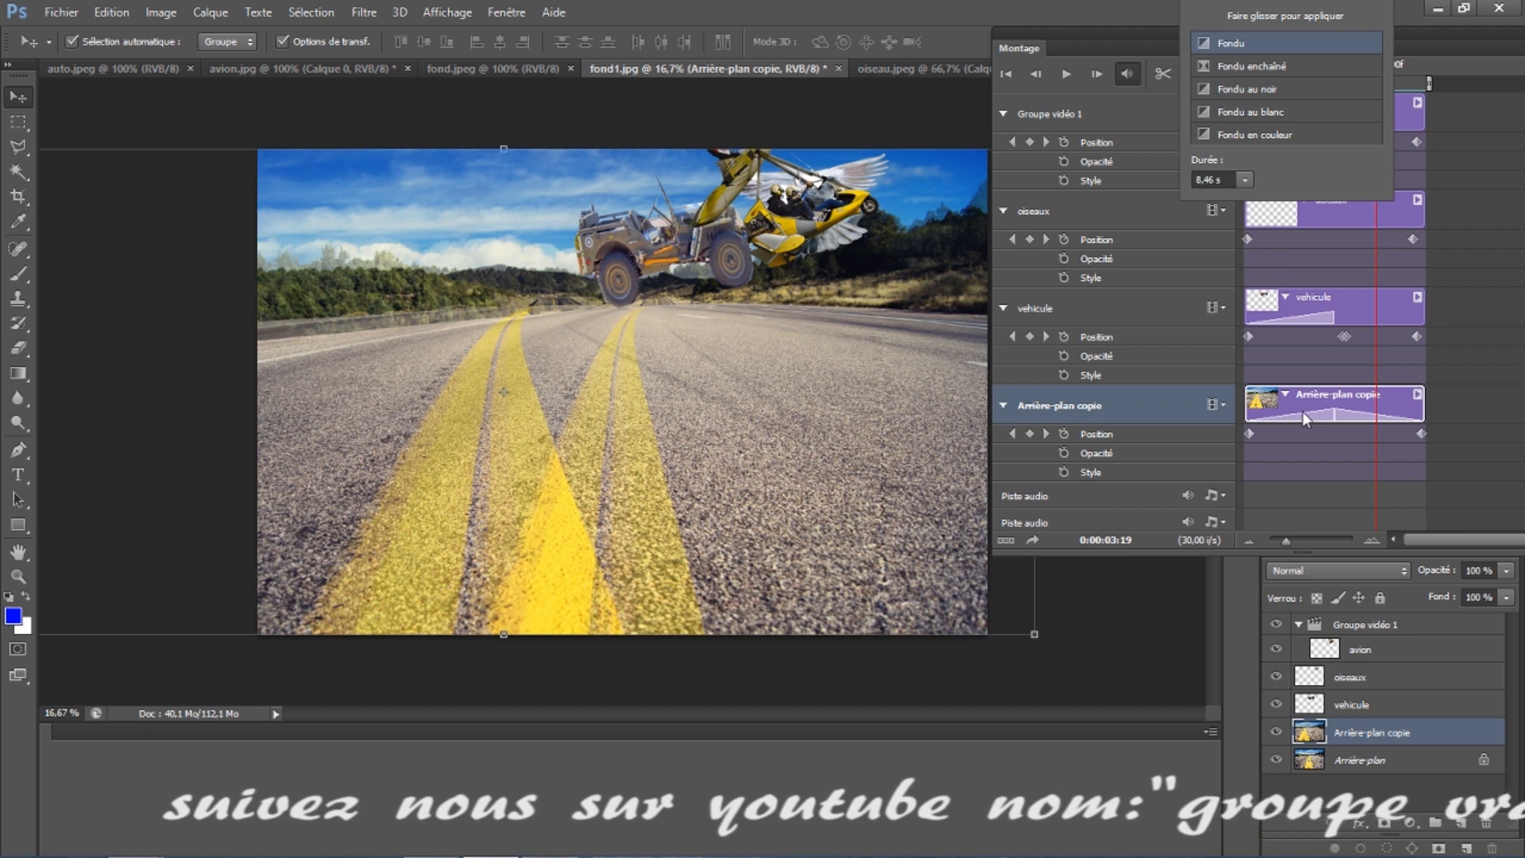
click(1254, 67)
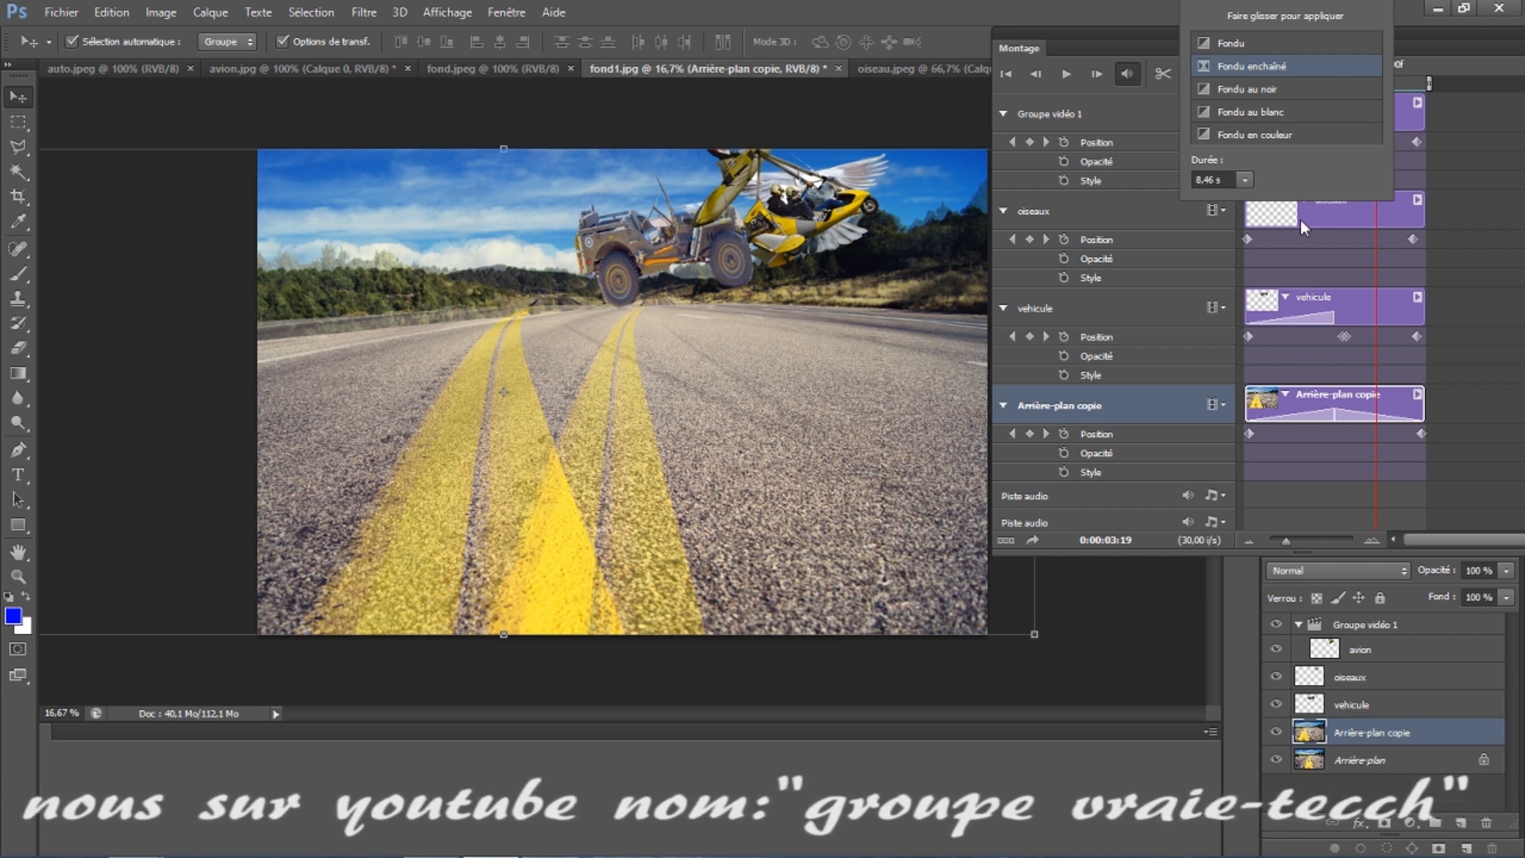
click(1305, 259)
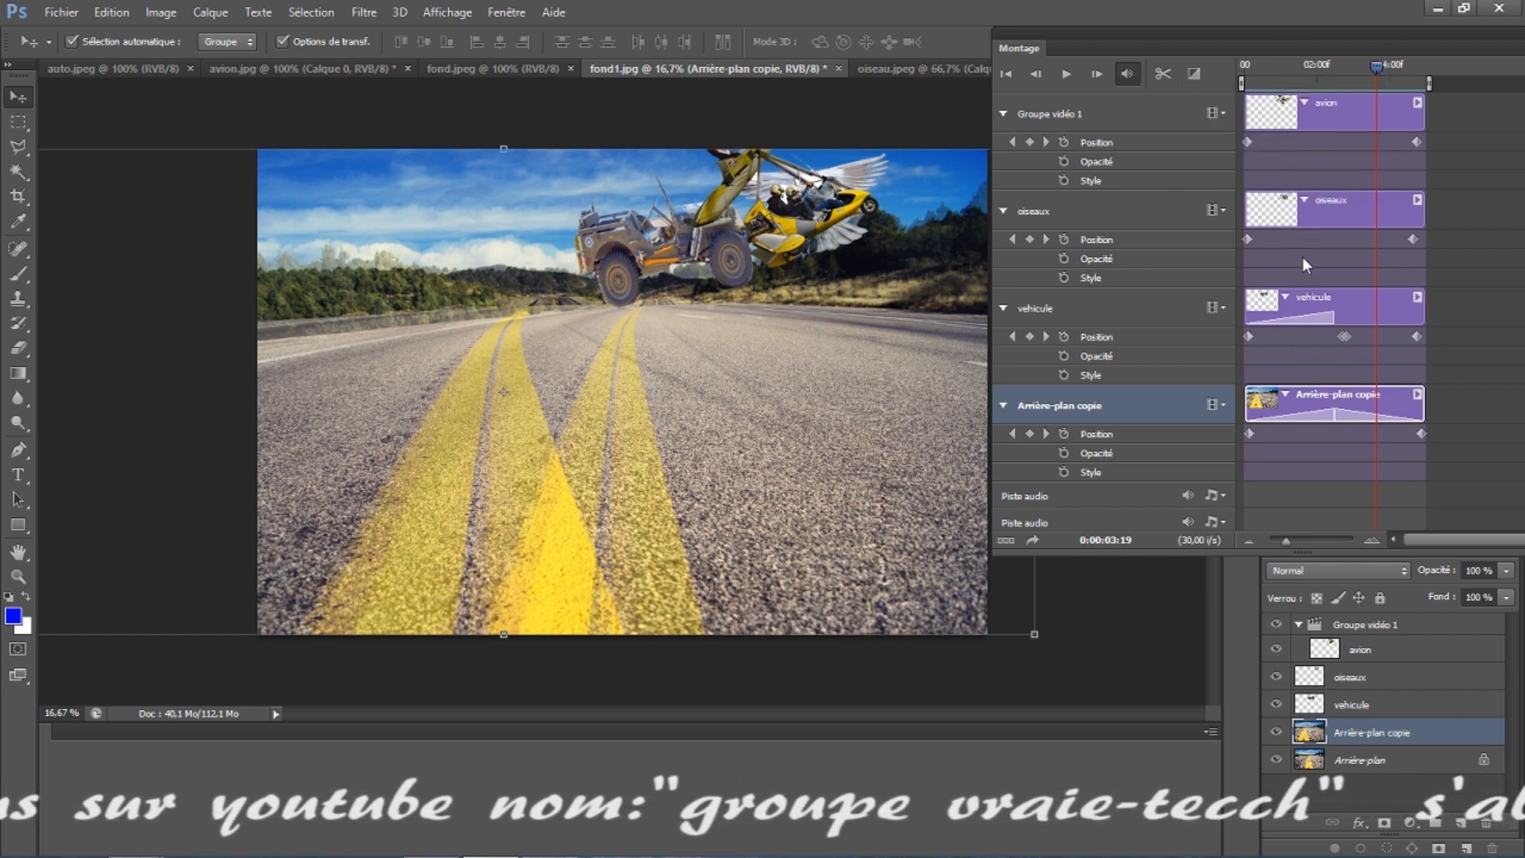
Step: Enable Opacity animation on the avion track at 0:00:03:19 and add a second Opacity keyframe at 0:00:02:08
click(1063, 162)
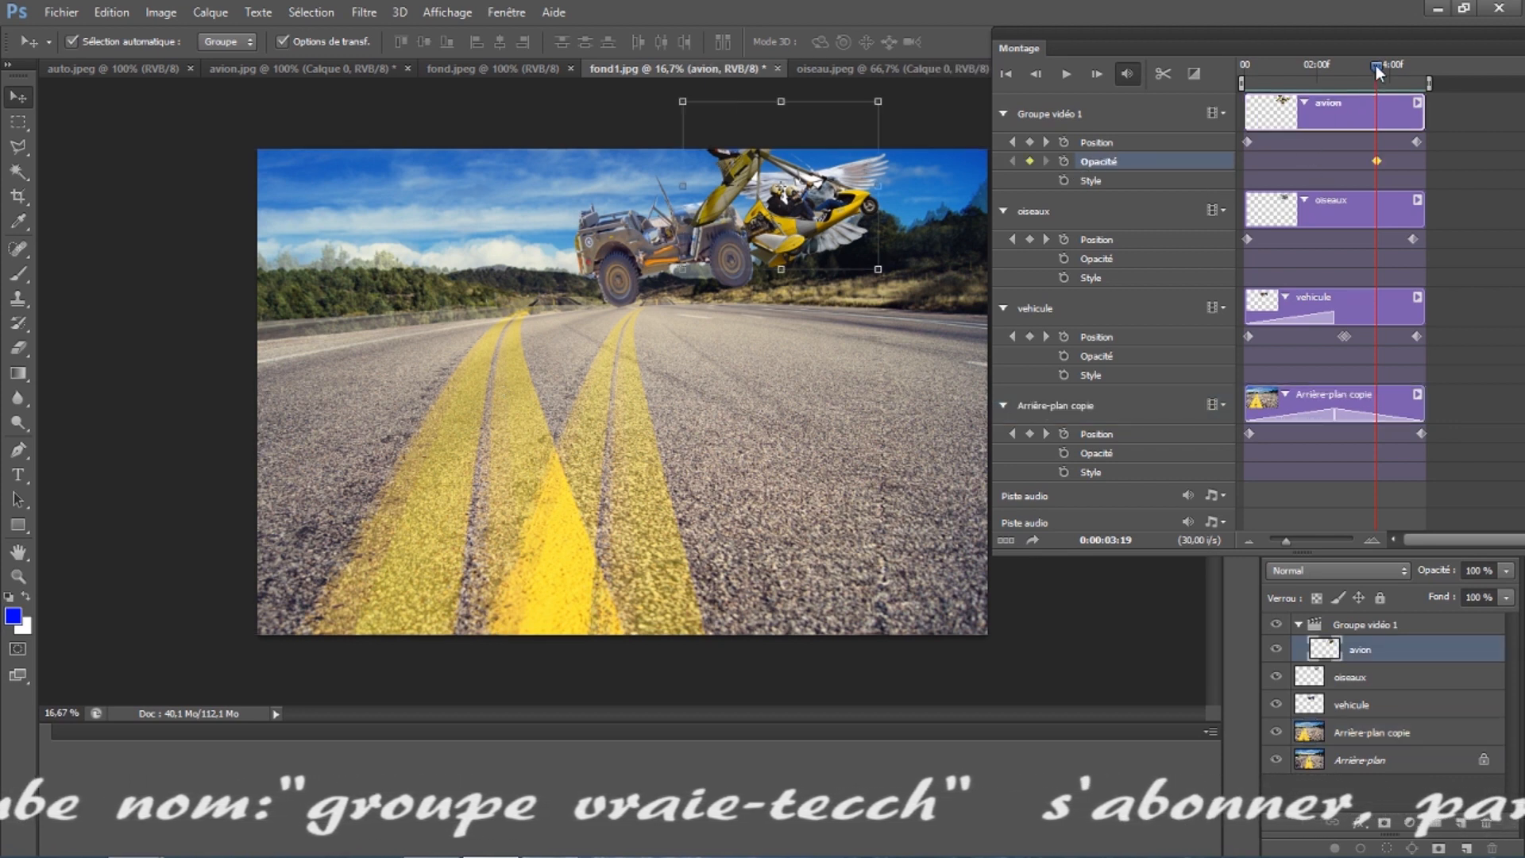
drag(1376, 65, 1325, 66)
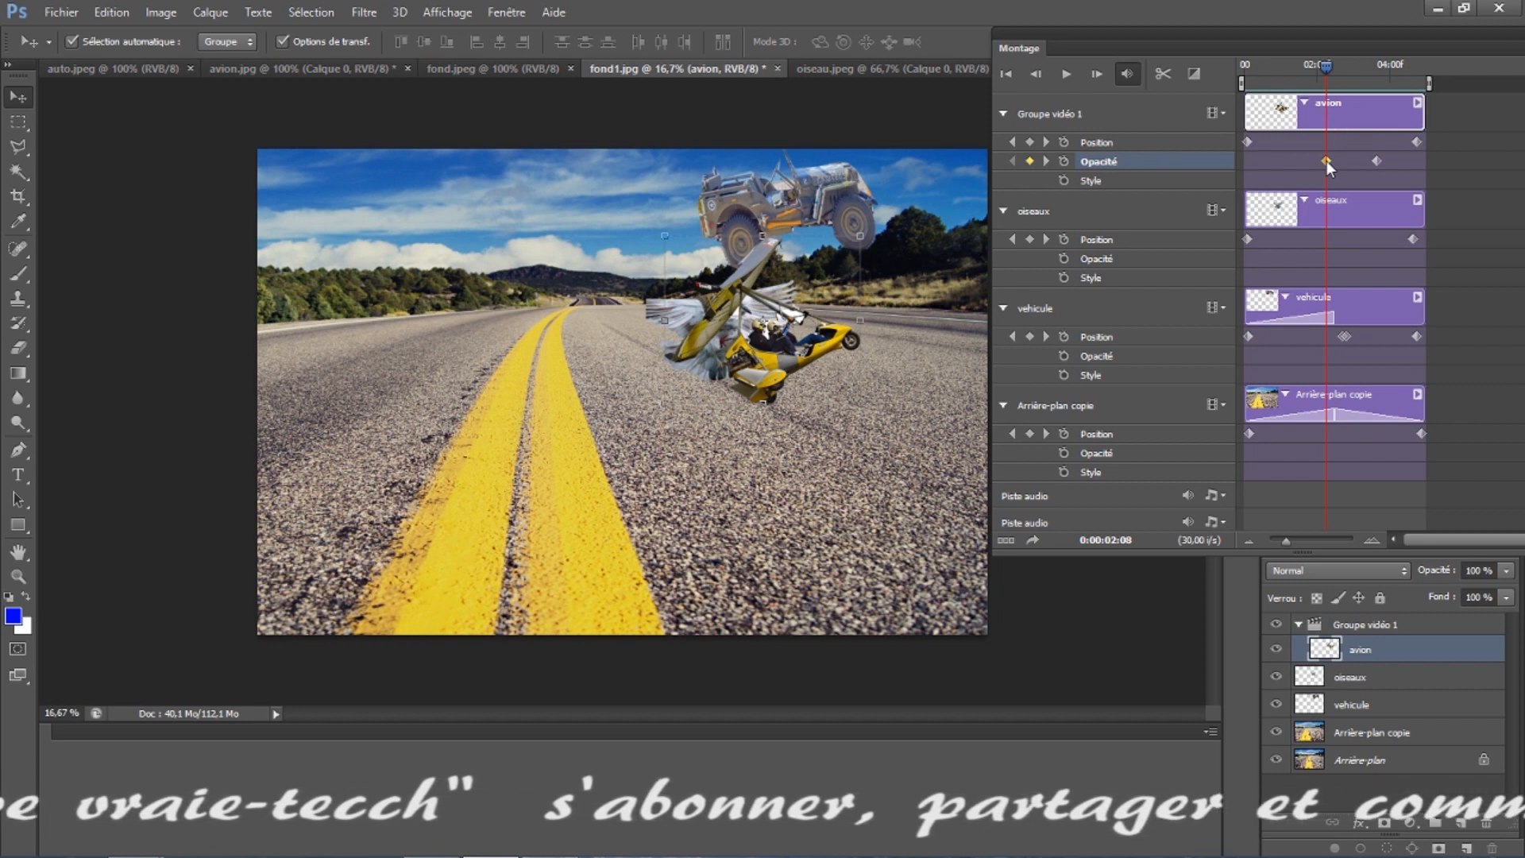
click(1027, 161)
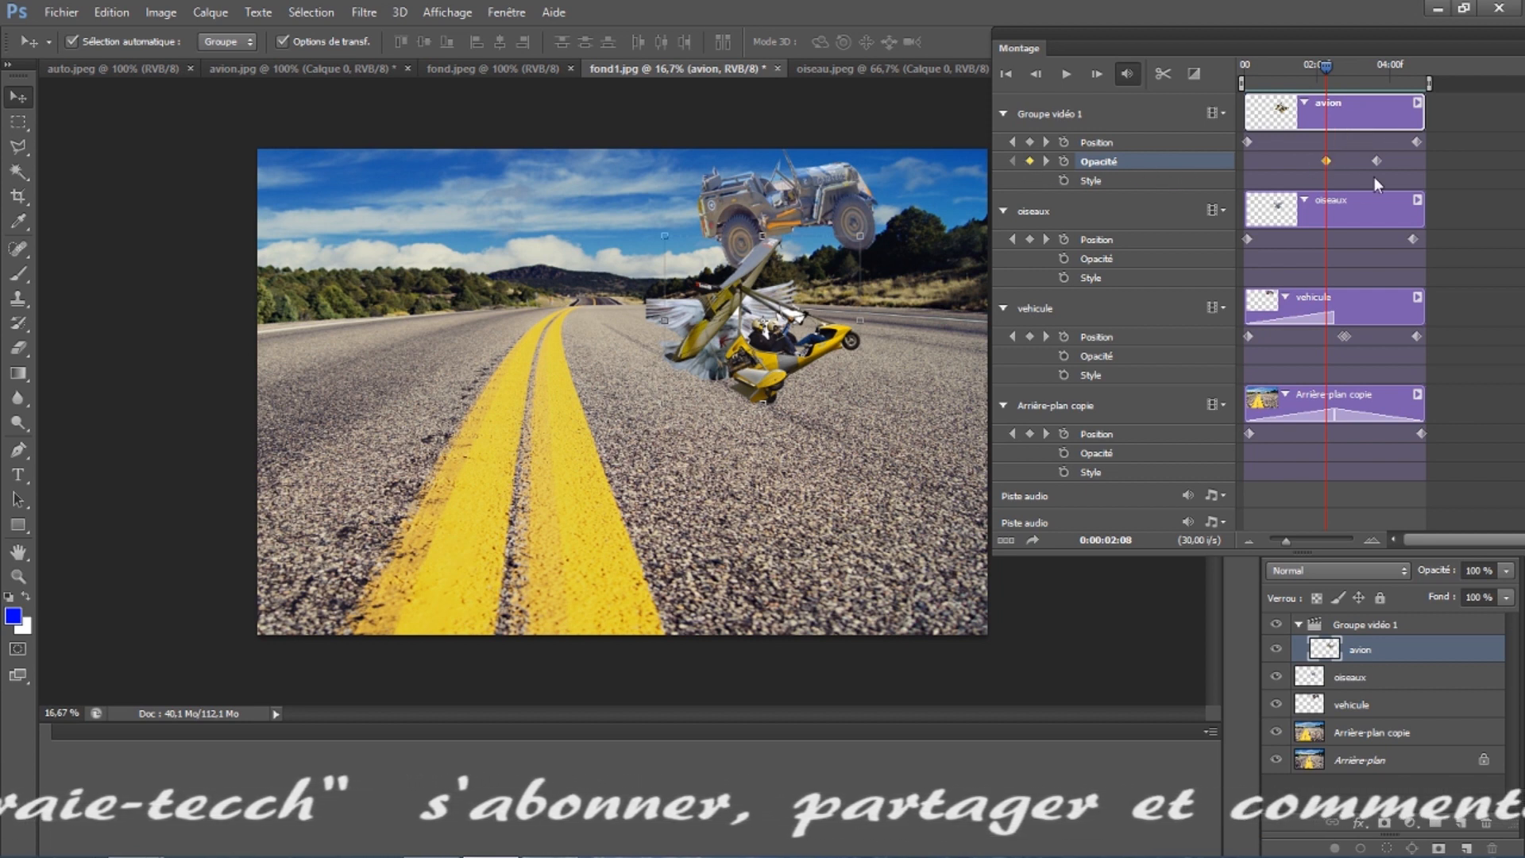
Step: Remove the Opacity keyframes at 0:00:02:08 and 0:00:03:19 from the avion track
click(1028, 160)
drag(1327, 62, 1376, 61)
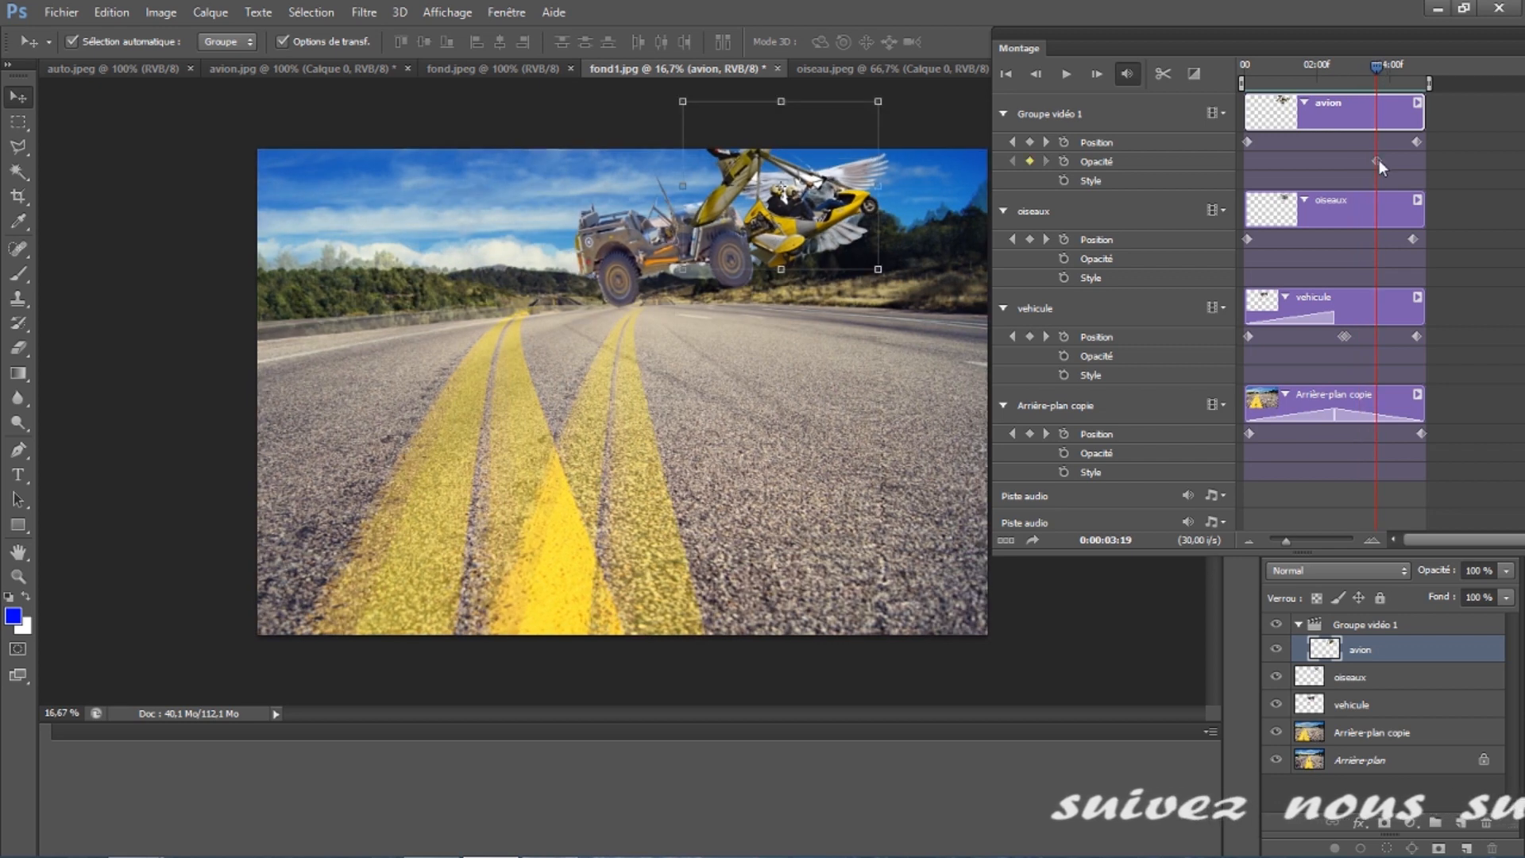
click(1379, 160)
click(1031, 160)
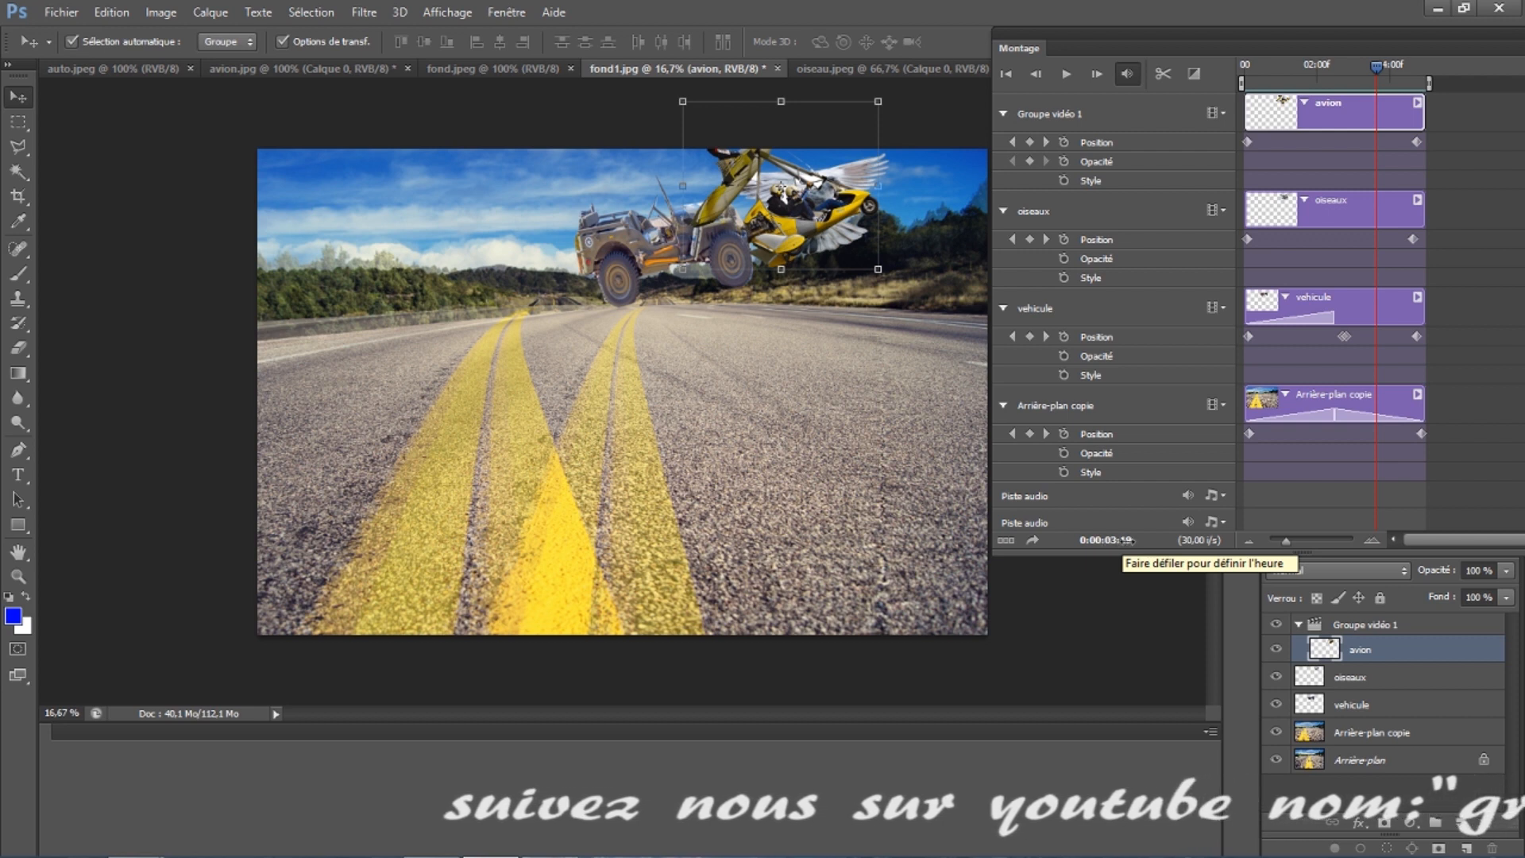
Step: Look through the audio files in the libre de droit folder for the first audio track, and close the chooser without adding one
mouse_move(1285, 541)
mouse_down()
mouse_move(1341, 545)
mouse_move(1286, 544)
mouse_up()
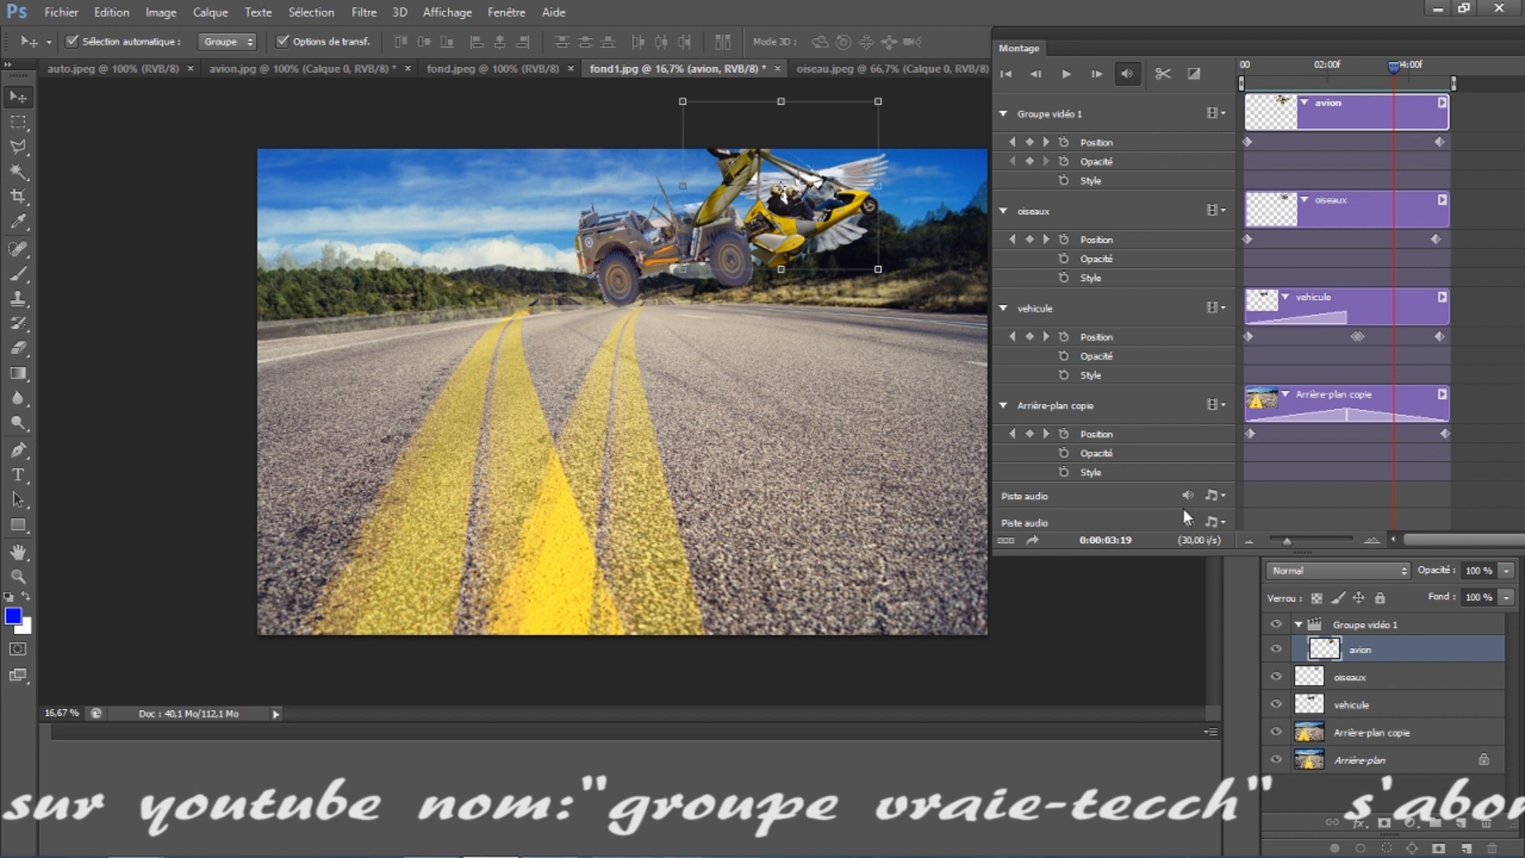
click(1223, 495)
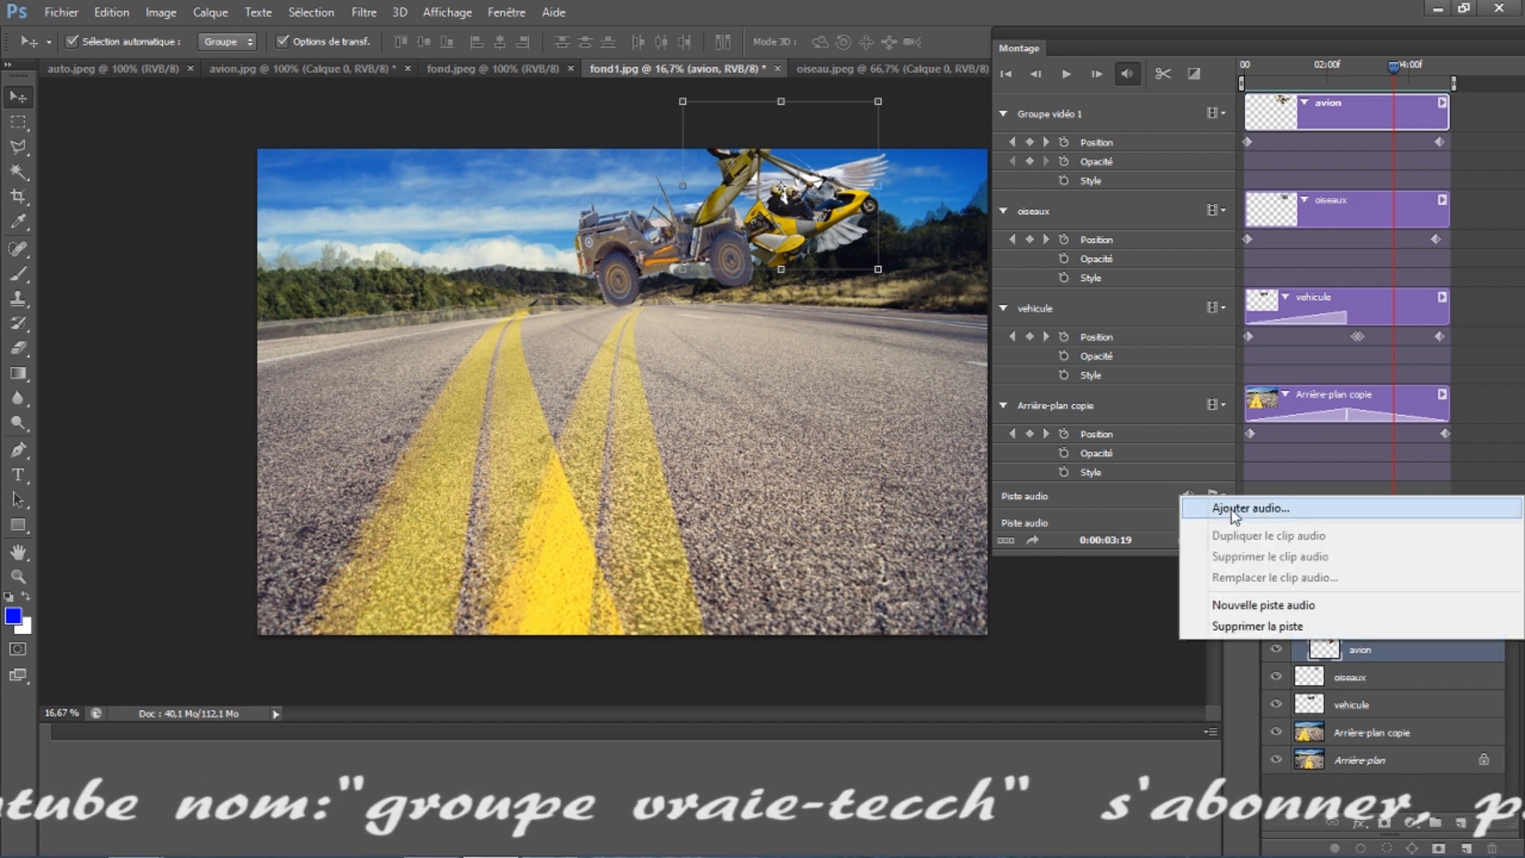
click(1235, 511)
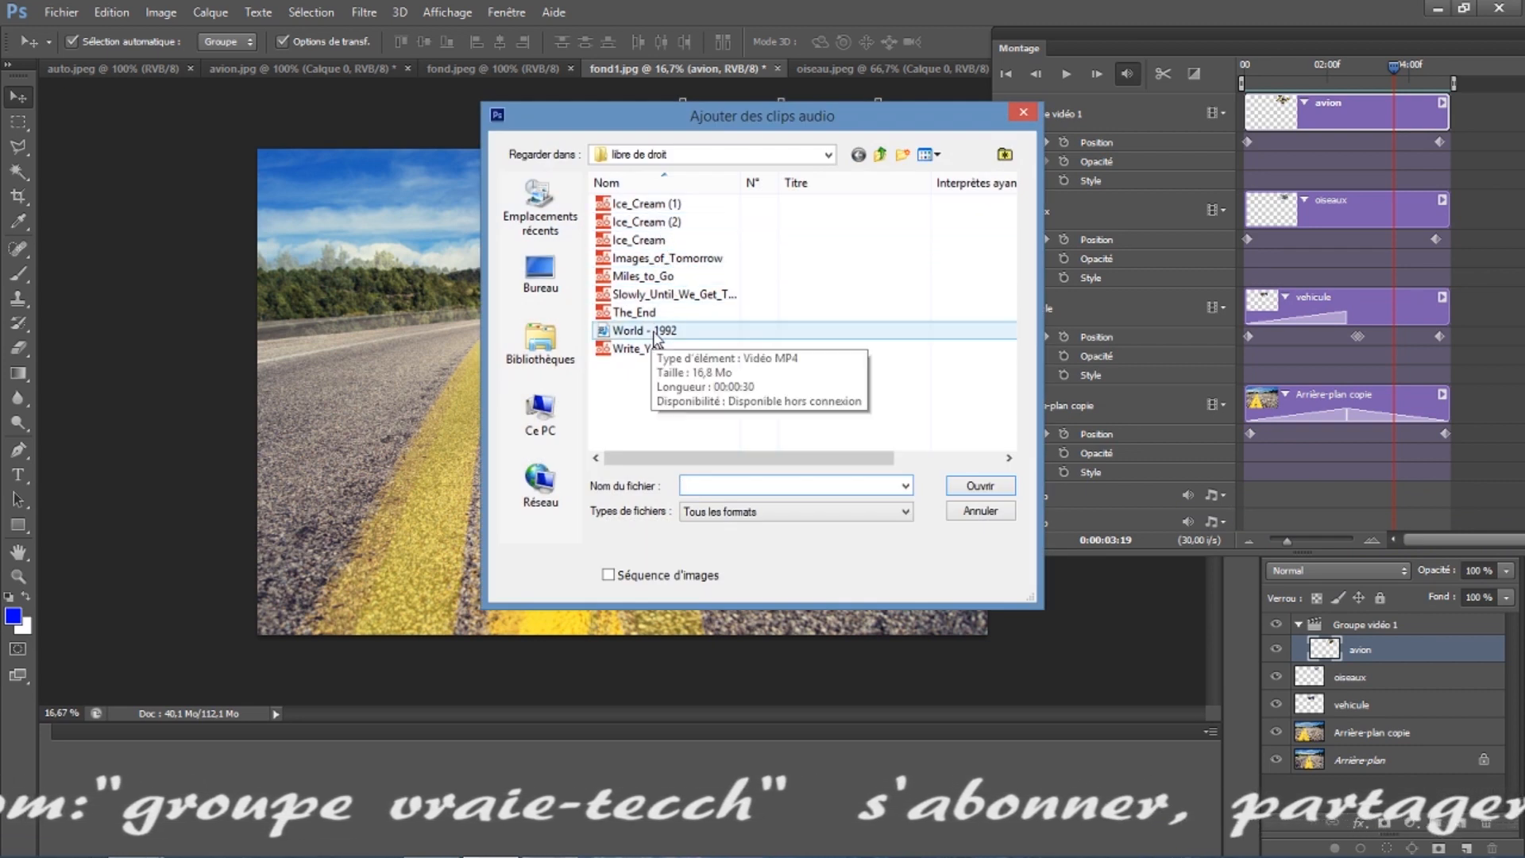
click(1024, 113)
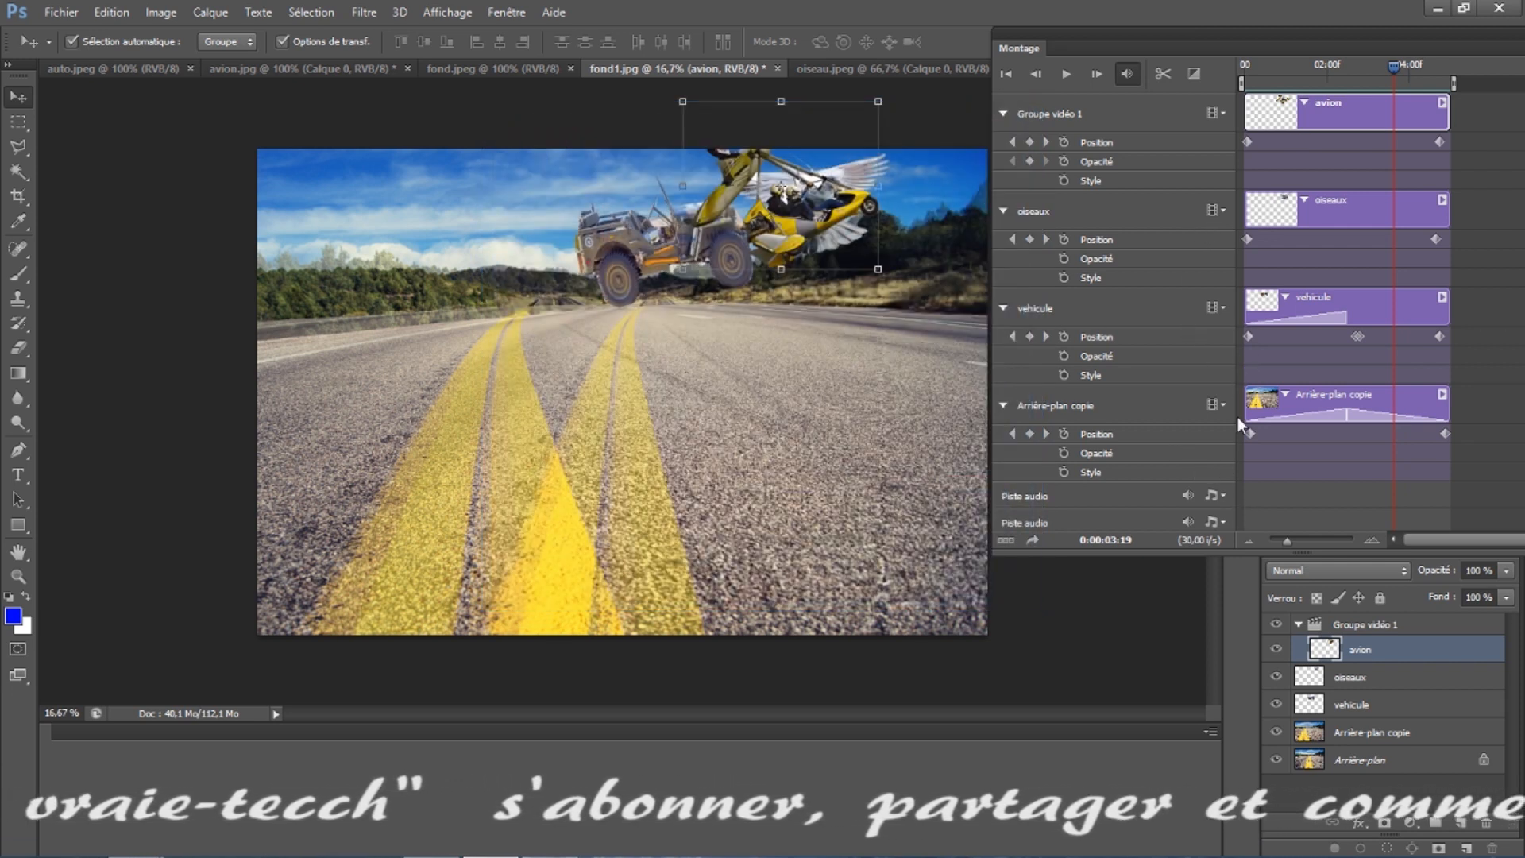
Step: Collapse the oiseaux track and review its options for adding media, creating video groups and deleting the track
click(1002, 211)
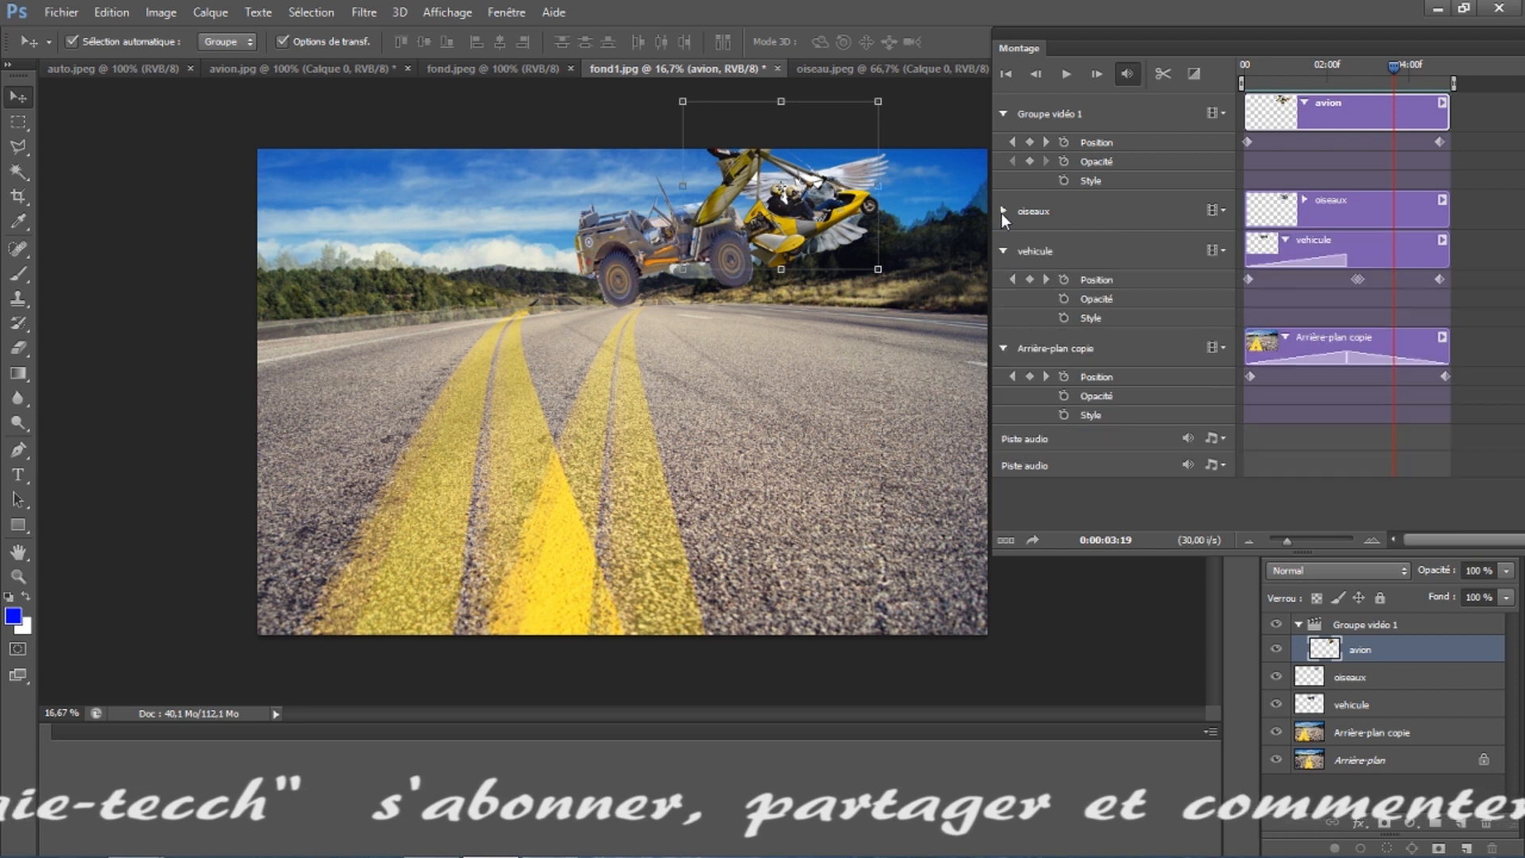
click(1220, 212)
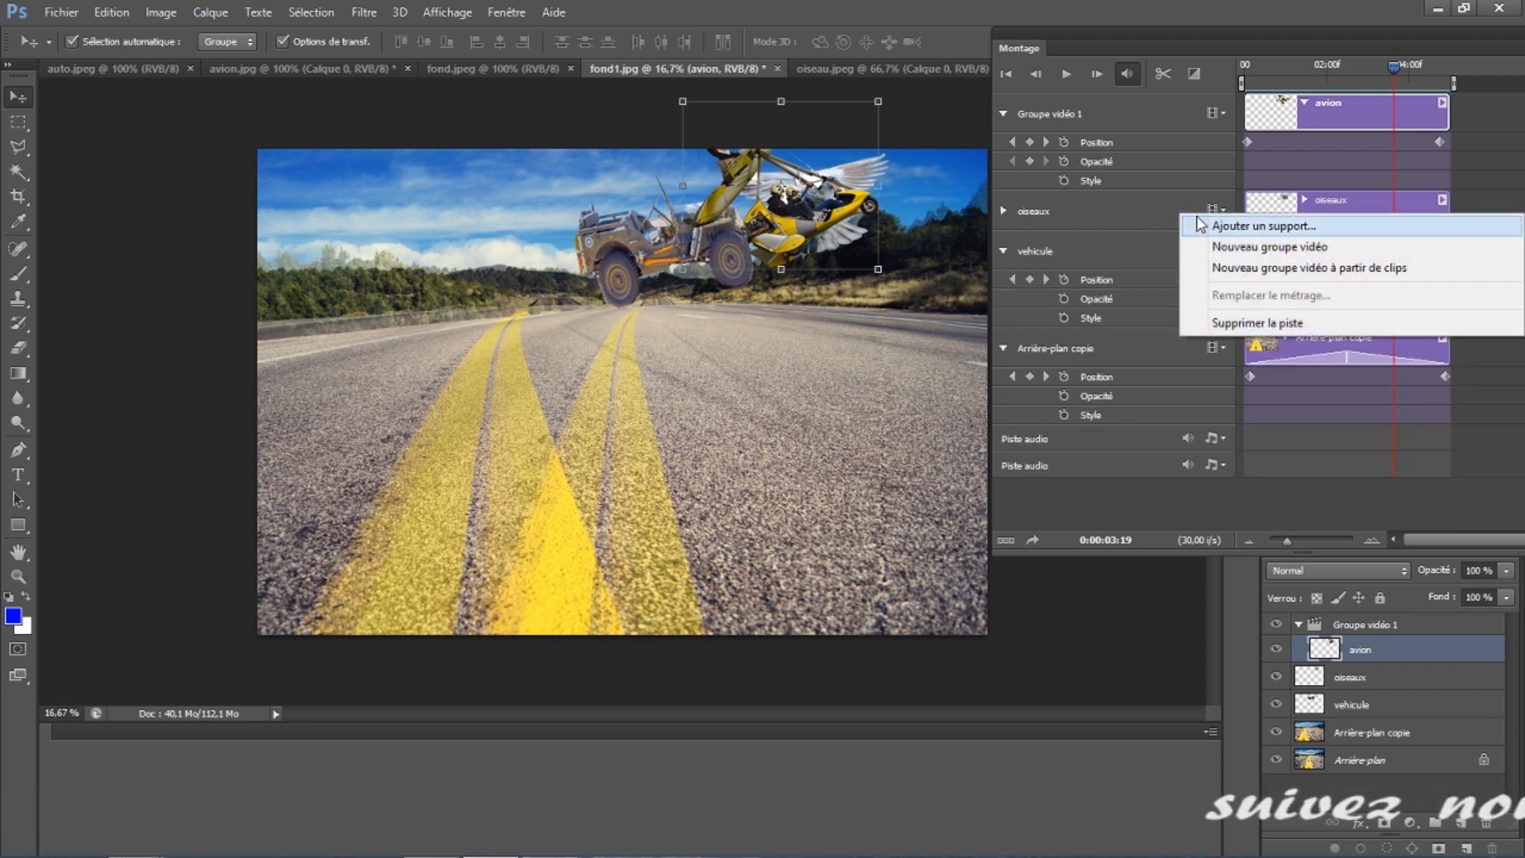
click(1148, 226)
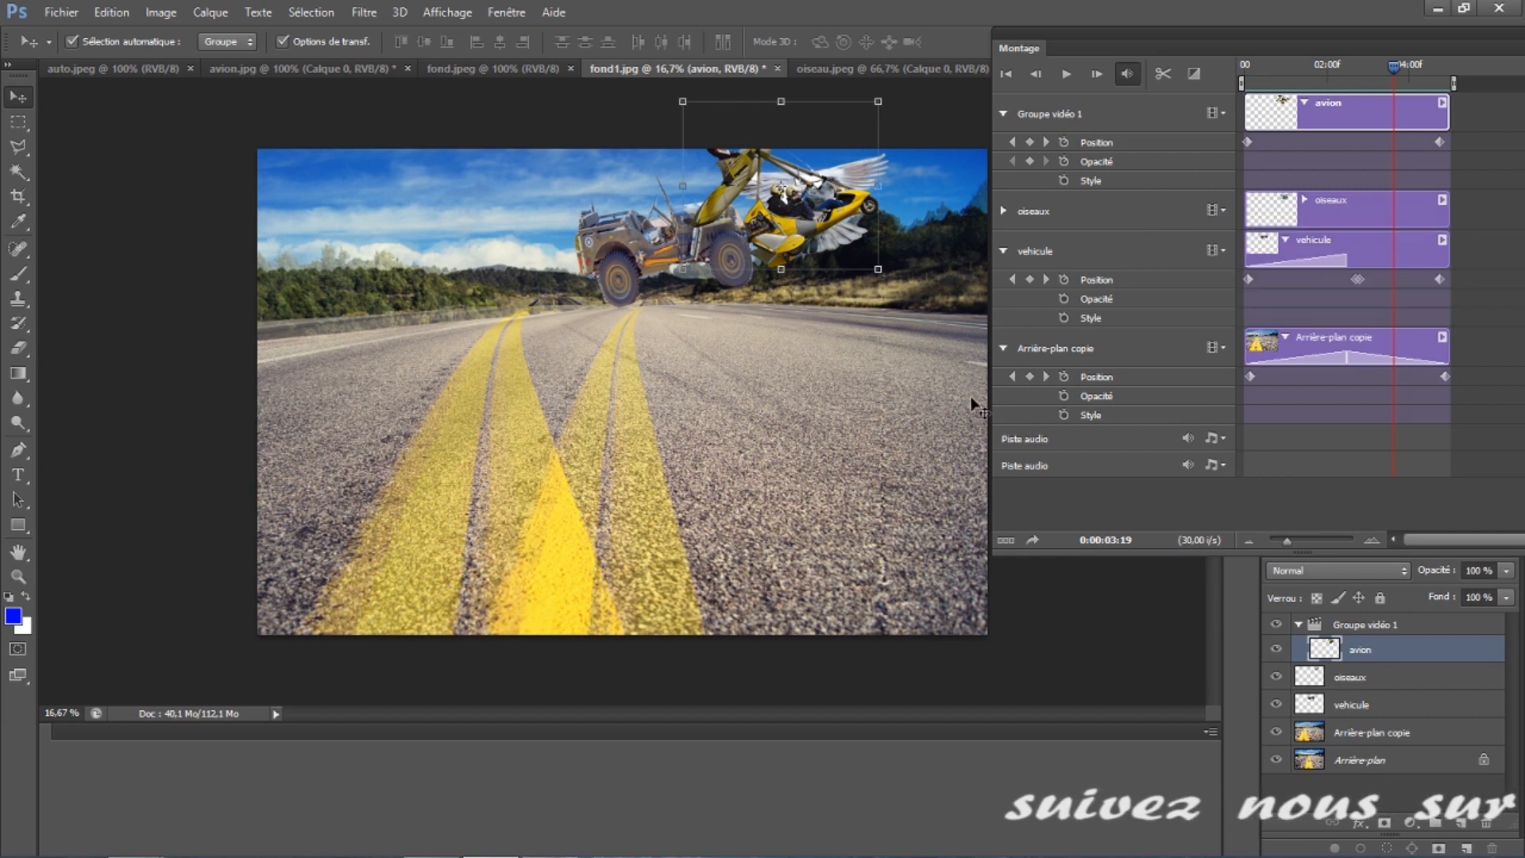
click(1223, 209)
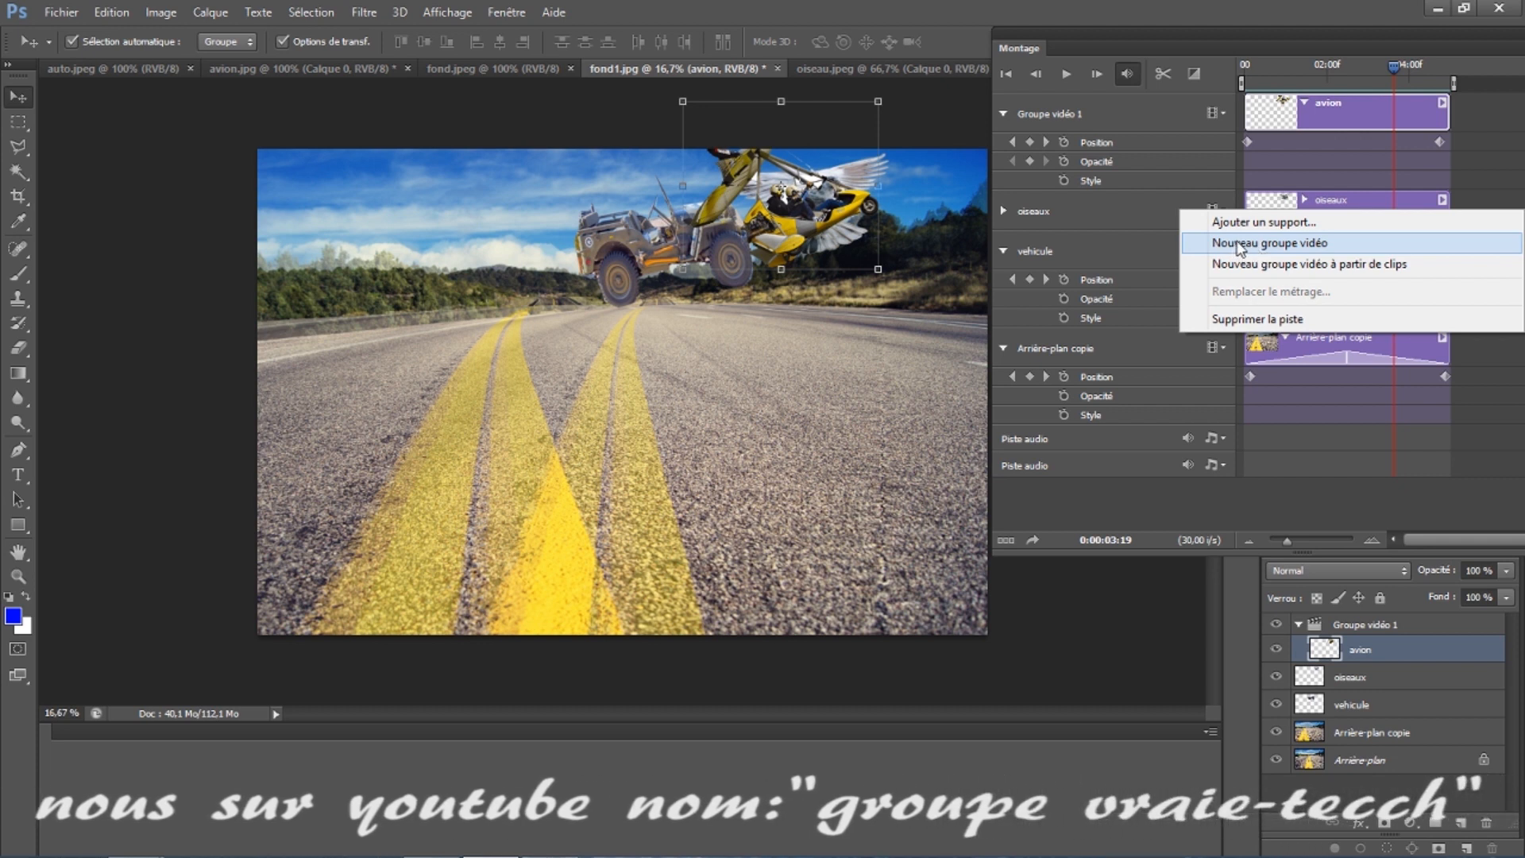
click(904, 326)
Step: Reposition the timeline panel and view the clip import dialog for the avion video group, closing it without adding a clip
drag(1287, 46, 1082, 48)
click(1384, 115)
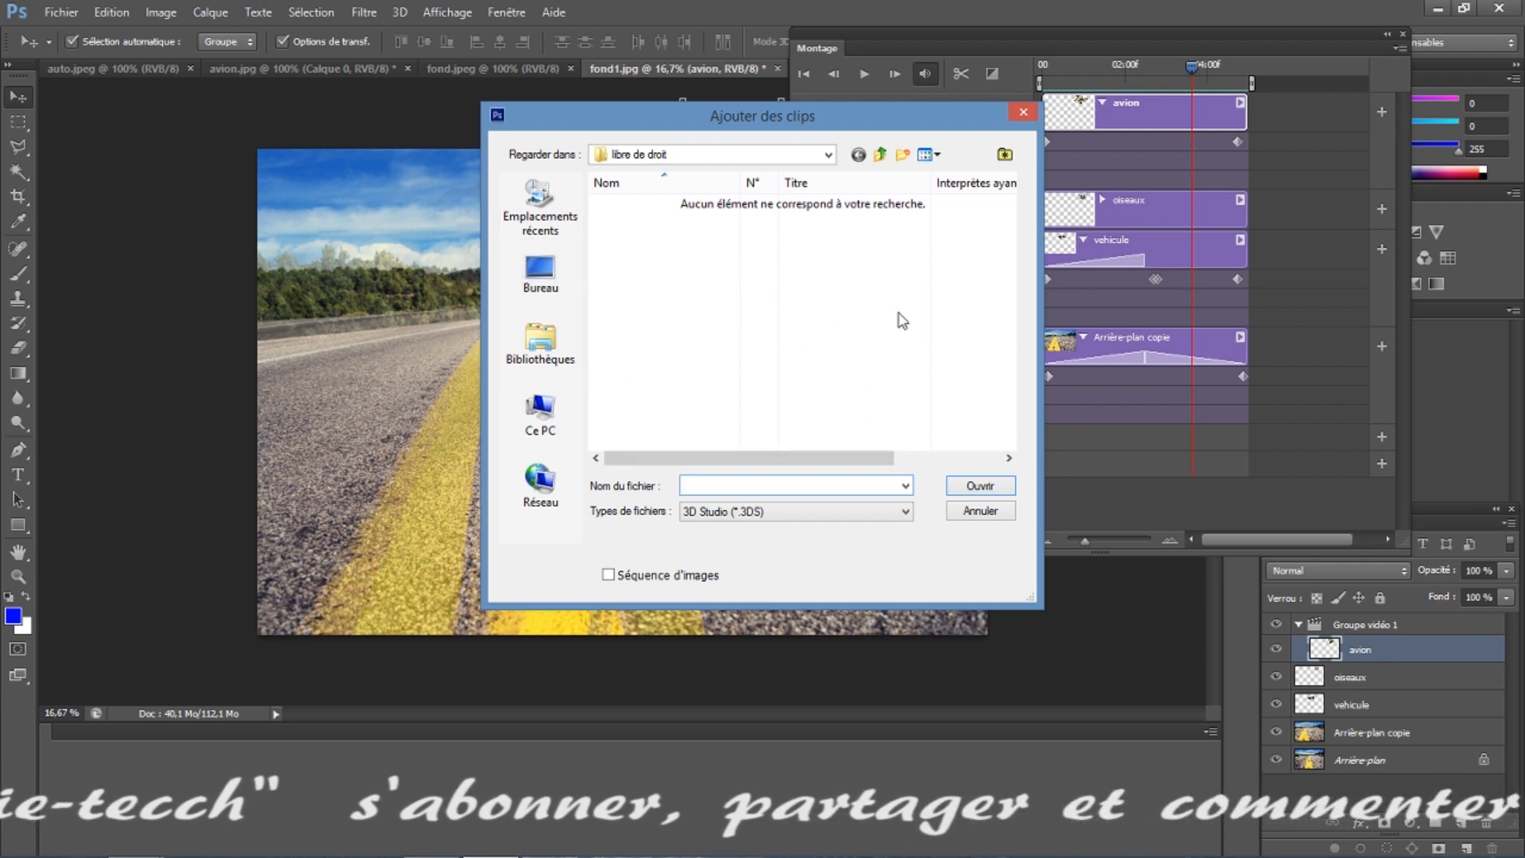
click(1022, 111)
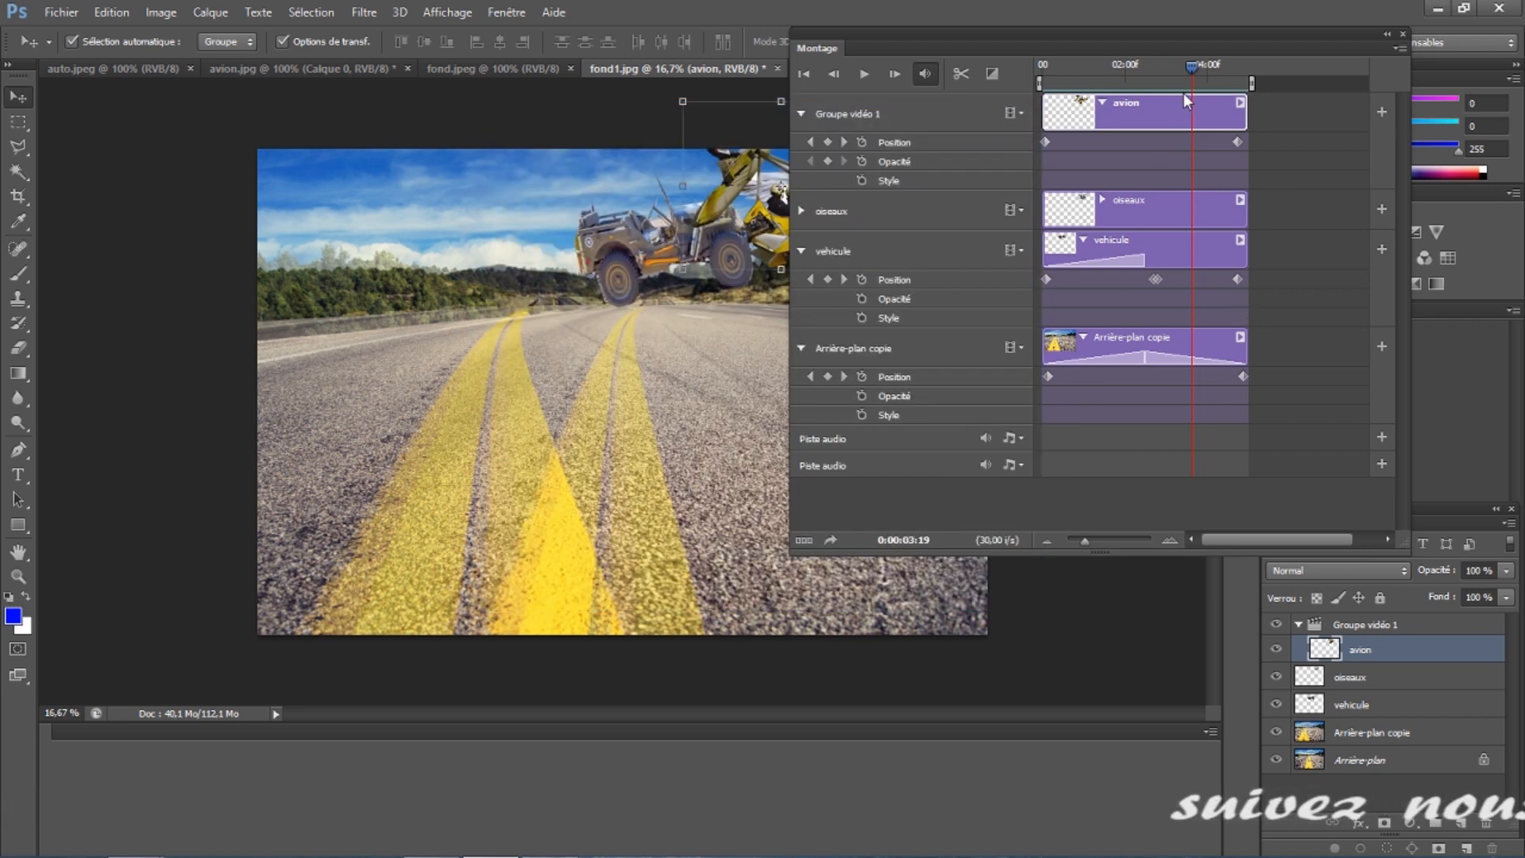
Step: Return the playhead to 0:00:00:00 and play the full animation
drag(1192, 62, 1161, 27)
click(989, 79)
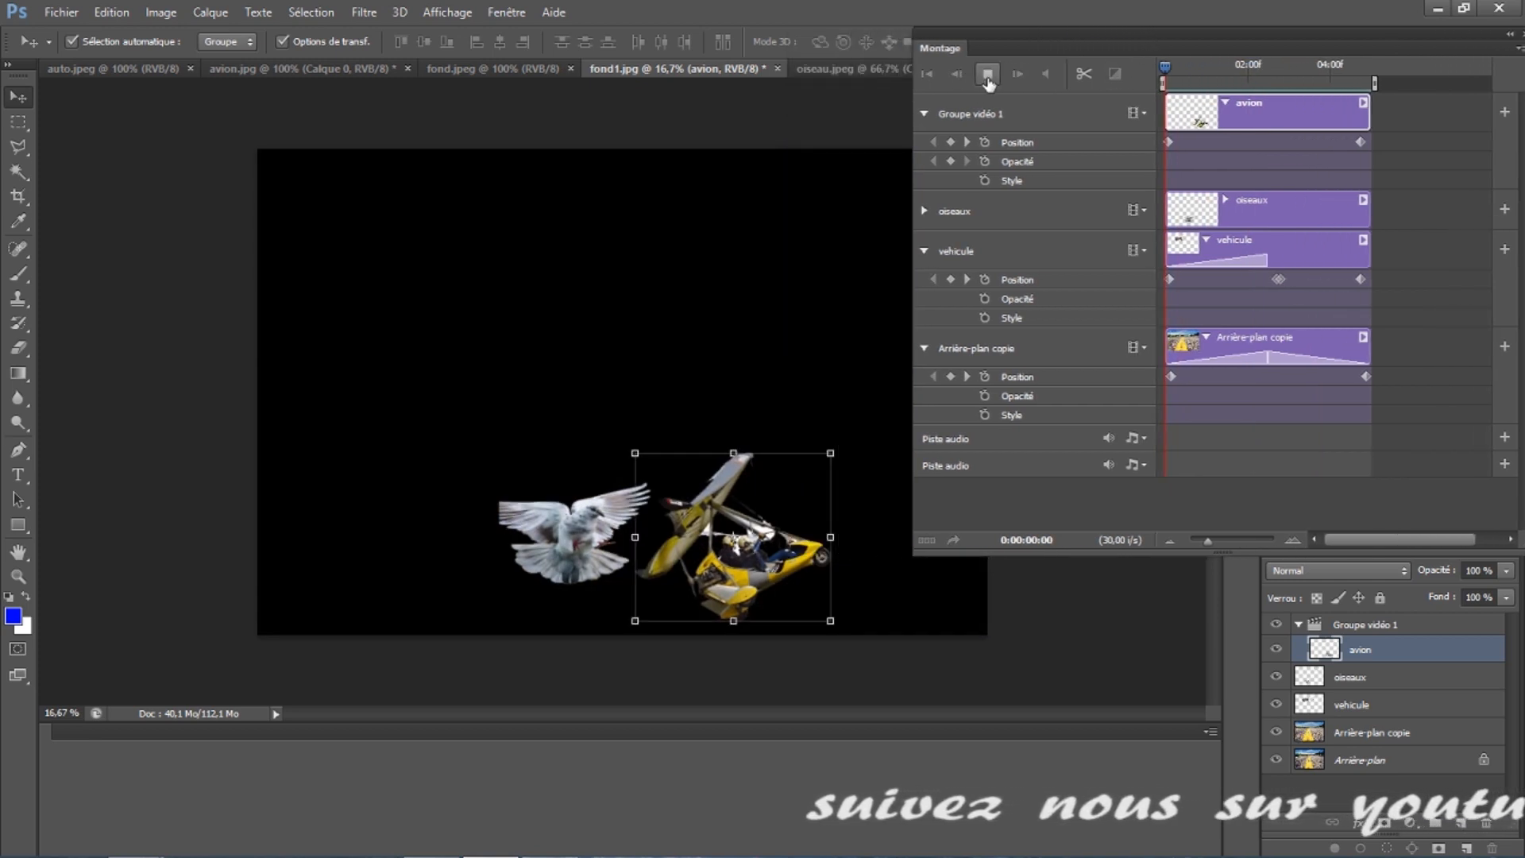